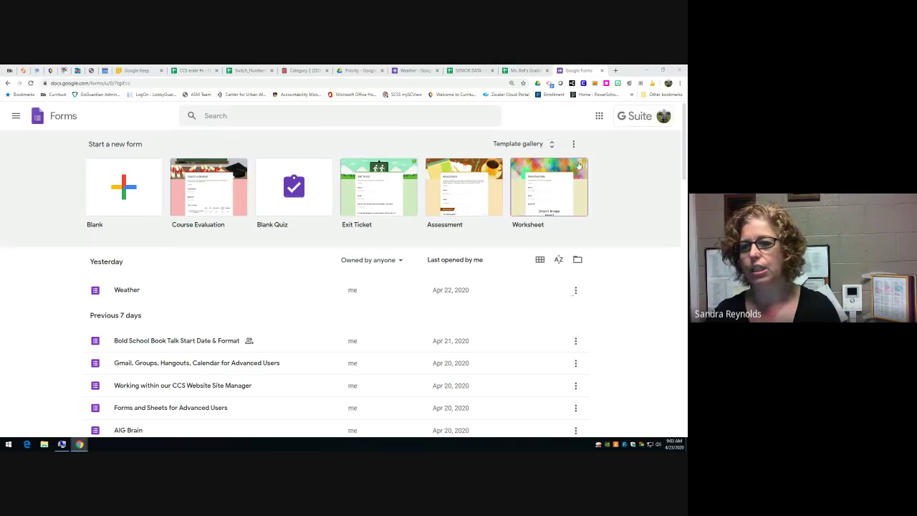
# - Open the template gallery and browse down through Personal and Work, then back up to Education
pyautogui.click(552, 146)
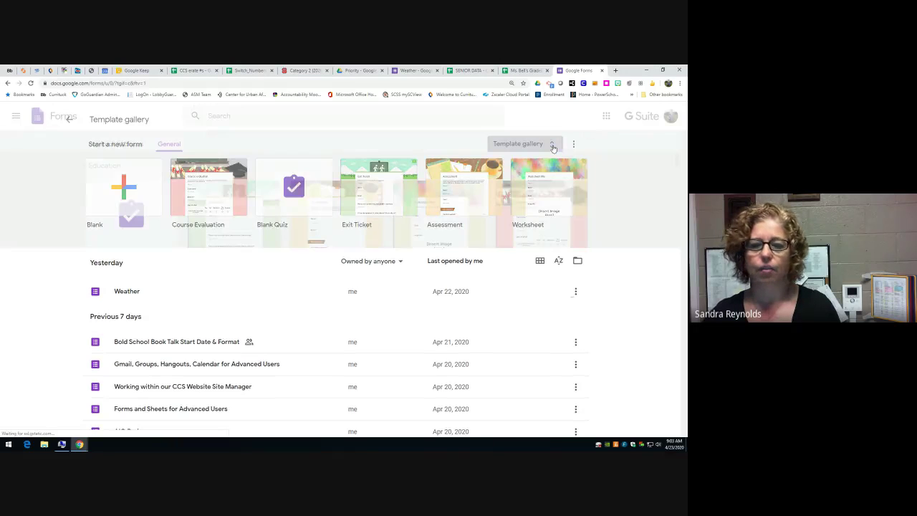
pyautogui.scroll(-2, 595, 232)
pyautogui.scroll(-2, 596, 232)
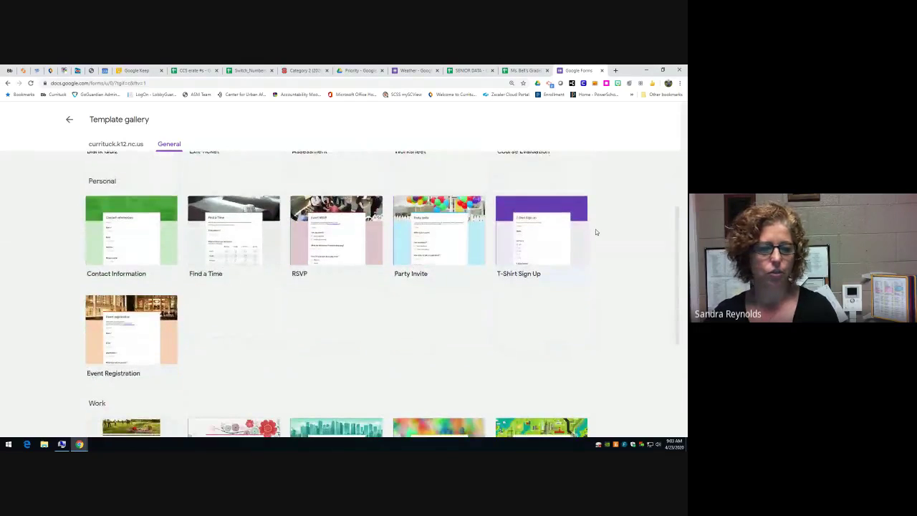
pyautogui.scroll(-4, 596, 232)
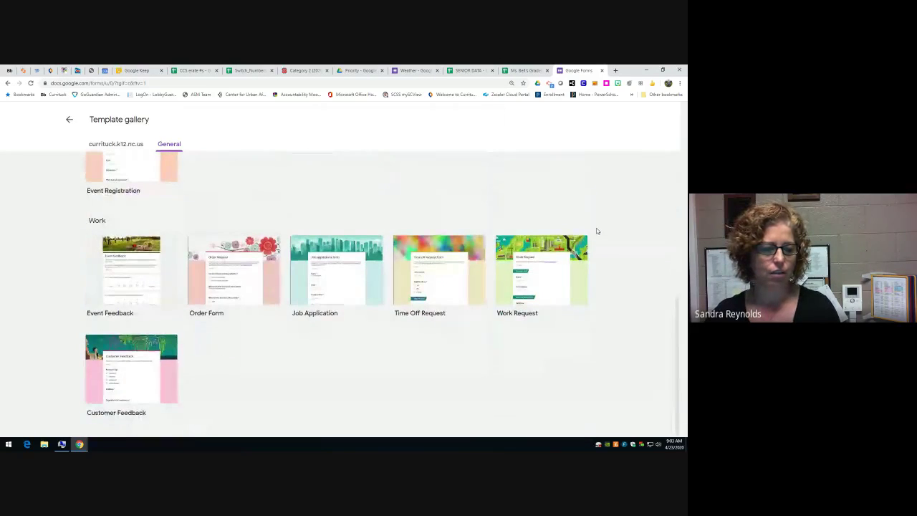
pyautogui.scroll(2, 596, 232)
pyautogui.scroll(5, 622, 250)
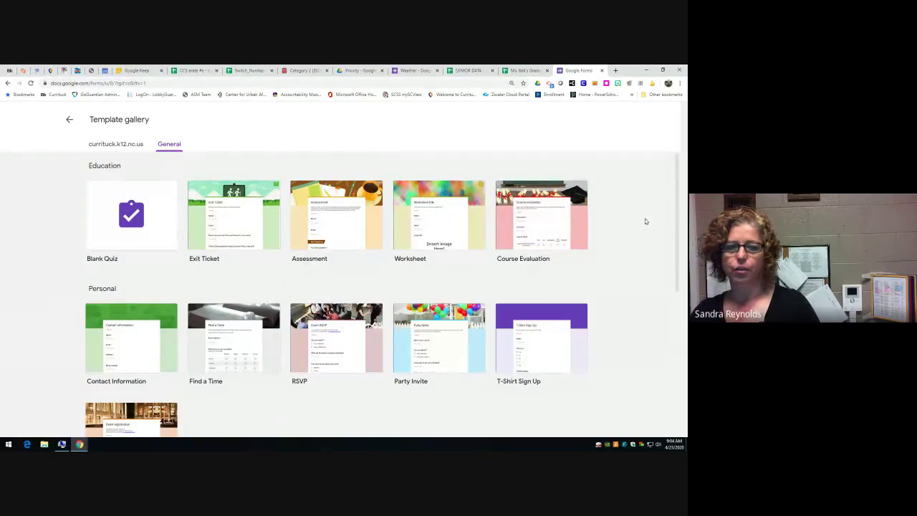
# - Leave the template gallery via the back arrow to the Forms home page
pyautogui.click(70, 121)
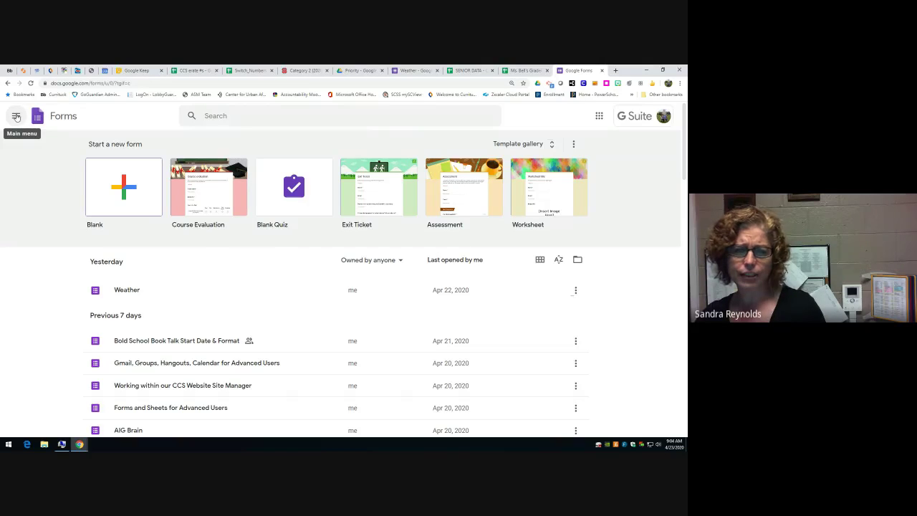
# - Open and close the Main menu, then show the Weather form's three-dot options menu
pyautogui.click(16, 116)
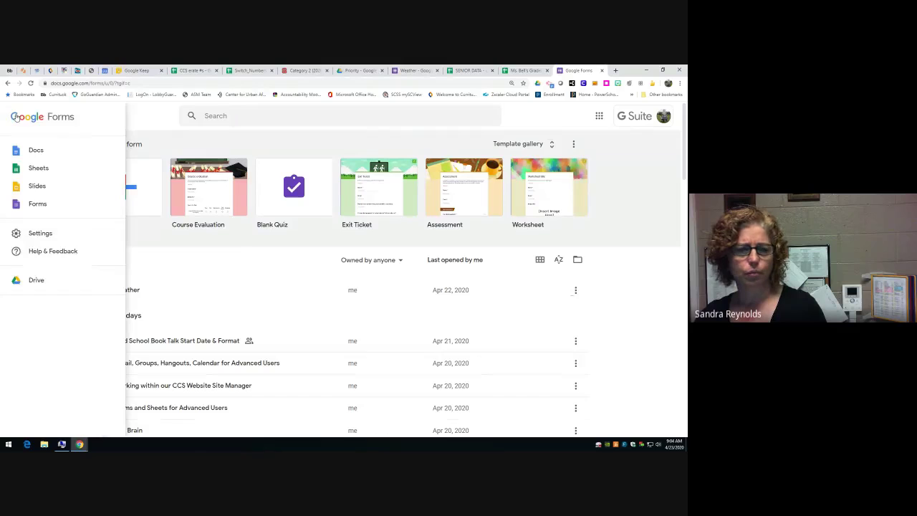
pyautogui.click(573, 146)
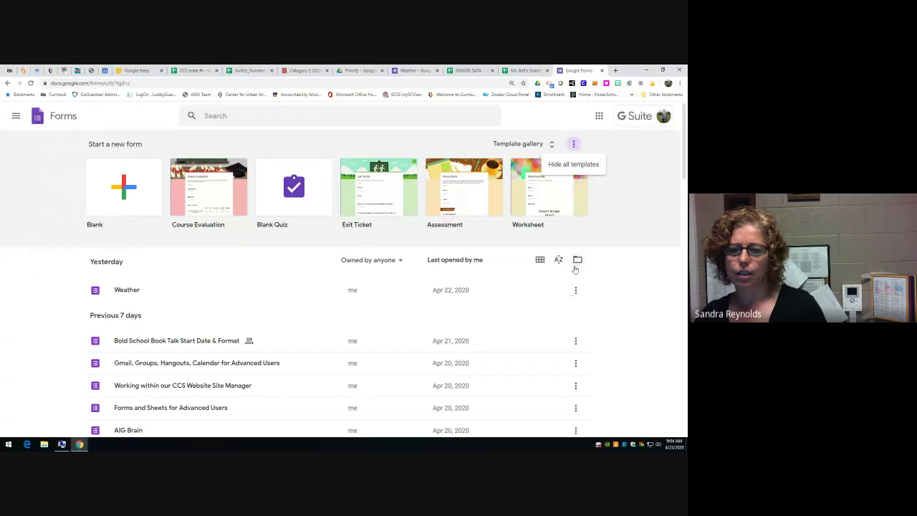
pyautogui.click(576, 290)
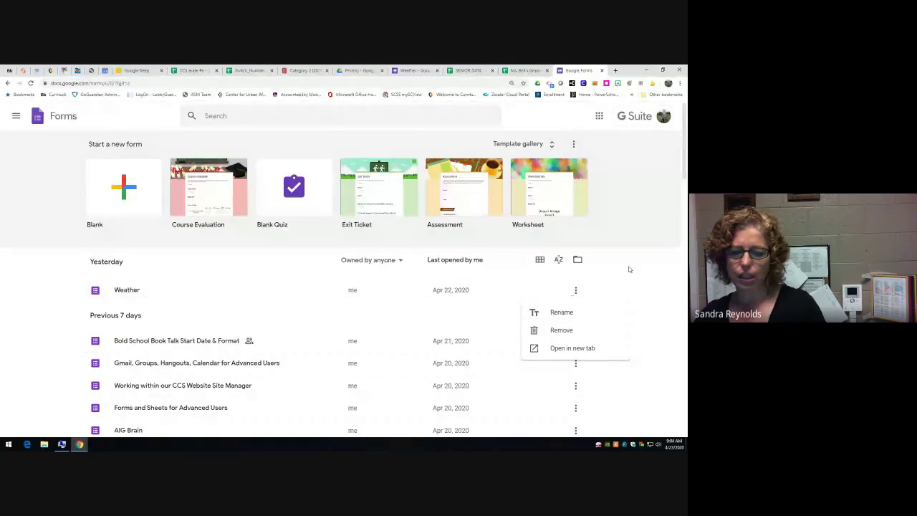
pyautogui.scroll(-1, 629, 269)
pyautogui.scroll(1, 629, 270)
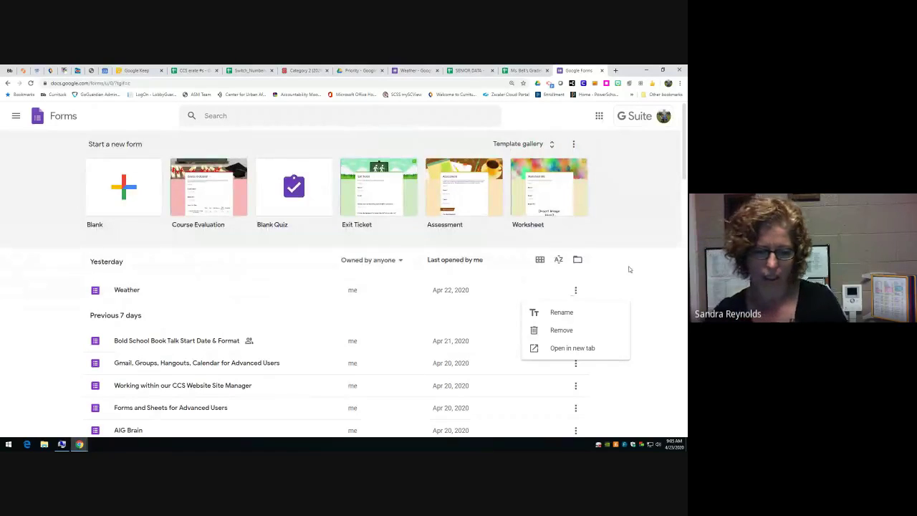
# - Load forms.google.com/create in a new Chrome tab to start a blank Untitled form
pyautogui.click(616, 71)
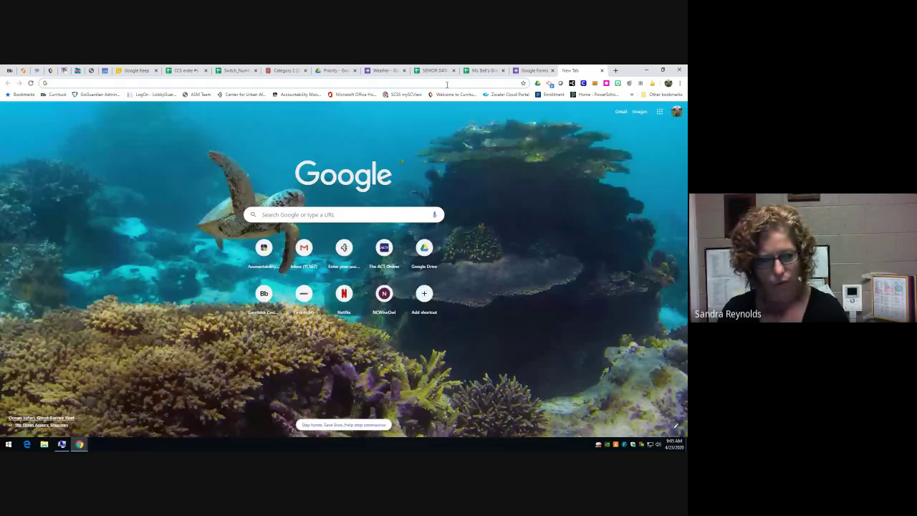
pyautogui.write('forms.goog')
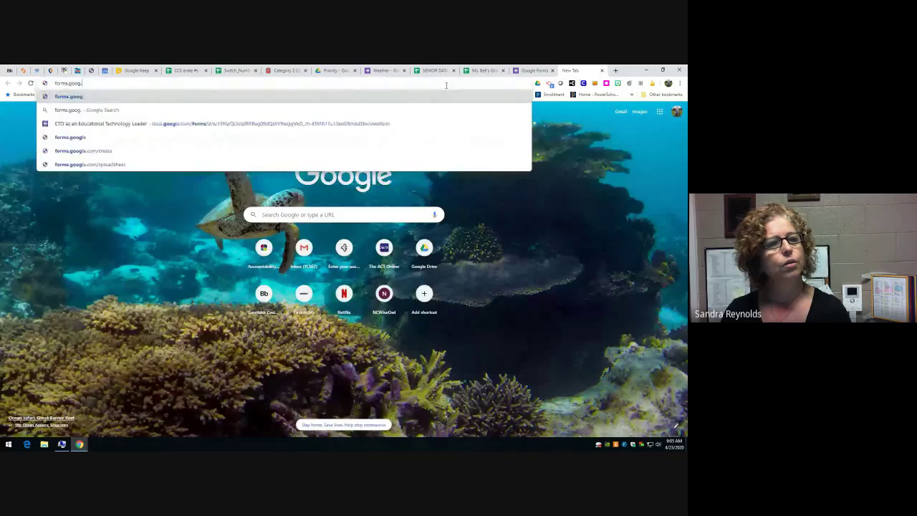
pyautogui.press('BackSpace')
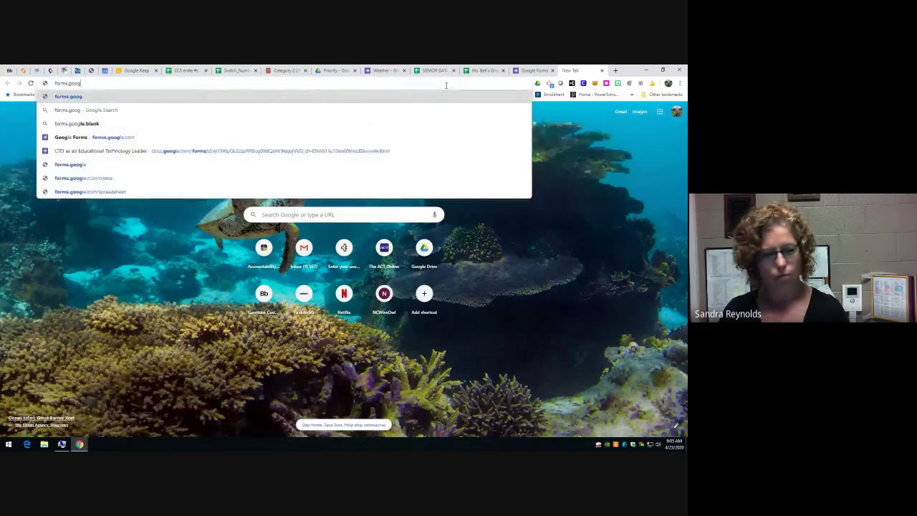
pyautogui.write('le.com/')
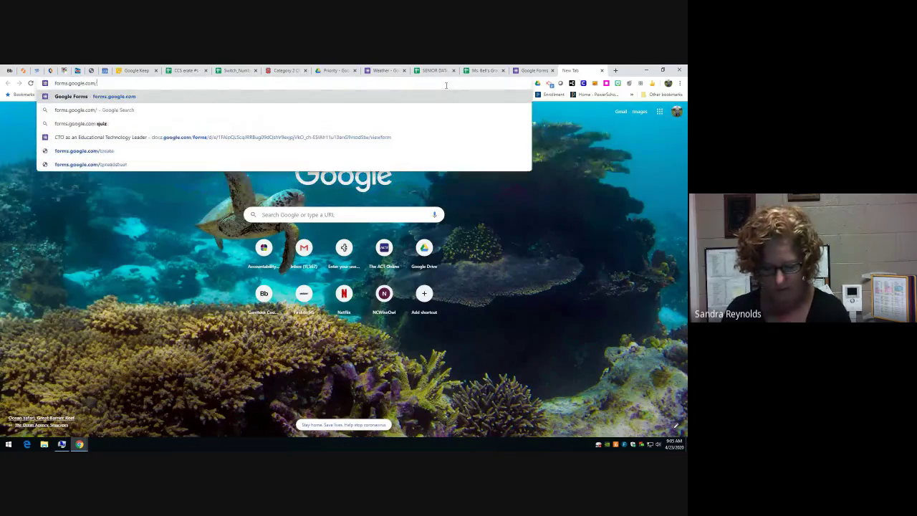
pyautogui.write('create')
pyautogui.press('Return')
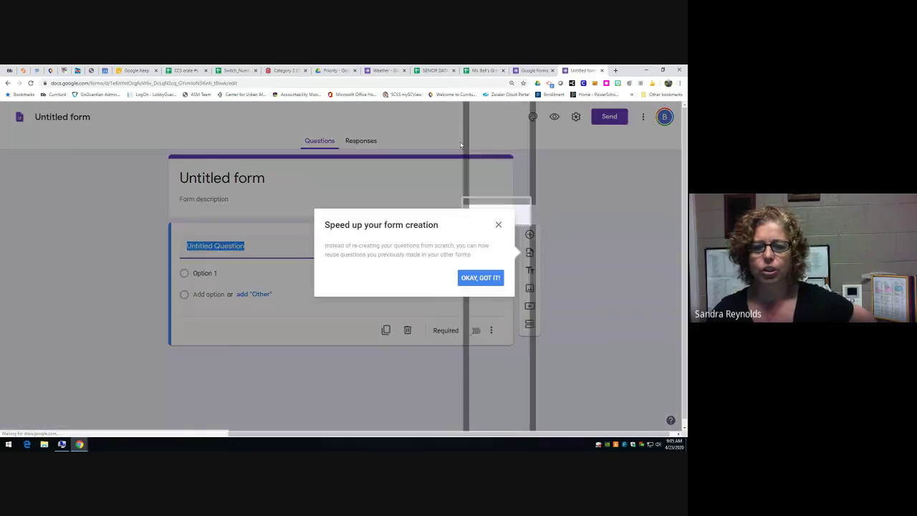
# - Dismiss the reuse tip, view the form under the school account, then close both Untitled form tabs
pyautogui.click(475, 281)
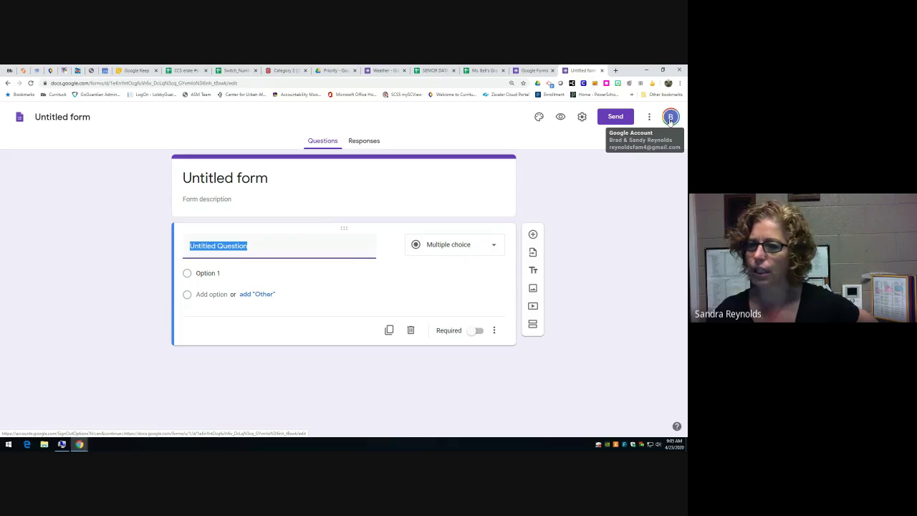
pyautogui.click(670, 119)
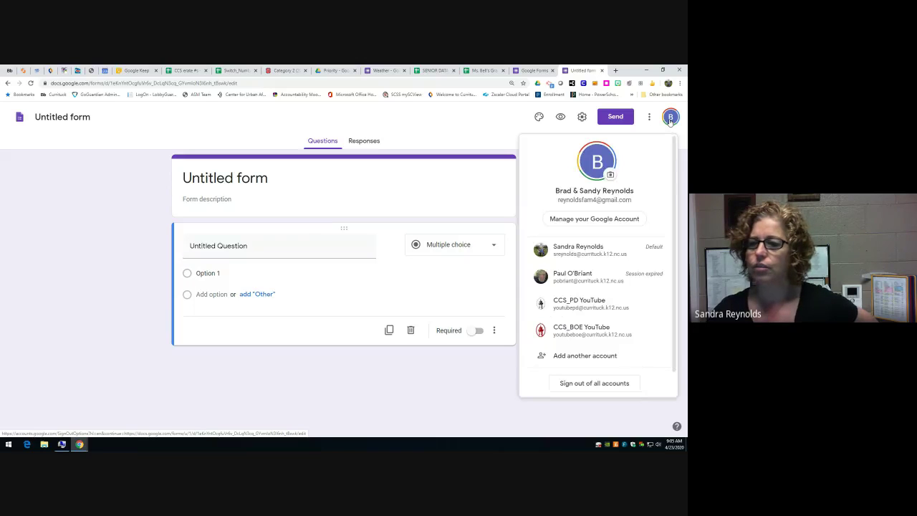
pyautogui.click(590, 252)
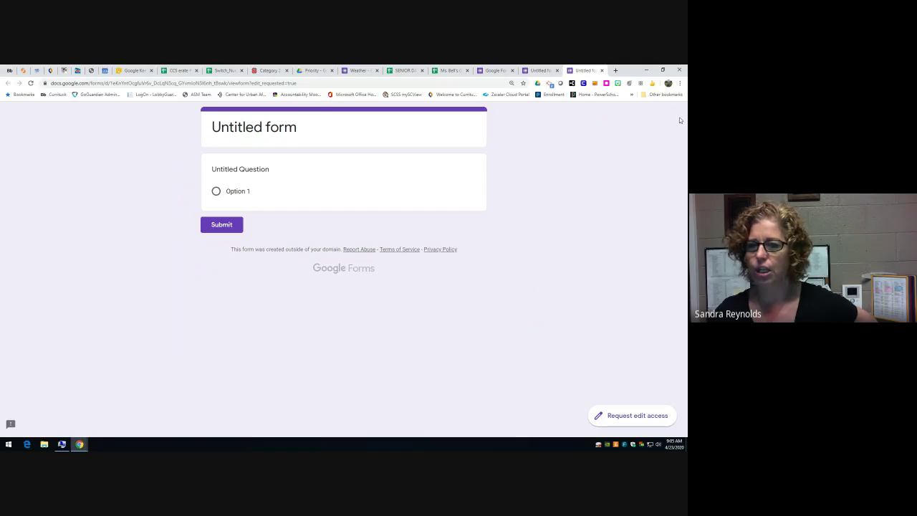
pyautogui.click(602, 71)
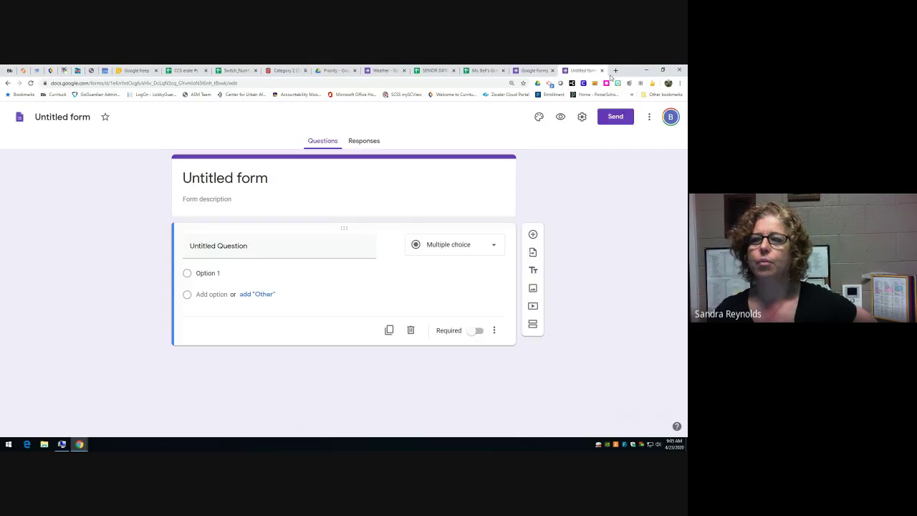
pyautogui.click(602, 71)
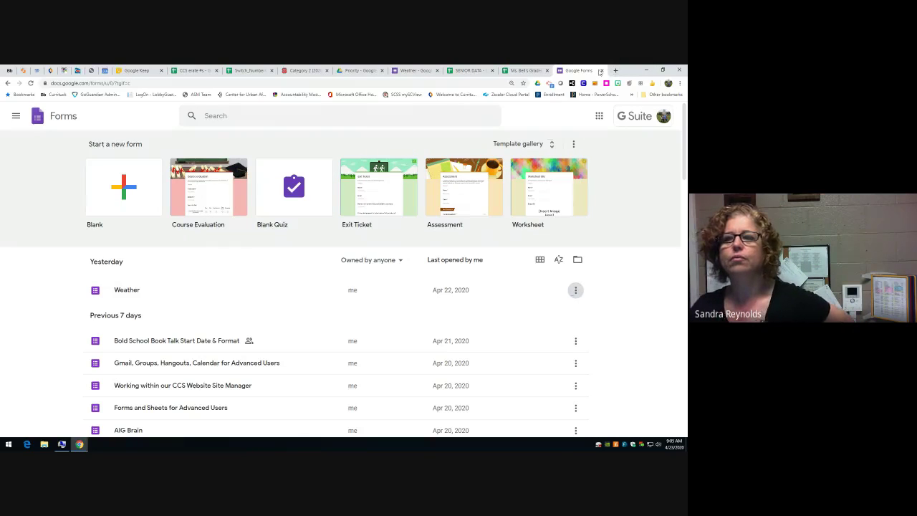
# - Close the Forms tab and show My Drive in the Priority – Google Drive tab
pyautogui.click(599, 71)
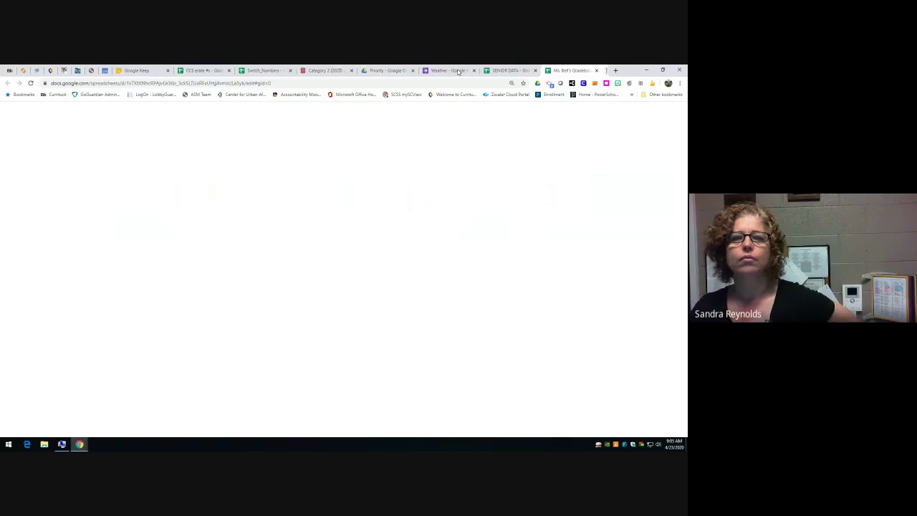
pyautogui.click(399, 71)
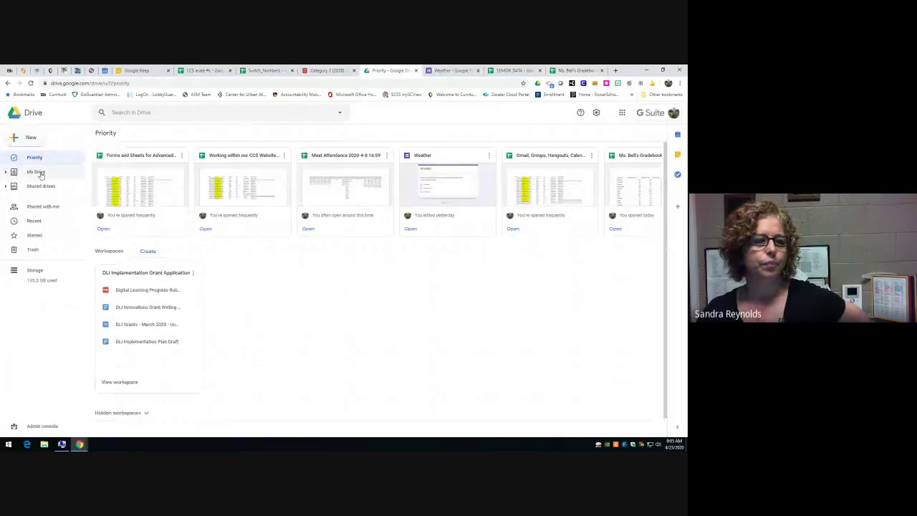
pyautogui.click(41, 174)
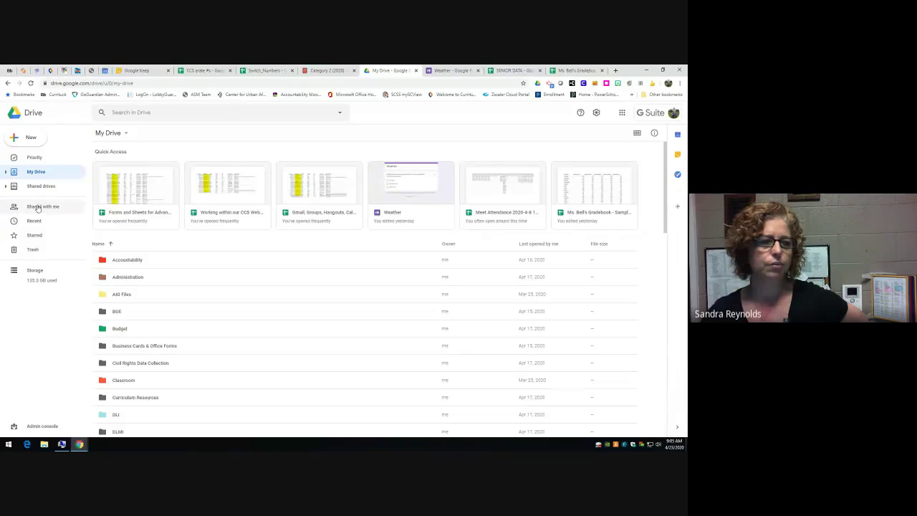
# - Open the Weather quiz from My Drive's Quick Access for editing
pyautogui.click(387, 170)
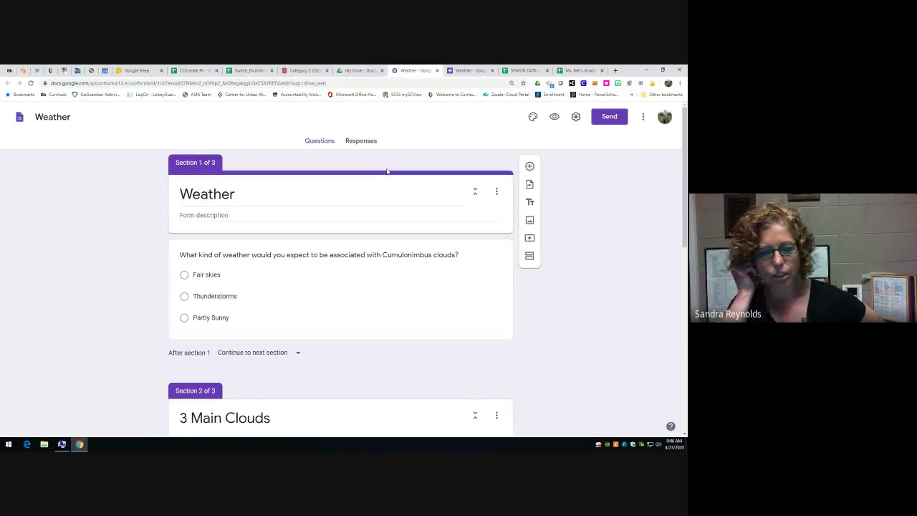
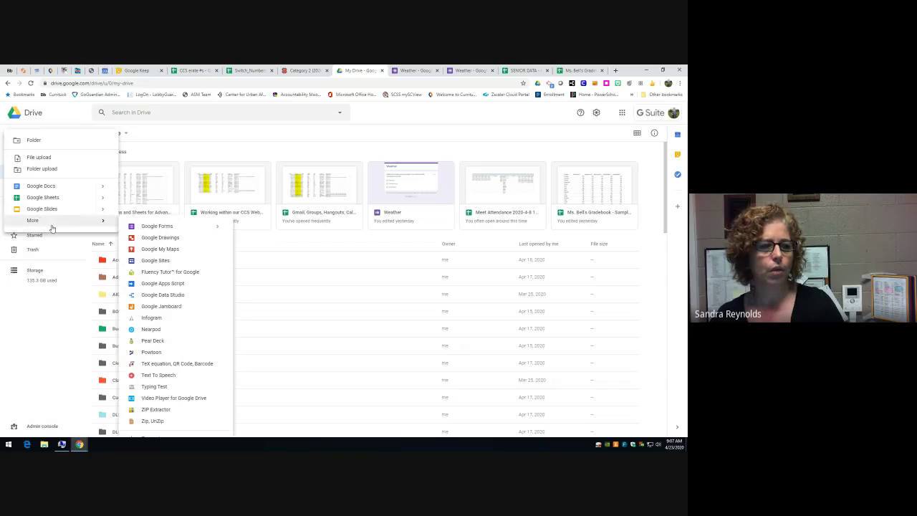
# - Create a blank form and retitle it from 'Untitled form' to 'Weather Test'
pyautogui.click(153, 228)
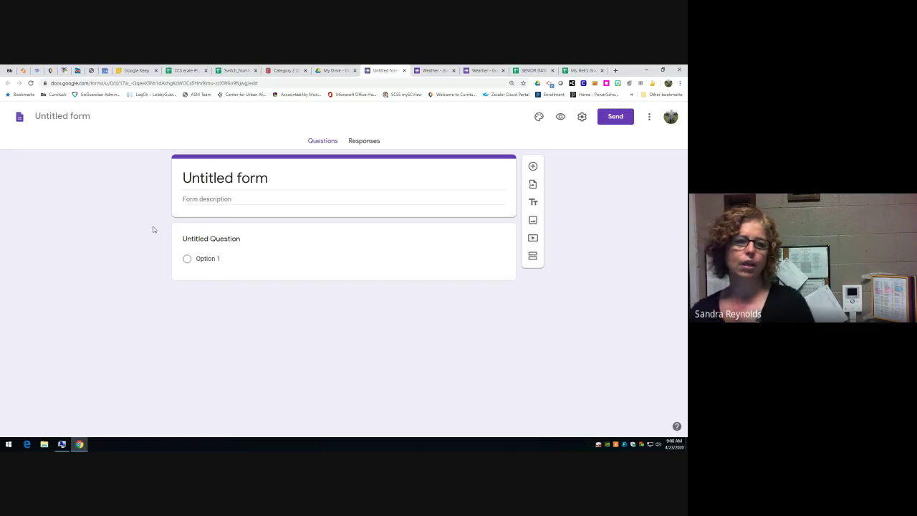
pyautogui.click(227, 177)
pyautogui.write('Test')
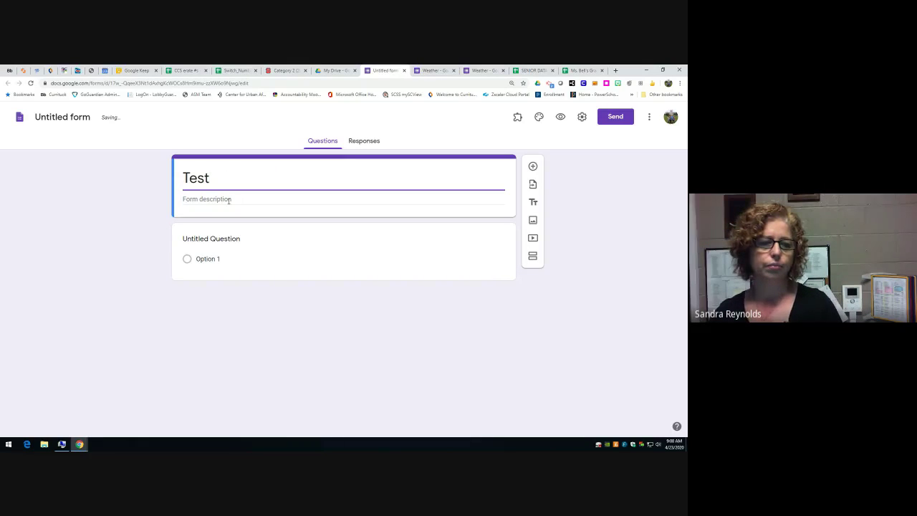
pyautogui.click(185, 178)
pyautogui.write('Weather')
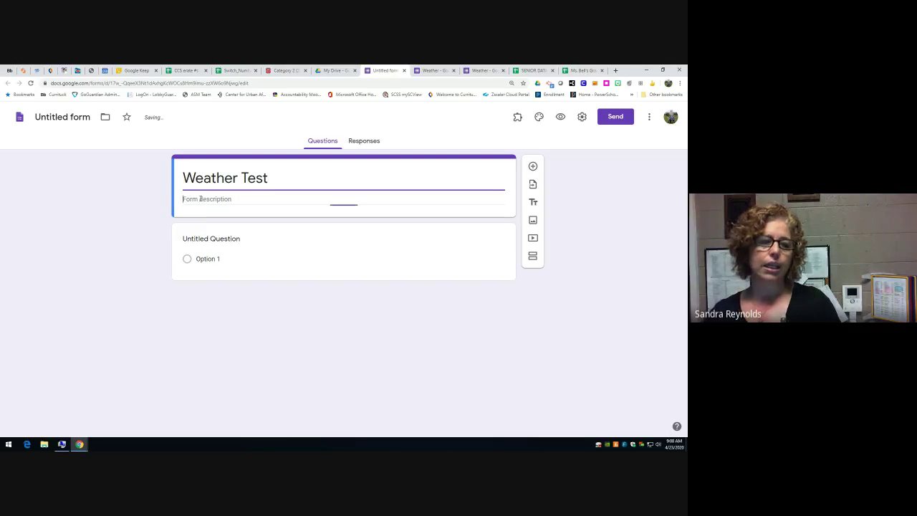
pyautogui.click(200, 199)
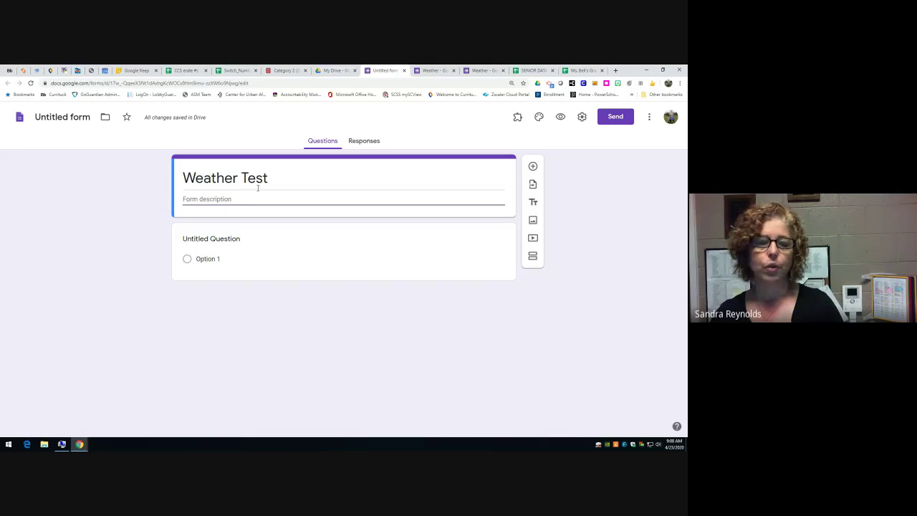
# - Confirm the file name reads 'Weather Test' and bring up the Send form dialog
pyautogui.click(68, 117)
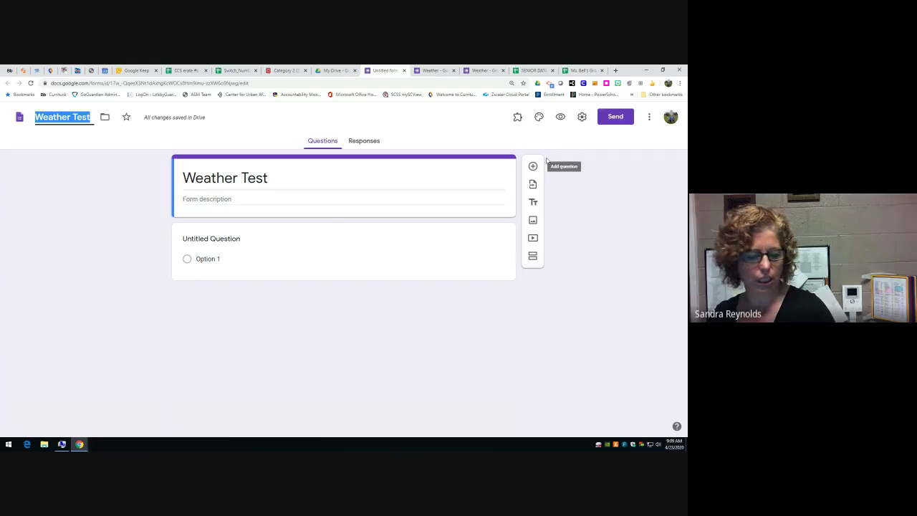
pyautogui.click(612, 120)
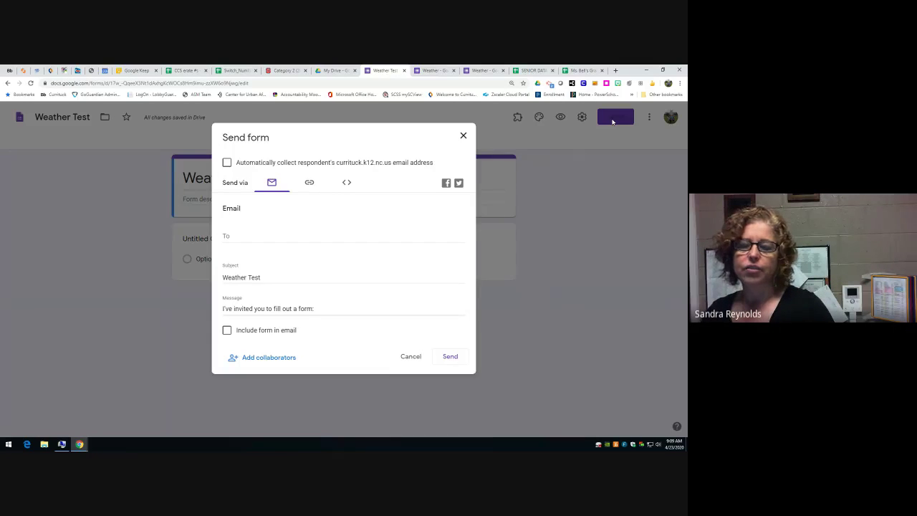
pyautogui.click(463, 135)
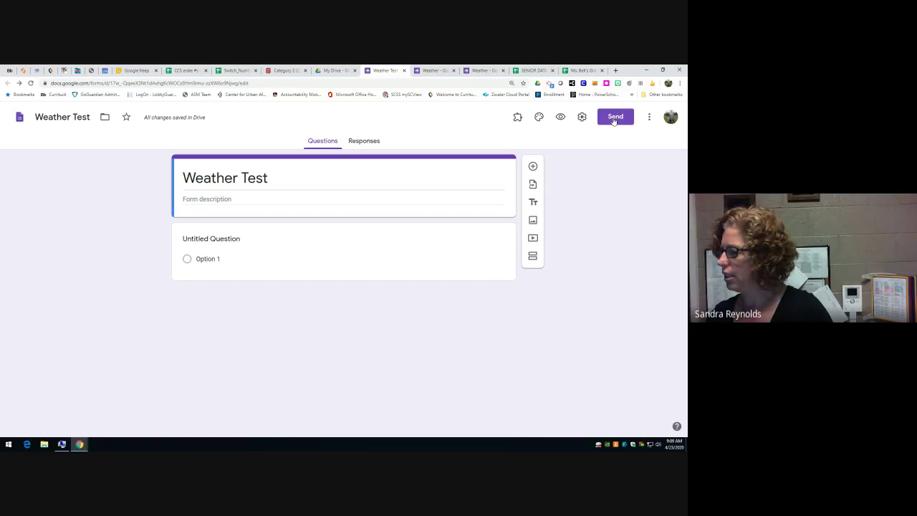
pyautogui.click(613, 120)
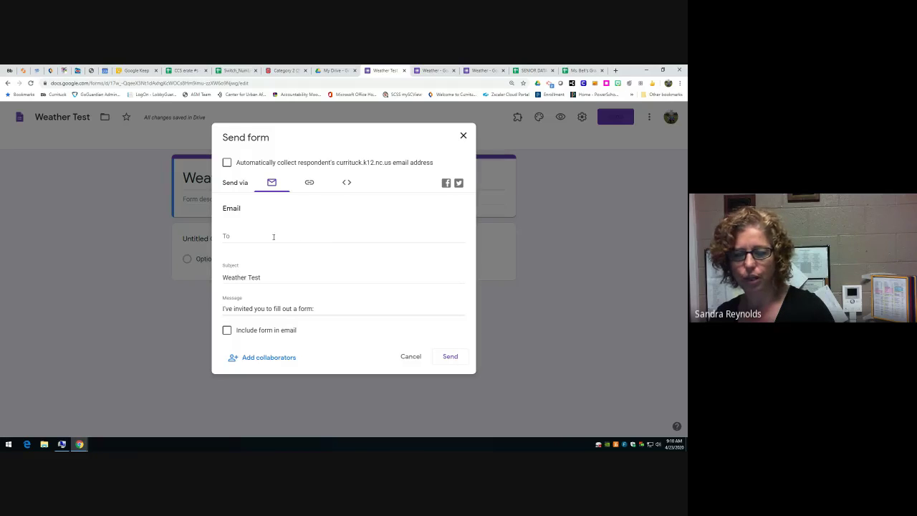
pyautogui.click(308, 185)
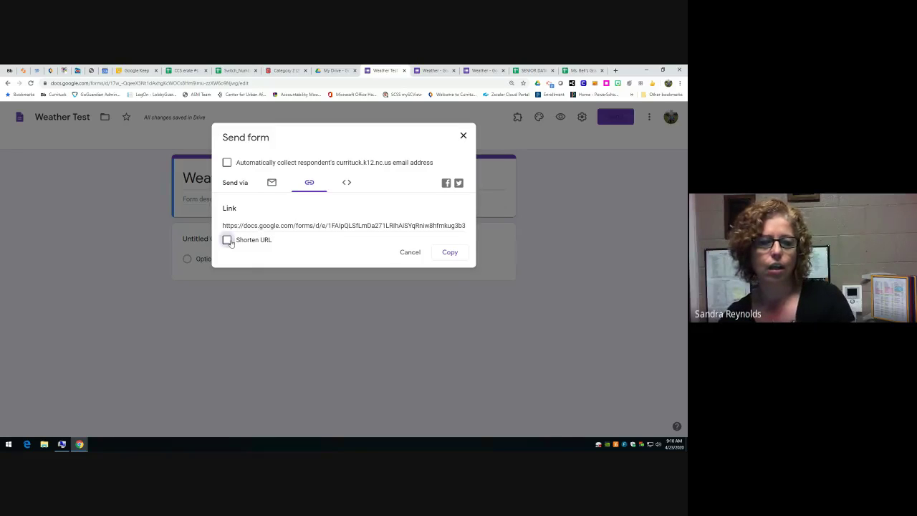
pyautogui.click(226, 239)
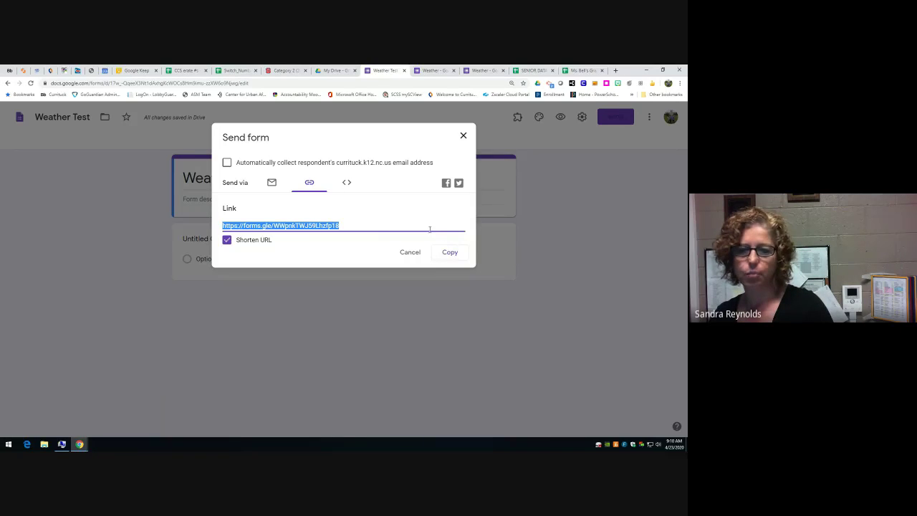
pyautogui.click(346, 183)
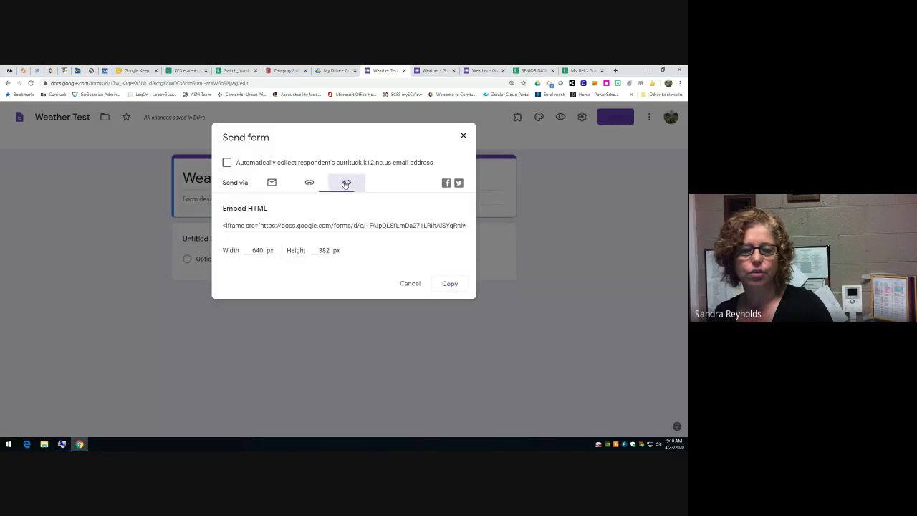
pyautogui.click(364, 223)
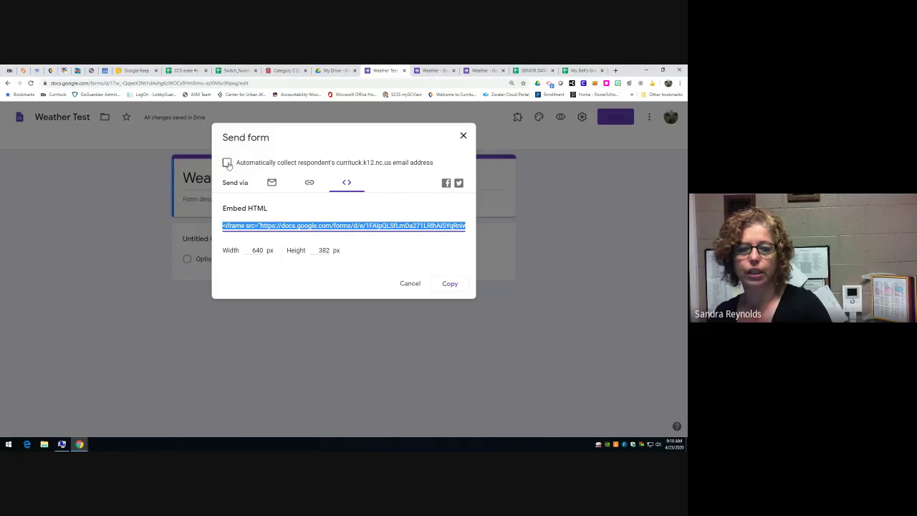
pyautogui.click(410, 283)
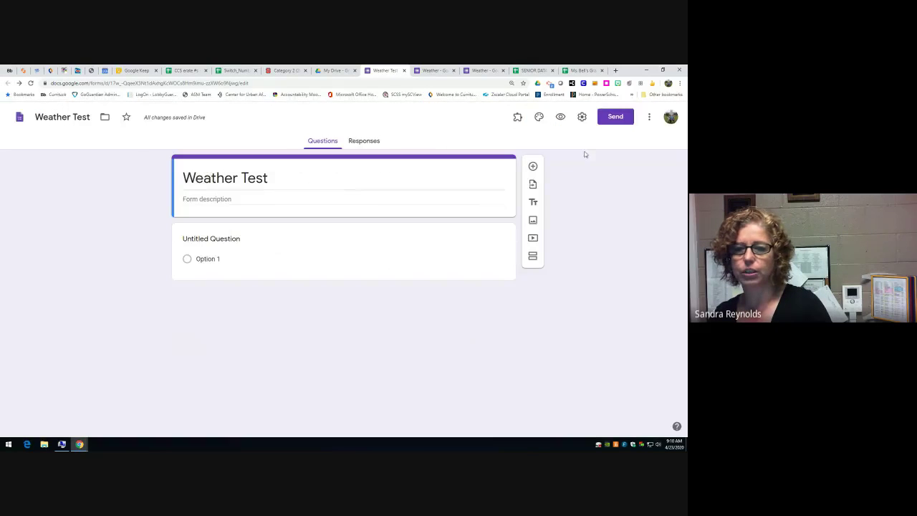
# - Include the form in the email and bring up the add-collaborators sharing settings
pyautogui.click(607, 119)
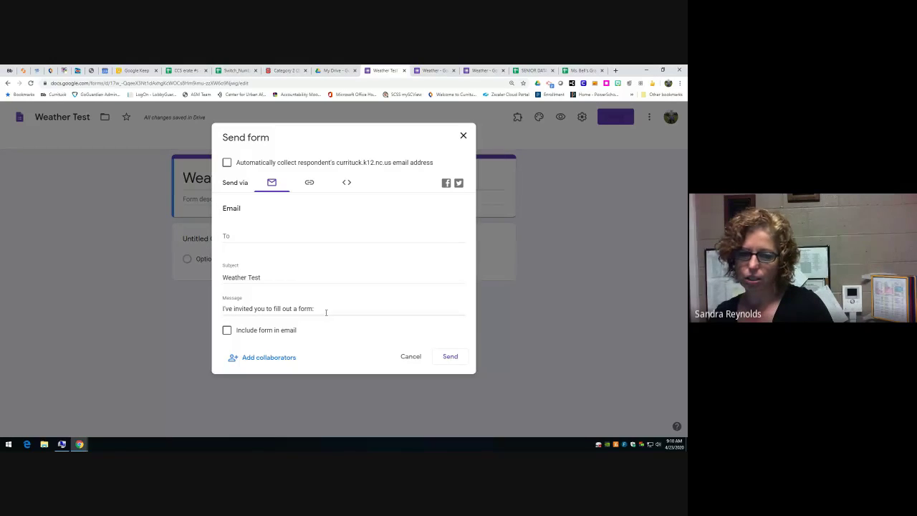
pyautogui.click(227, 331)
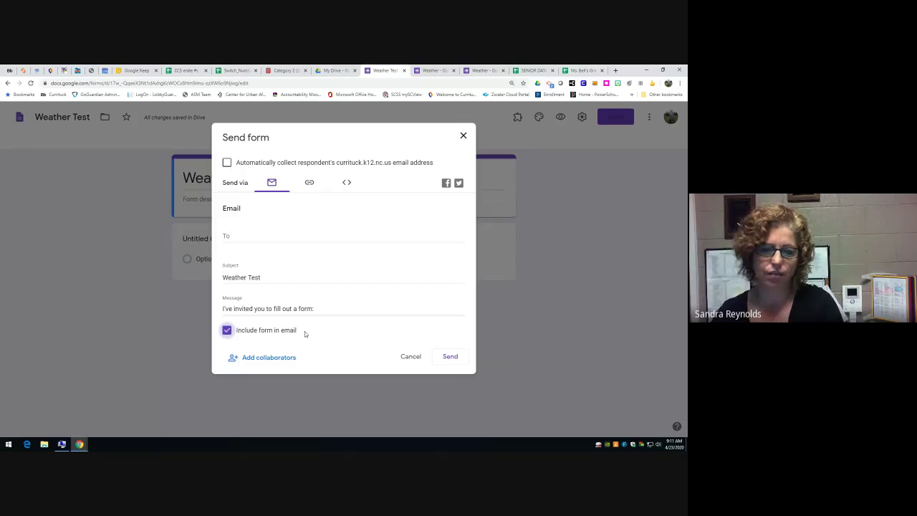
pyautogui.click(281, 358)
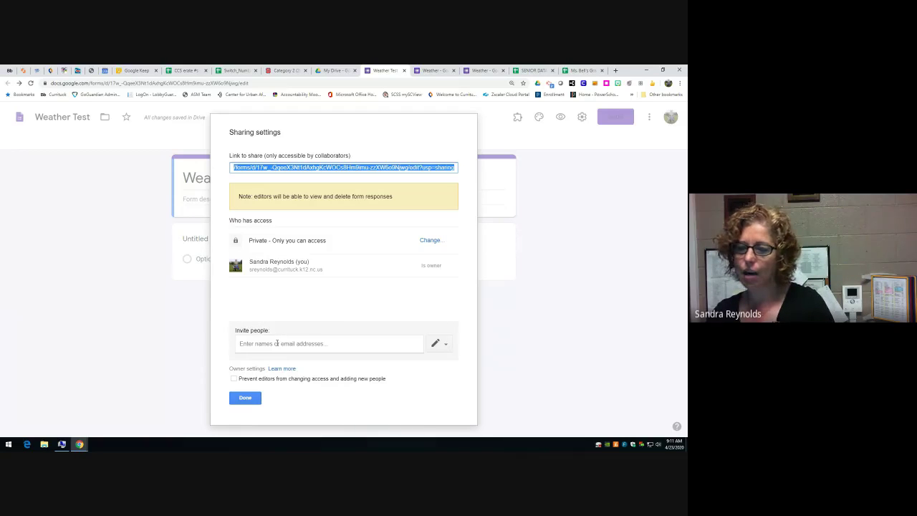
# - Invite the colleague by name with the note 'Please take a look at this and see what you think.'
pyautogui.click(276, 344)
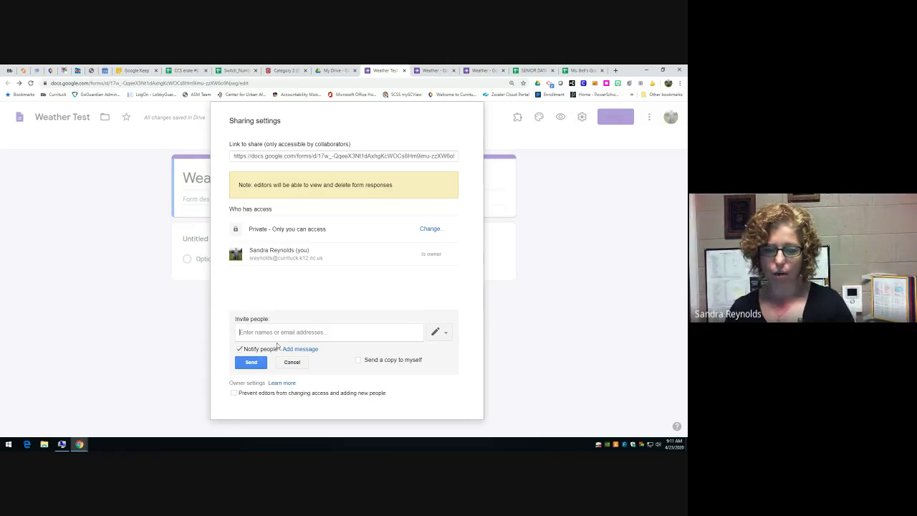
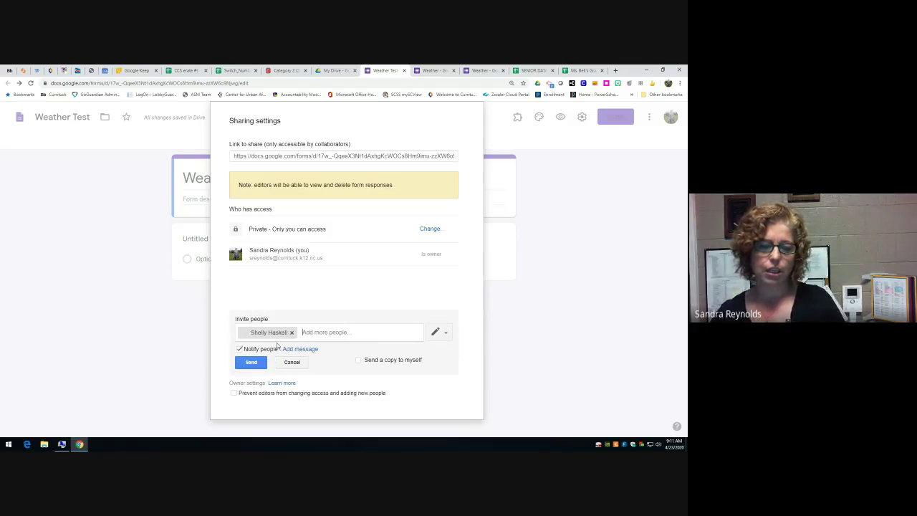
pyautogui.click(278, 346)
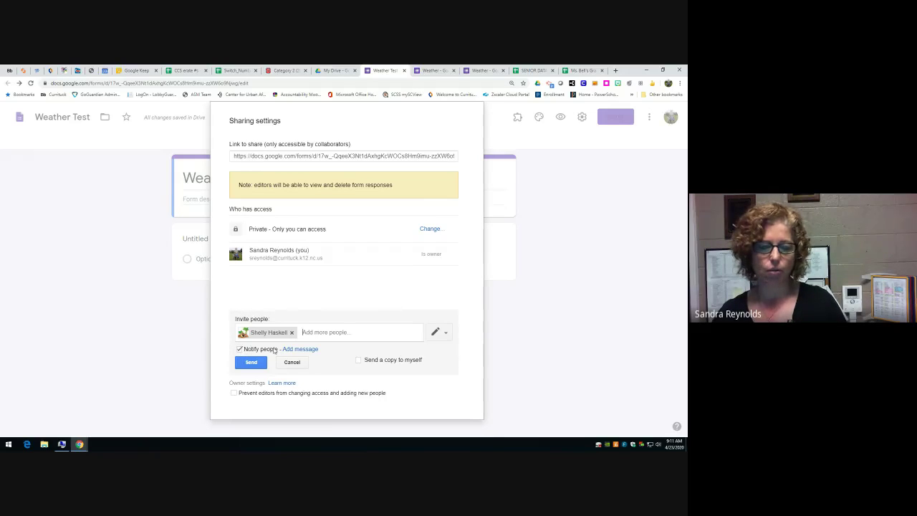
pyautogui.click(307, 349)
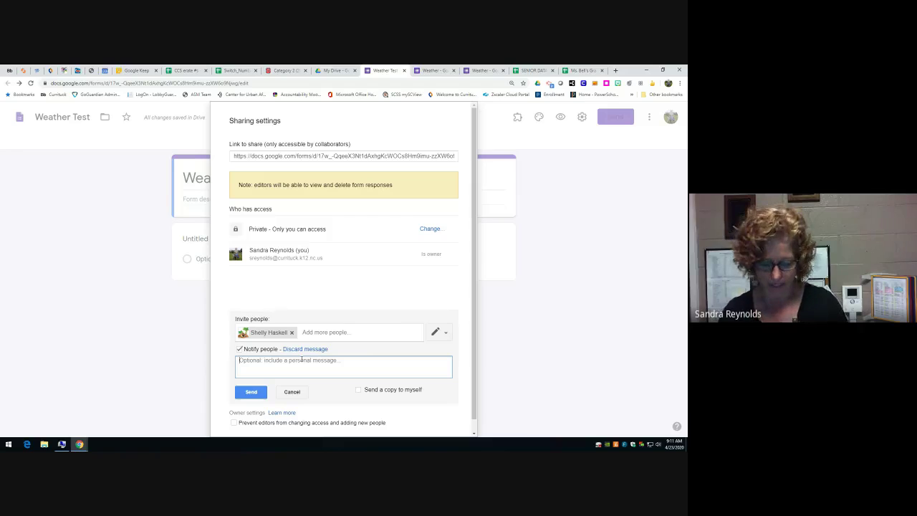
pyautogui.write('Ple')
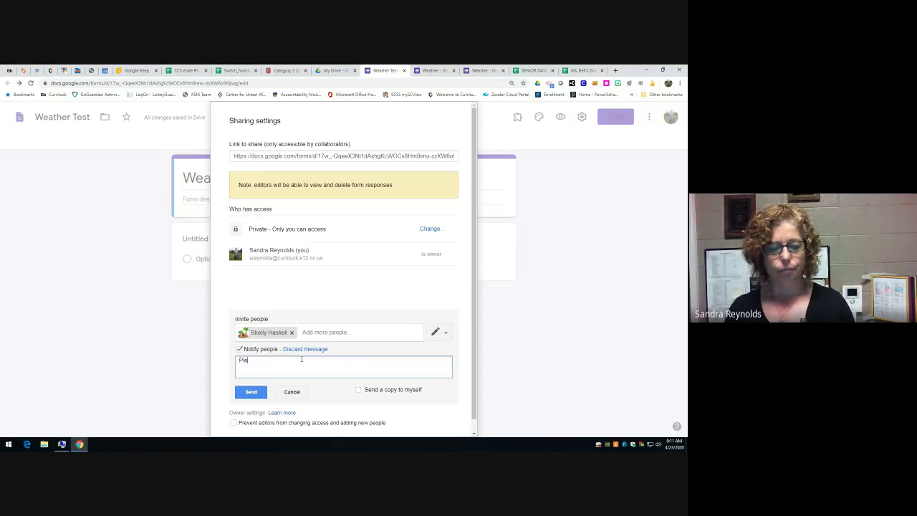
pyautogui.write('ase take a look at this and wee wha')
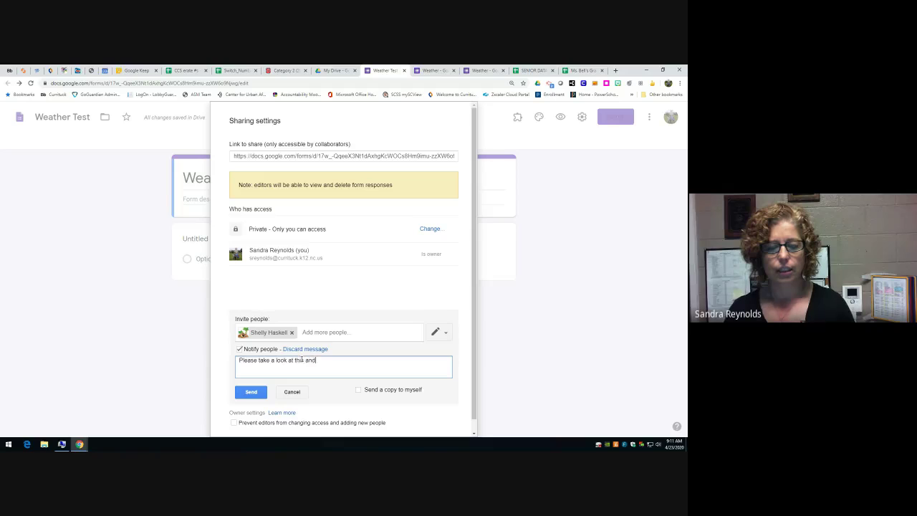
pyautogui.press('BackSpace')
pyautogui.press('BackSpace')
pyautogui.press('BackSpace')
pyautogui.press('BackSpace')
pyautogui.press('BackSpace')
pyautogui.press('BackSpace')
pyautogui.press('BackSpace')
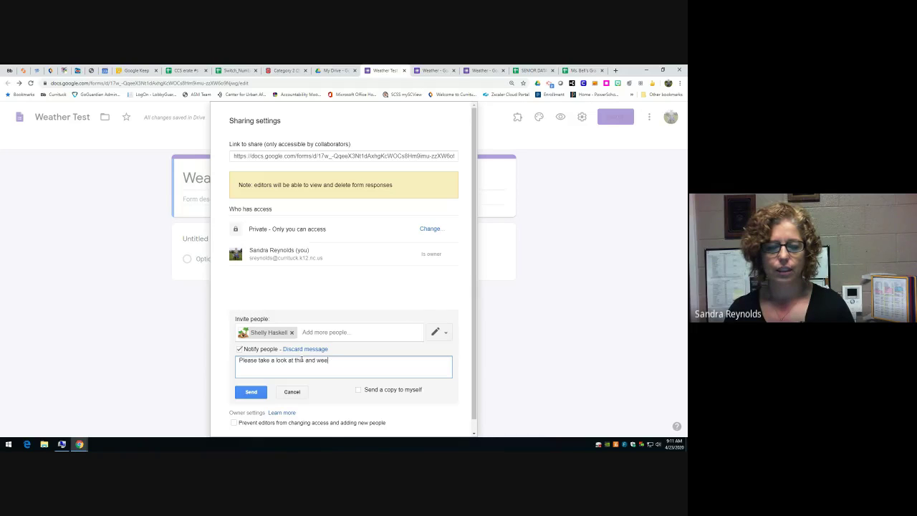
pyautogui.write('see what you think')
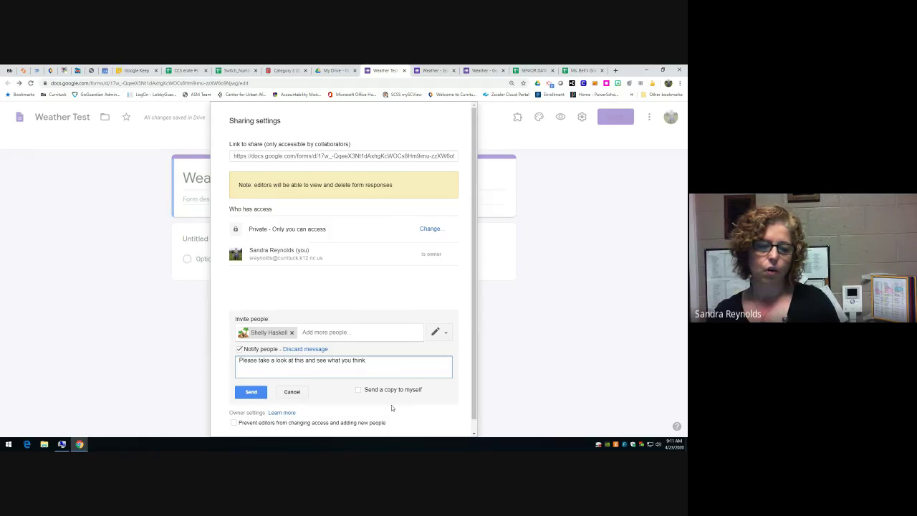
pyautogui.write('.')
pyautogui.scroll(-1, 391, 408)
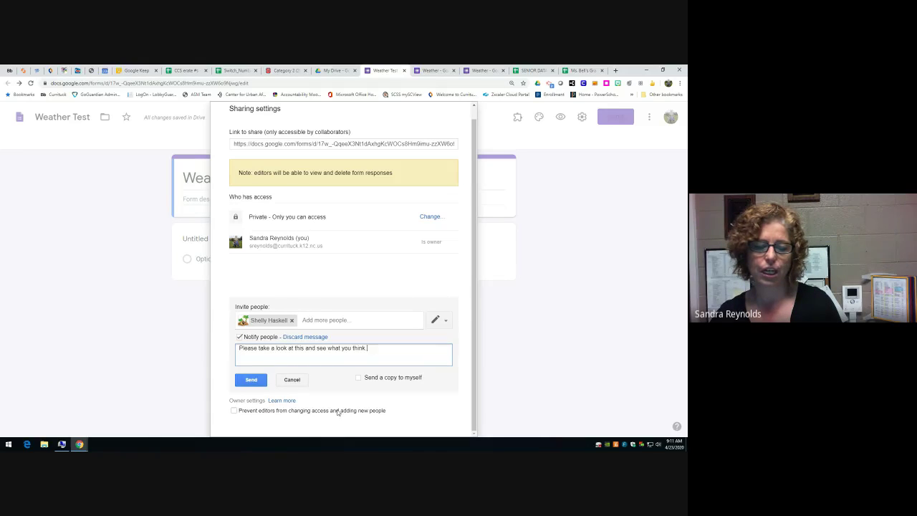
pyautogui.write('.')
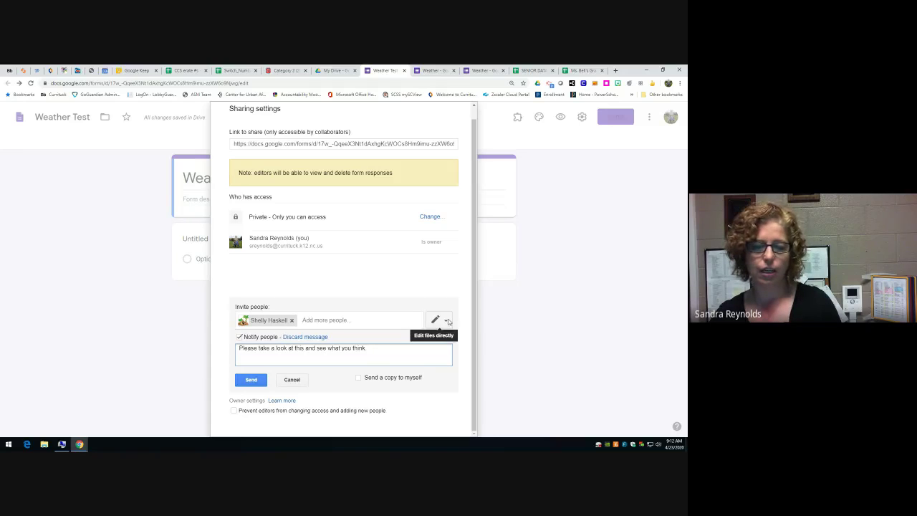
# - Grant the colleague Can edit access, send the invitation, and finish sharing
pyautogui.click(448, 321)
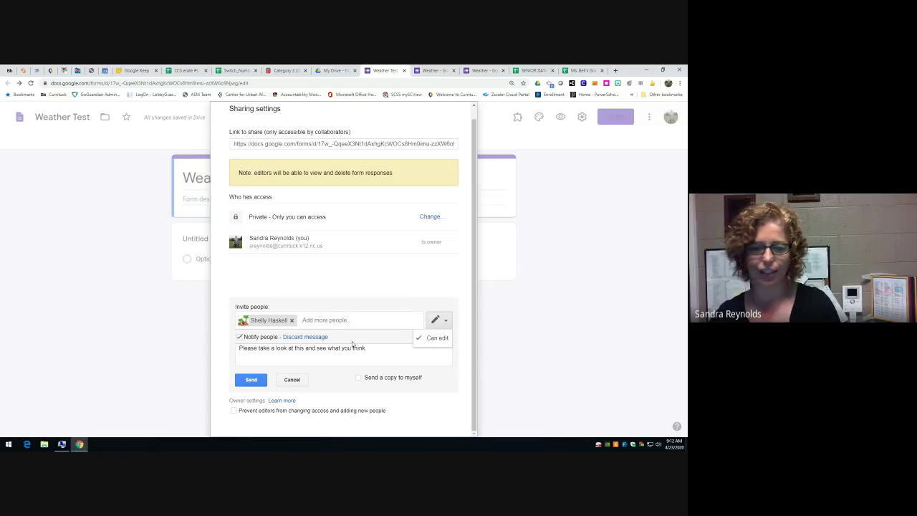
pyautogui.click(251, 380)
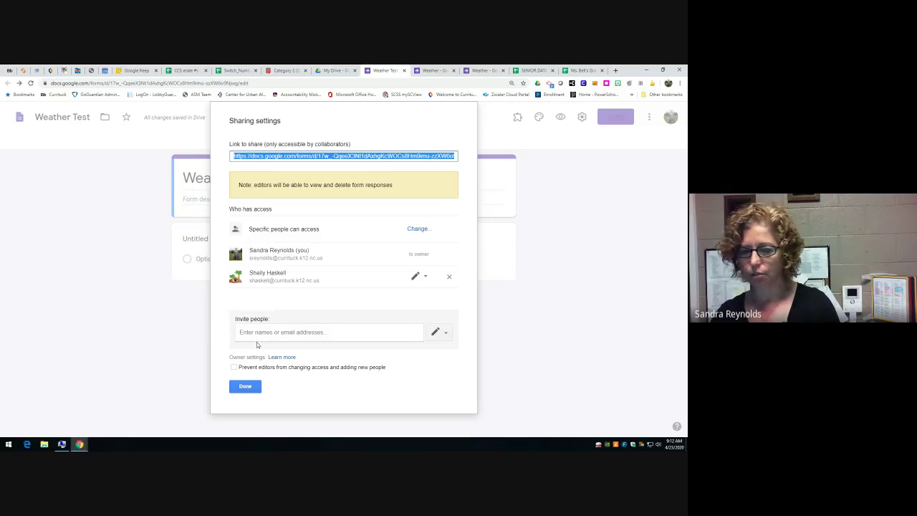
pyautogui.click(243, 387)
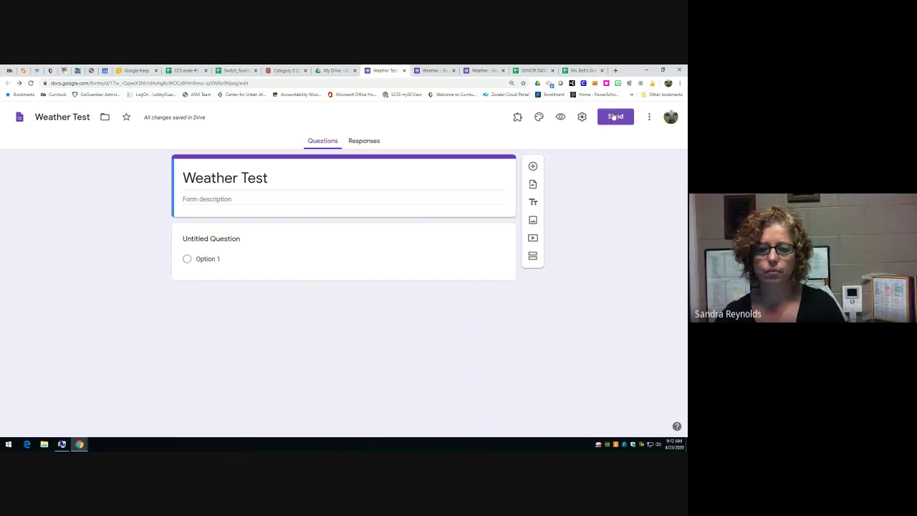
# - Glance at the send options and add-ons list, then bring up the theme customization panel
pyautogui.click(614, 116)
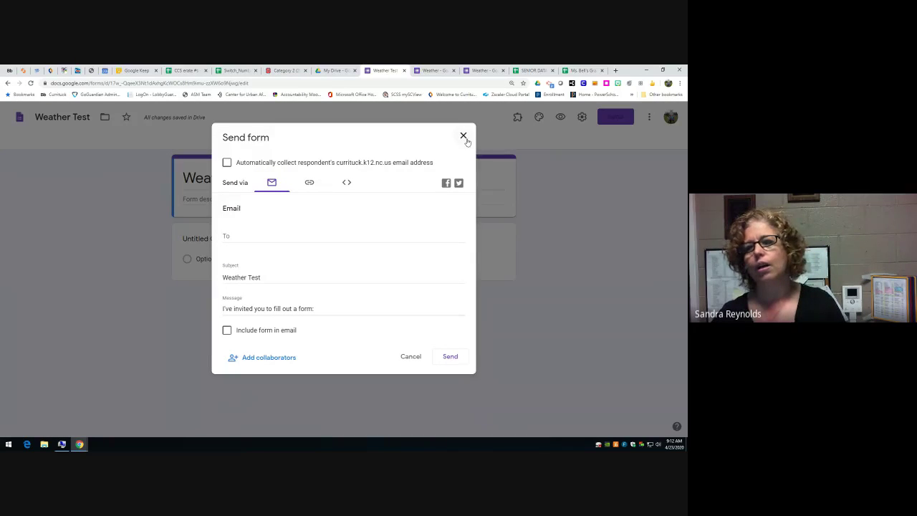
pyautogui.click(464, 136)
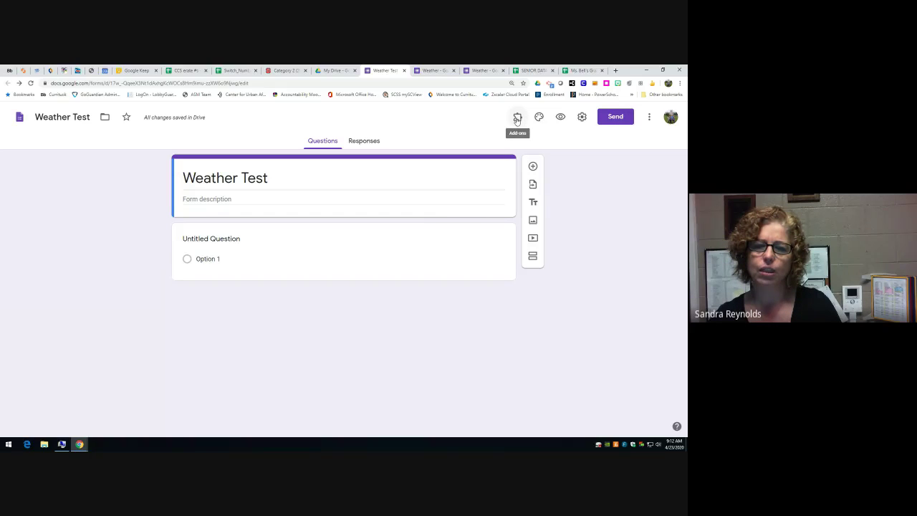
pyautogui.click(516, 119)
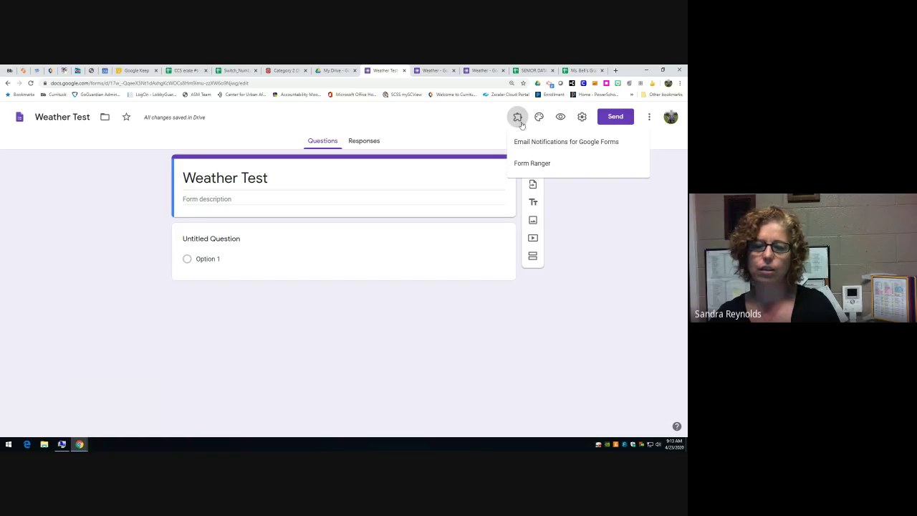
pyautogui.click(518, 119)
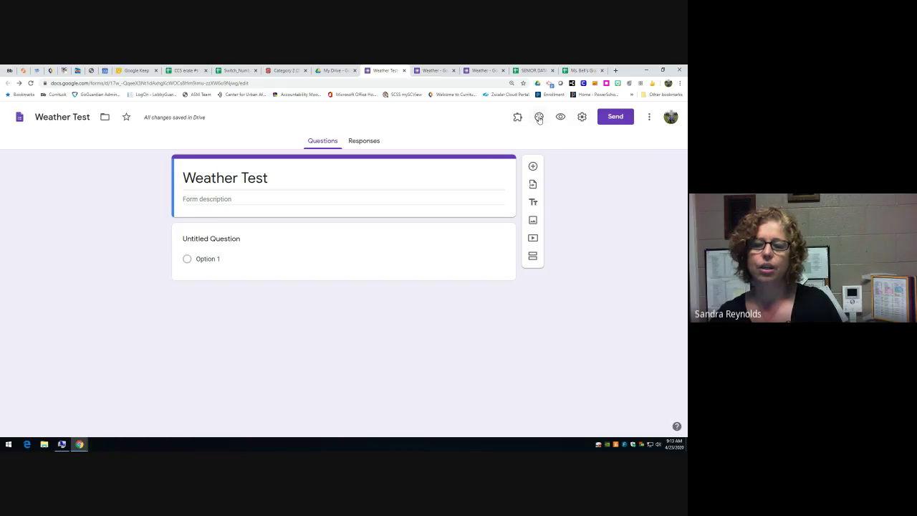
pyautogui.click(540, 118)
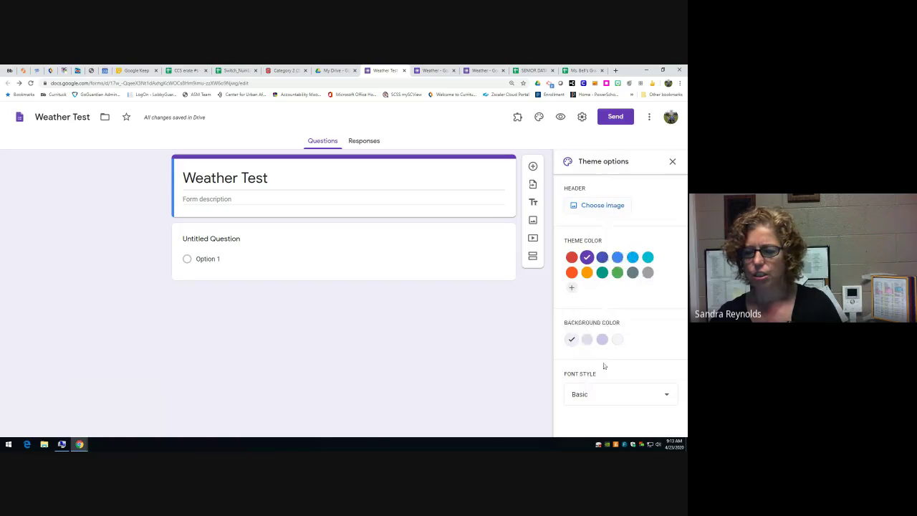
# - Browse font styles, then pick the earth-from-space picture in the header Themes gallery
pyautogui.click(666, 396)
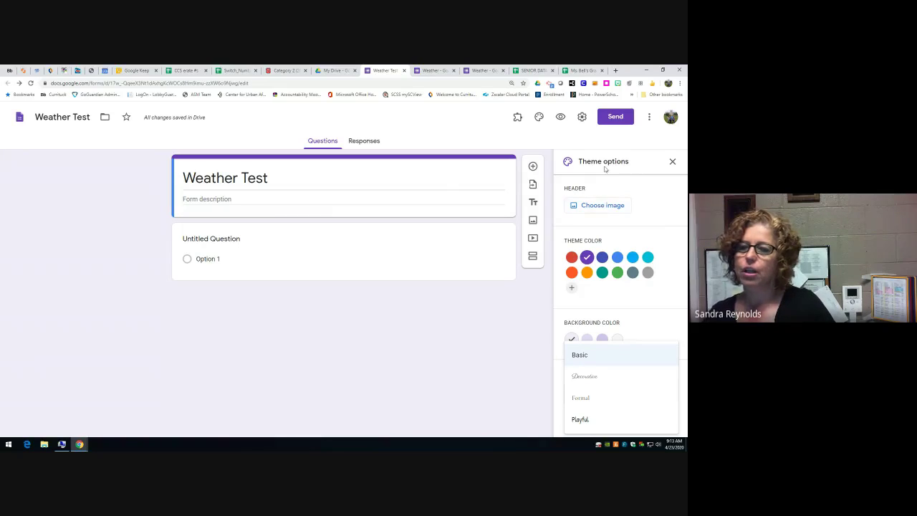
pyautogui.click(590, 206)
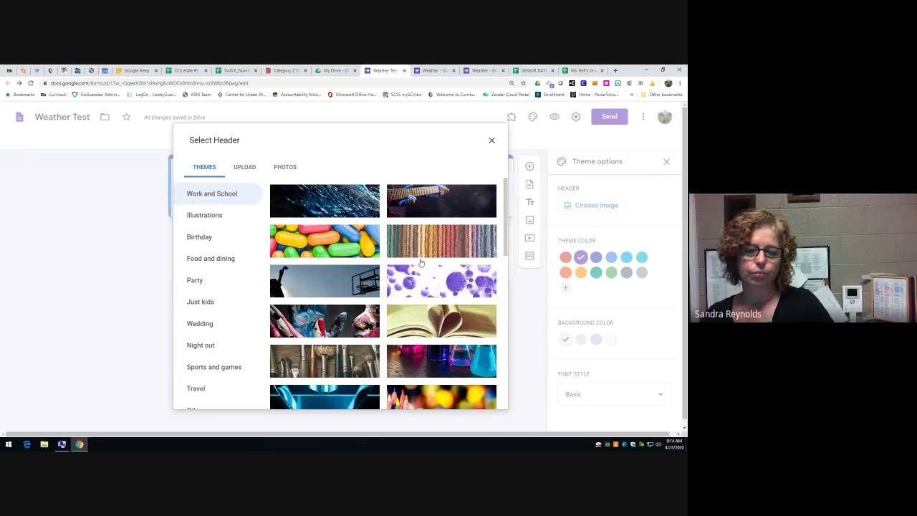
pyautogui.scroll(-5, 421, 263)
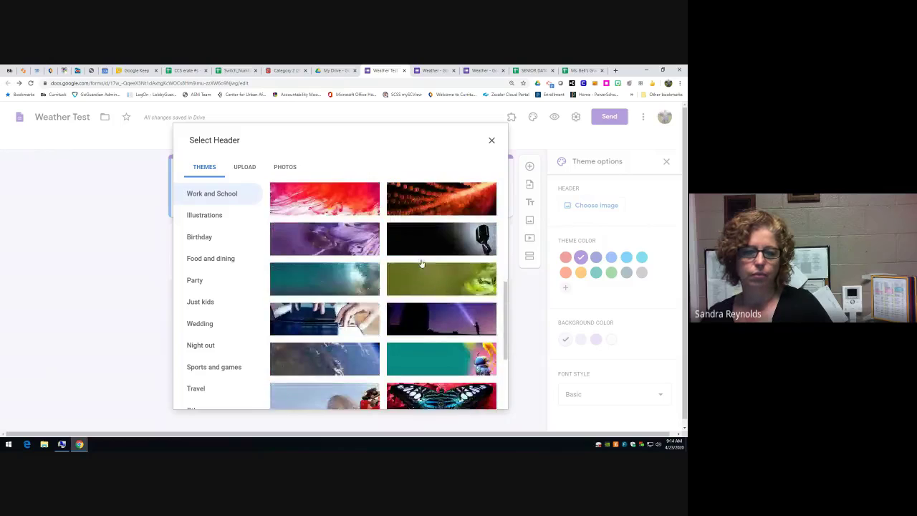
pyautogui.scroll(-3, 415, 255)
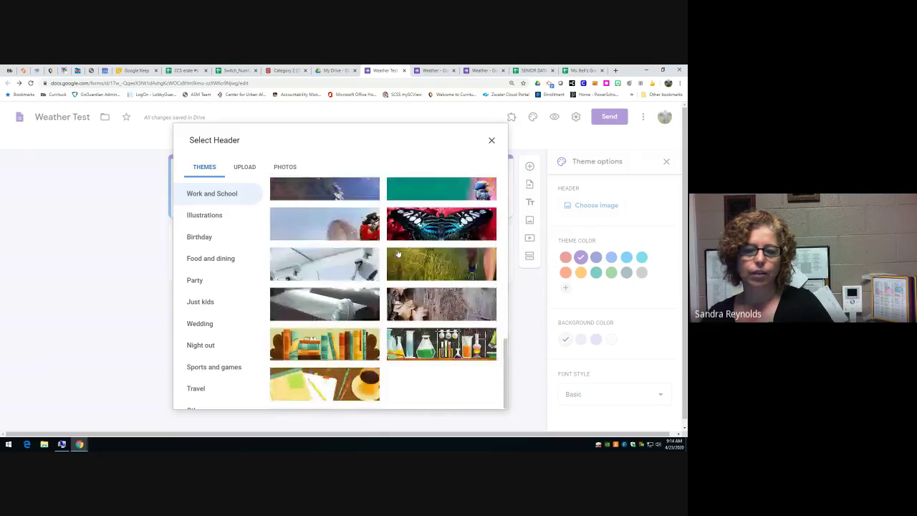
pyautogui.scroll(3, 349, 305)
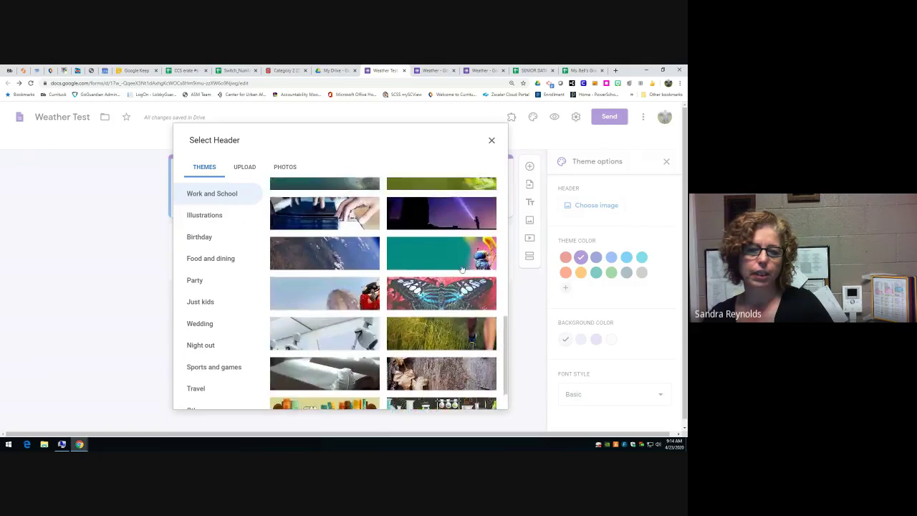
pyautogui.click(352, 308)
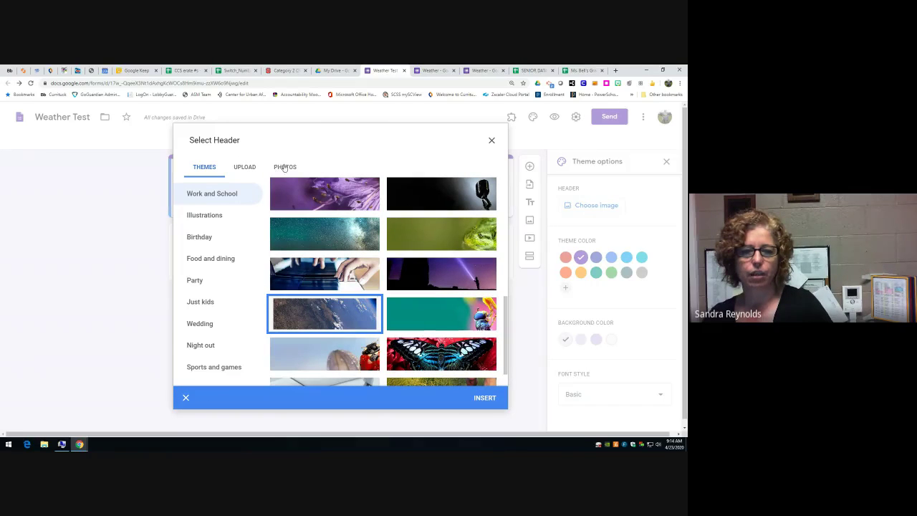
# - After viewing Photos and Upload, insert the earth-from-space Themes image as the header
pyautogui.click(284, 167)
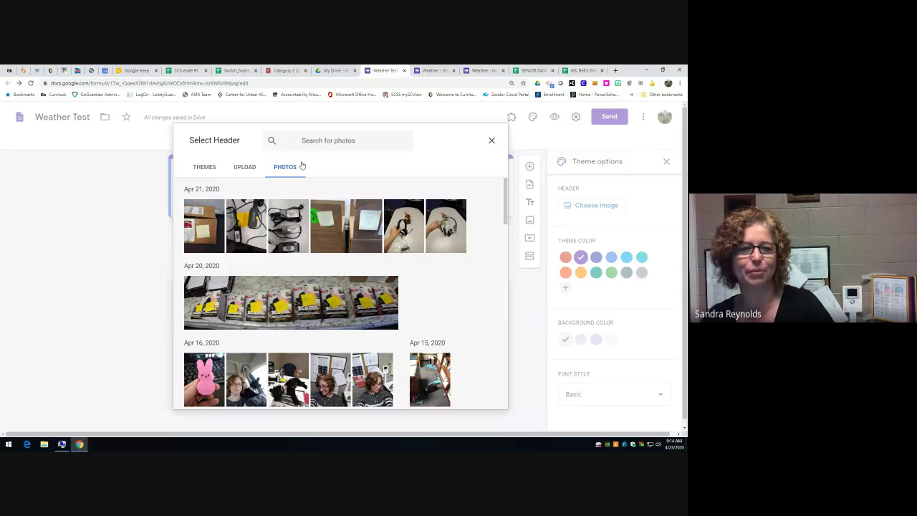
pyautogui.click(245, 167)
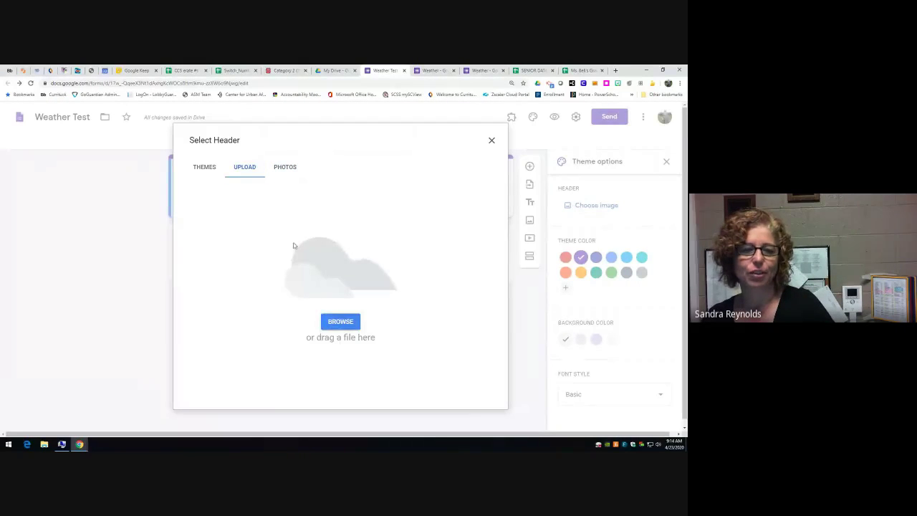
pyautogui.click(205, 167)
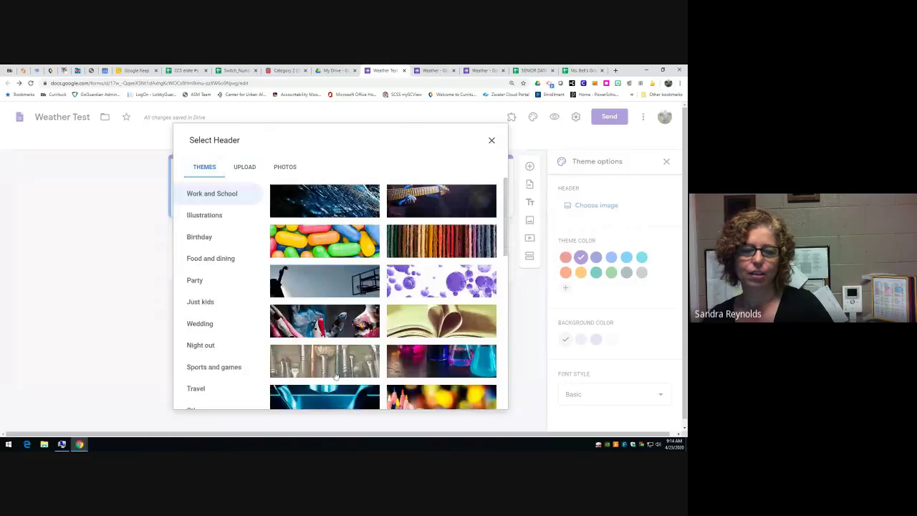
pyautogui.scroll(-2, 360, 334)
pyautogui.scroll(-5, 359, 335)
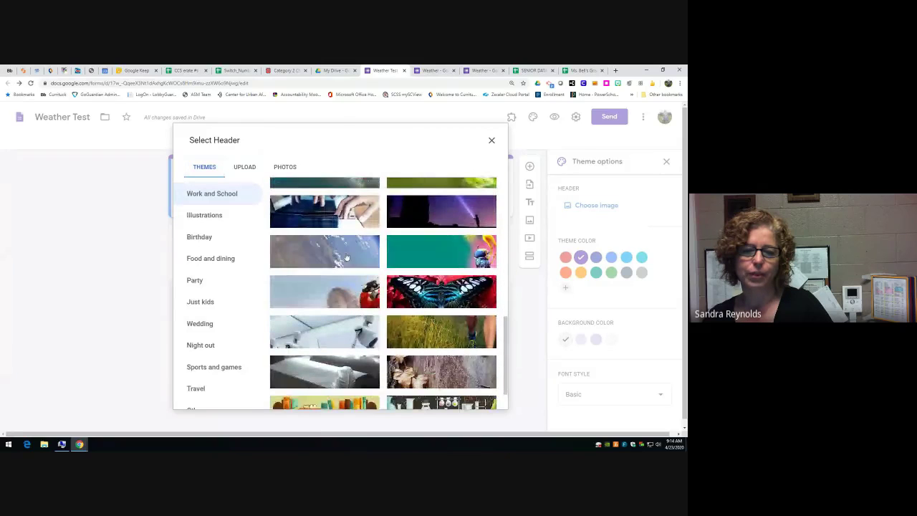
pyautogui.click(347, 257)
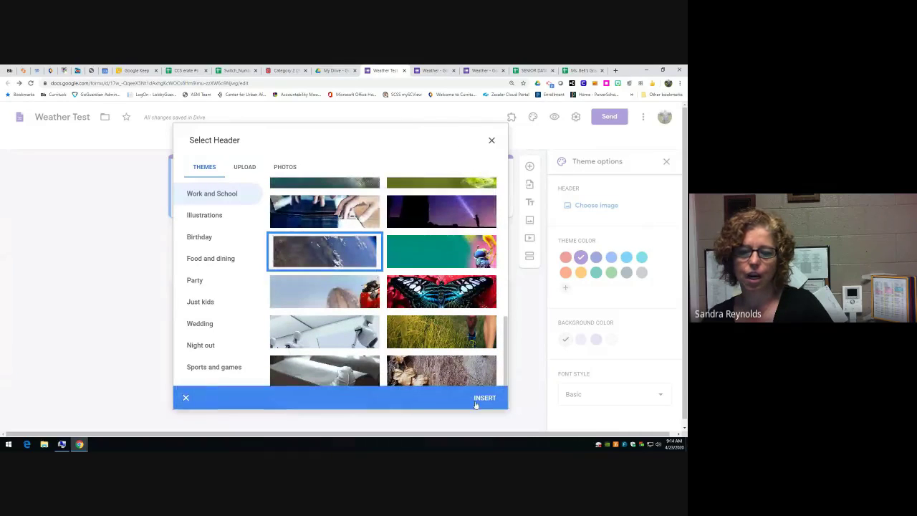
pyautogui.click(483, 399)
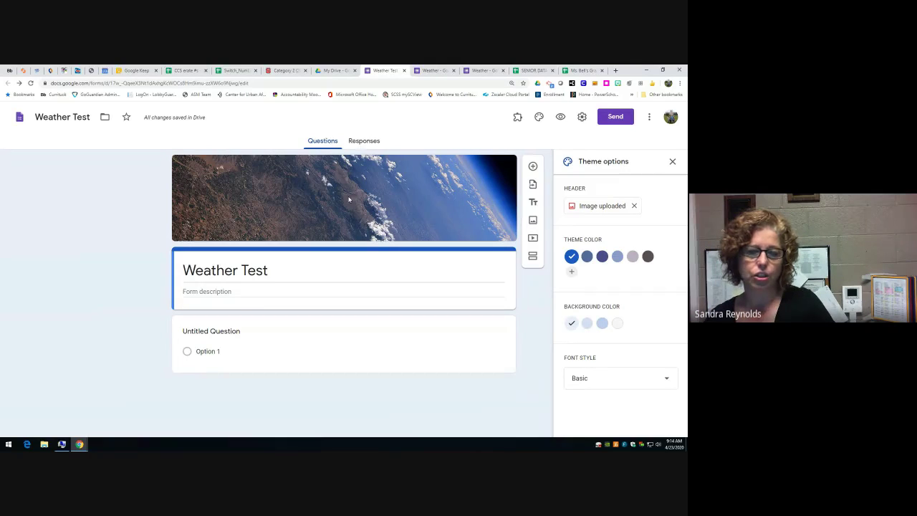
# - Set the theme colour to dark blue and the background to light blue, then close theme options
pyautogui.click(617, 257)
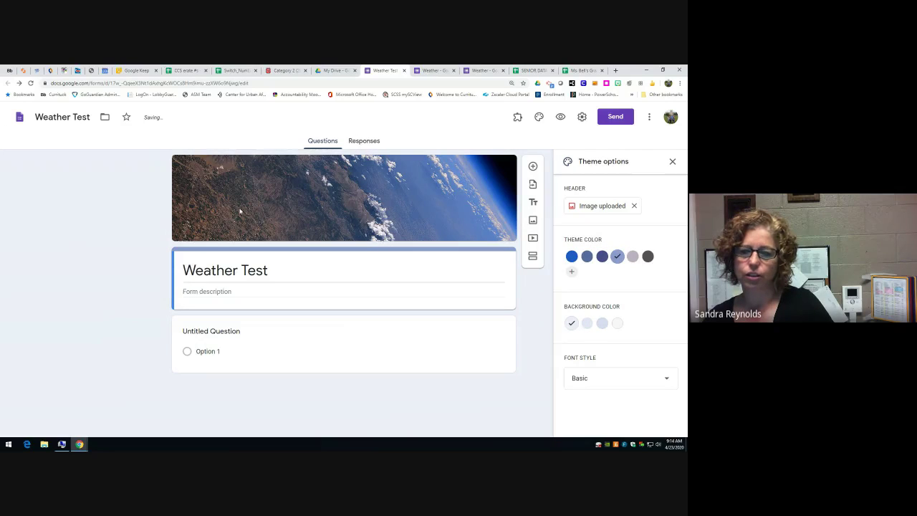
pyautogui.click(571, 258)
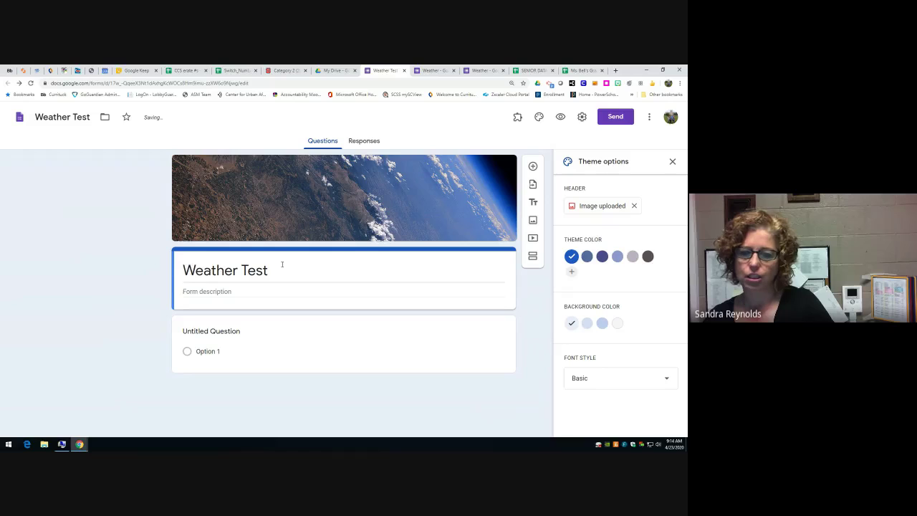
pyautogui.click(602, 323)
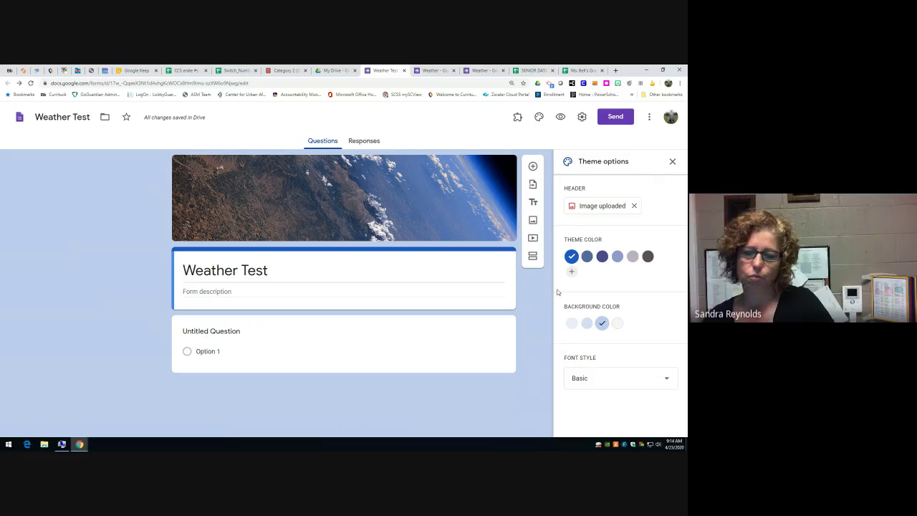
pyautogui.click(672, 161)
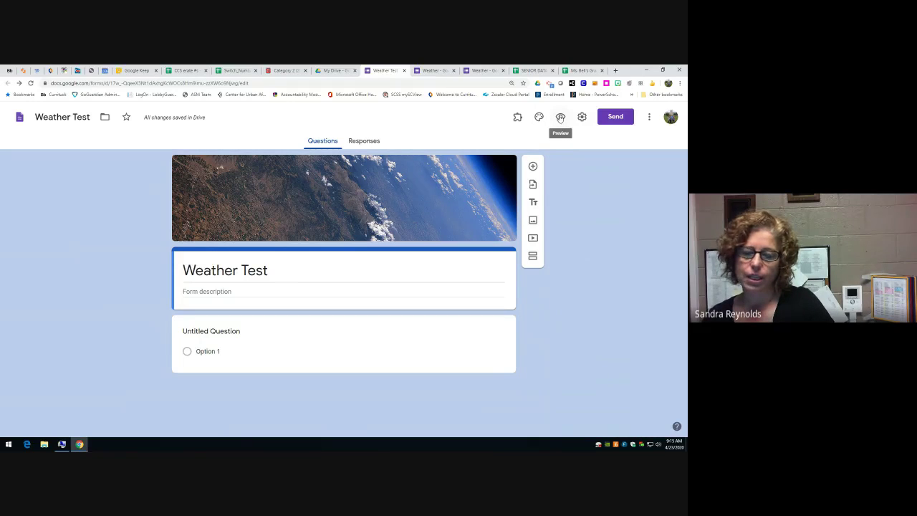
pyautogui.click(561, 117)
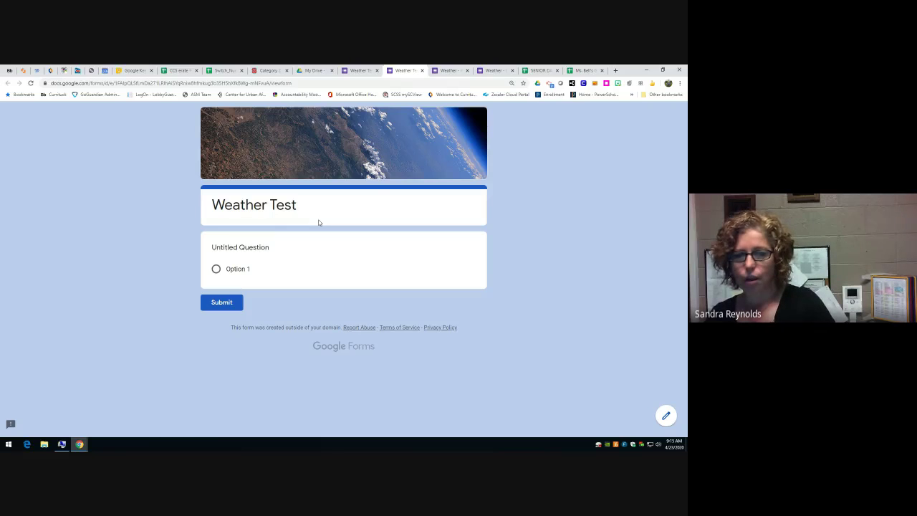
pyautogui.click(422, 70)
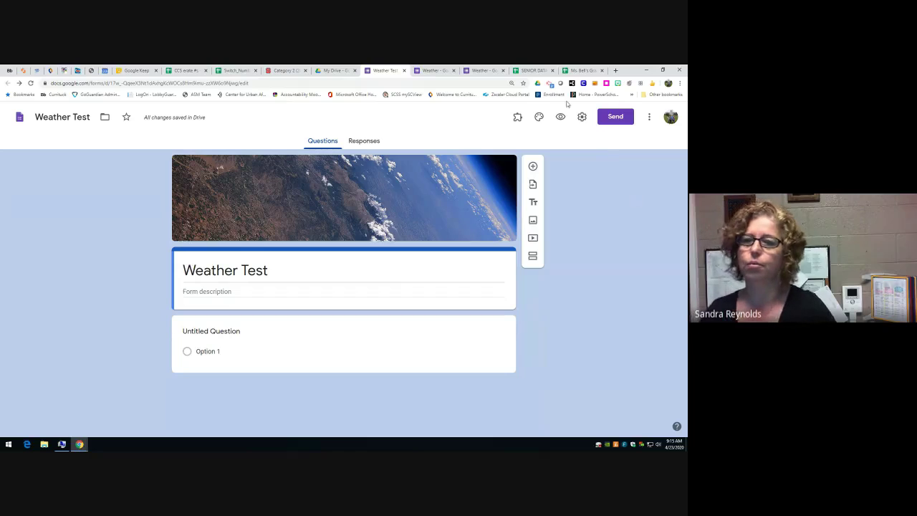
# - Bring up the Weather Test form's Settings dialog via the gear icon
pyautogui.click(581, 117)
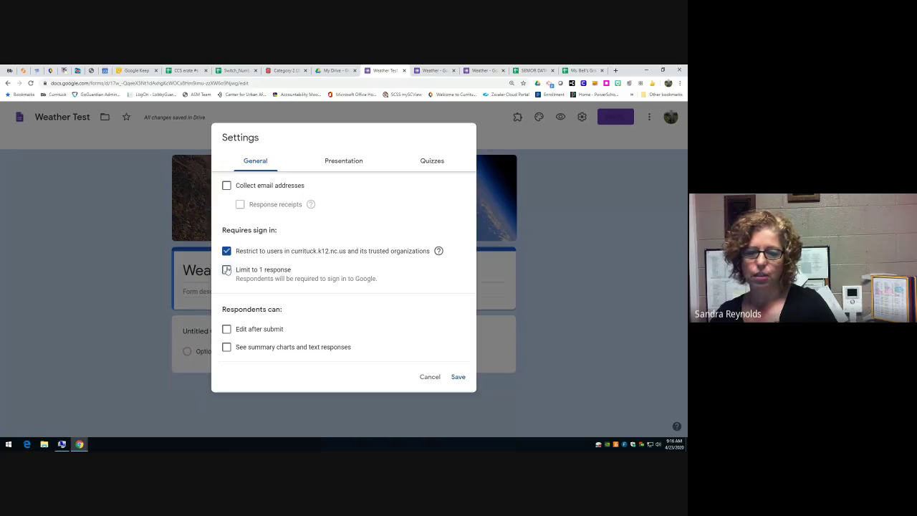
# - Try the General options (edit after submit, summary charts, collect emails), leaving them all off
pyautogui.click(227, 329)
pyautogui.click(228, 331)
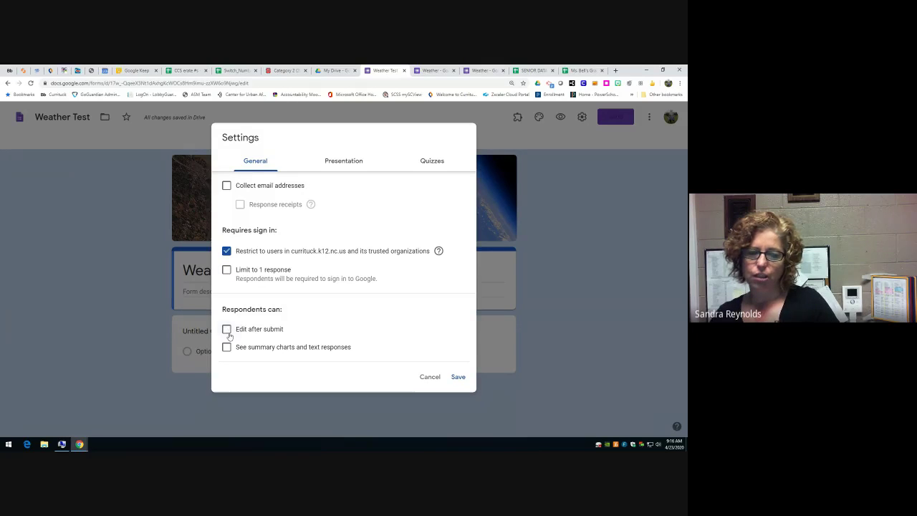
pyautogui.click(227, 348)
pyautogui.click(227, 347)
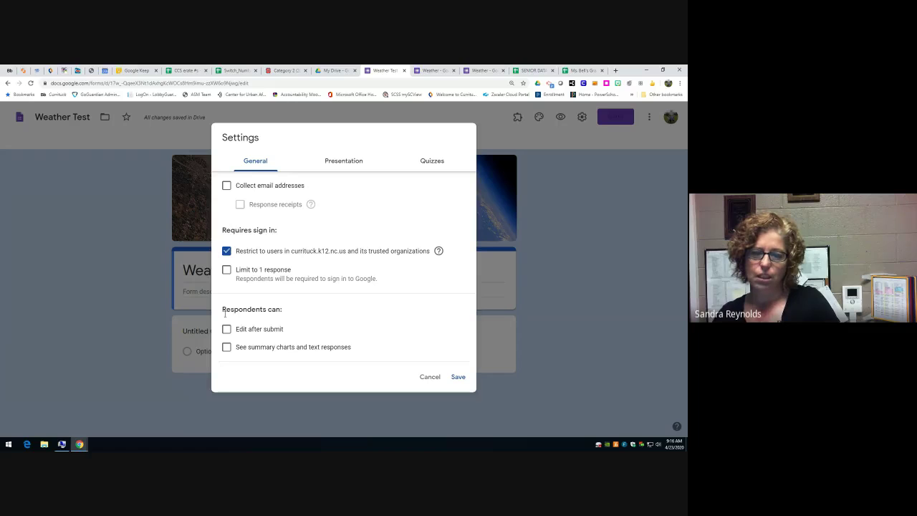
pyautogui.click(226, 186)
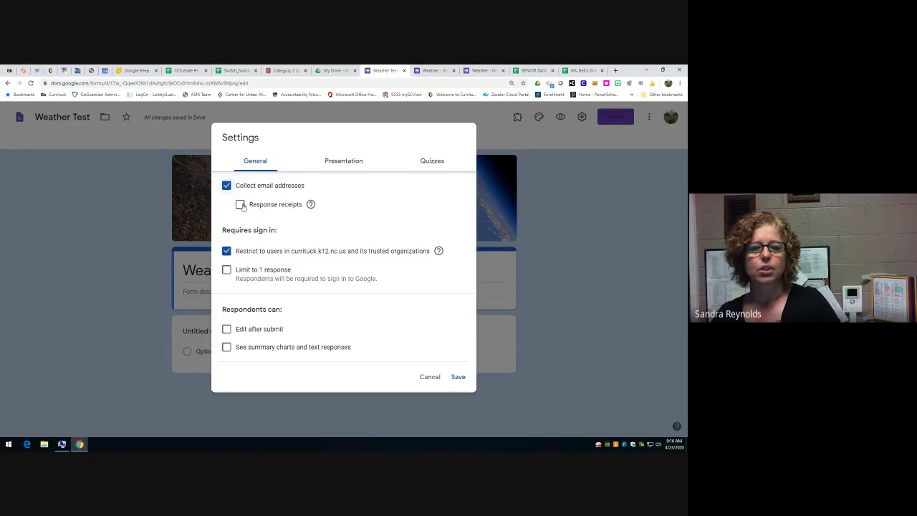
pyautogui.click(311, 204)
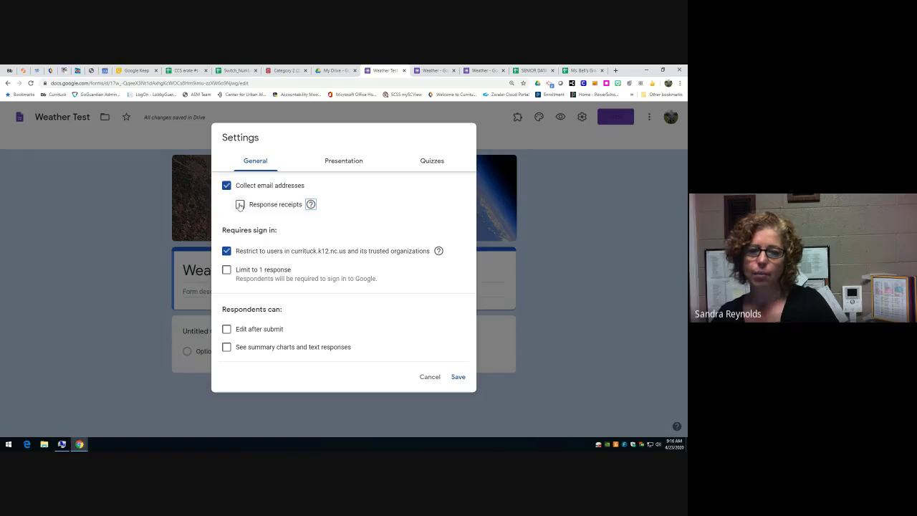
pyautogui.click(226, 187)
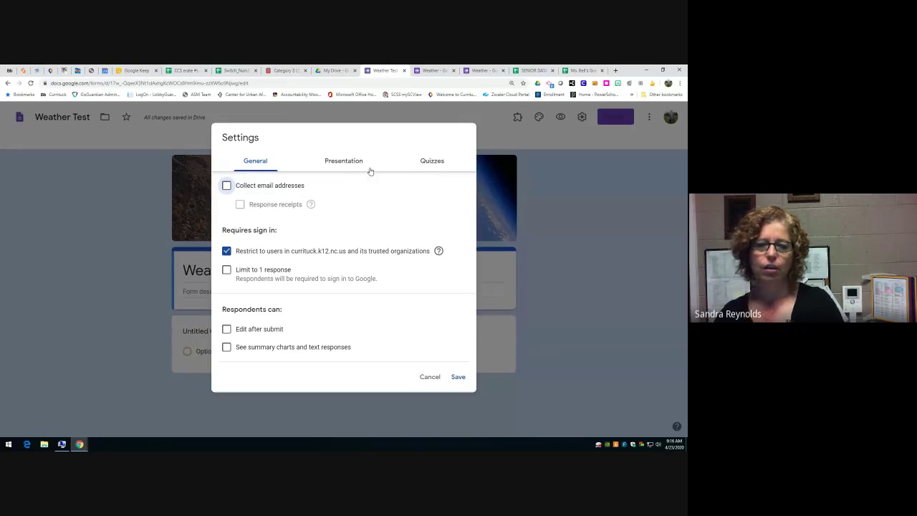
# - Review the Presentation tab's confirmation message, then move to the Quizzes settings
pyautogui.click(353, 163)
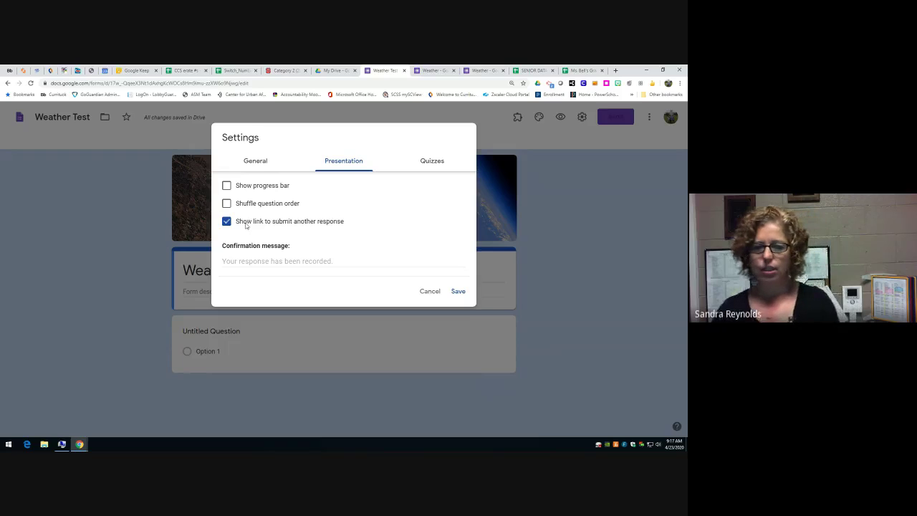
pyautogui.click(245, 261)
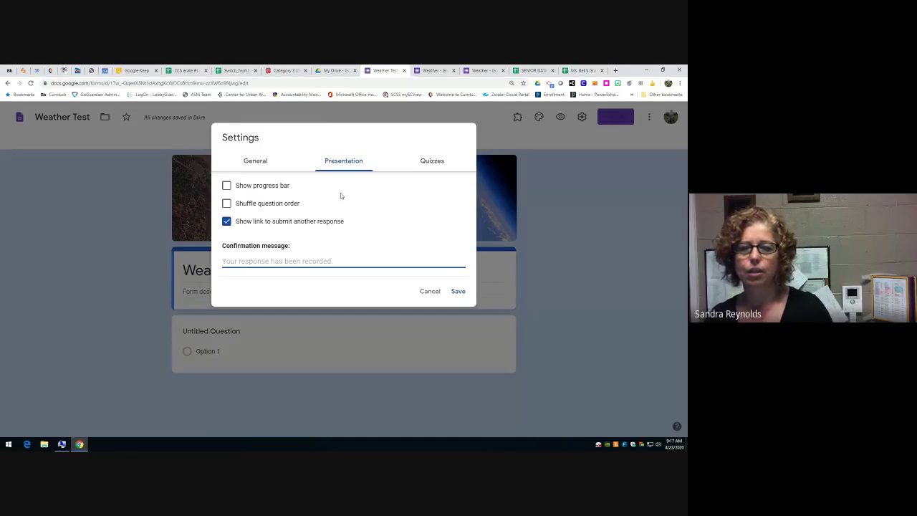
pyautogui.click(440, 164)
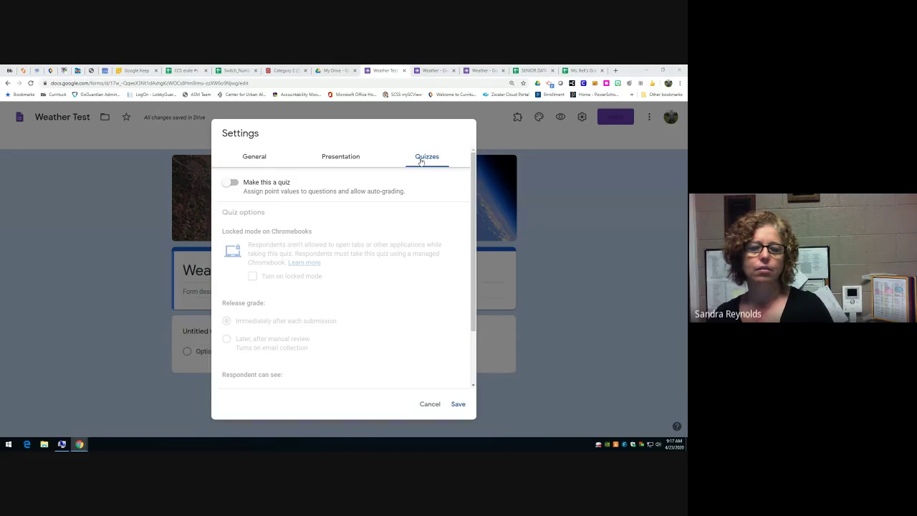
# - Turn the Weather Test form into a quiz that releases grades immediately
pyautogui.click(234, 183)
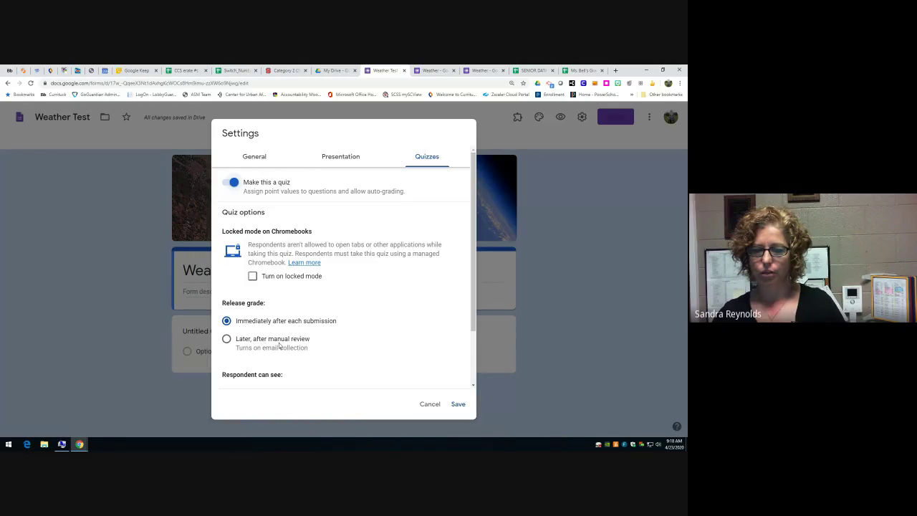
pyautogui.scroll(-1, 299, 372)
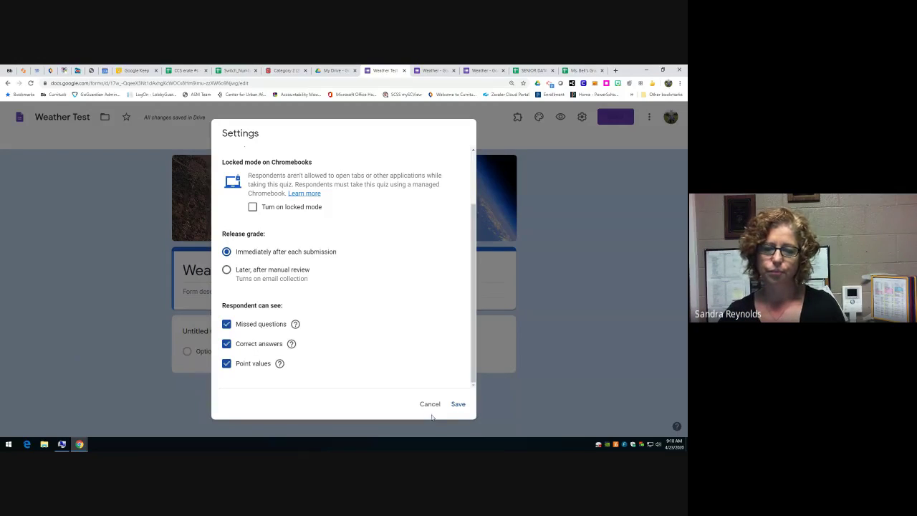
pyautogui.click(456, 405)
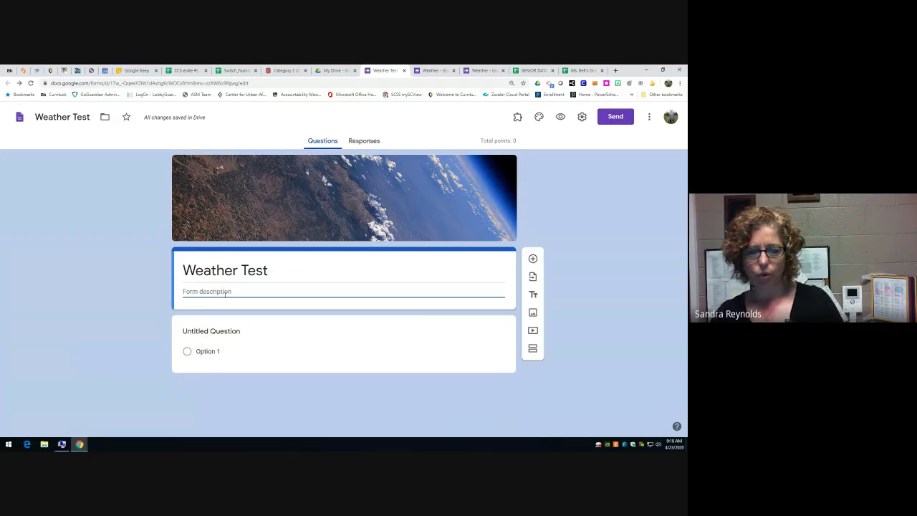
pyautogui.click(227, 331)
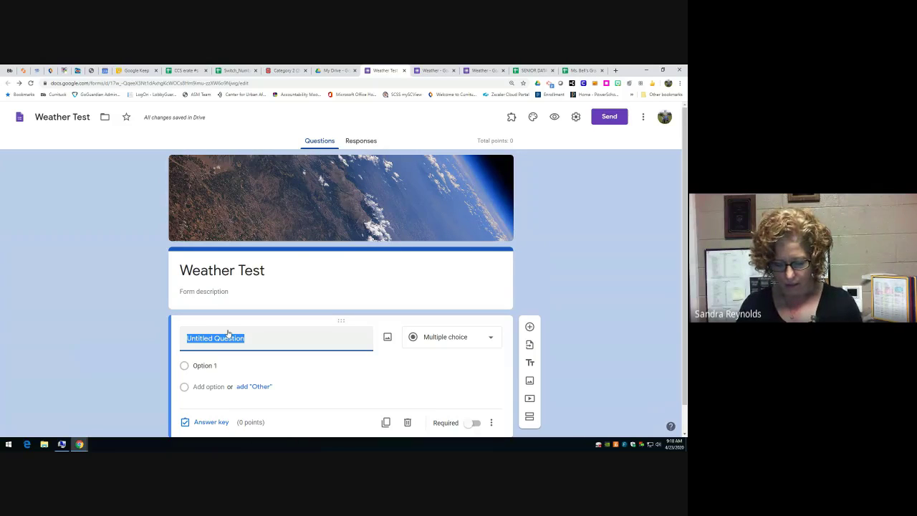
# - Title the first question 'What type of weather is associated with Cumulonimbus clouds?'
pyautogui.write('What')
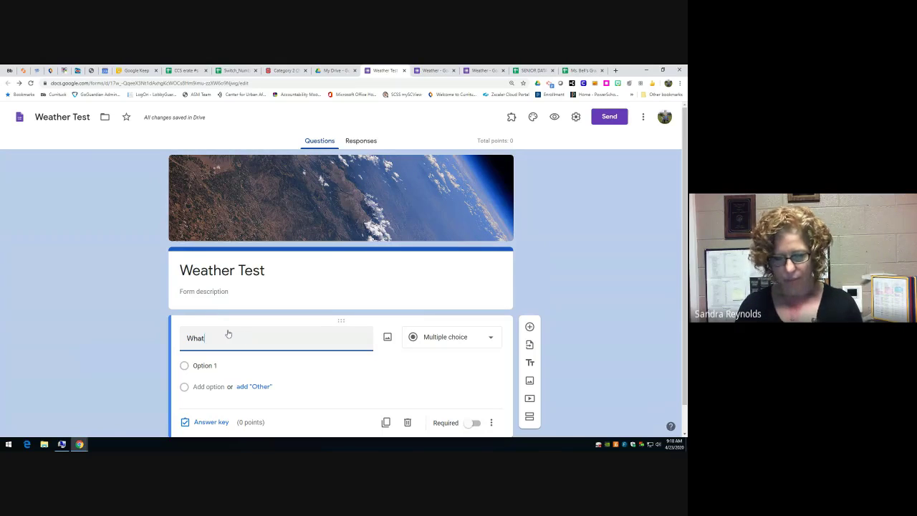
pyautogui.write(' type of weat')
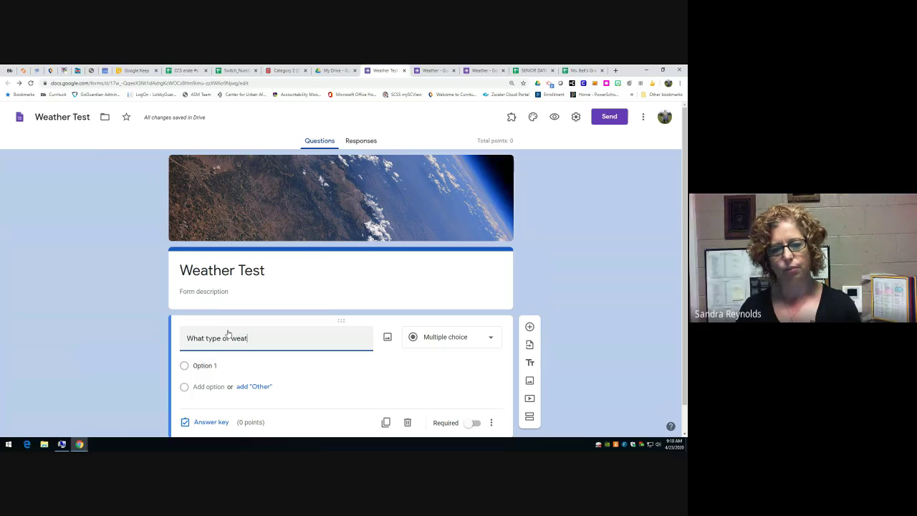
pyautogui.write('her is associated with Cu')
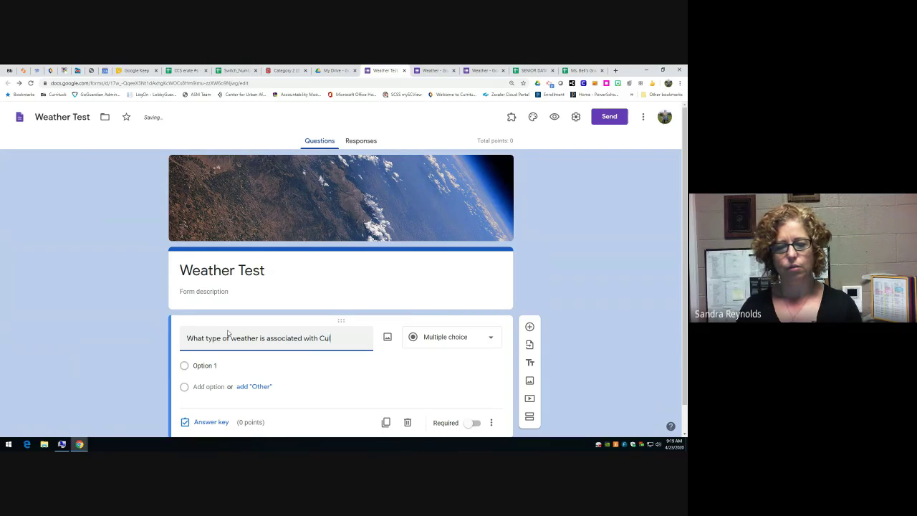
pyautogui.write('mulonu')
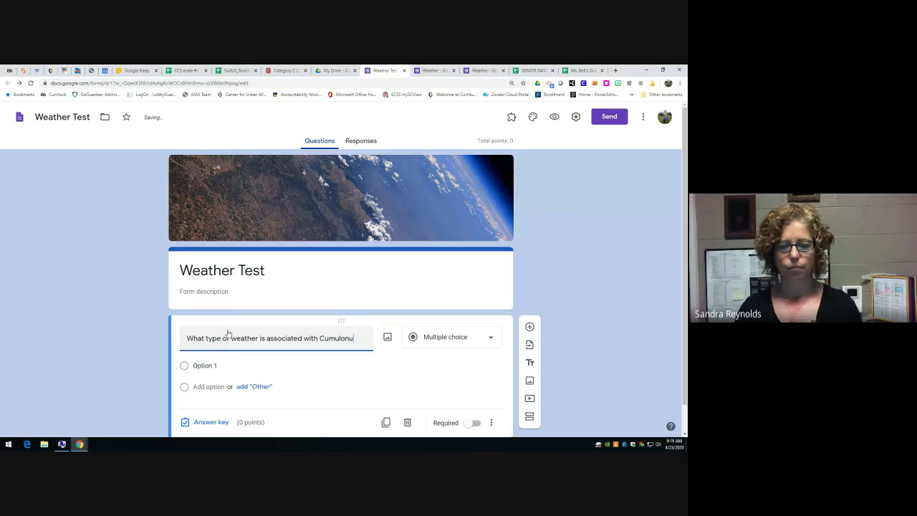
pyautogui.press('BackSpace')
pyautogui.write('imbus clouds?')
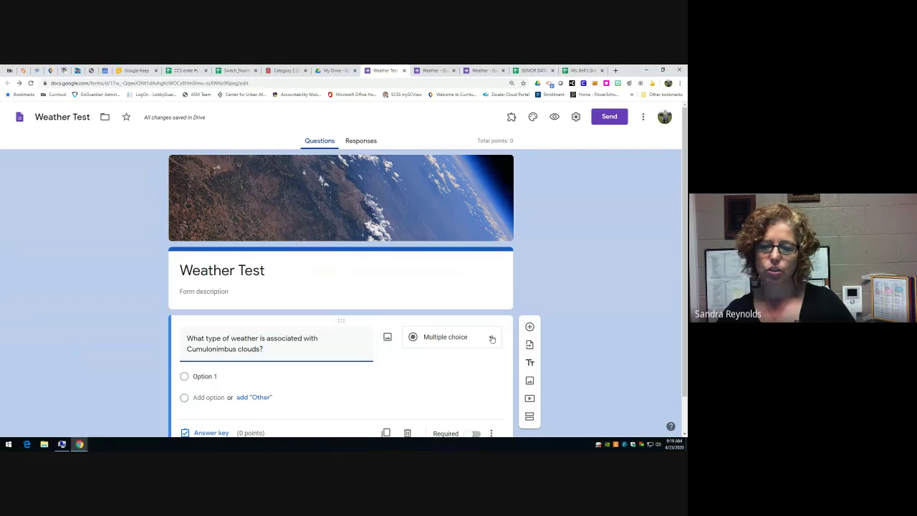
pyautogui.scroll(-1, 490, 338)
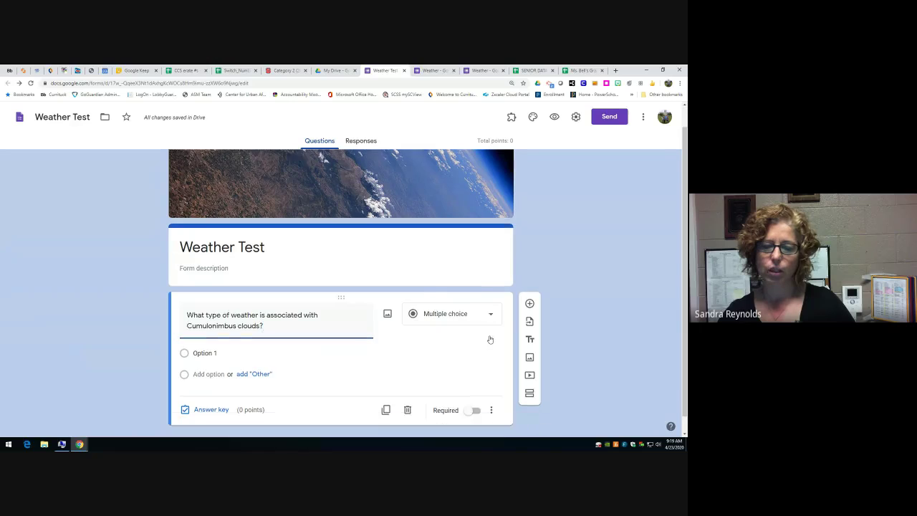
pyautogui.click(490, 302)
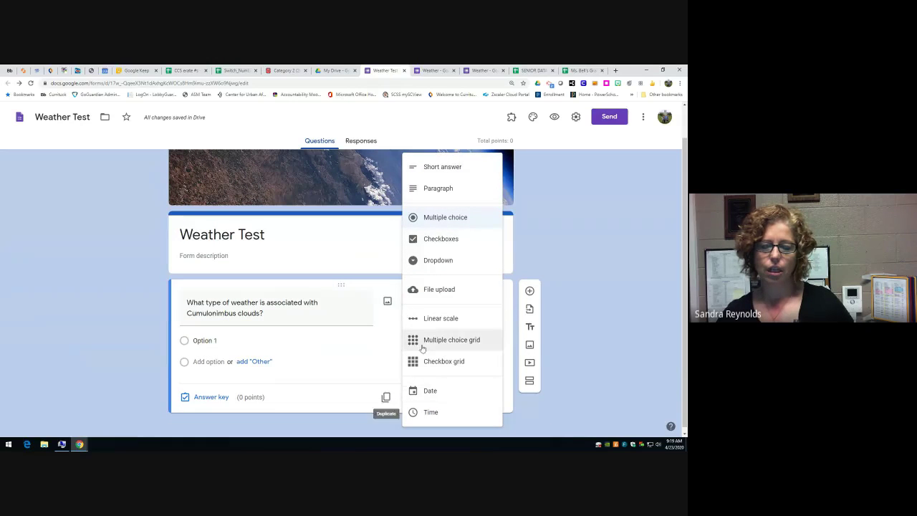
# - Enter the answer choices Thunderstorms, Fair skies and Partly cloudy
pyautogui.click(270, 344)
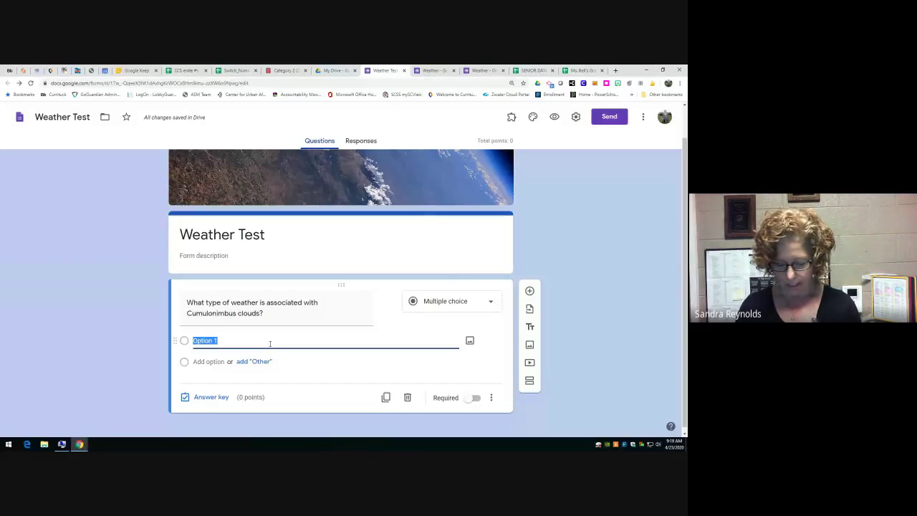
pyautogui.write('Thunderst')
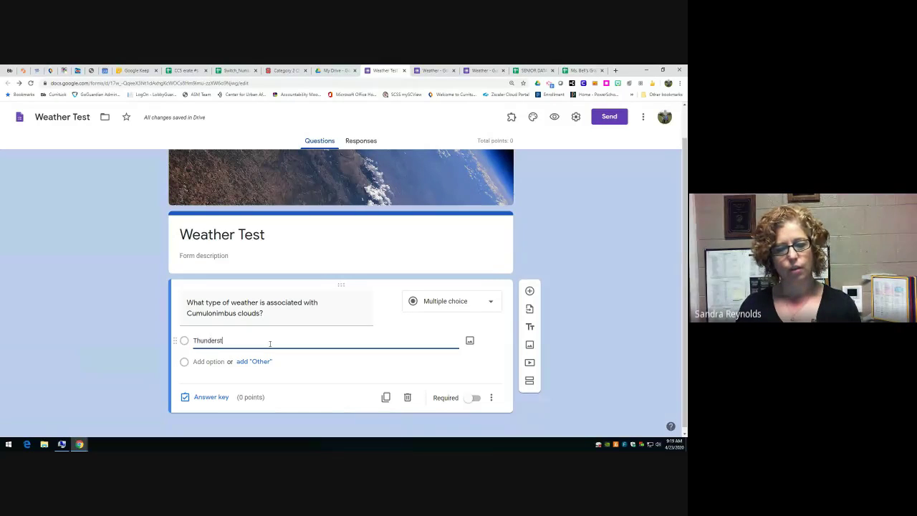
pyautogui.write('orms')
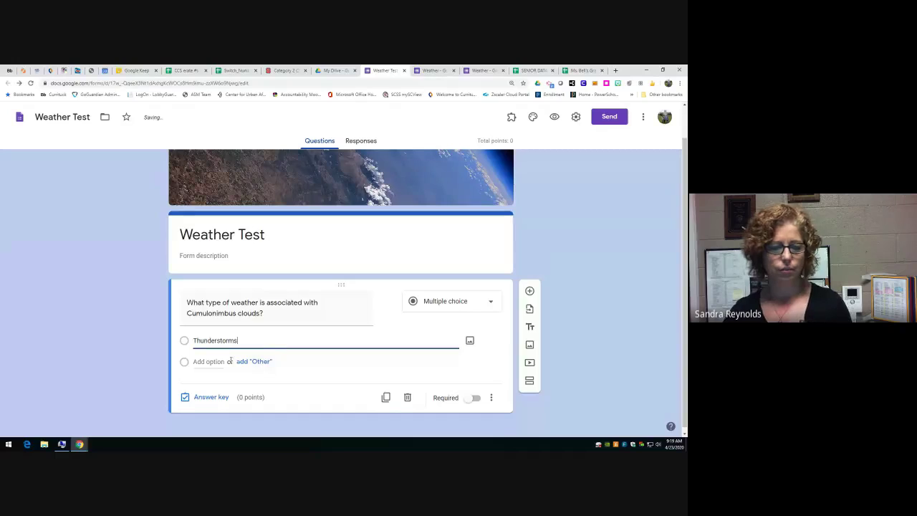
pyautogui.click(215, 361)
pyautogui.write('F')
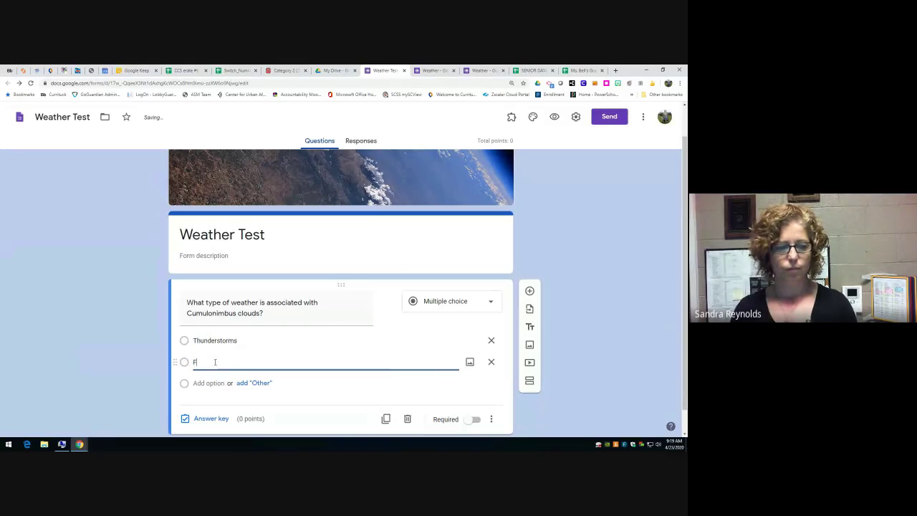
pyautogui.write('alr skies')
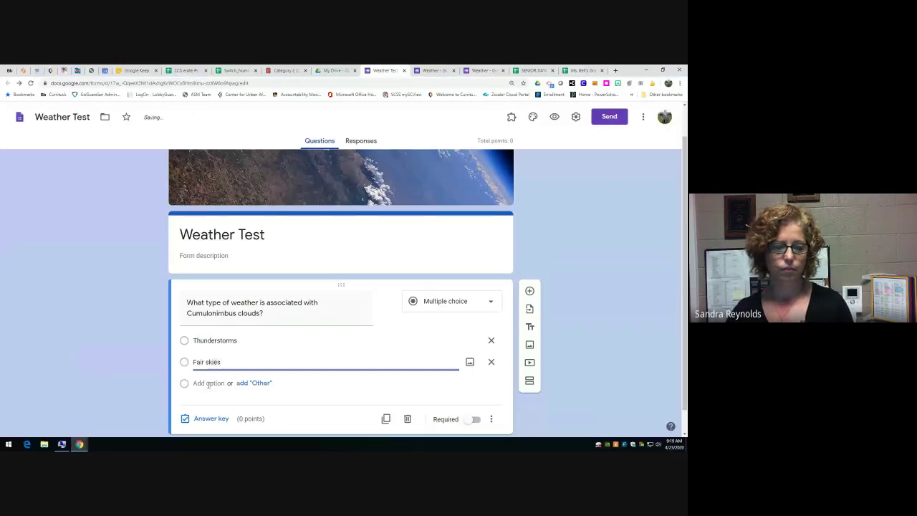
pyautogui.click(209, 384)
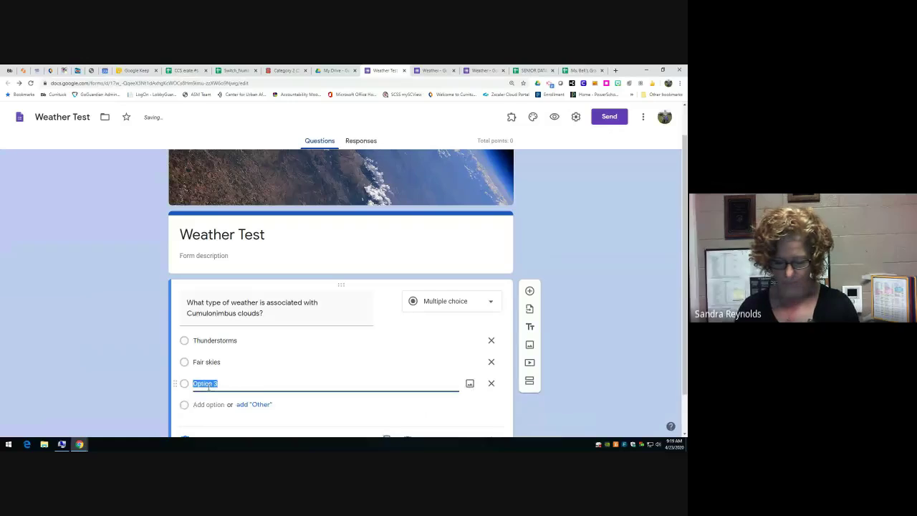
pyautogui.write('B')
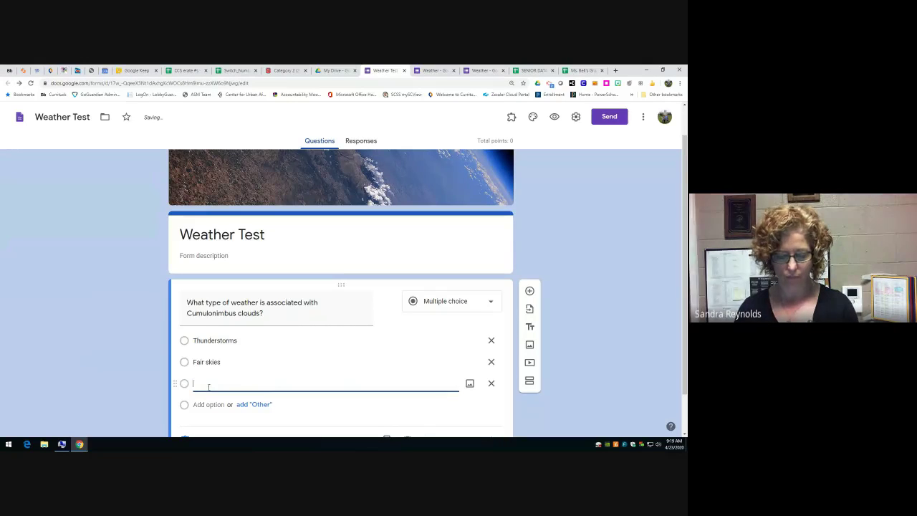
pyautogui.write('Partly clouds')
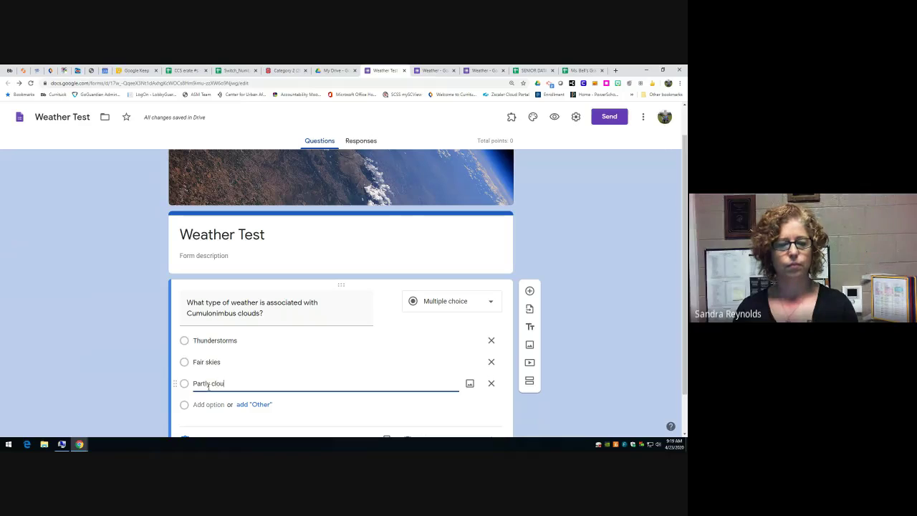
pyautogui.press('BackSpace')
pyautogui.write('y')
pyautogui.scroll(-1, 302, 404)
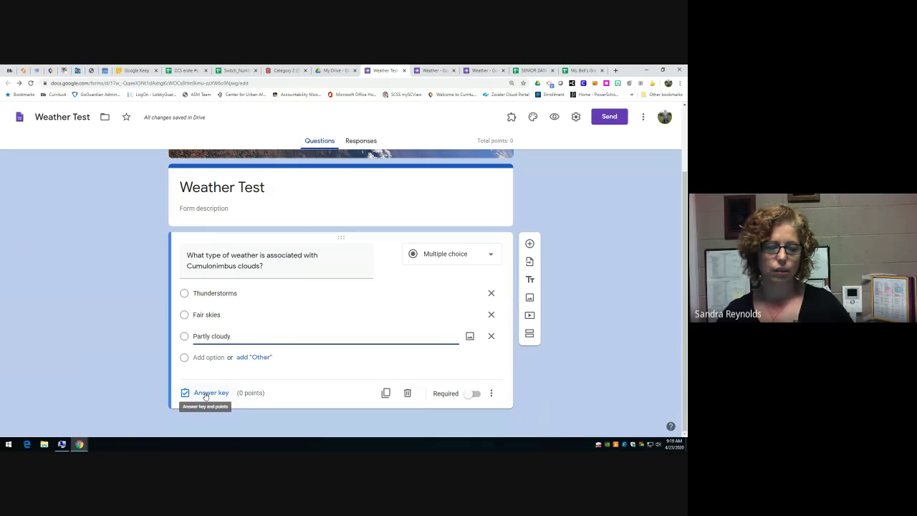
# - In the answer key, mark Thunderstorms as the correct answer worth 1 point
pyautogui.click(205, 394)
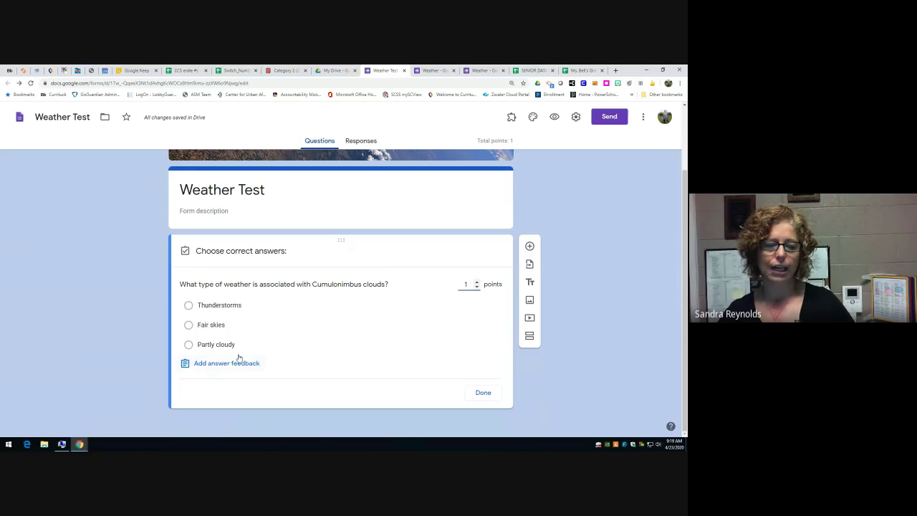
pyautogui.click(189, 306)
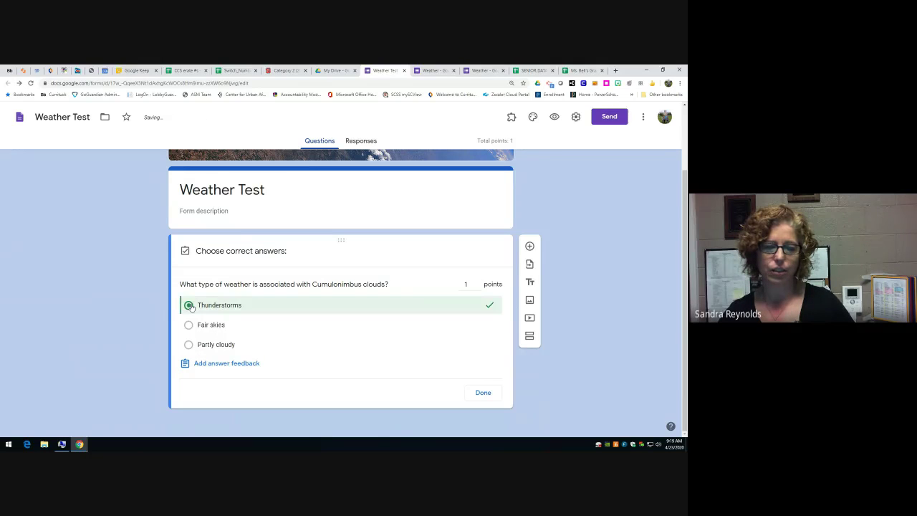
pyautogui.click(221, 363)
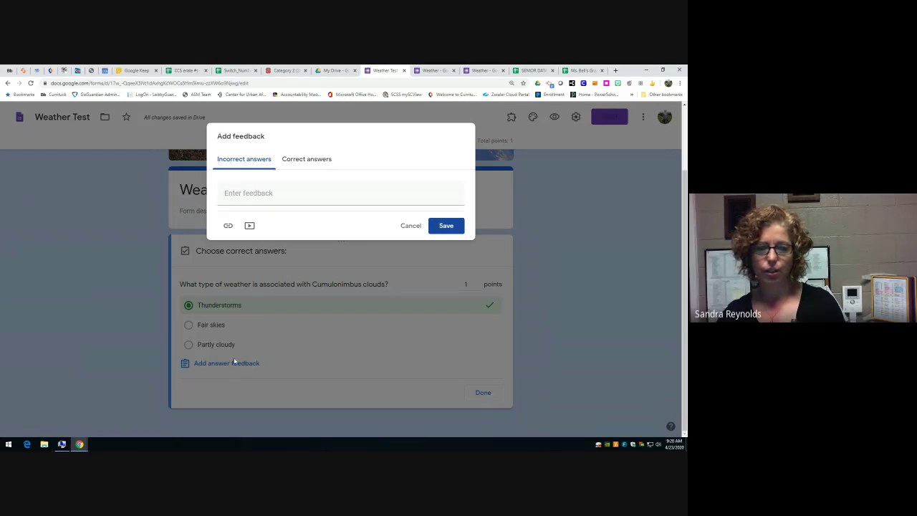
# - Write incorrect-answer feedback: 'Please review your Cornell notes about the three cloud types and retake this quiz.'
pyautogui.click(231, 198)
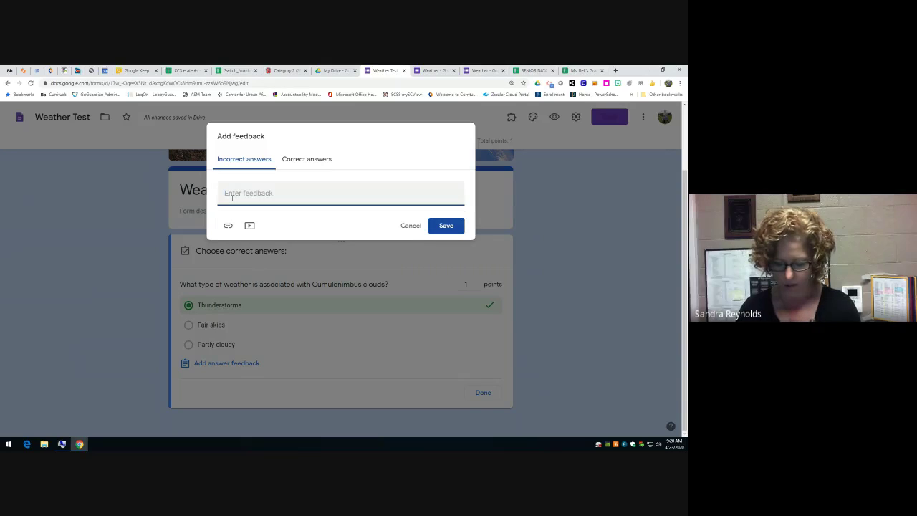
pyautogui.write('Pleasr')
pyautogui.press('BackSpace')
pyautogui.write('e ')
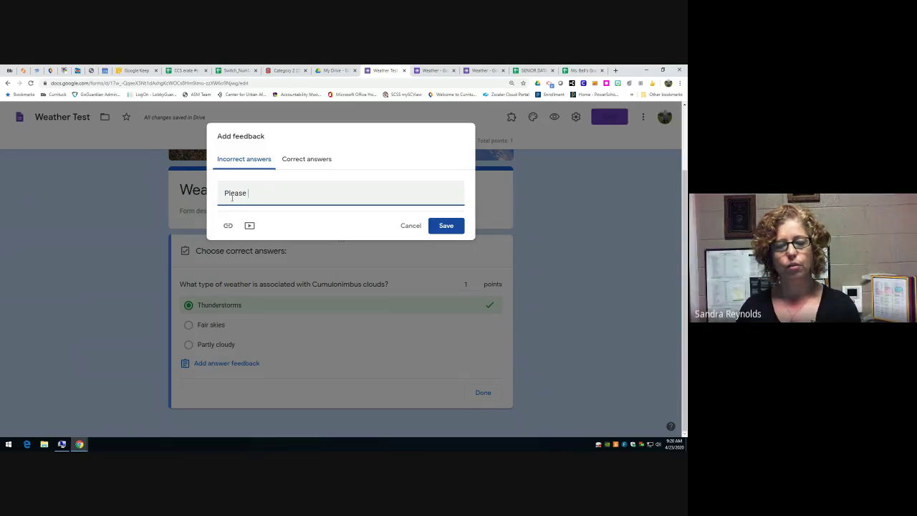
pyautogui.write('review your Cu')
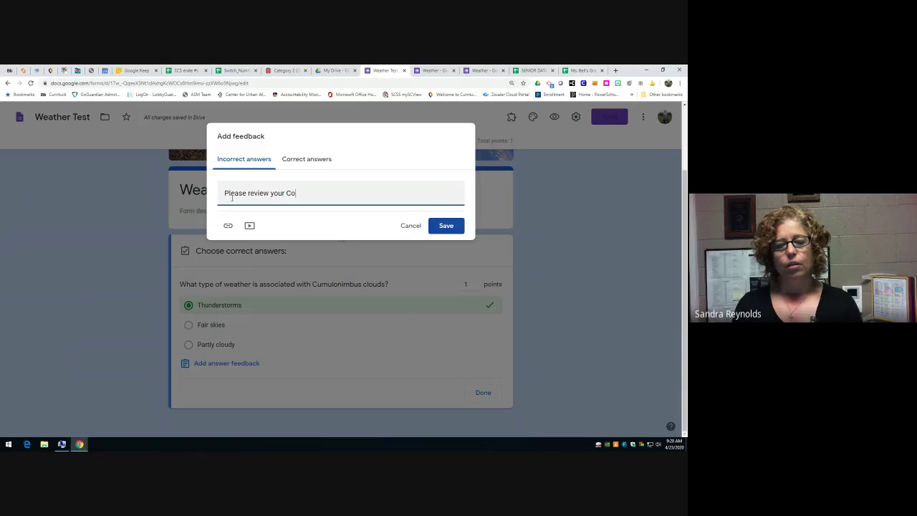
pyautogui.write('mul')
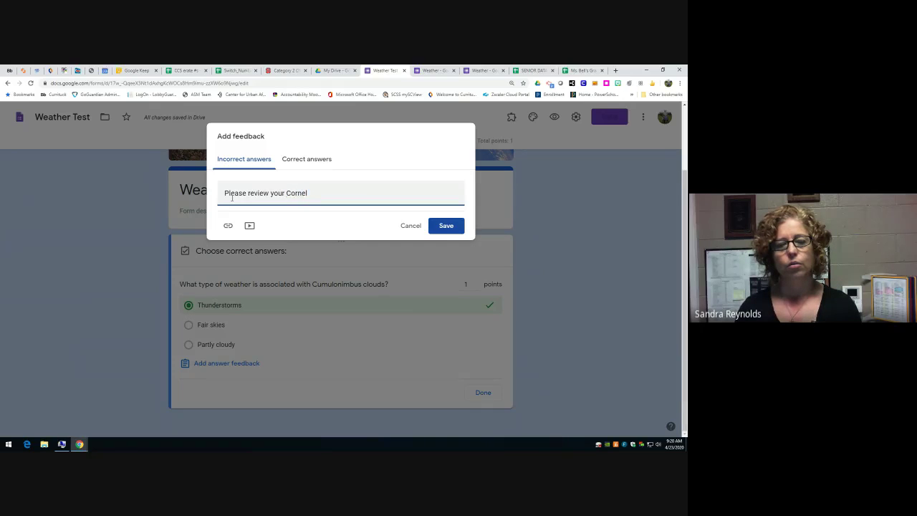
pyautogui.write('notes about the three cloud ')
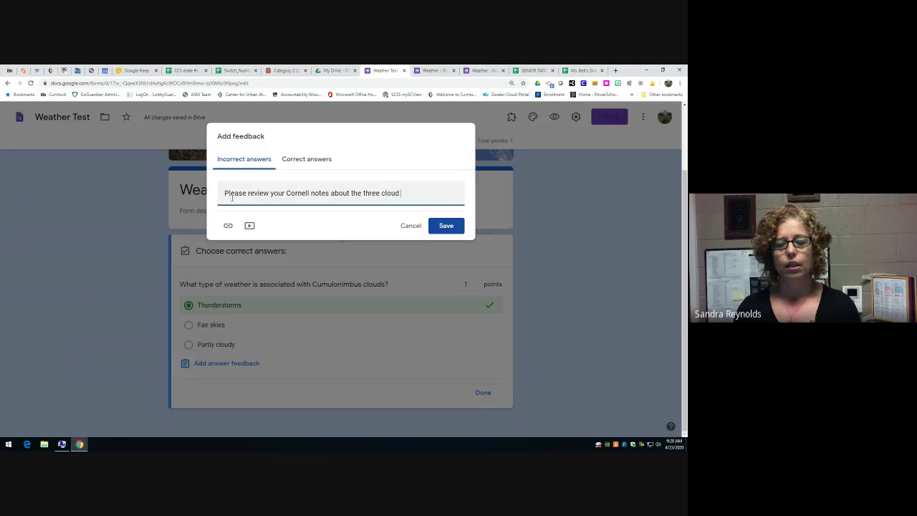
pyautogui.write('tuypes and')
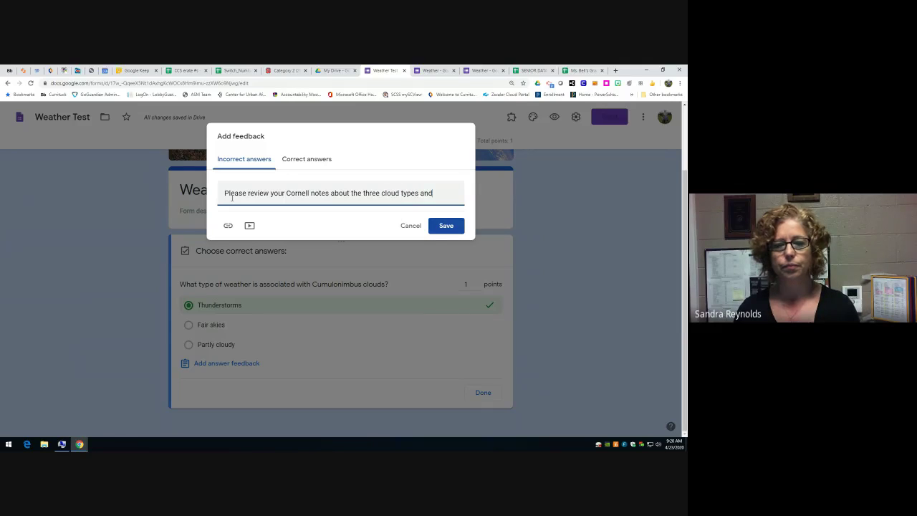
pyautogui.write(' retake this quiz.')
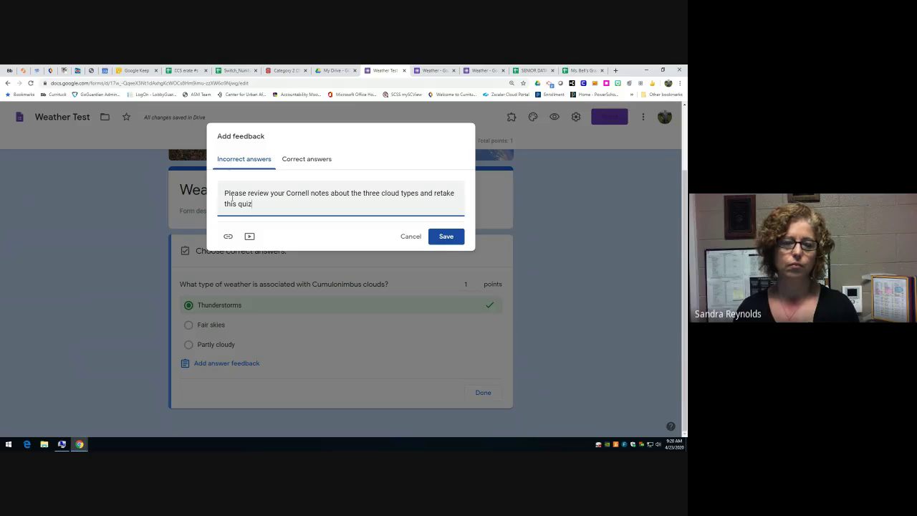
pyautogui.click(228, 235)
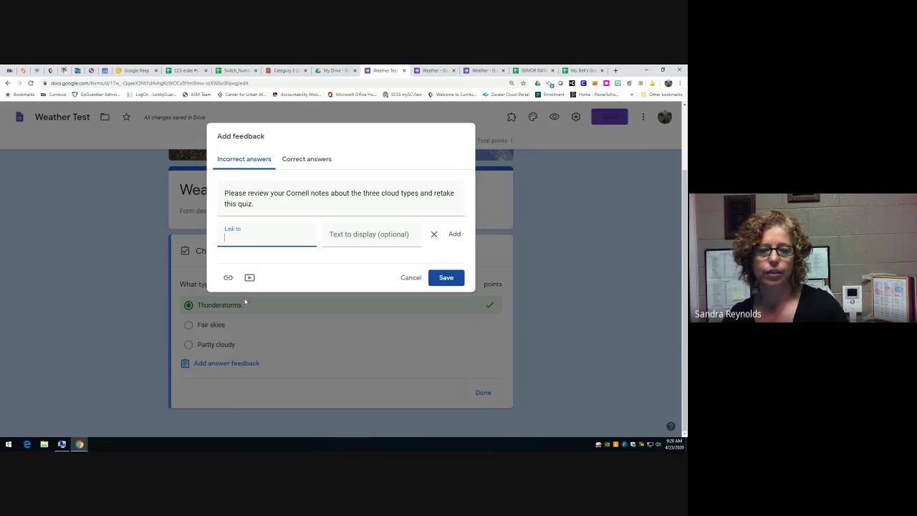
# - Try attaching a video by URL, abandon it, and cancel the feedback window unsaved
pyautogui.click(250, 277)
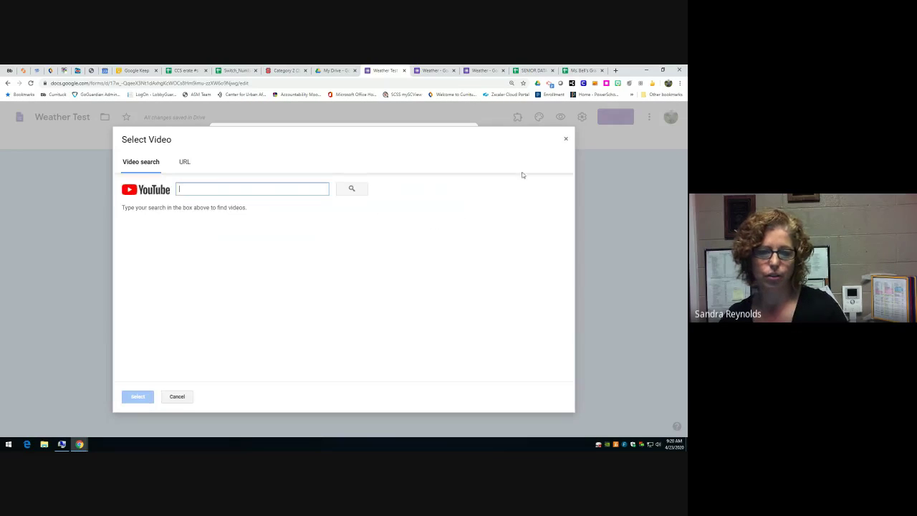
pyautogui.click(184, 164)
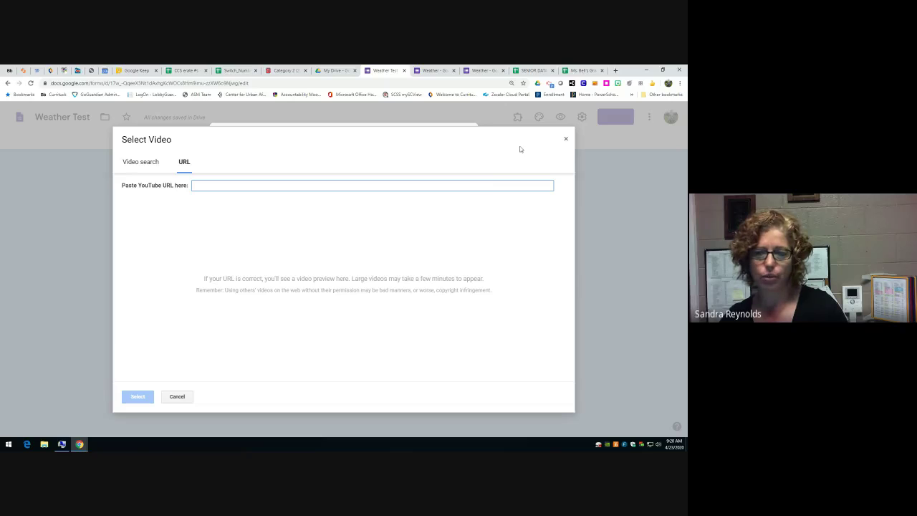
pyautogui.click(565, 139)
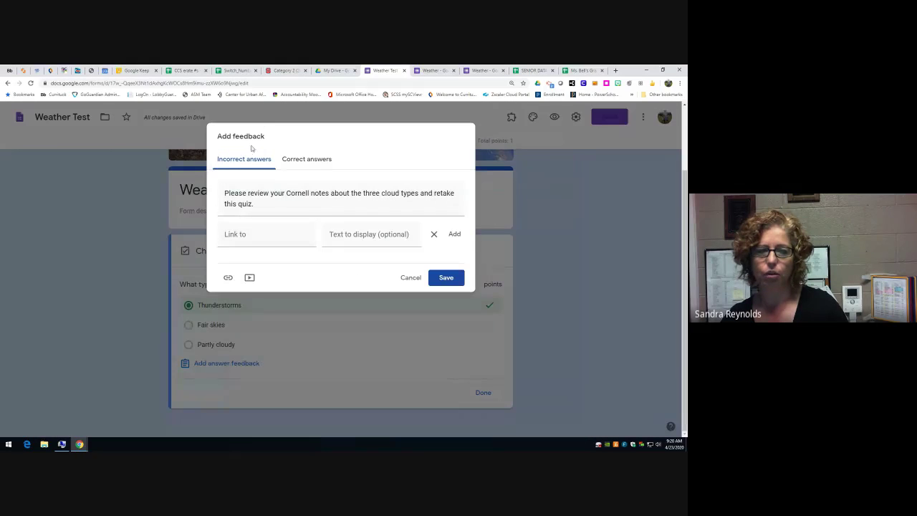
pyautogui.click(287, 160)
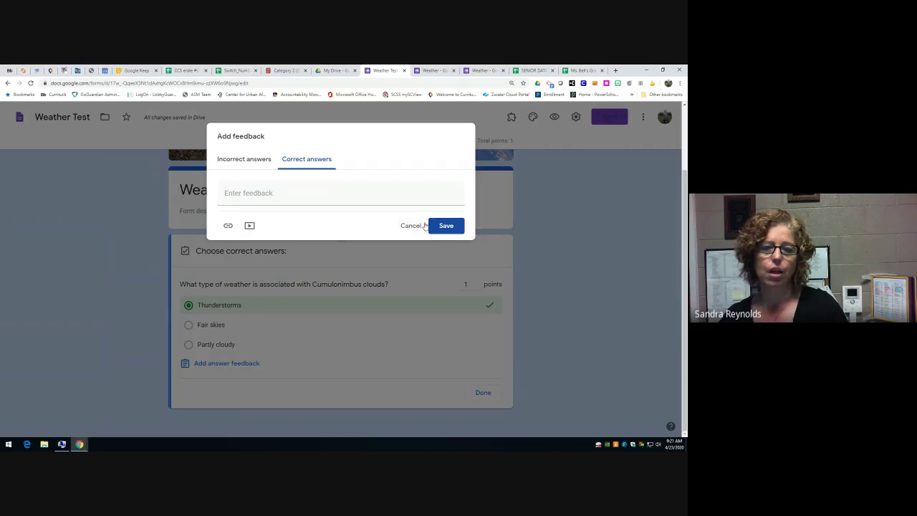
pyautogui.click(412, 226)
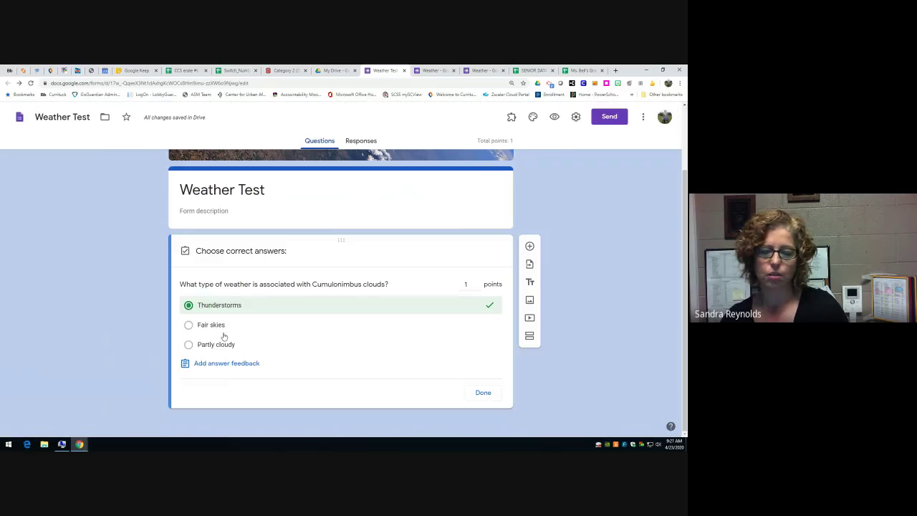
# - Finish the answer key and look through the question's three-dot menu without choosing anything
pyautogui.click(483, 393)
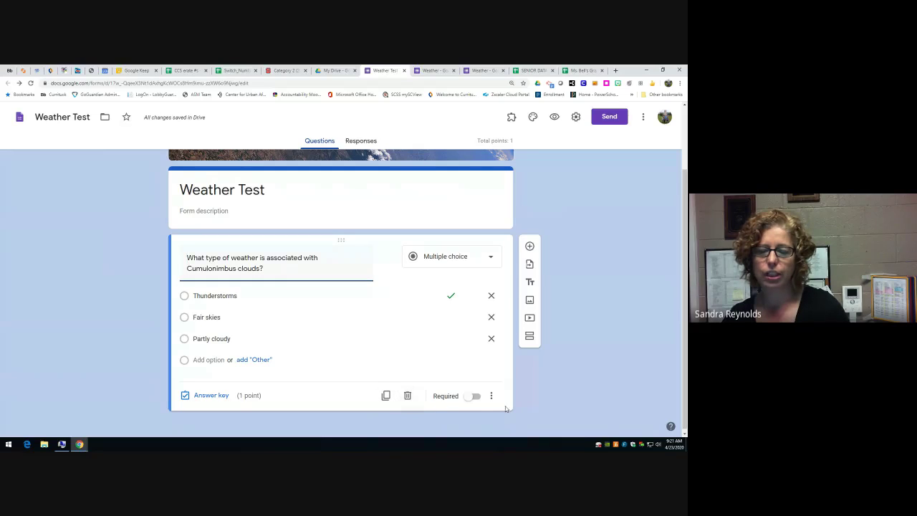
pyautogui.click(491, 396)
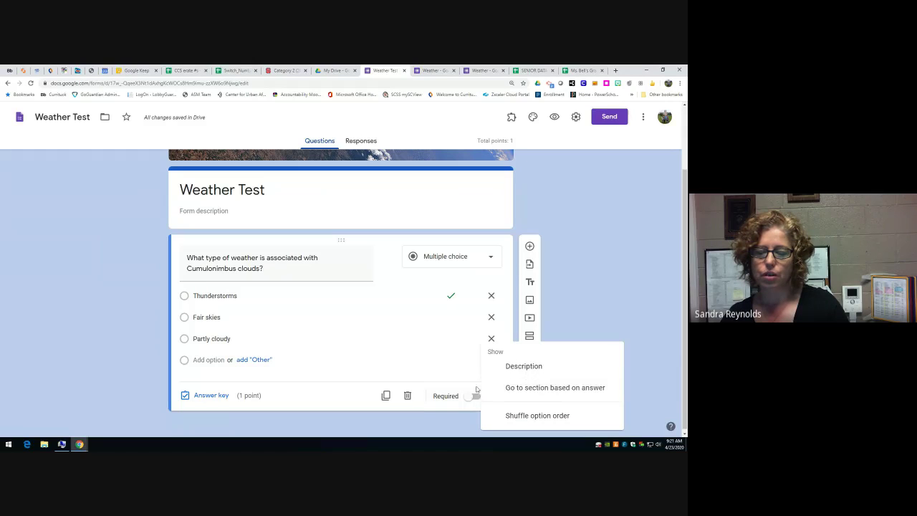
pyautogui.click(479, 395)
pyautogui.click(492, 395)
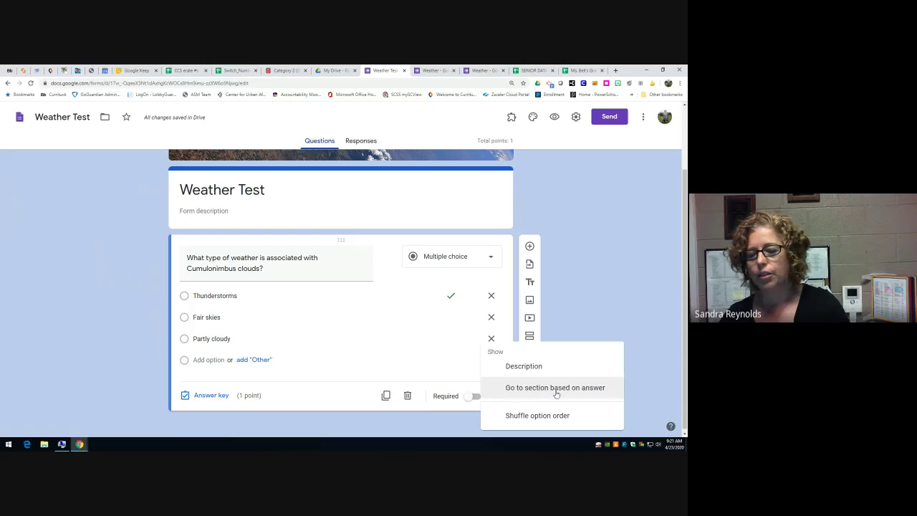
pyautogui.click(447, 367)
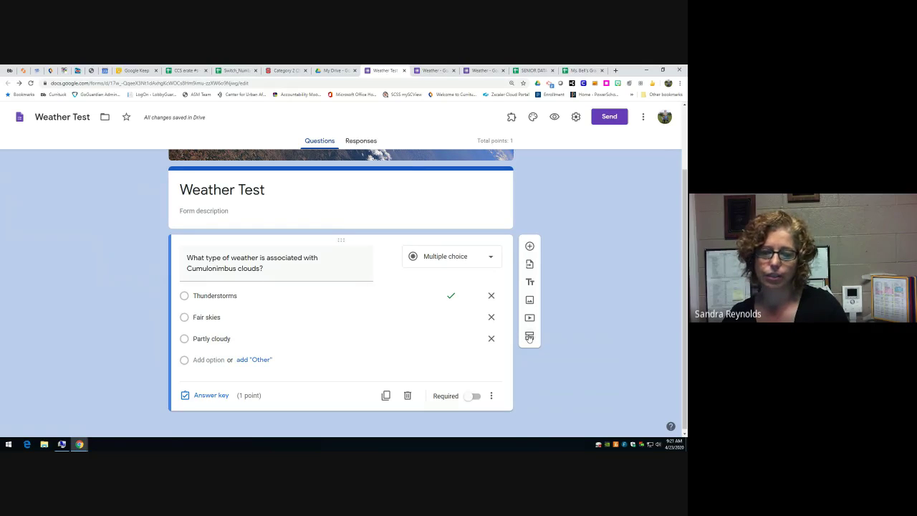
# - Add a new untitled section after the Cumulonimbus question
pyautogui.click(530, 336)
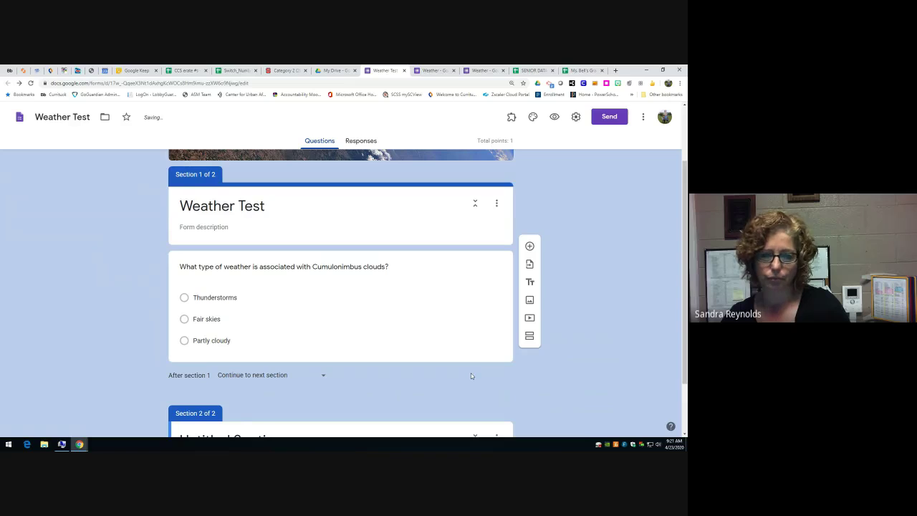
pyautogui.scroll(-1, 471, 373)
pyautogui.scroll(2, 471, 374)
pyautogui.scroll(-2, 471, 373)
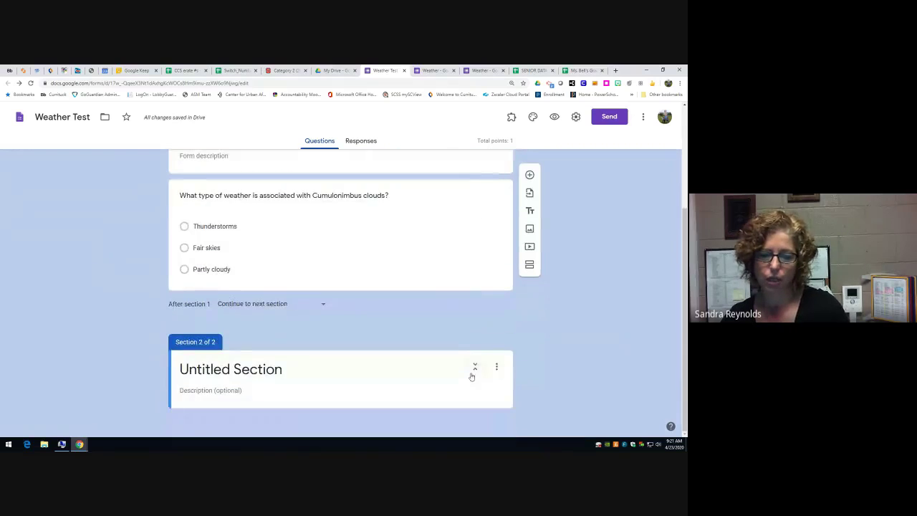
pyautogui.scroll(1, 471, 375)
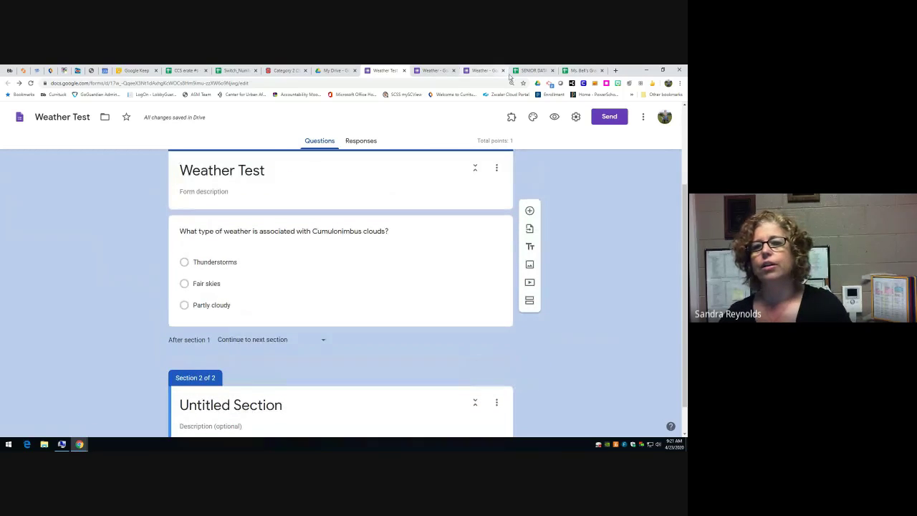
# - On the three-section Weather form, route Thunderstorms answers to section 3, Global Winds
pyautogui.click(441, 72)
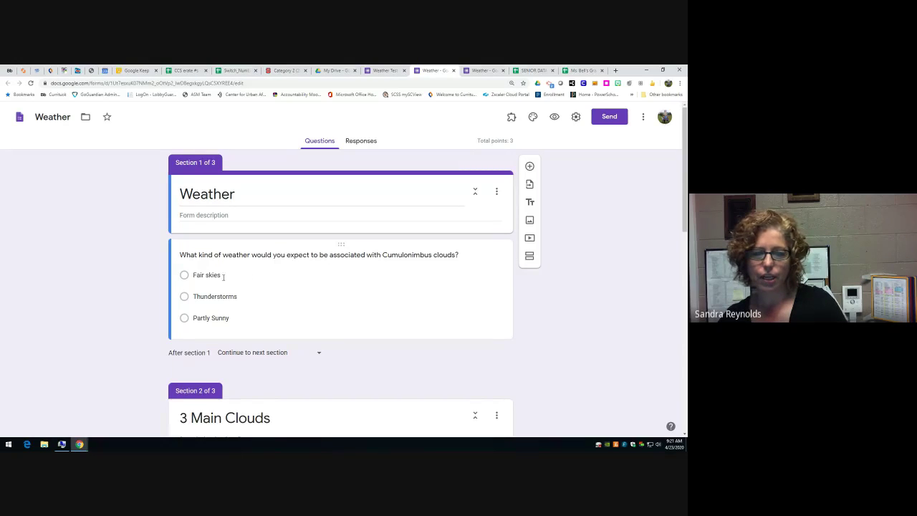
pyautogui.click(342, 280)
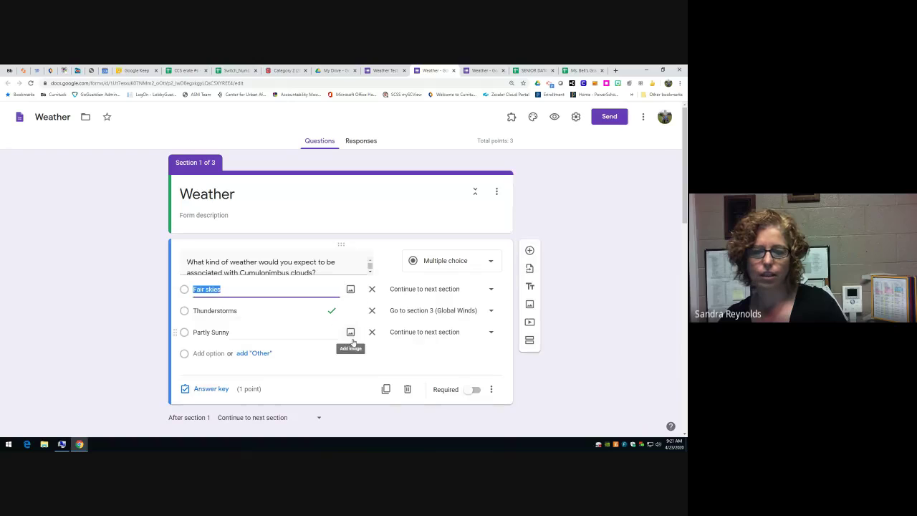
pyautogui.click(491, 391)
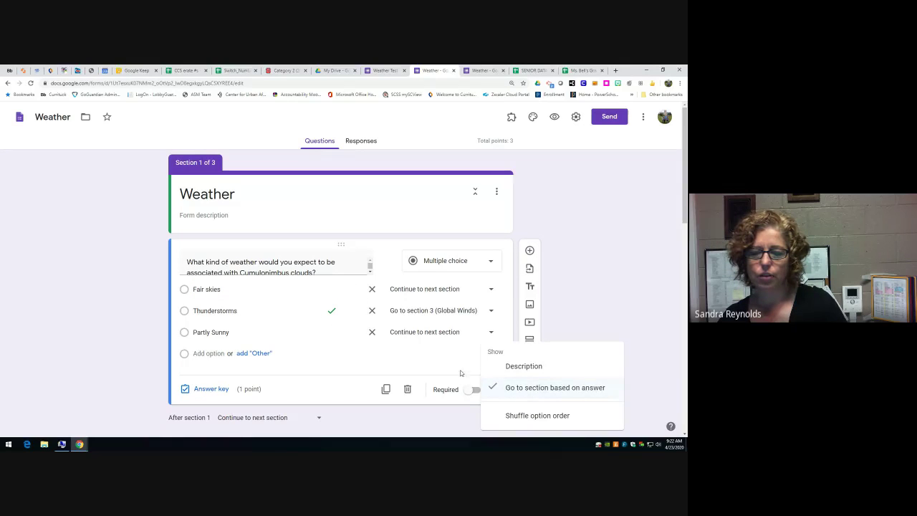
pyautogui.click(461, 378)
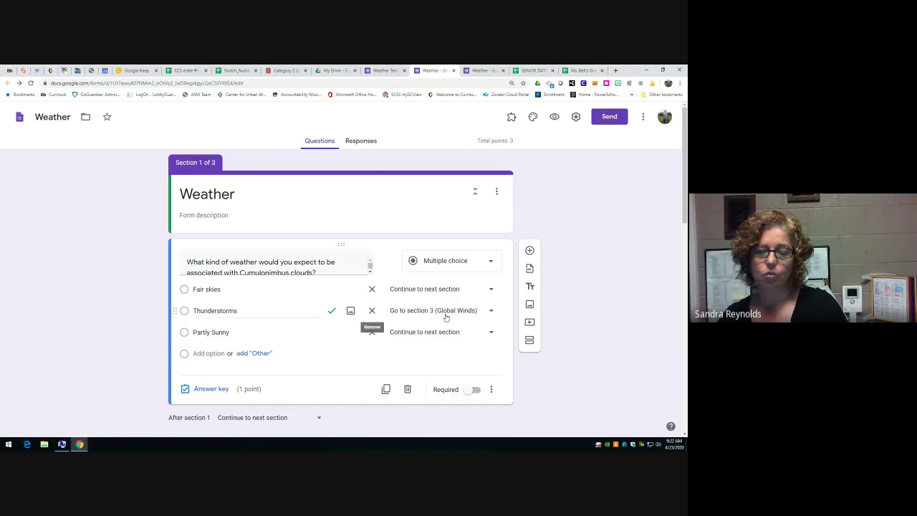
pyautogui.click(492, 312)
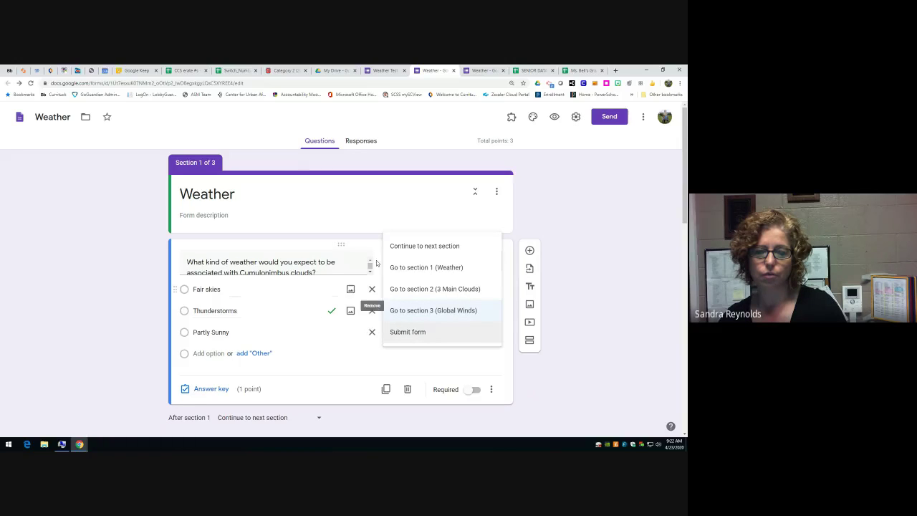
pyautogui.click(403, 312)
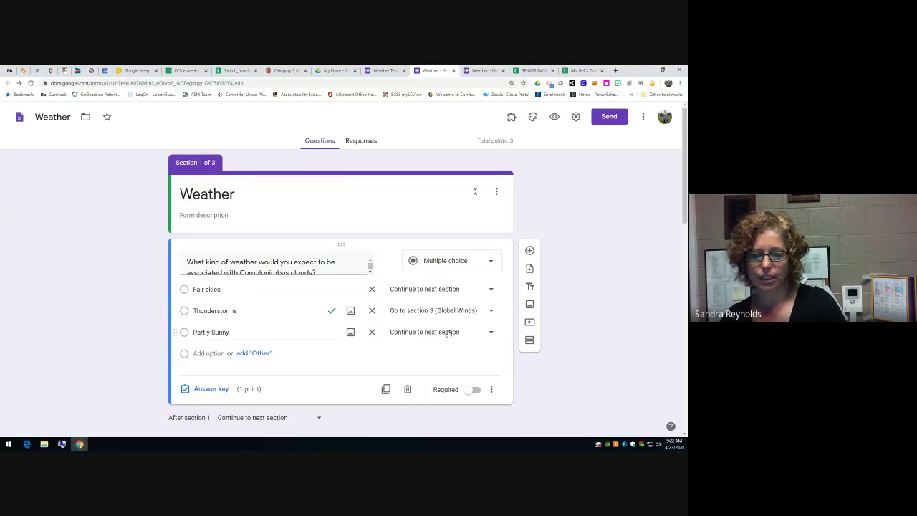
pyautogui.scroll(-5, 448, 333)
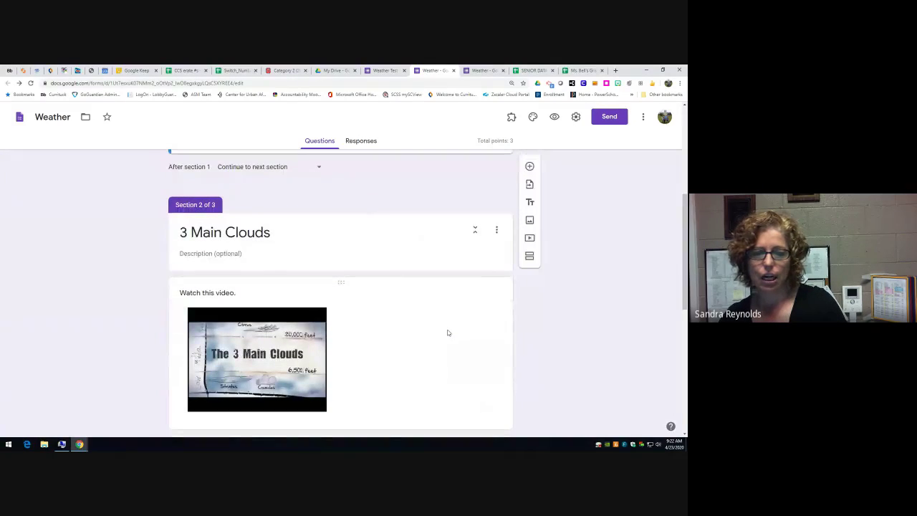
pyautogui.scroll(-1, 448, 333)
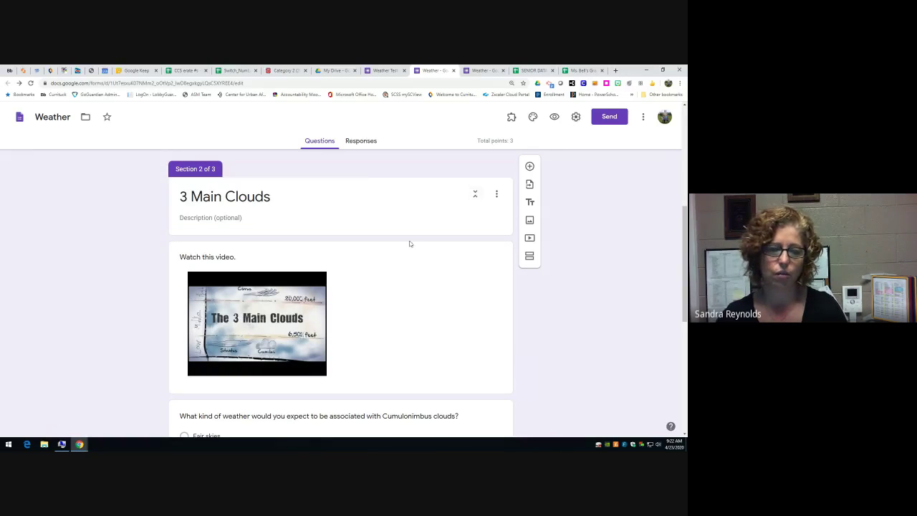
pyautogui.scroll(-3, 429, 263)
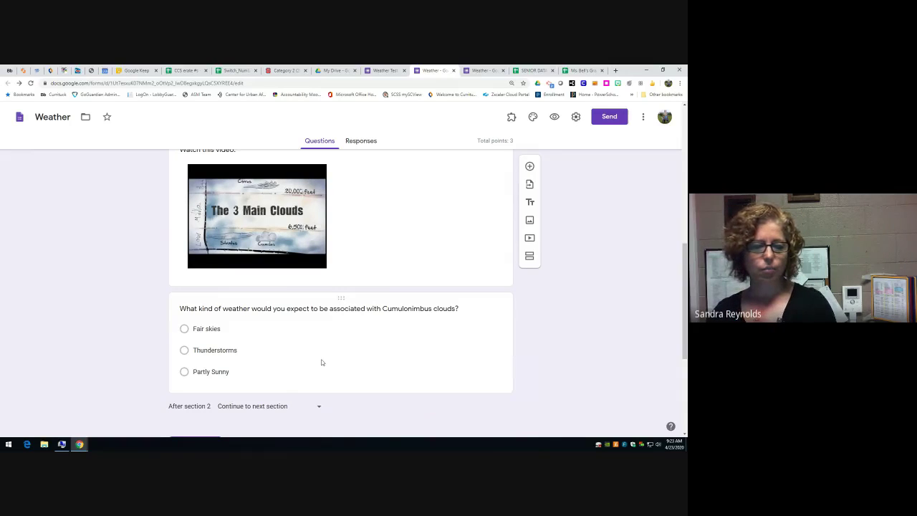
pyautogui.scroll(-4, 321, 362)
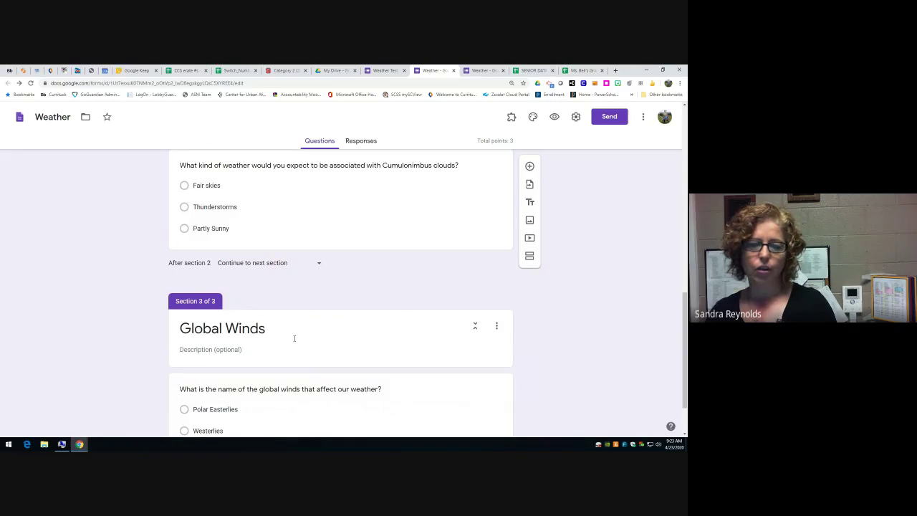
pyautogui.scroll(-2, 291, 335)
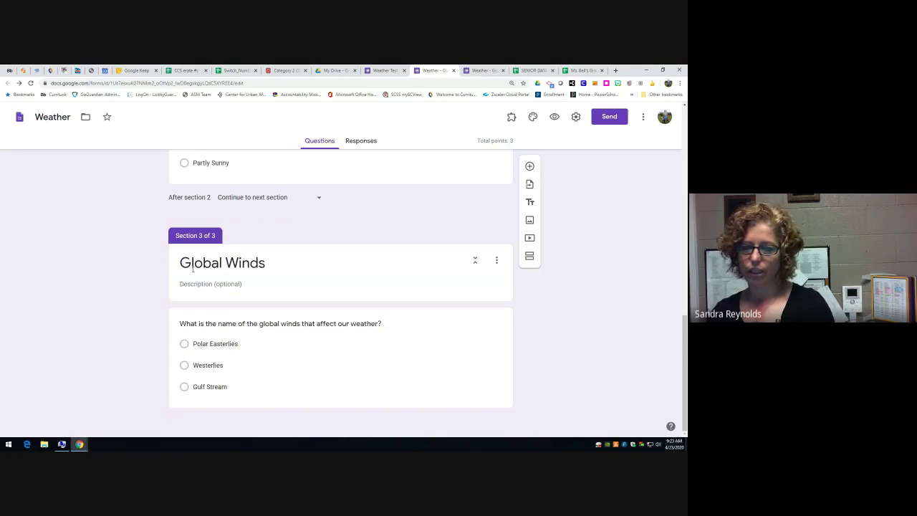
pyautogui.scroll(10, 320, 365)
pyautogui.scroll(2, 321, 364)
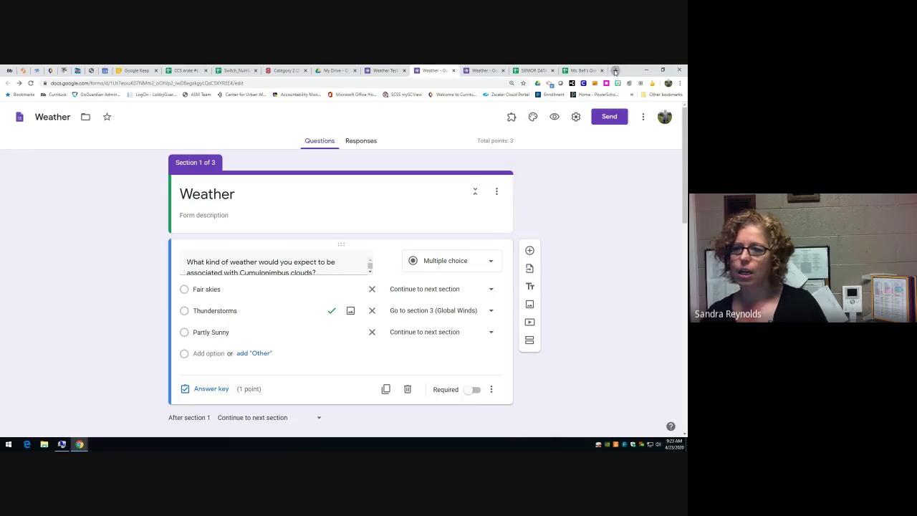
# - Search Google for 'shake up learning blog go to section in forms' in a new tab
pyautogui.click(614, 71)
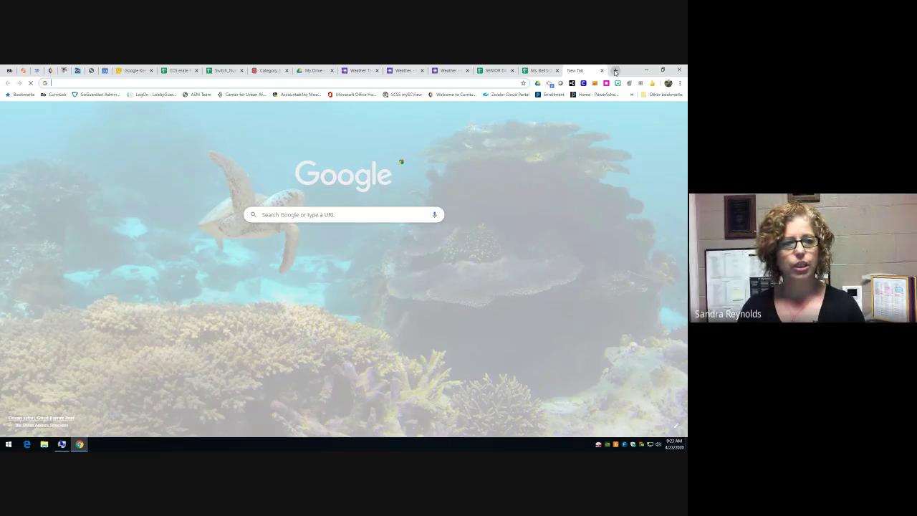
pyautogui.write('shake up learning ')
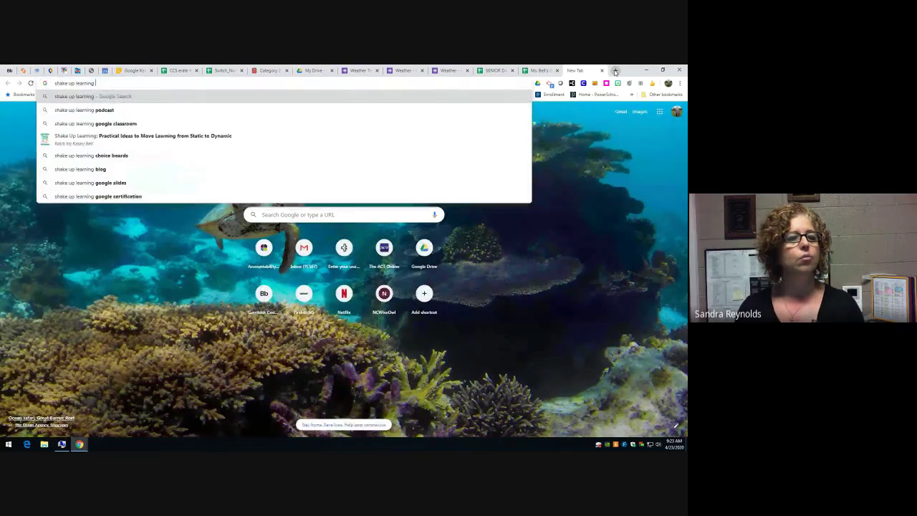
pyautogui.write('blog ')
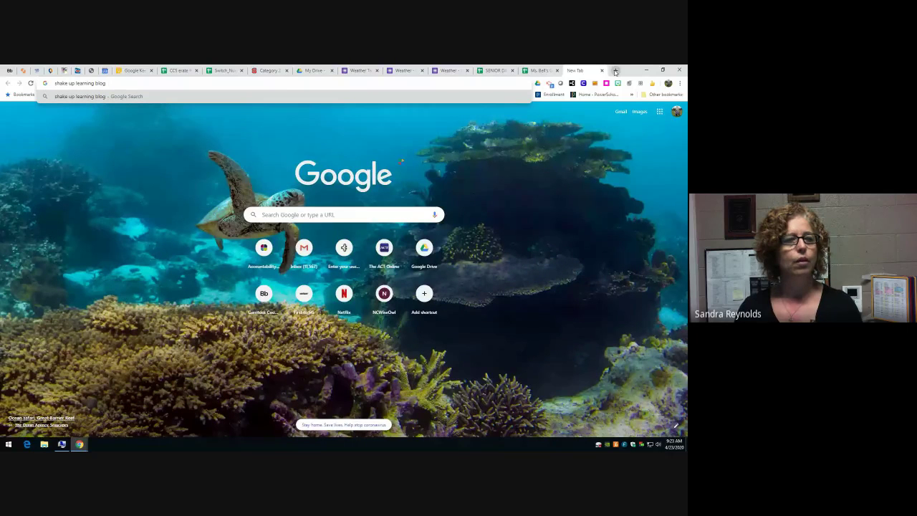
pyautogui.write('go to section in forms')
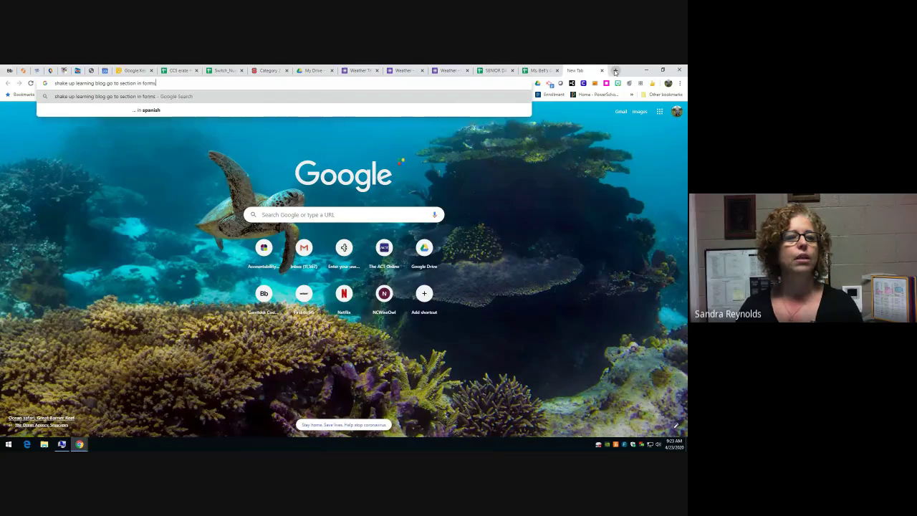
pyautogui.press('Return')
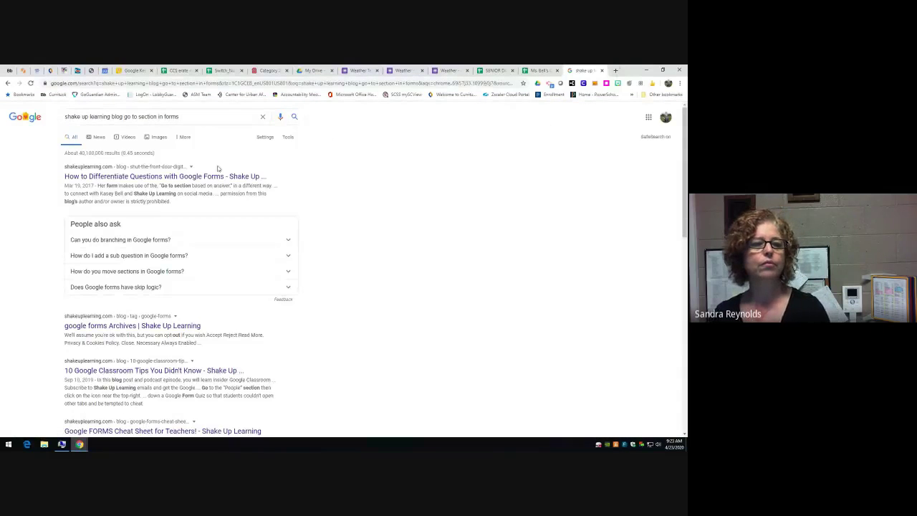
# - Open the Shake Up Learning article and view its branching diagram image
pyautogui.click(153, 176)
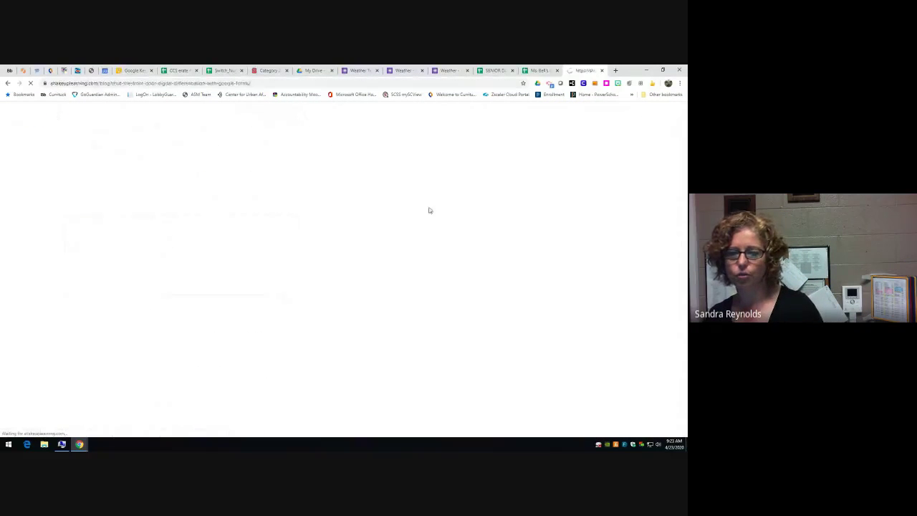
pyautogui.scroll(-5, 371, 271)
pyautogui.scroll(-3, 371, 271)
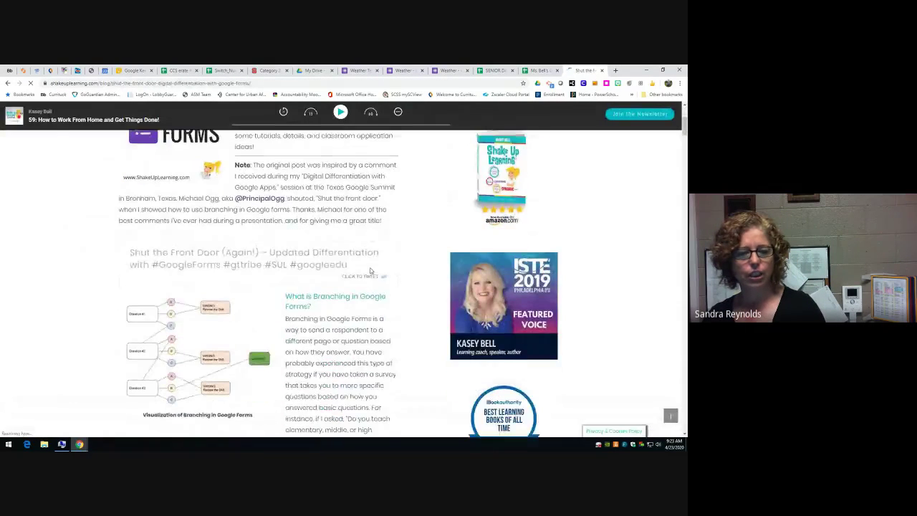
pyautogui.click(174, 265)
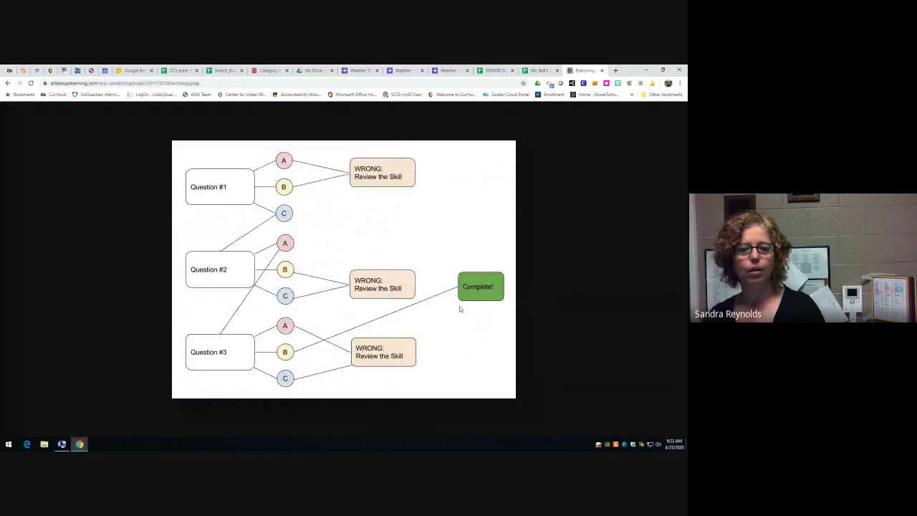
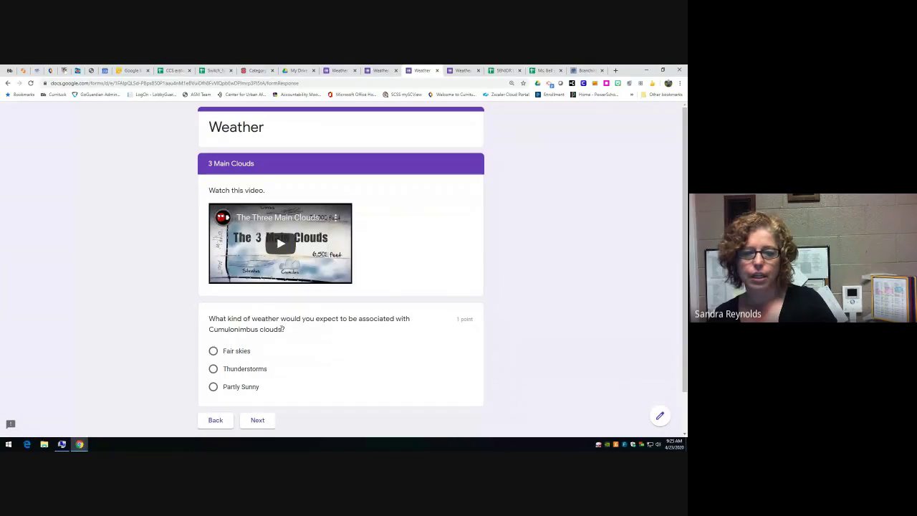
# - Answer Thunderstorms and Westerlies in the Weather quiz and submit the response
pyautogui.click(212, 369)
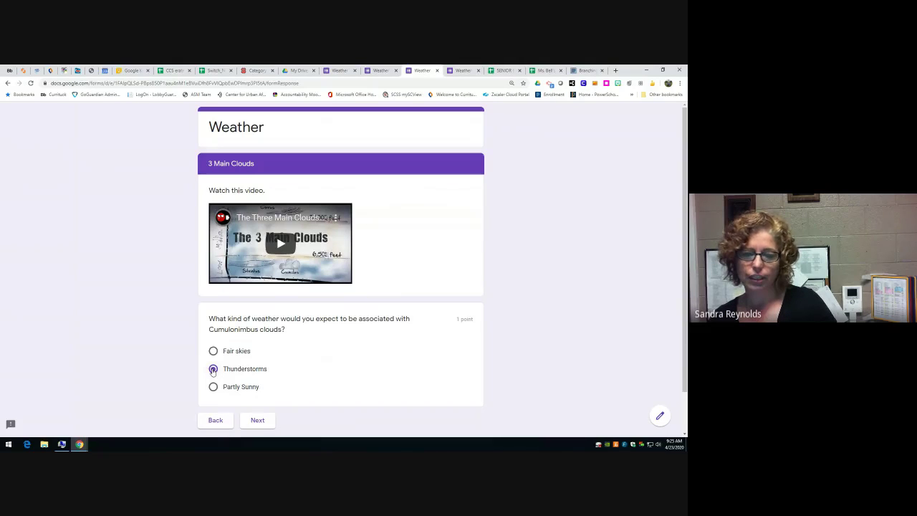
pyautogui.click(256, 421)
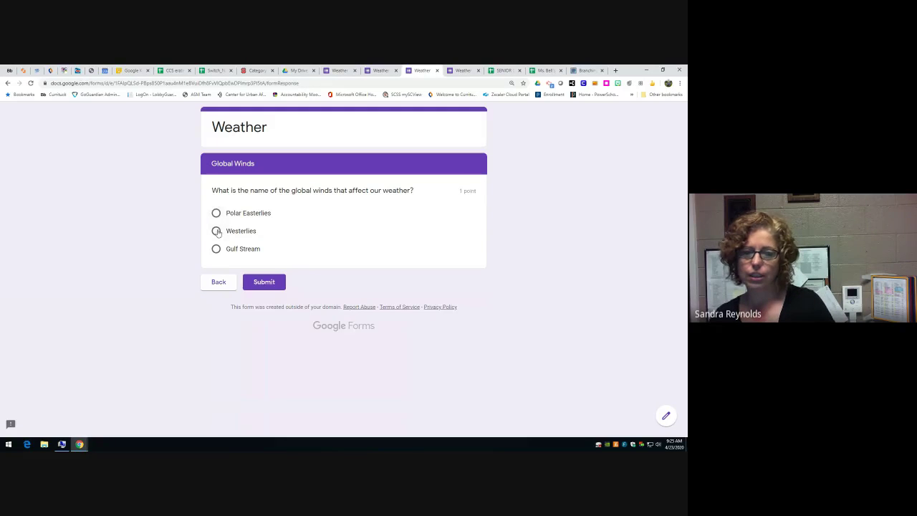
pyautogui.click(215, 232)
pyautogui.click(279, 281)
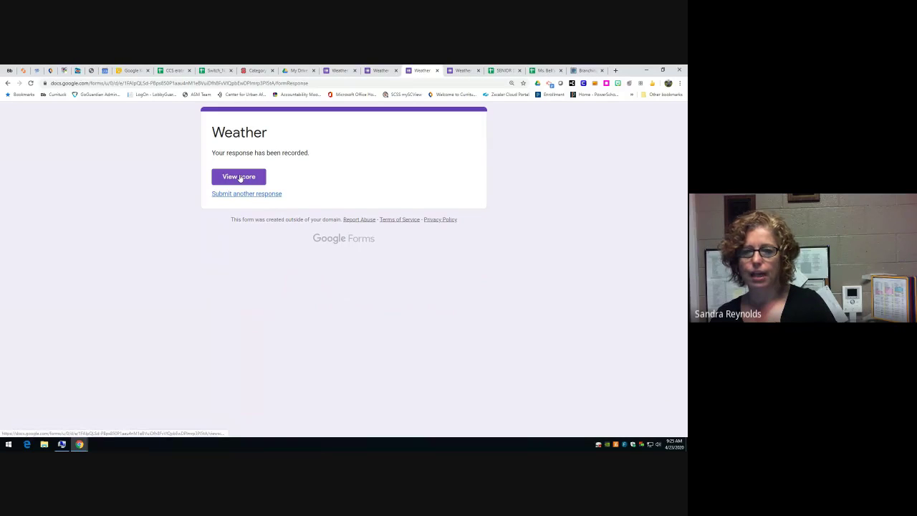
# - Turn on 'Go to section based on answer' for the Global Winds question
pyautogui.click(382, 71)
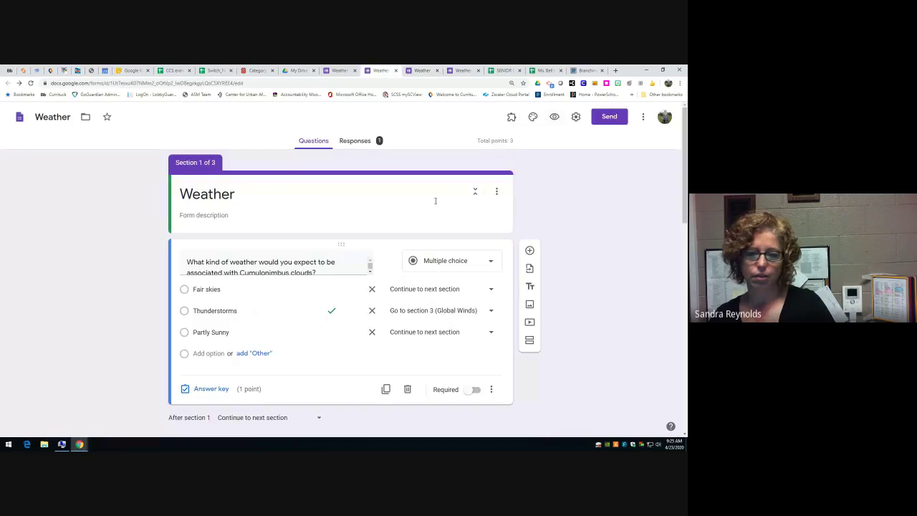
pyautogui.scroll(-2, 488, 304)
pyautogui.scroll(-5, 487, 304)
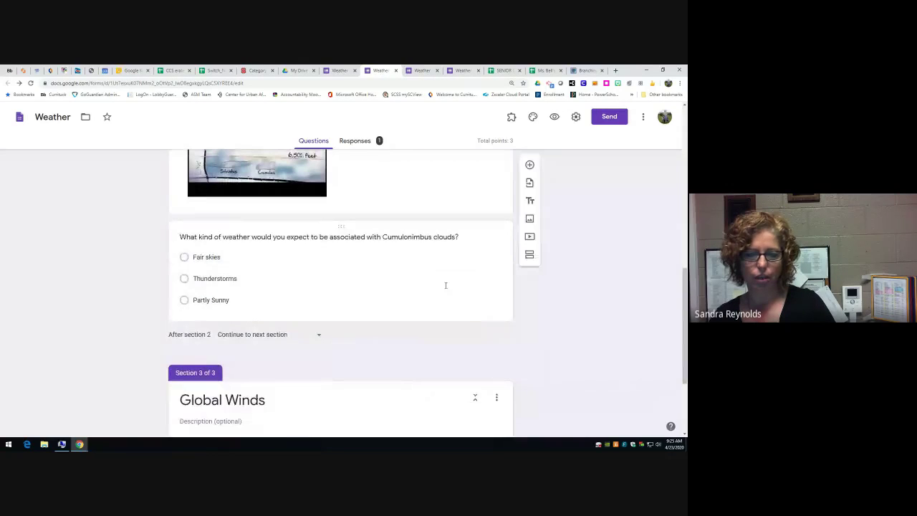
pyautogui.scroll(-3, 386, 392)
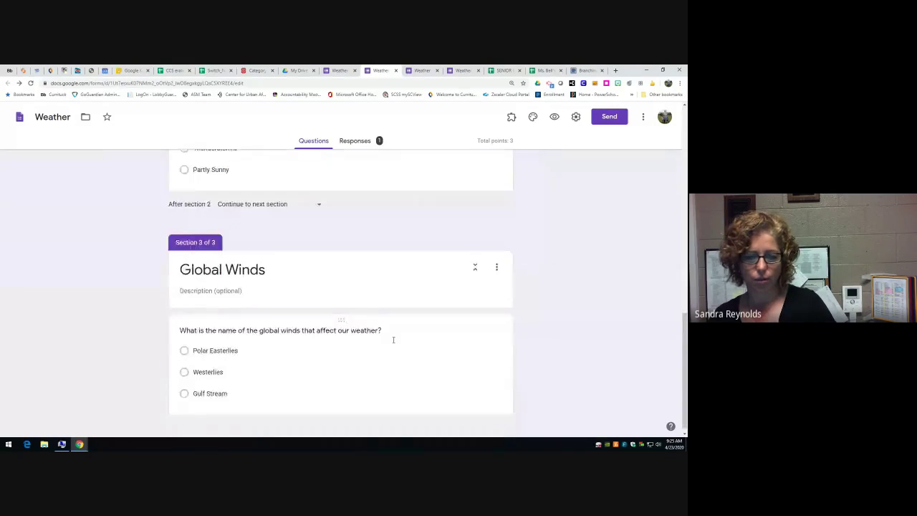
pyautogui.click(352, 379)
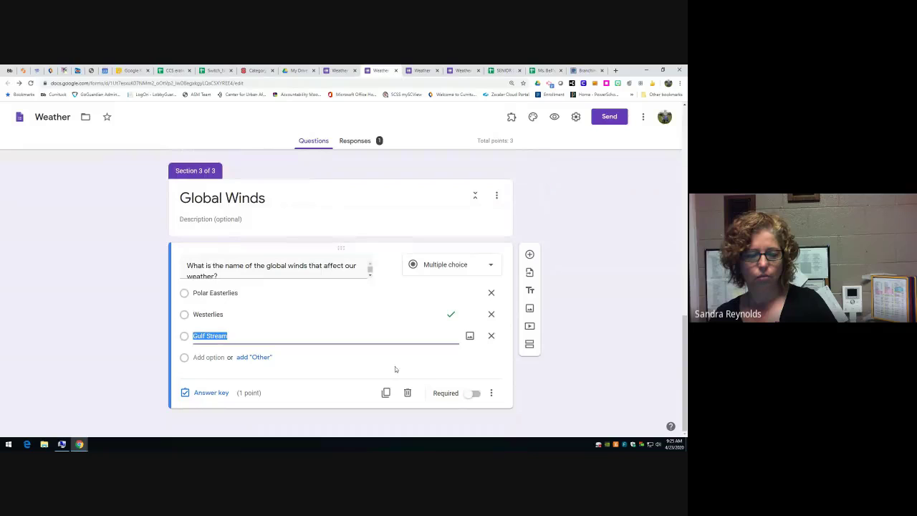
pyautogui.click(491, 394)
pyautogui.click(517, 386)
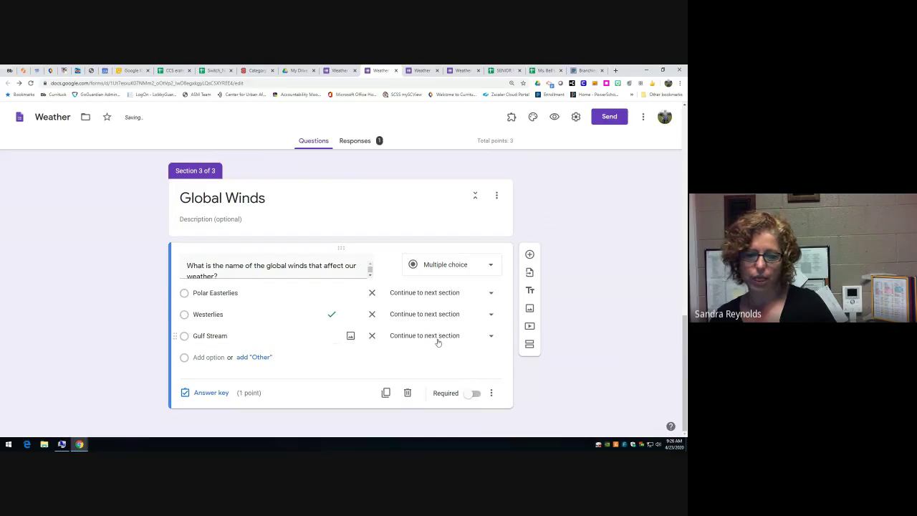
# - Route the Westerlies answer to Submit form, leaving Polar Easterlies unchanged
pyautogui.click(493, 316)
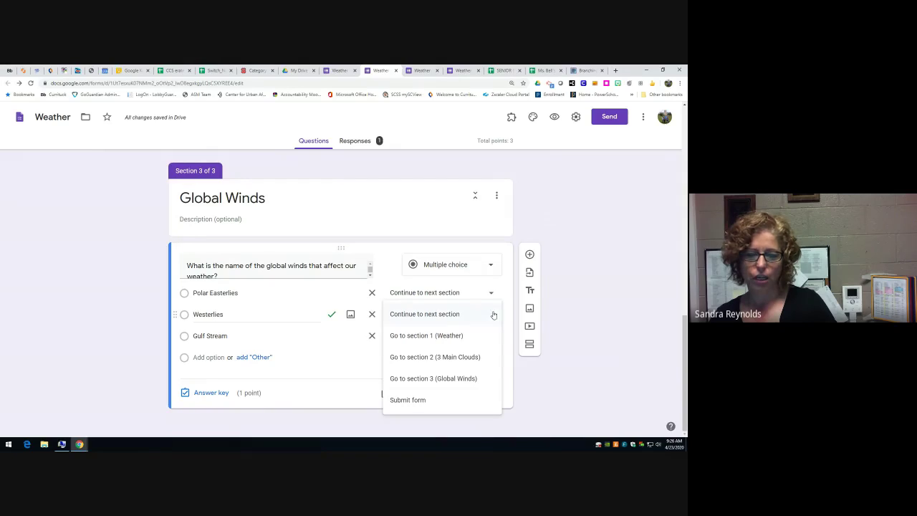
pyautogui.click(423, 402)
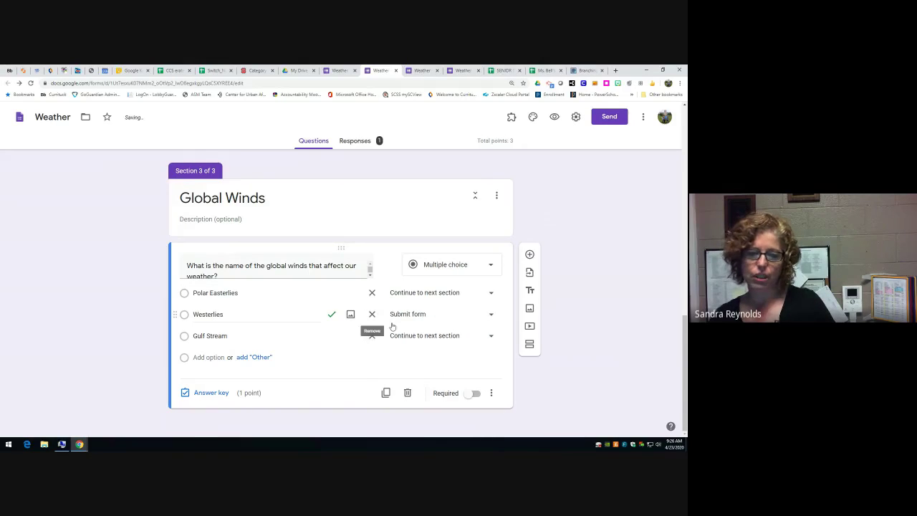
pyautogui.click(480, 293)
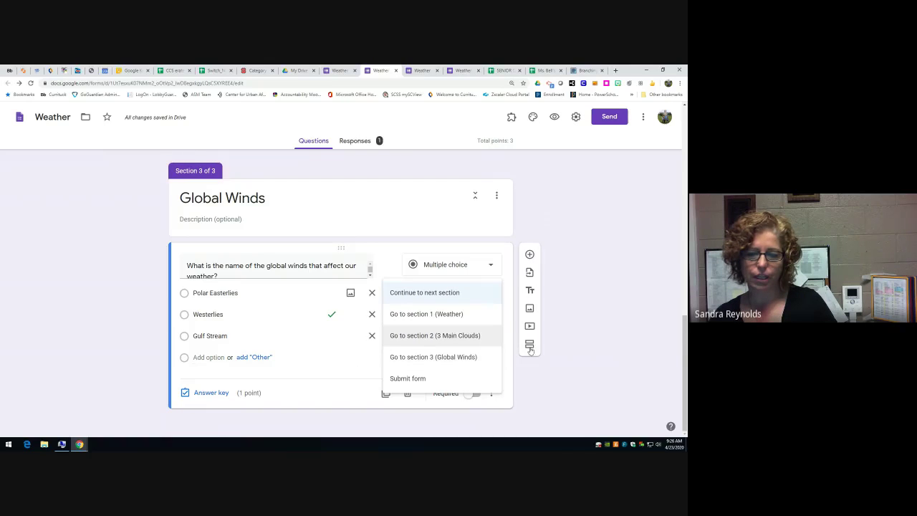
pyautogui.click(330, 243)
pyautogui.scroll(2, 379, 259)
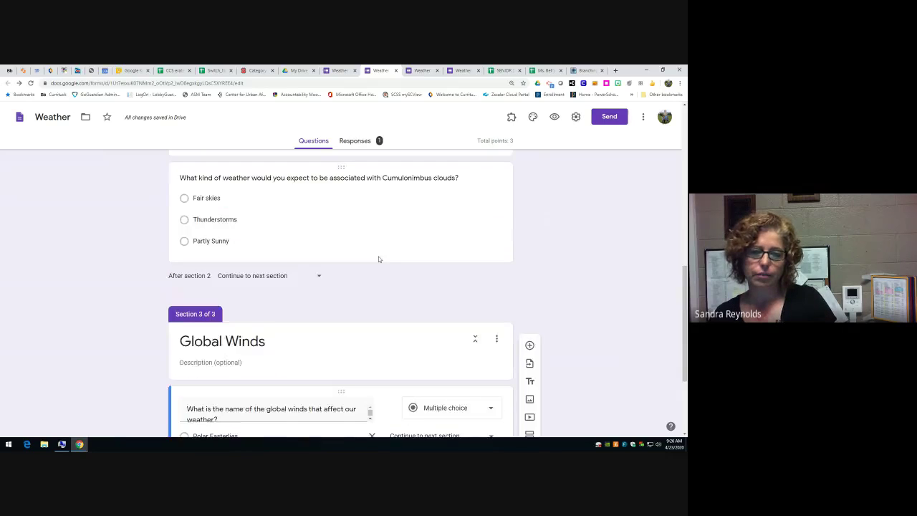
pyautogui.scroll(6, 379, 260)
pyautogui.scroll(1, 387, 279)
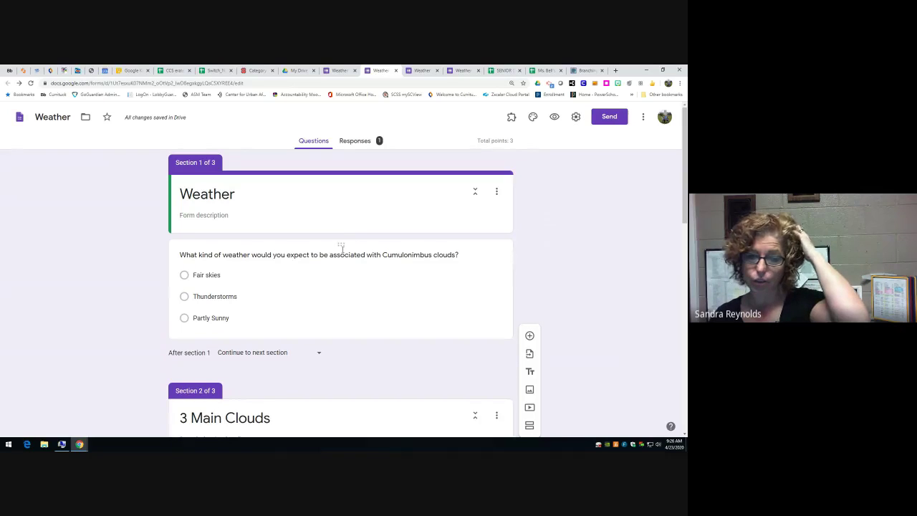
pyautogui.click(438, 293)
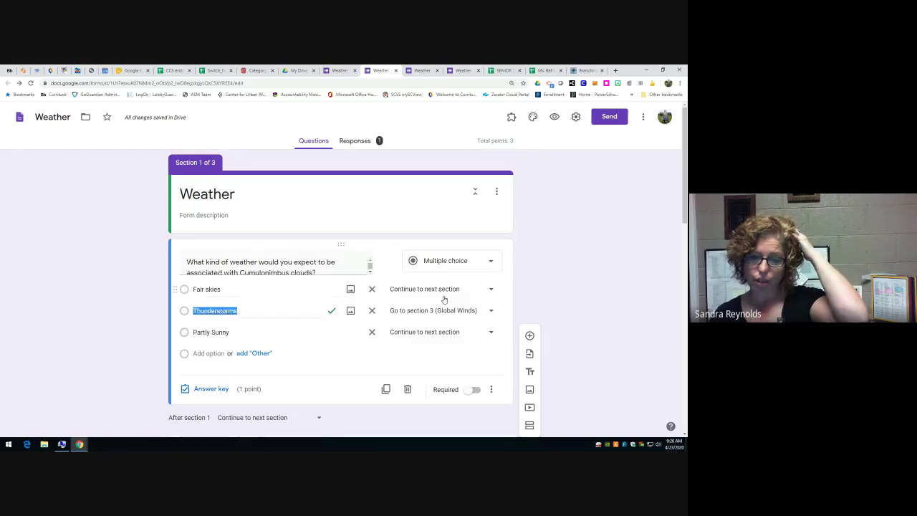
pyautogui.click(491, 389)
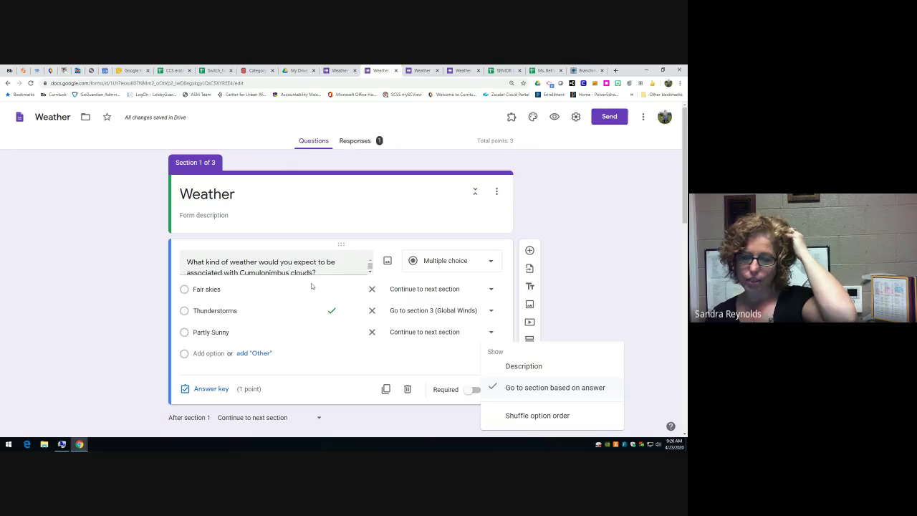
pyautogui.click(387, 345)
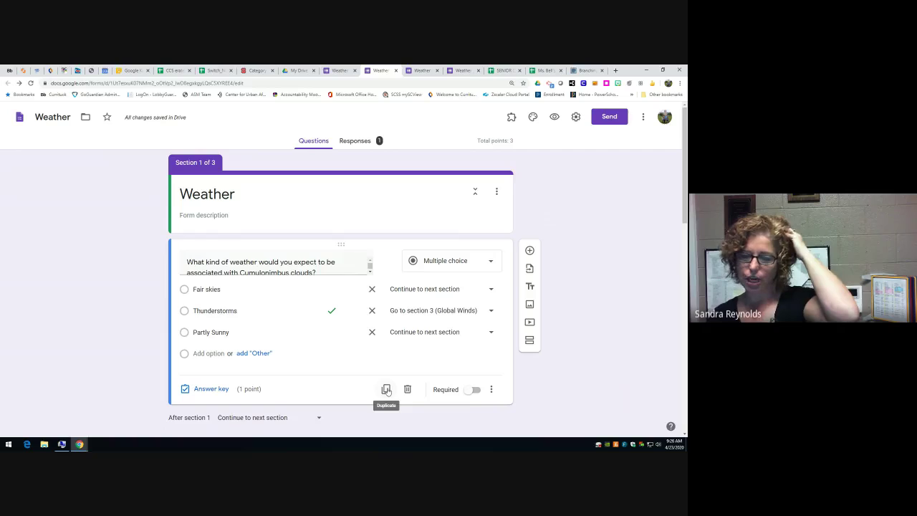
pyautogui.moveTo(340, 247); pyautogui.dragTo(339, 247)
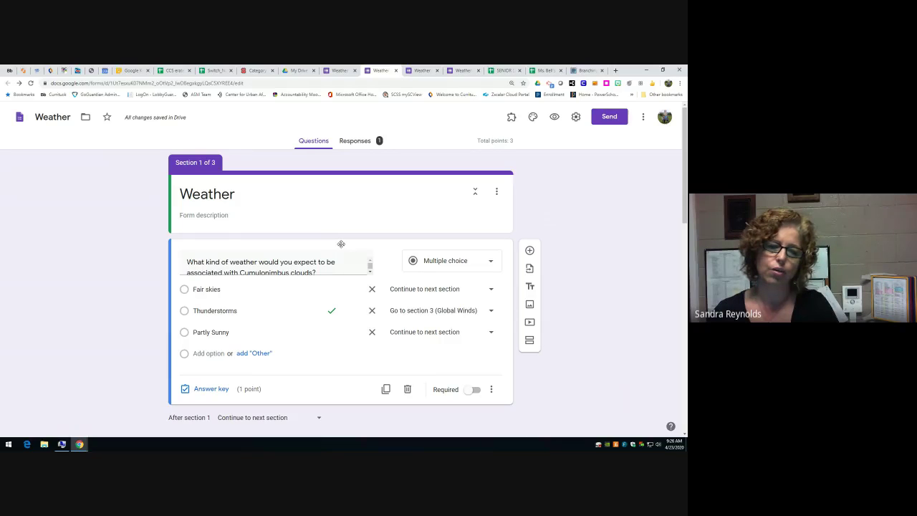
pyautogui.moveTo(341, 244); pyautogui.dragTo(336, 248)
pyautogui.scroll(-1, 316, 333)
pyautogui.scroll(-1, 316, 333)
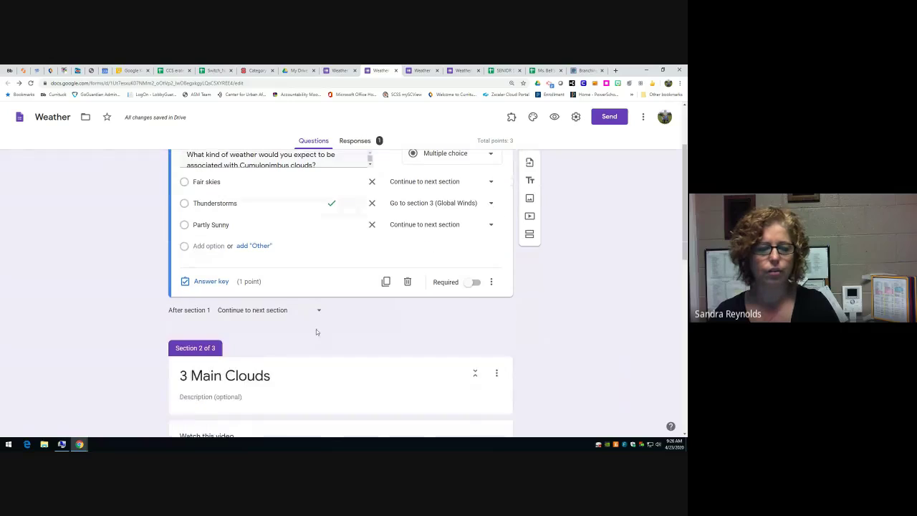
pyautogui.click(318, 311)
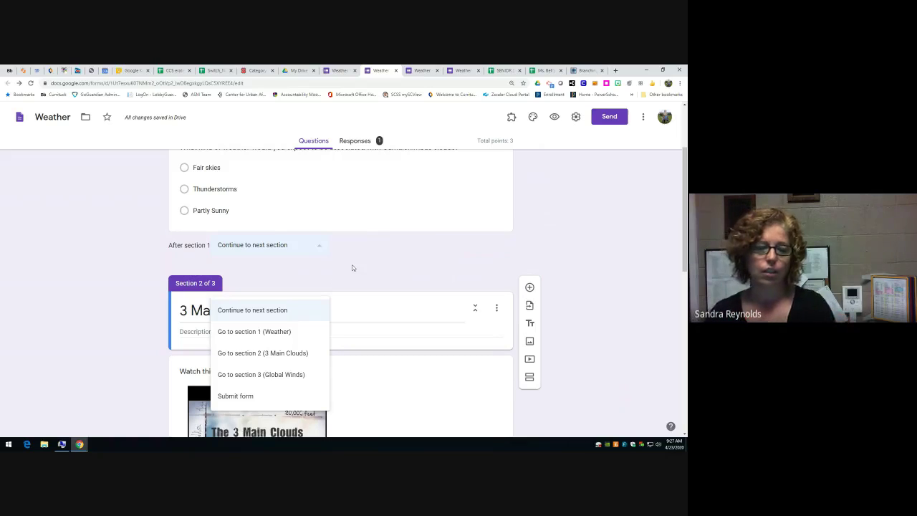
pyautogui.click(151, 233)
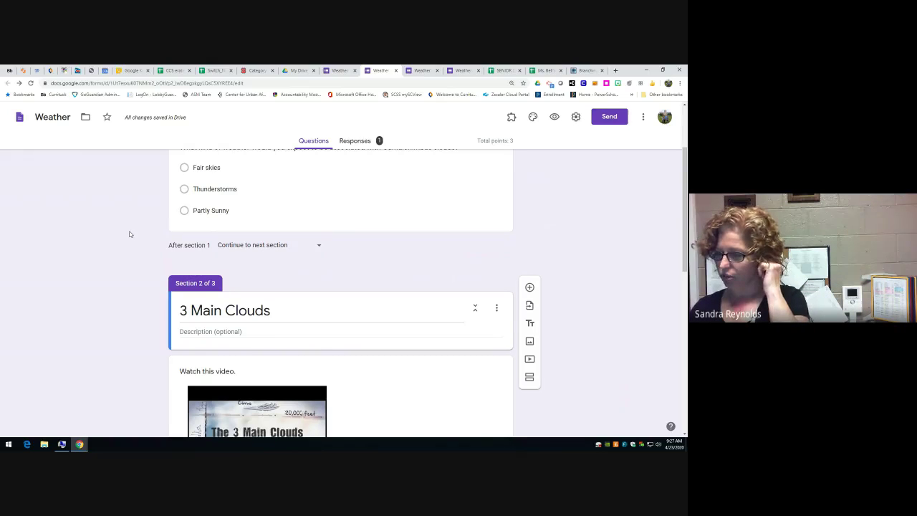
pyautogui.scroll(5, 315, 260)
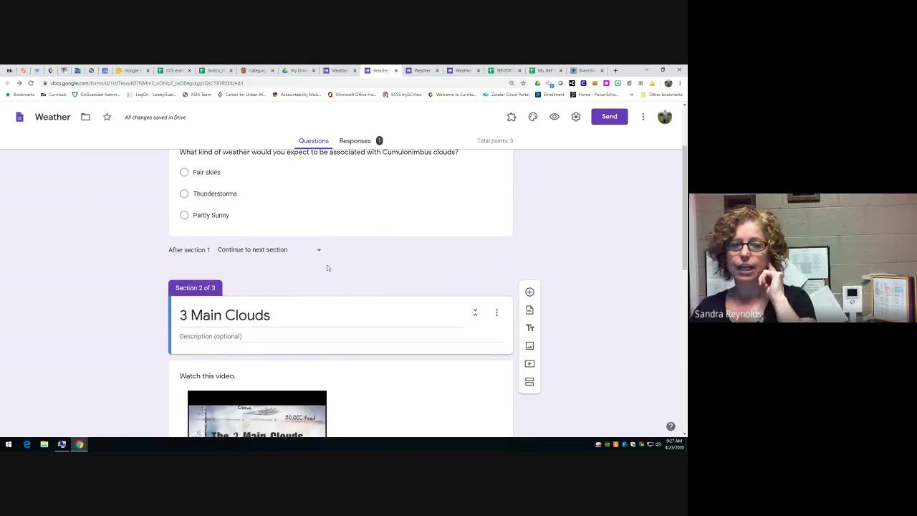
pyautogui.click(292, 284)
# - Show the Cumulonimbus answer key with Thunderstorms worth 1 point, cancelling the answer feedback
pyautogui.click(215, 389)
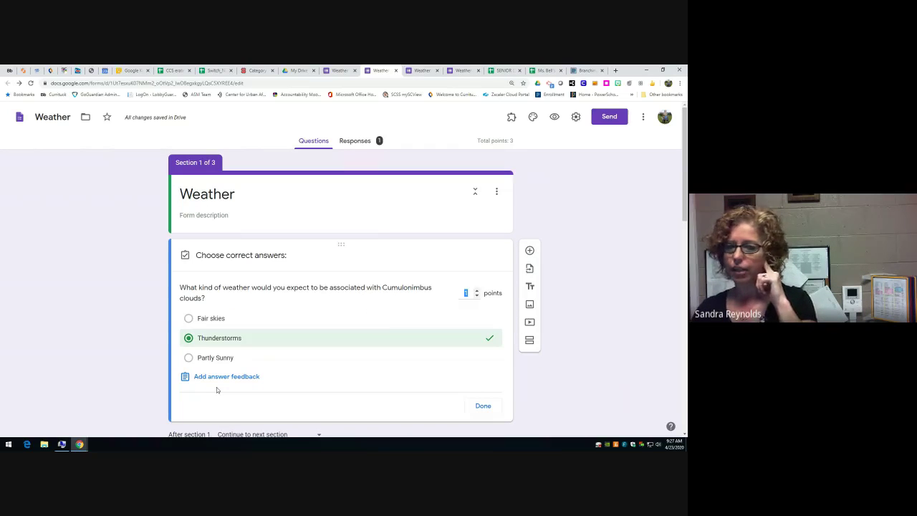
pyautogui.click(222, 378)
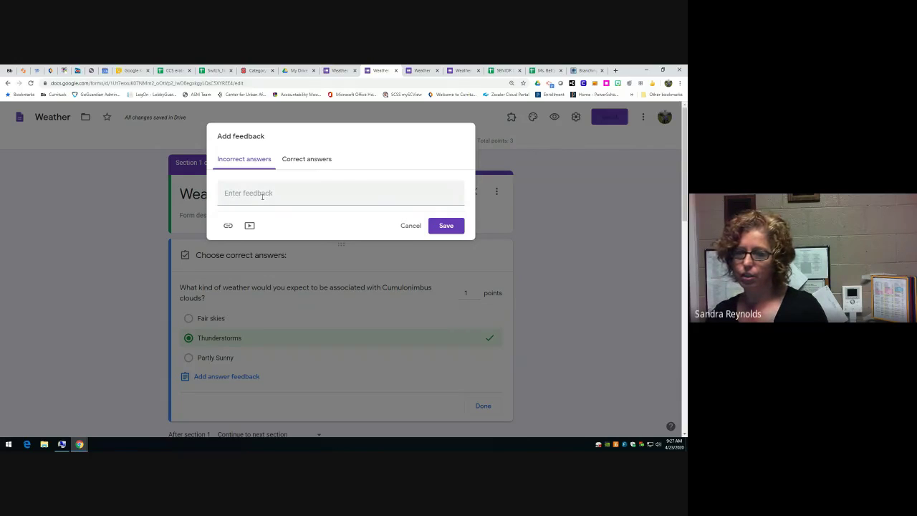
pyautogui.click(409, 227)
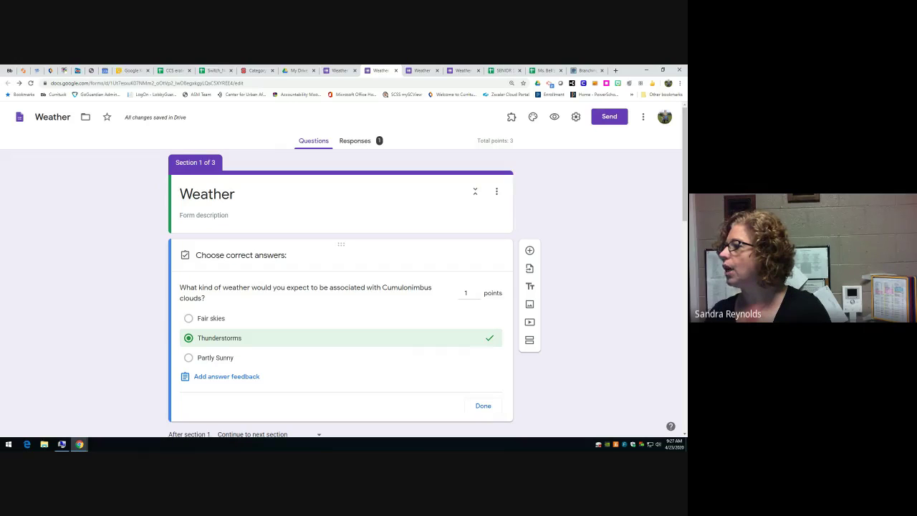
# - Link the quiz responses to a new Weather (Responses) spreadsheet
pyautogui.click(349, 142)
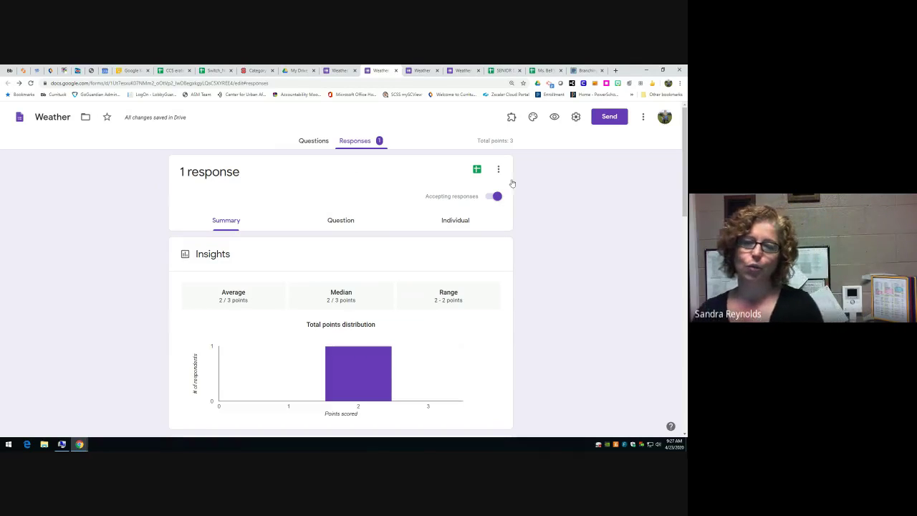
pyautogui.click(477, 174)
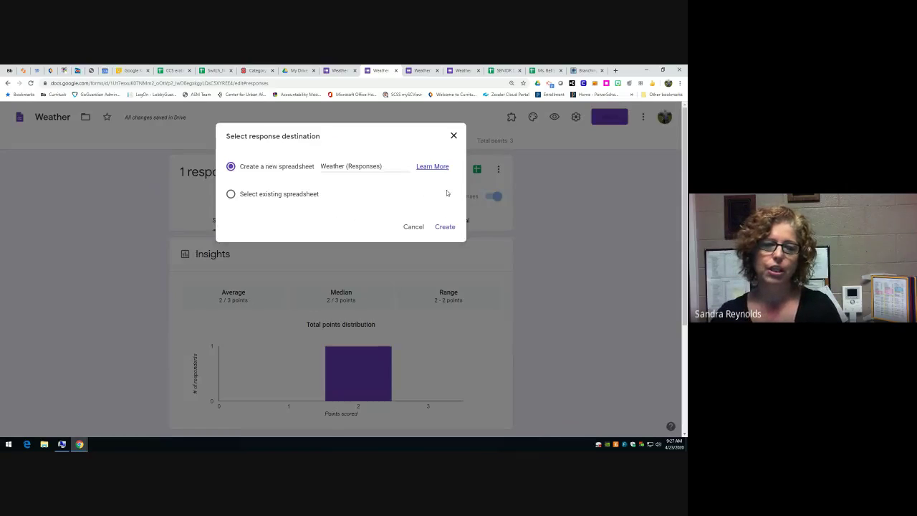
pyautogui.click(444, 226)
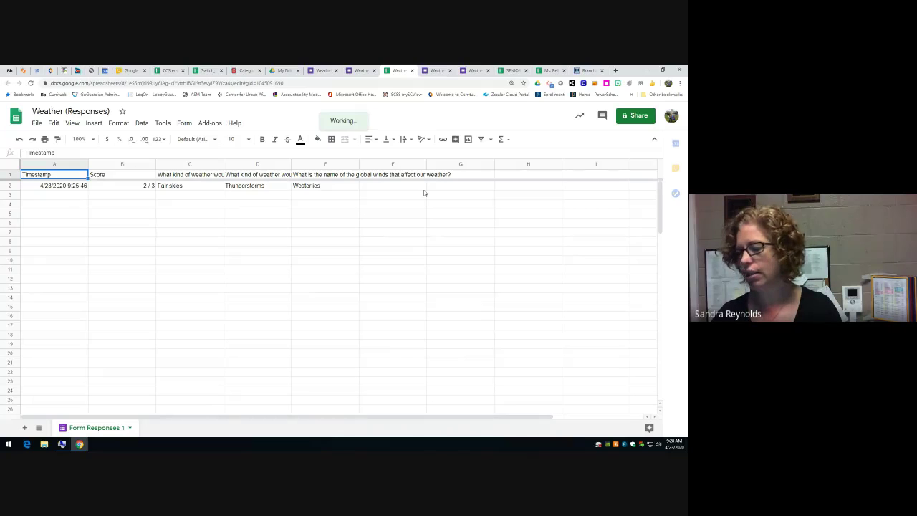
# - Return from the Form Responses 1 sheet to the Weather form's response summary
pyautogui.click(361, 70)
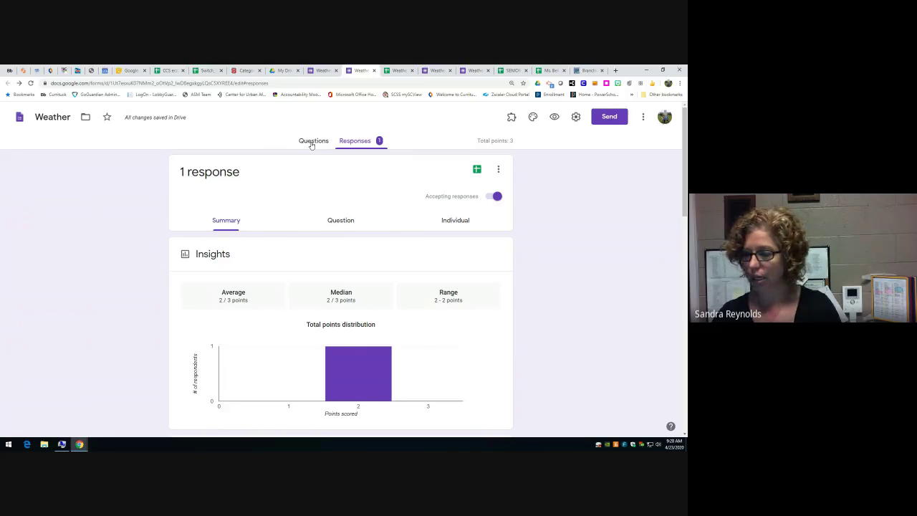
# - Close the Cumulonimbus answer key with Done and bring up Insert image
pyautogui.click(311, 144)
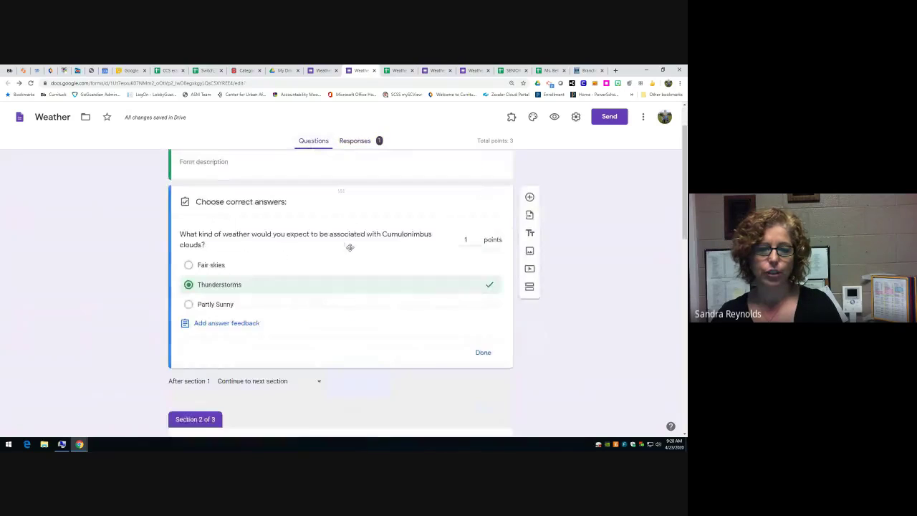
pyautogui.scroll(-4, 350, 247)
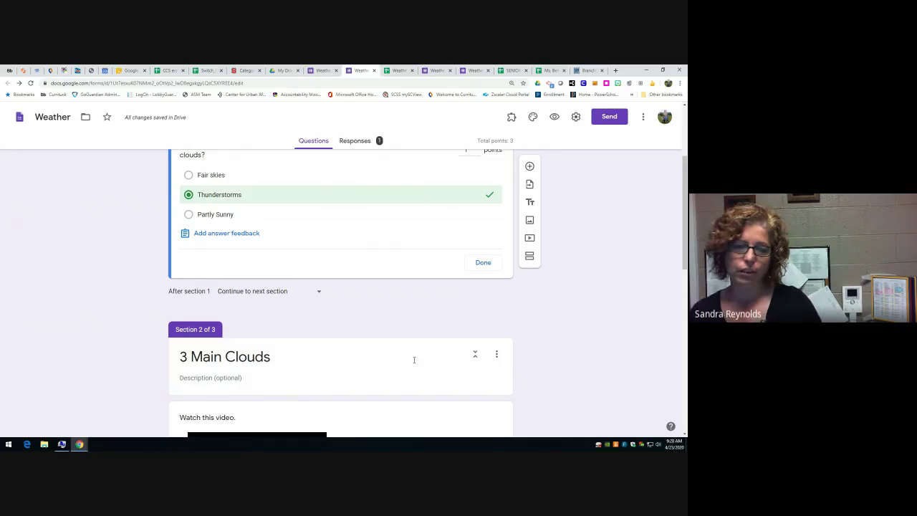
pyautogui.scroll(2, 428, 319)
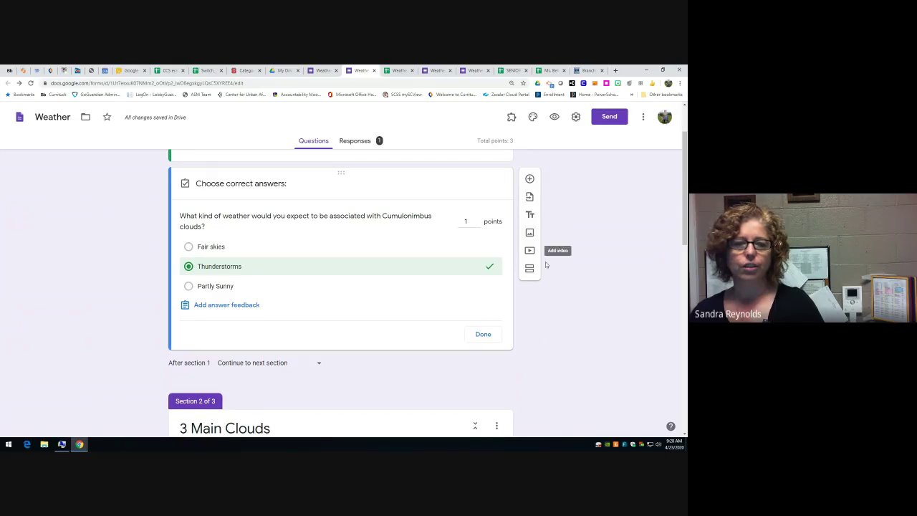
pyautogui.scroll(2, 534, 254)
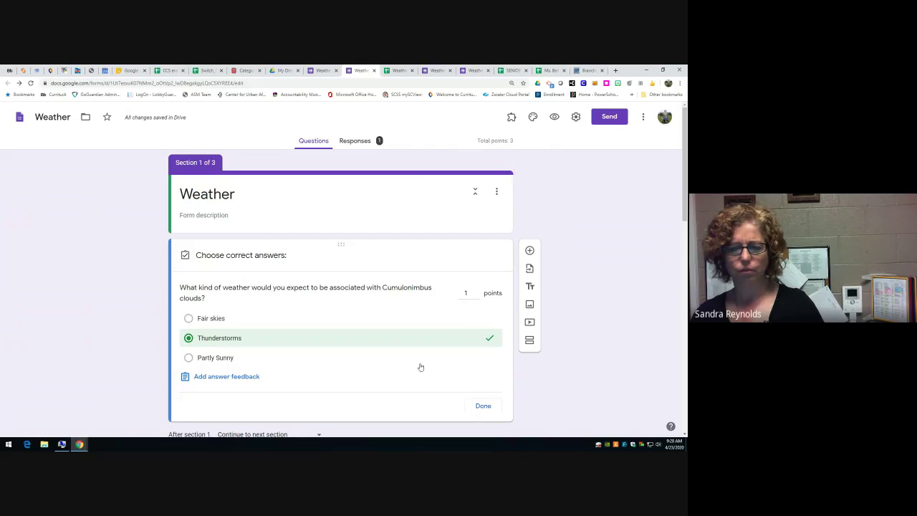
pyautogui.click(491, 406)
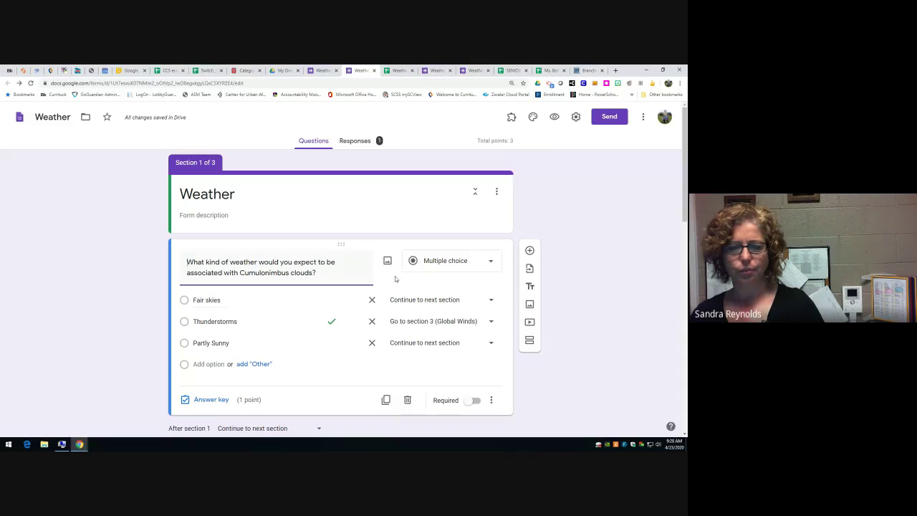
pyautogui.click(529, 304)
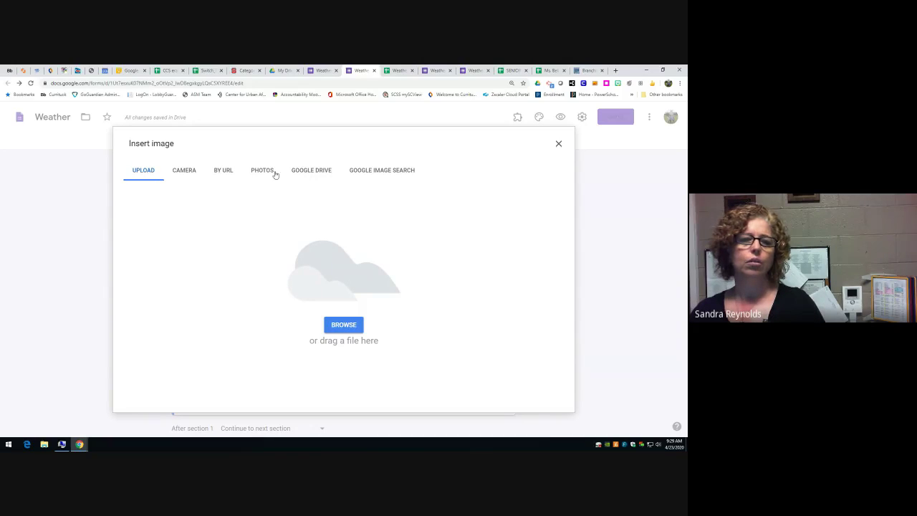
# - Insert a dark storm photo from a 'cumulonimbus' image search and start titling it 'Cumulo'
pyautogui.click(373, 175)
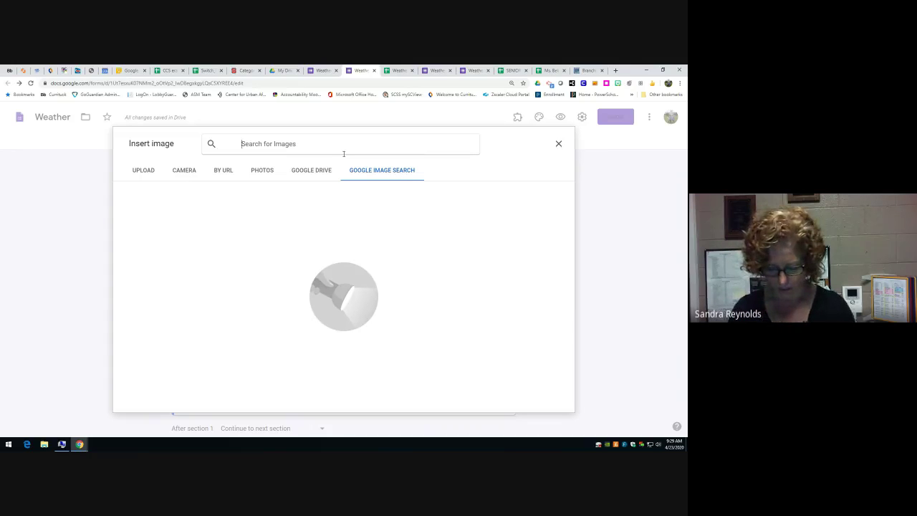
pyautogui.write('cumulonin')
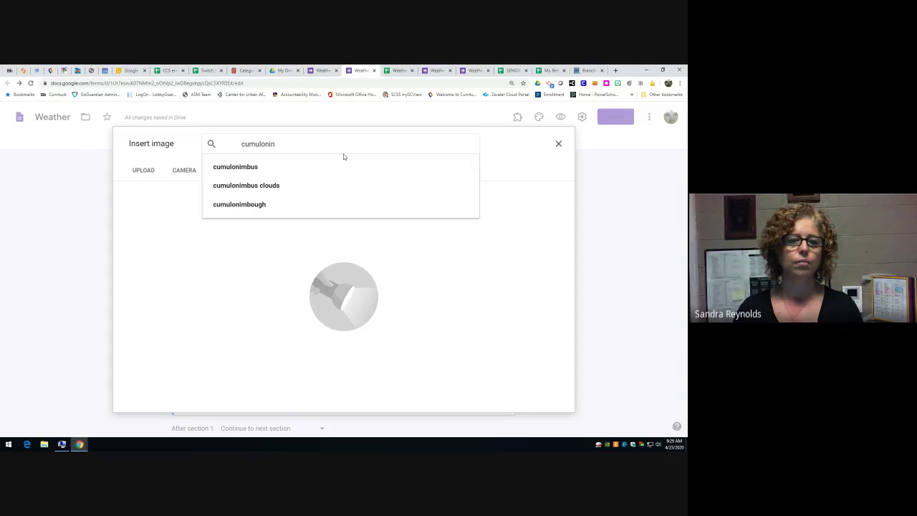
pyautogui.press('BackSpace')
pyautogui.write('mbus')
pyautogui.press('Return')
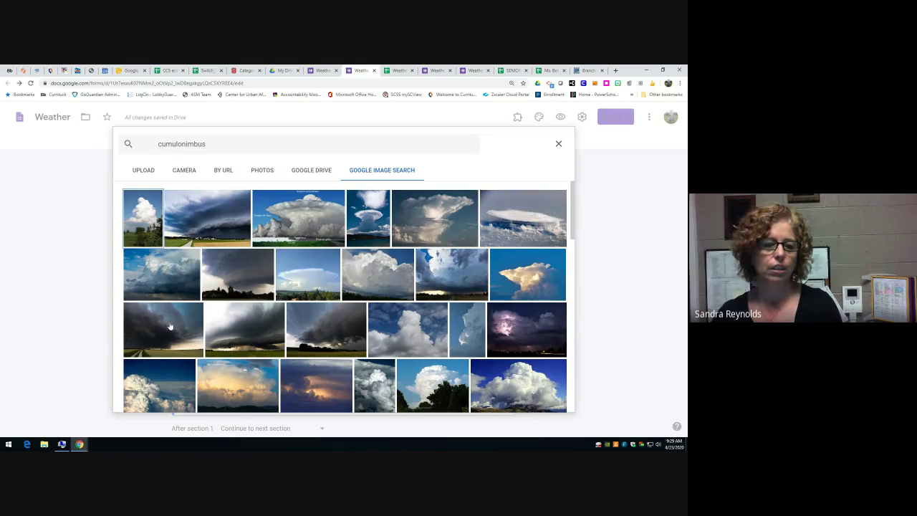
pyautogui.press('Escape')
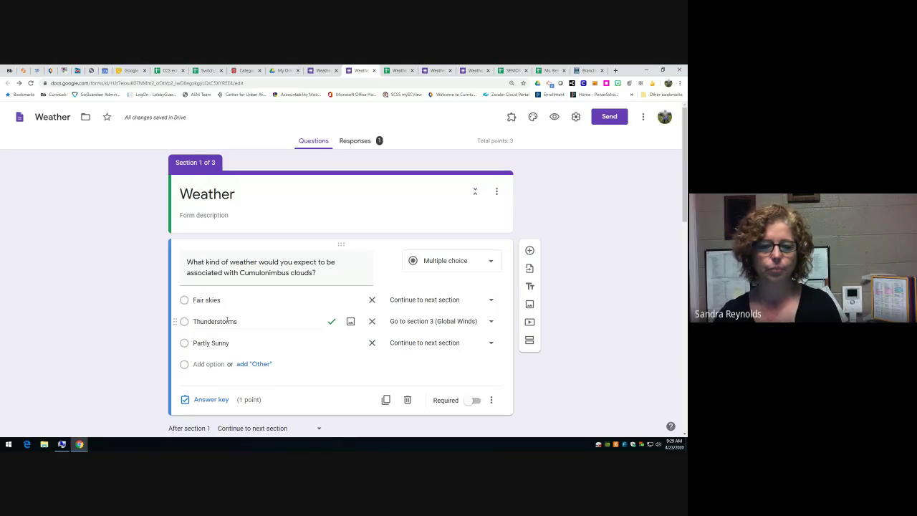
pyautogui.scroll(-2, 336, 300)
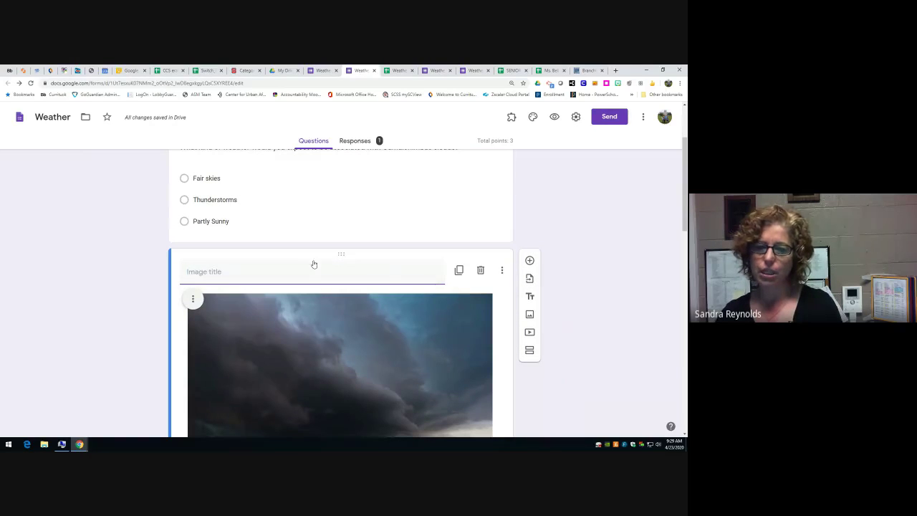
pyautogui.write('Cumulo')
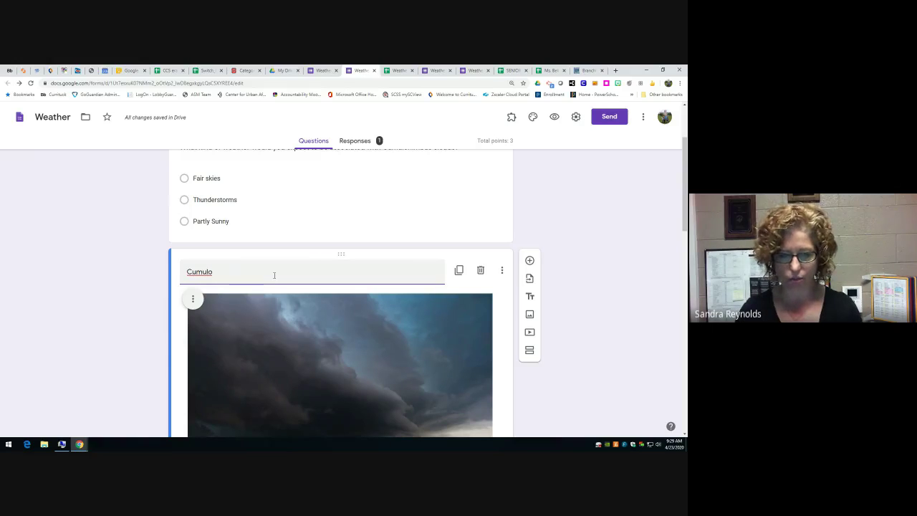
# - Title the image 'Cumulonimbus Clouds' and move it above the Cumulonimbus question
pyautogui.write('ni')
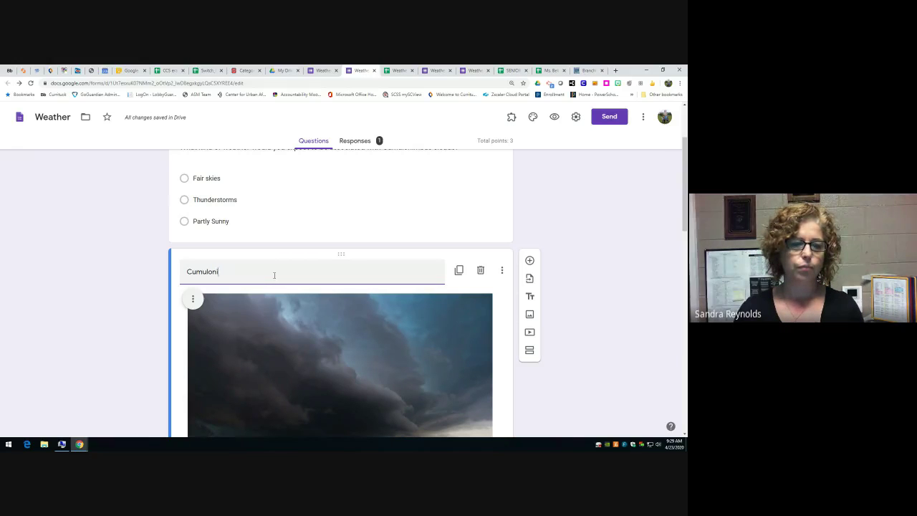
pyautogui.write('mbus Clouds')
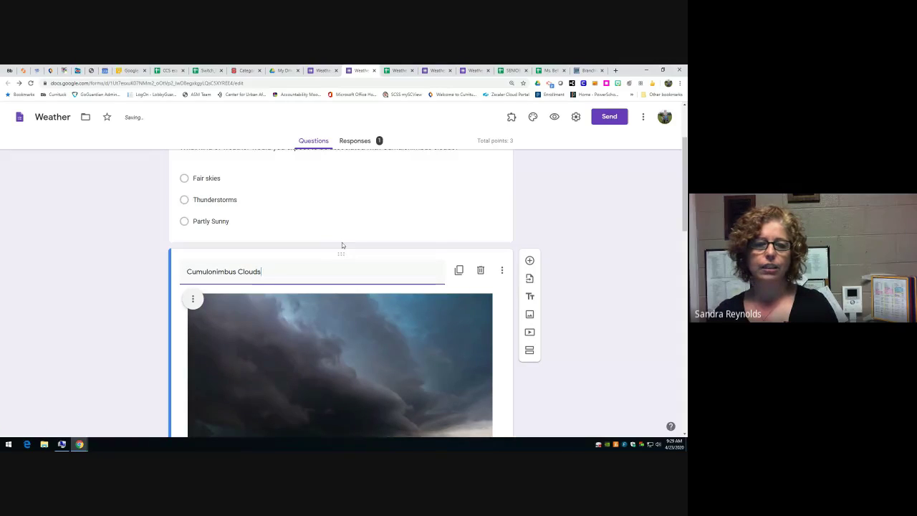
pyautogui.moveTo(341, 251); pyautogui.dragTo(354, 257)
pyautogui.scroll(-3, 354, 236)
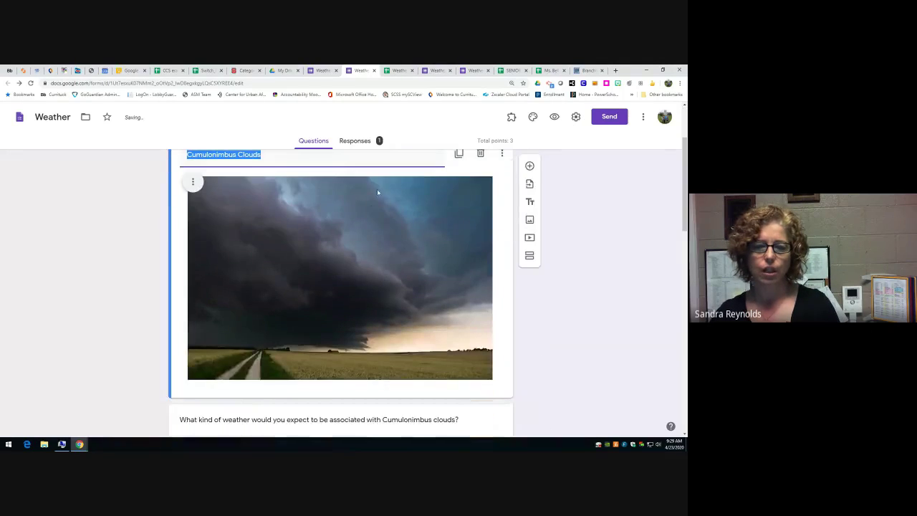
pyautogui.scroll(-3, 421, 188)
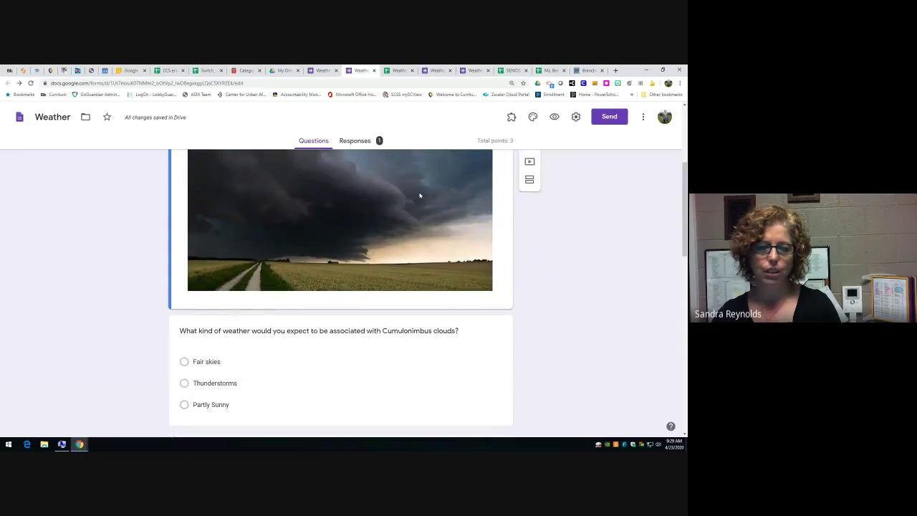
# - Shrink the storm photo down to a small thumbnail
pyautogui.click(454, 249)
pyautogui.moveTo(492, 272); pyautogui.dragTo(384, 205)
pyautogui.scroll(5, 410, 241)
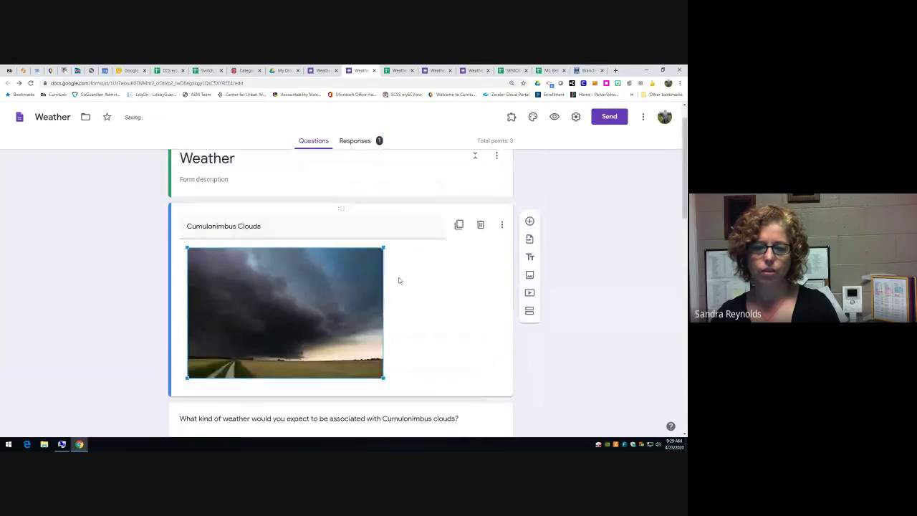
pyautogui.moveTo(329, 326); pyautogui.dragTo(280, 308)
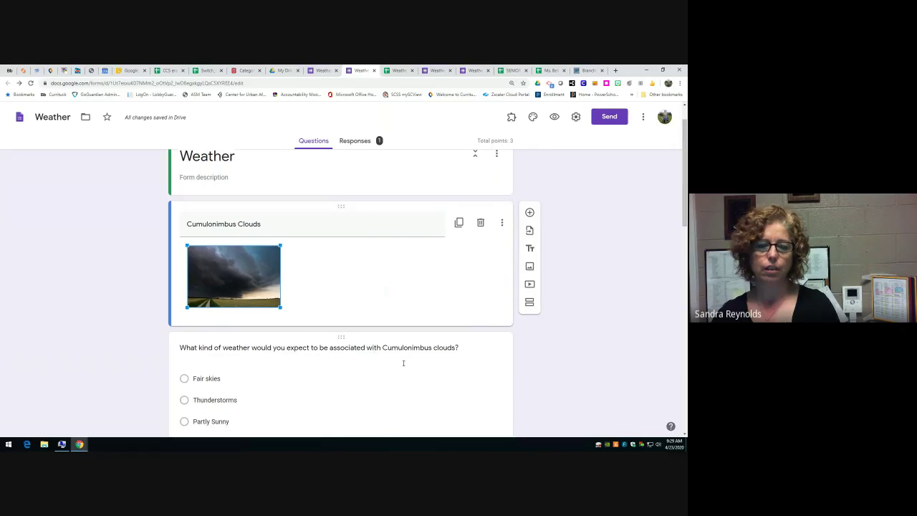
pyautogui.scroll(-1, 362, 358)
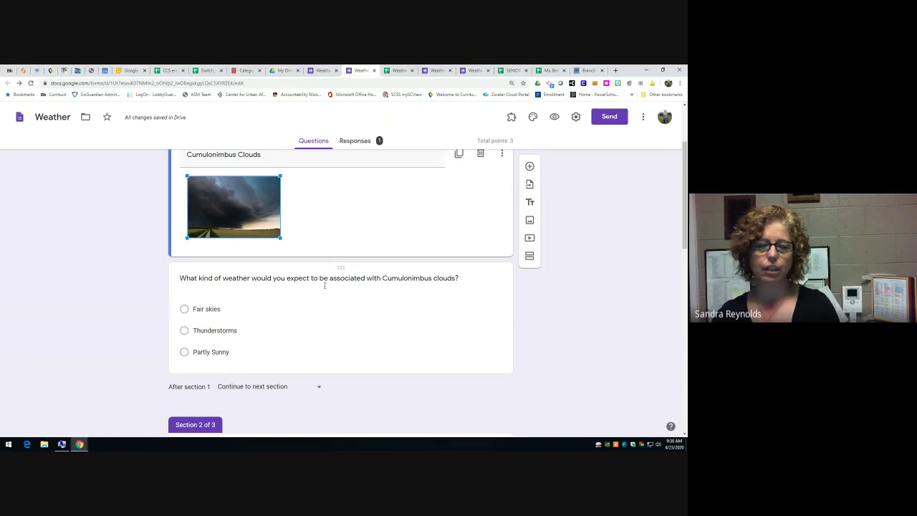
pyautogui.scroll(1, 323, 287)
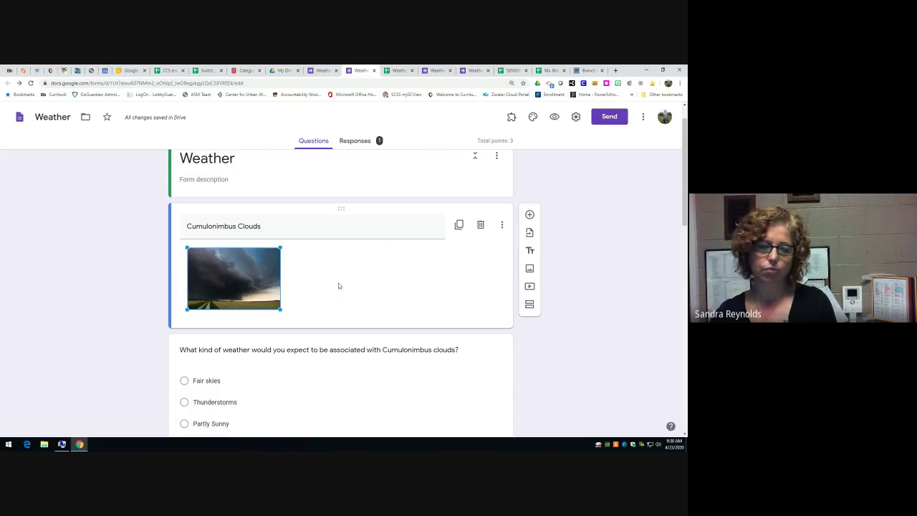
pyautogui.scroll(-2, 337, 286)
pyautogui.scroll(-4, 339, 285)
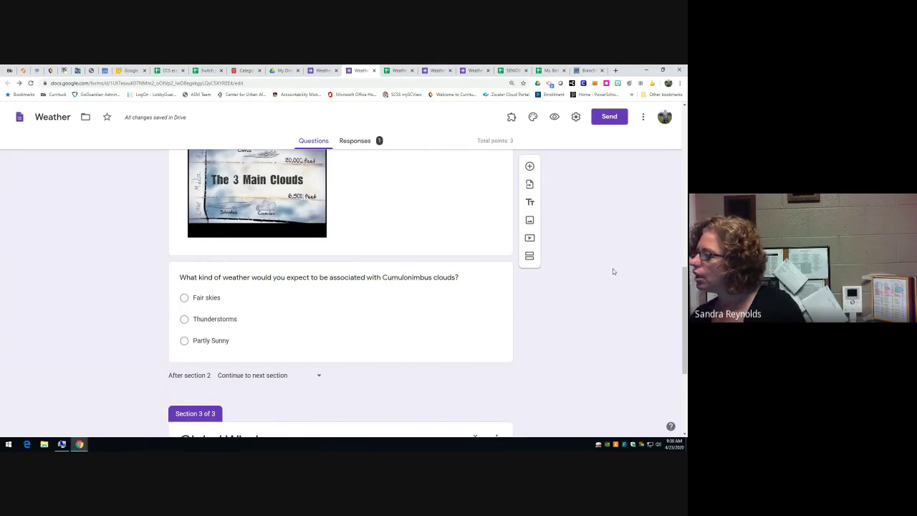
pyautogui.scroll(2, 320, 322)
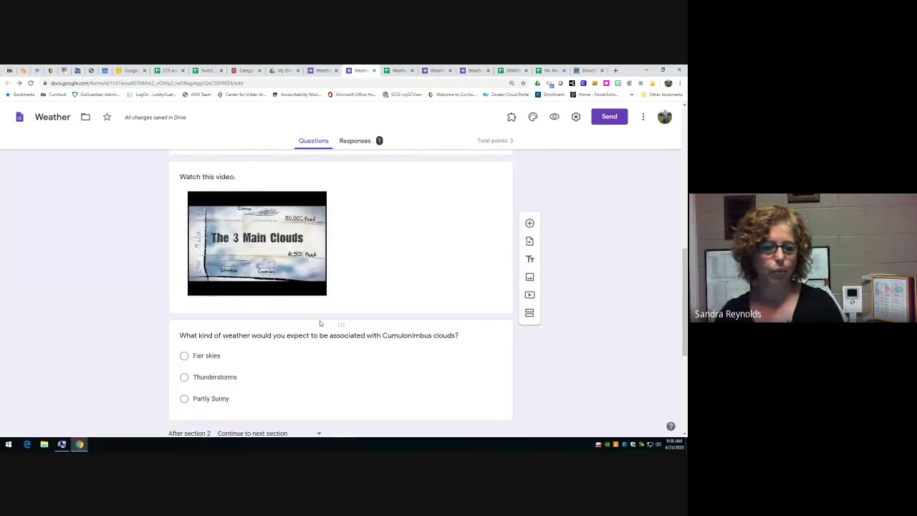
pyautogui.scroll(2, 320, 321)
pyautogui.scroll(-4, 320, 321)
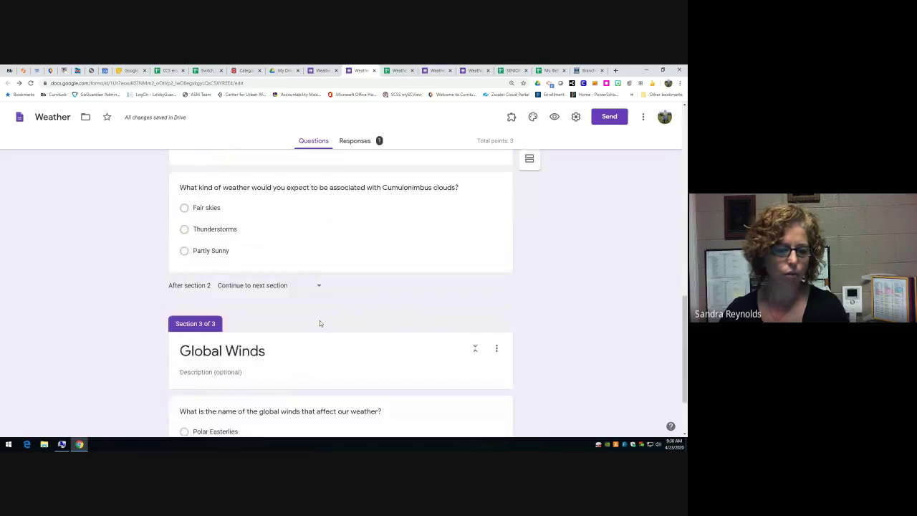
pyautogui.scroll(-2, 319, 324)
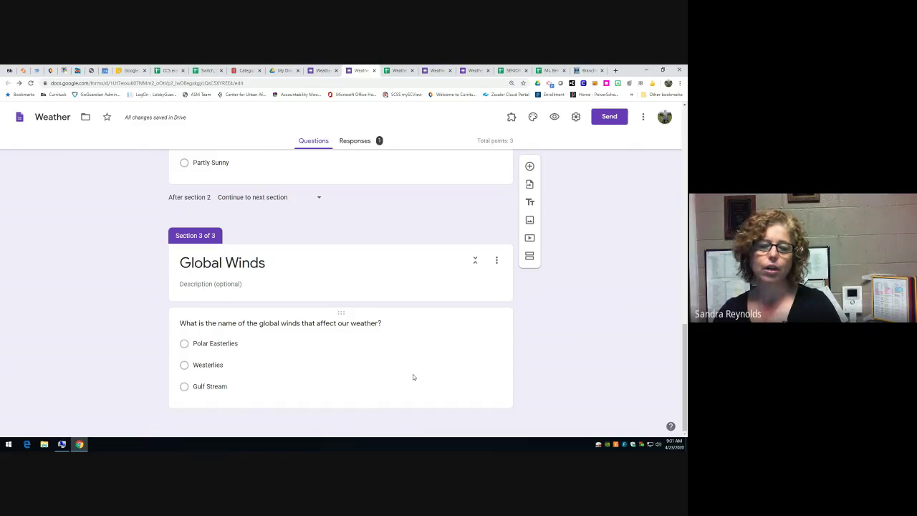
pyautogui.scroll(1, 413, 377)
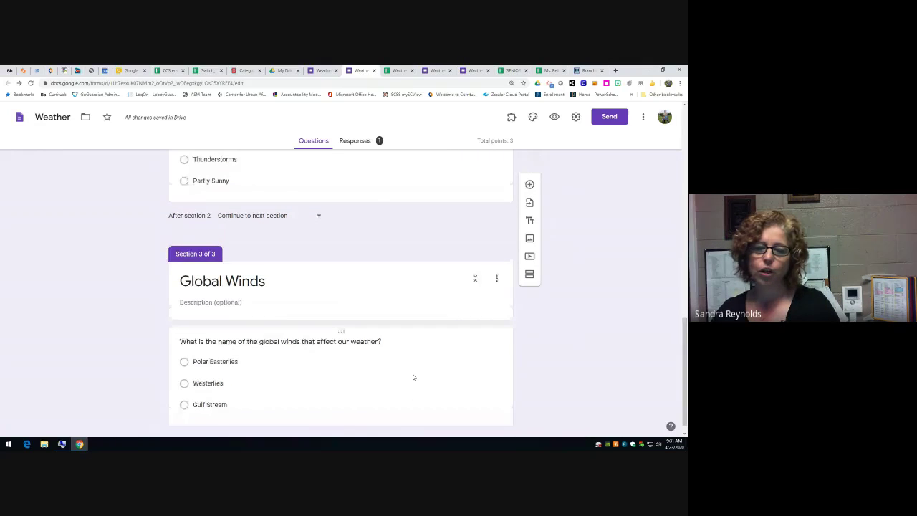
pyautogui.scroll(6, 413, 374)
pyautogui.scroll(5, 413, 374)
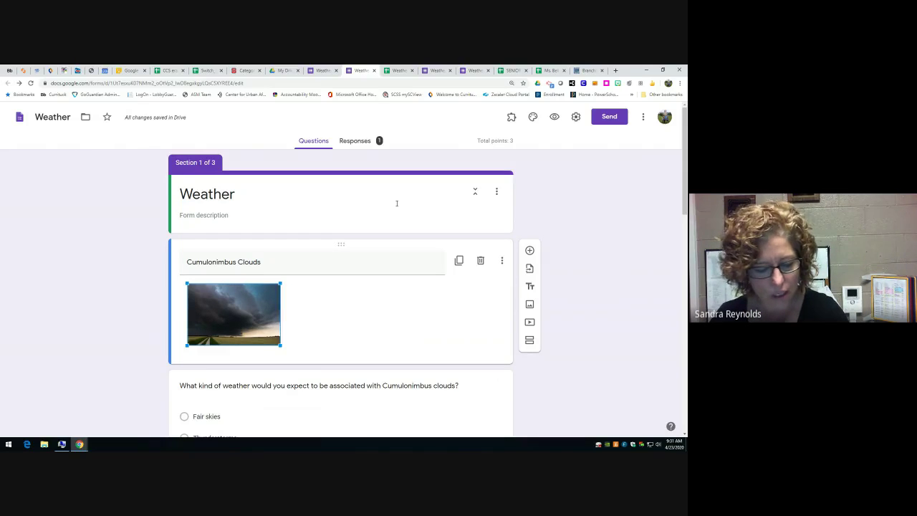
# - Stop the Weather quiz from accepting responses
pyautogui.click(366, 142)
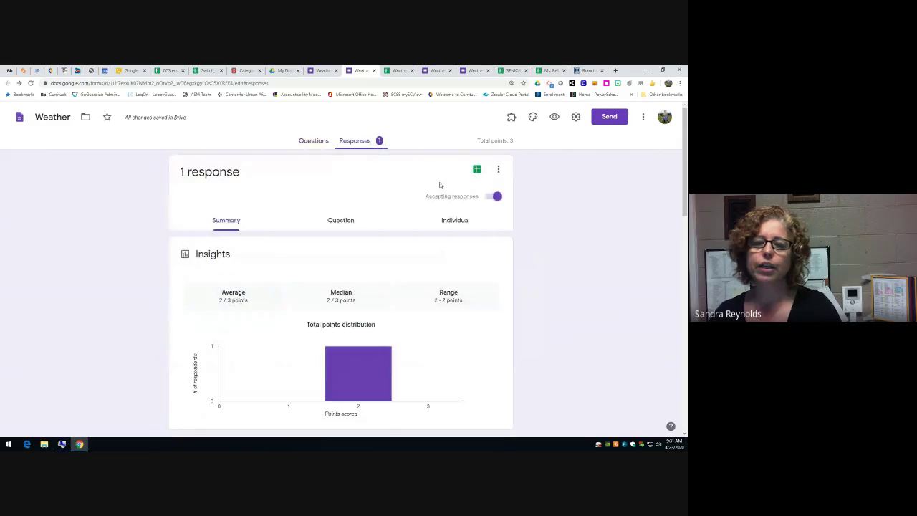
pyautogui.click(496, 198)
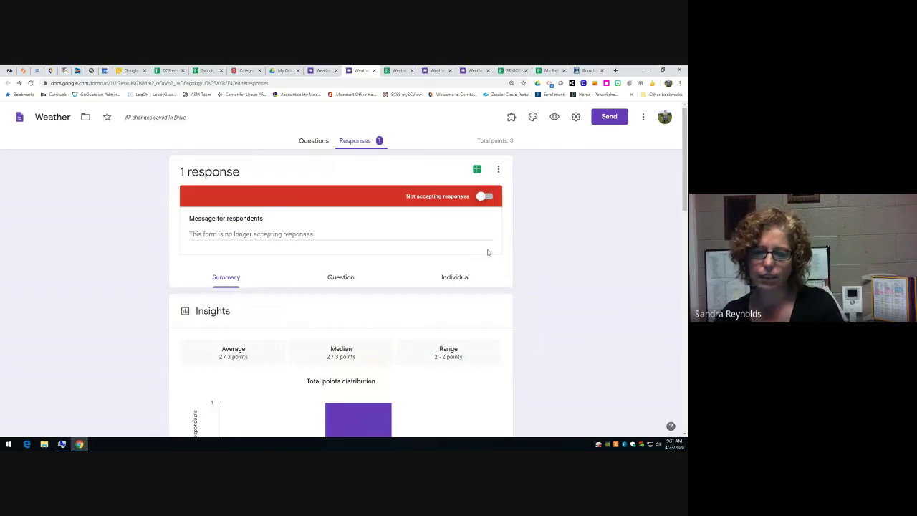
pyautogui.scroll(-3, 487, 247)
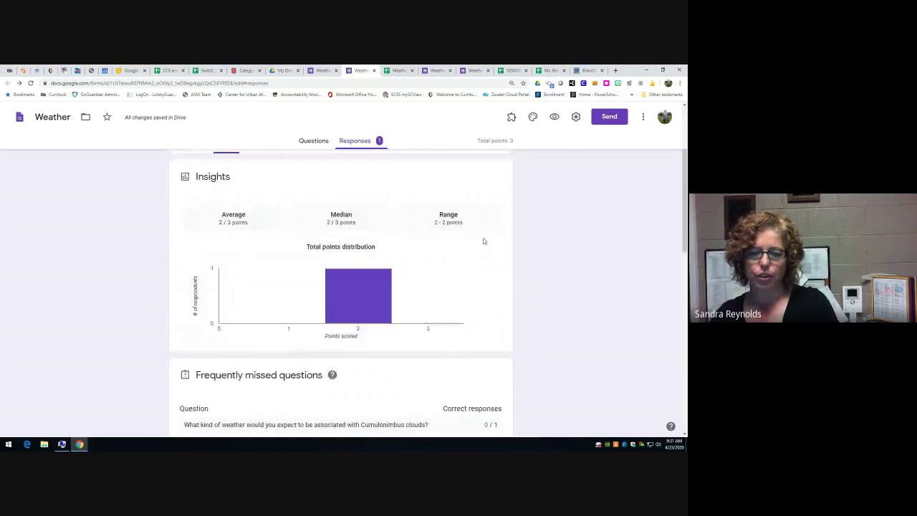
pyautogui.scroll(-5, 483, 241)
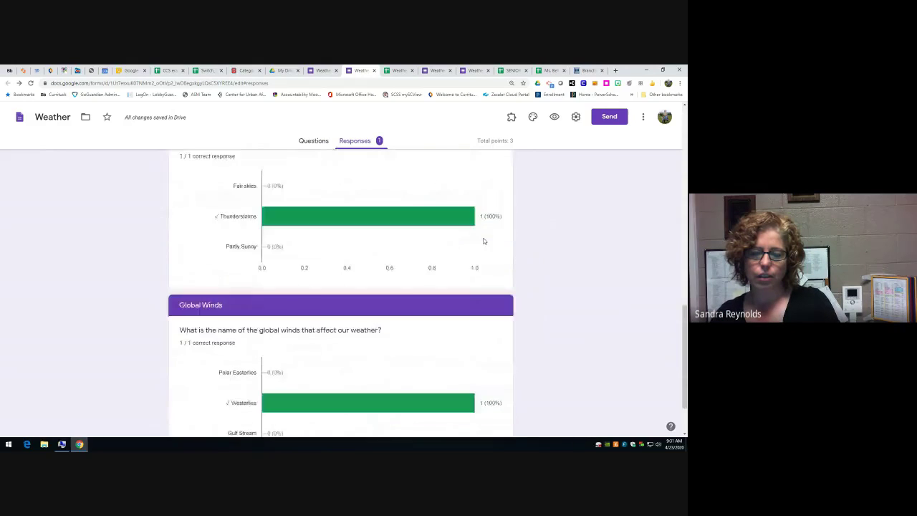
pyautogui.scroll(2, 483, 241)
pyautogui.scroll(10, 483, 242)
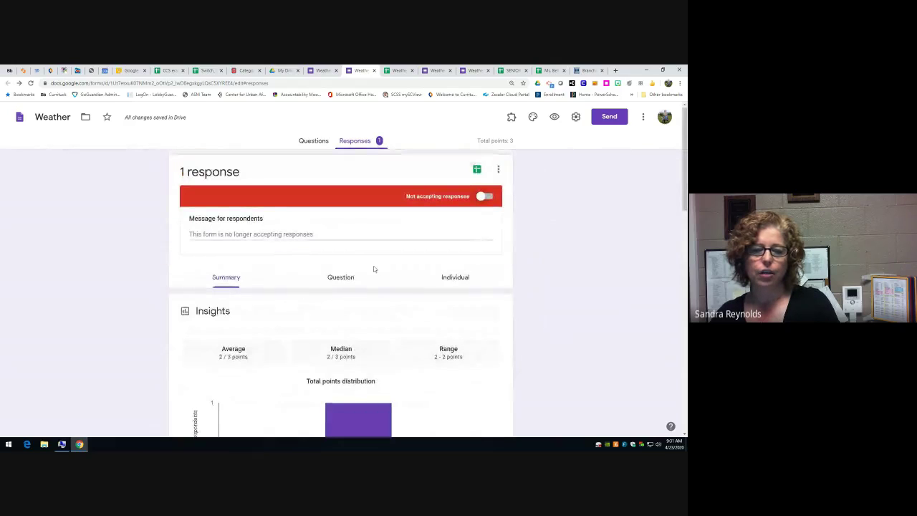
# - Browse the answers in the per-question Question view
pyautogui.click(344, 280)
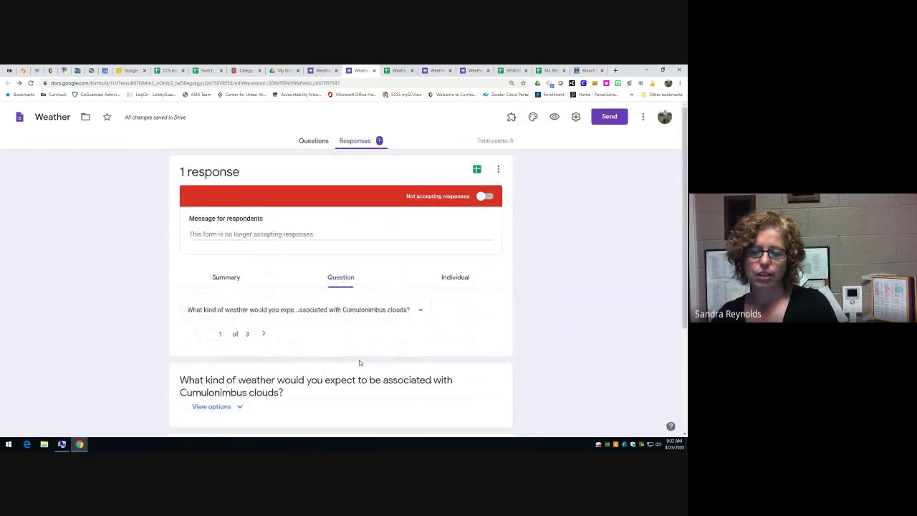
pyautogui.scroll(-3, 359, 360)
pyautogui.scroll(-1, 363, 344)
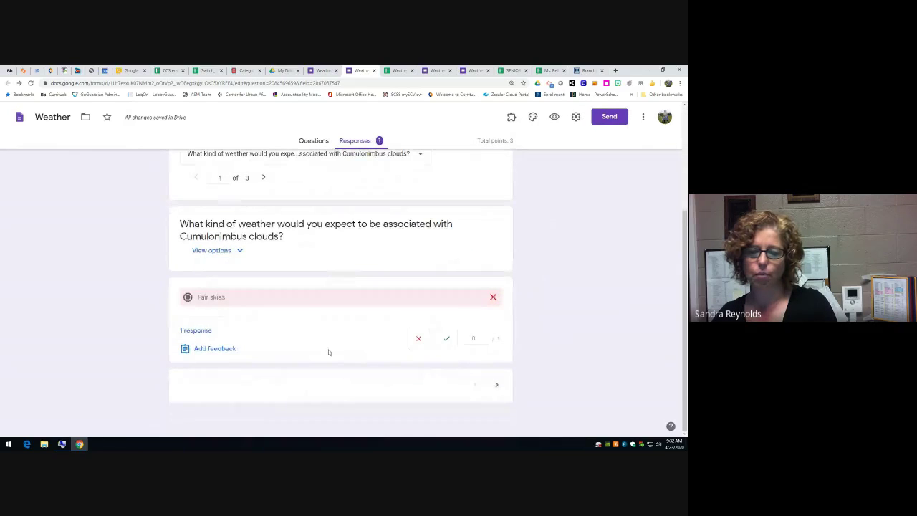
pyautogui.scroll(4, 463, 328)
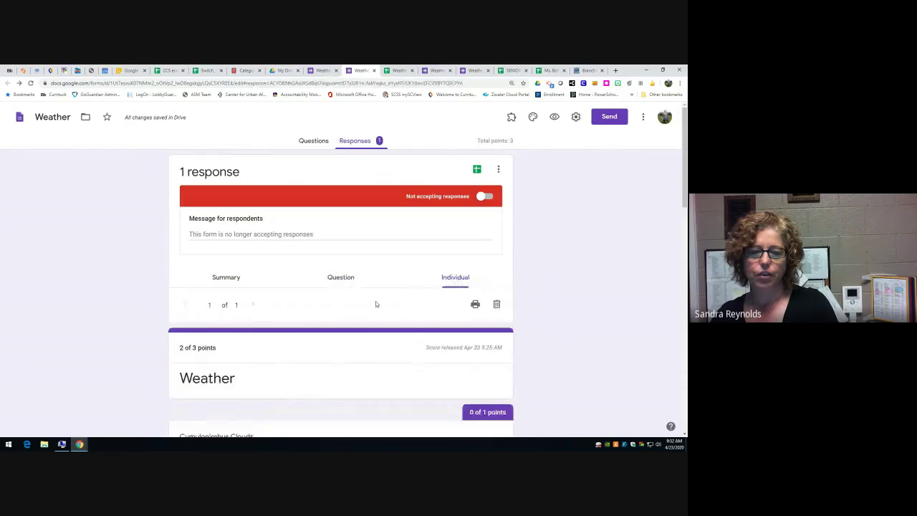
pyautogui.scroll(-1, 373, 303)
pyautogui.scroll(1, 371, 303)
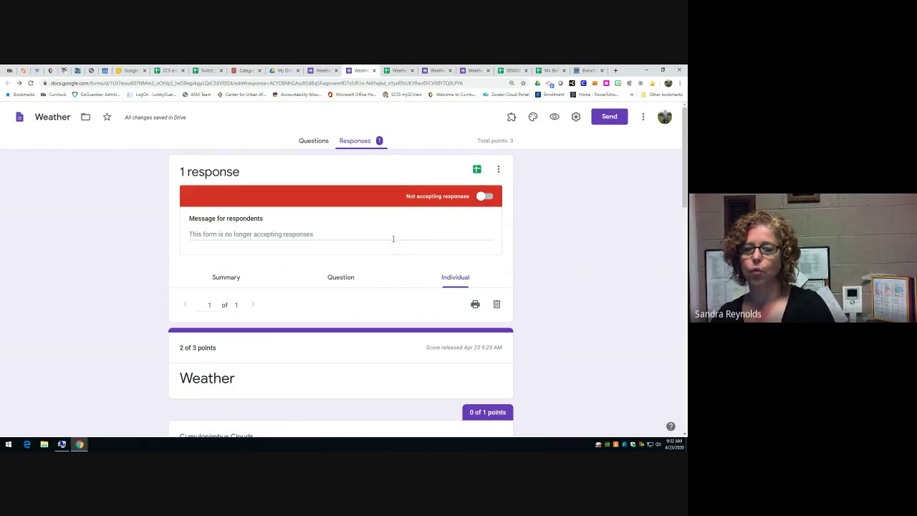
# - Open the linked Weather (Responses) spreadsheet and come back to the responses page
pyautogui.click(498, 169)
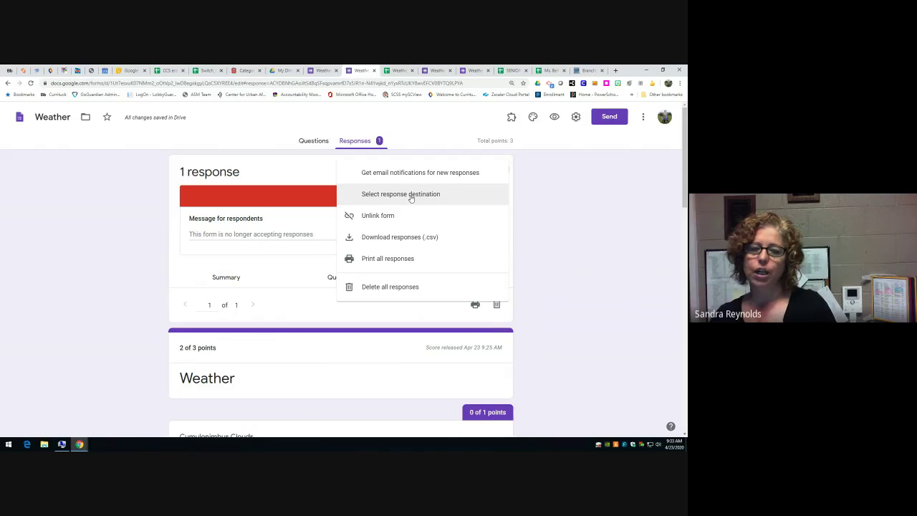
pyautogui.click(319, 172)
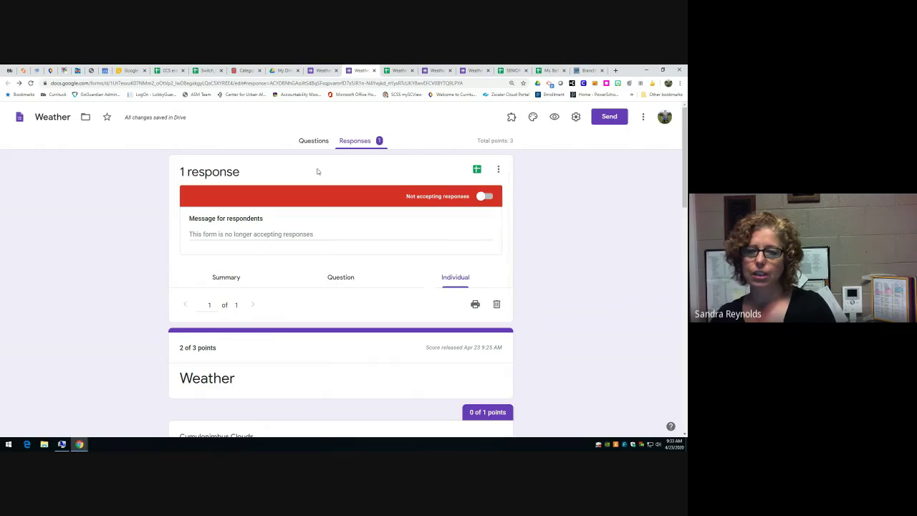
pyautogui.click(478, 169)
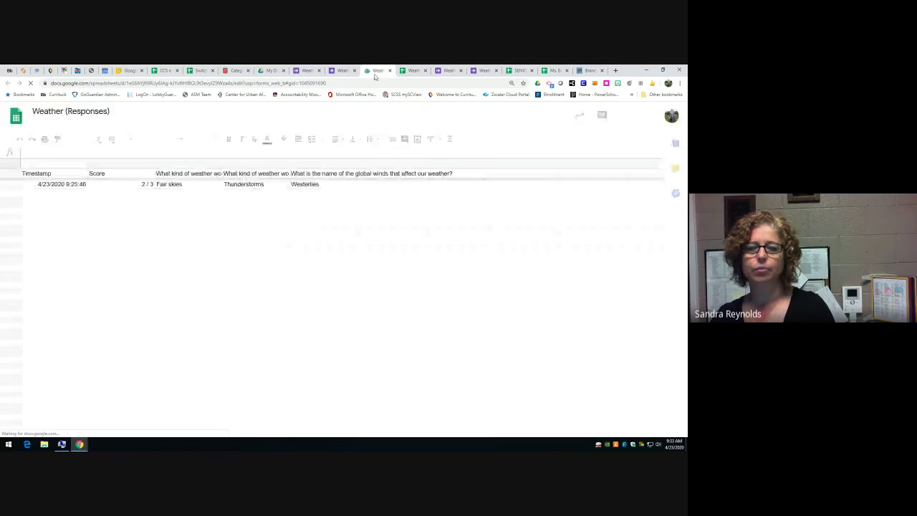
pyautogui.click(342, 71)
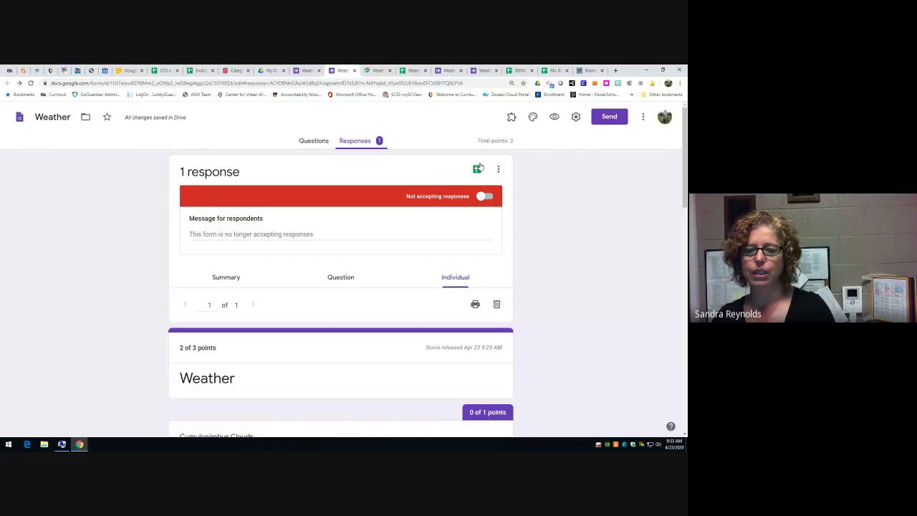
# - Check the response destination settings without changes, then reopen the response options menu
pyautogui.click(498, 171)
pyautogui.click(429, 195)
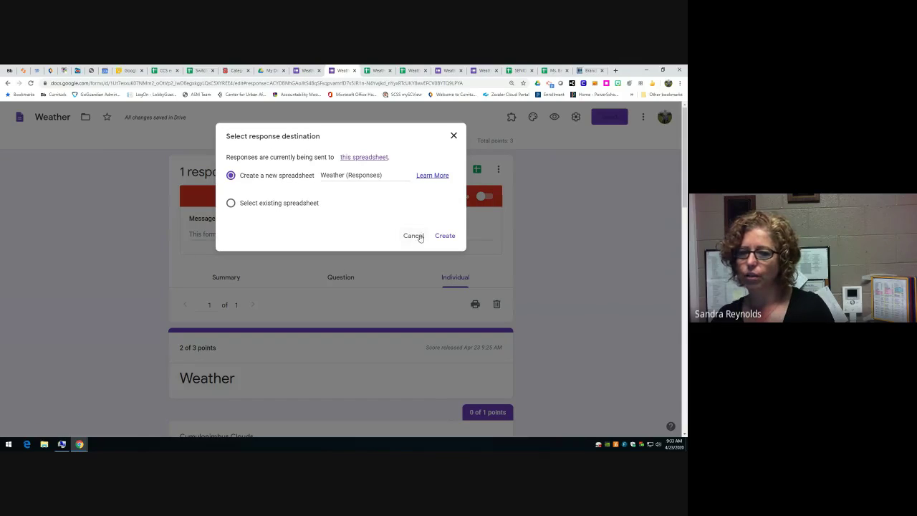
pyautogui.click(454, 136)
pyautogui.click(499, 169)
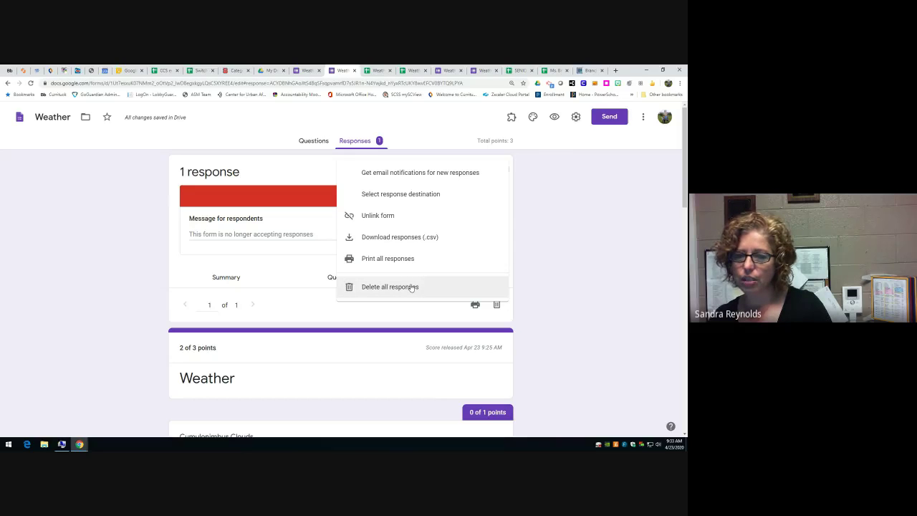
# - Dismiss the ⋮ response options menu, returning to the Weather quiz's individual response view
pyautogui.click(311, 163)
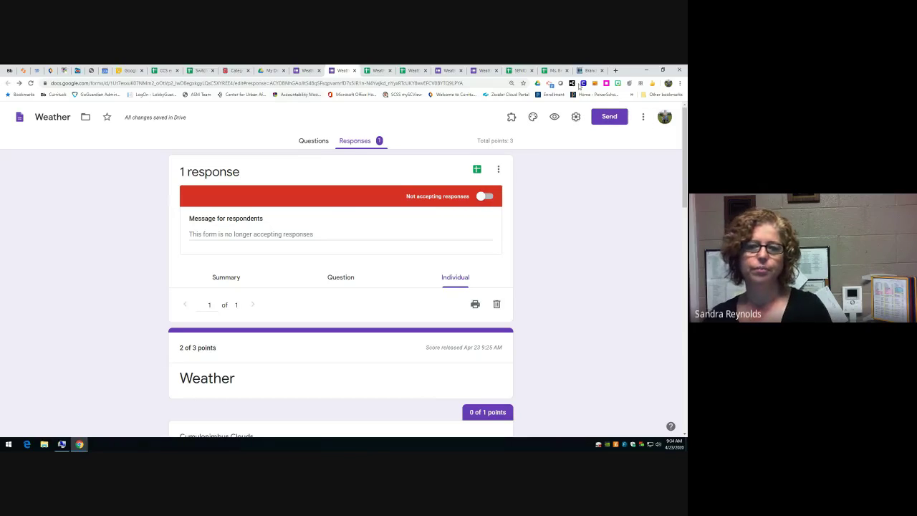
# - Close the Weather response confirmation, Weather form editor and Weather (Responses) tabs
pyautogui.click(449, 72)
pyautogui.click(460, 70)
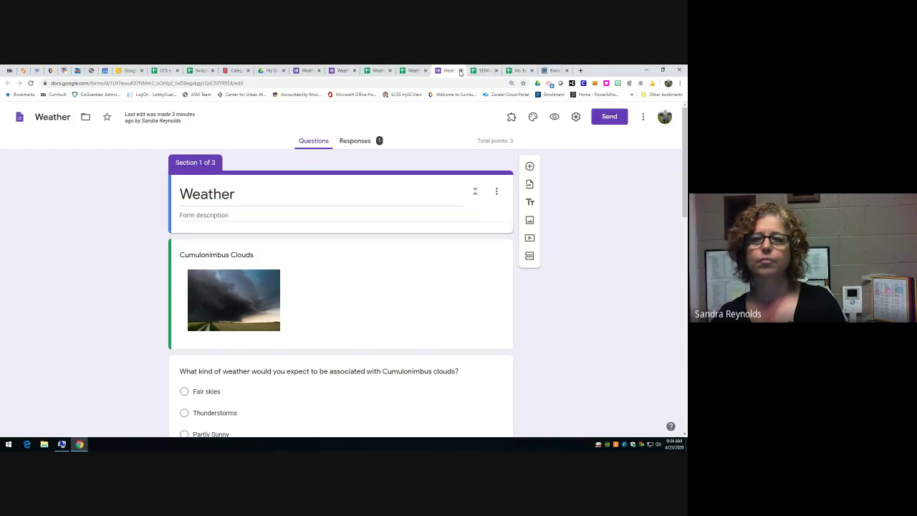
pyautogui.click(460, 70)
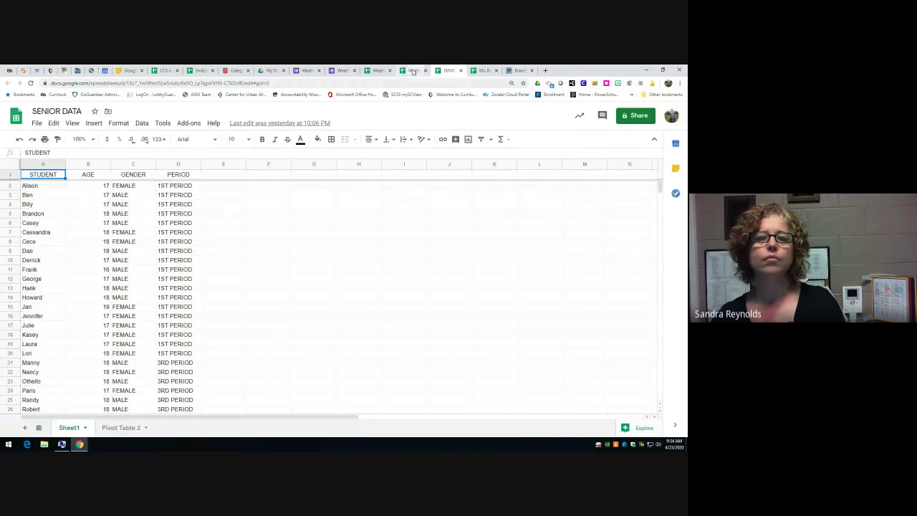
pyautogui.click(412, 72)
pyautogui.click(389, 70)
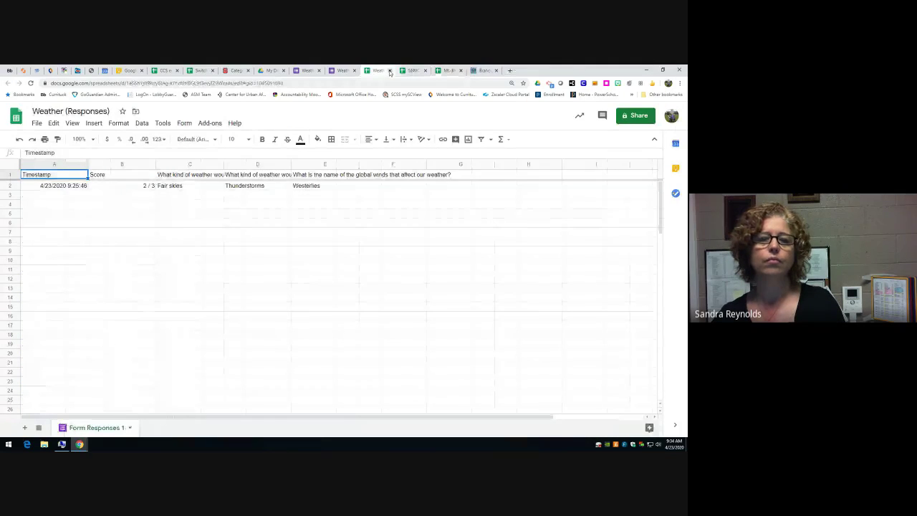
pyautogui.click(389, 70)
pyautogui.click(343, 70)
# - Close the remaining Weather Test form tabs
pyautogui.click(354, 71)
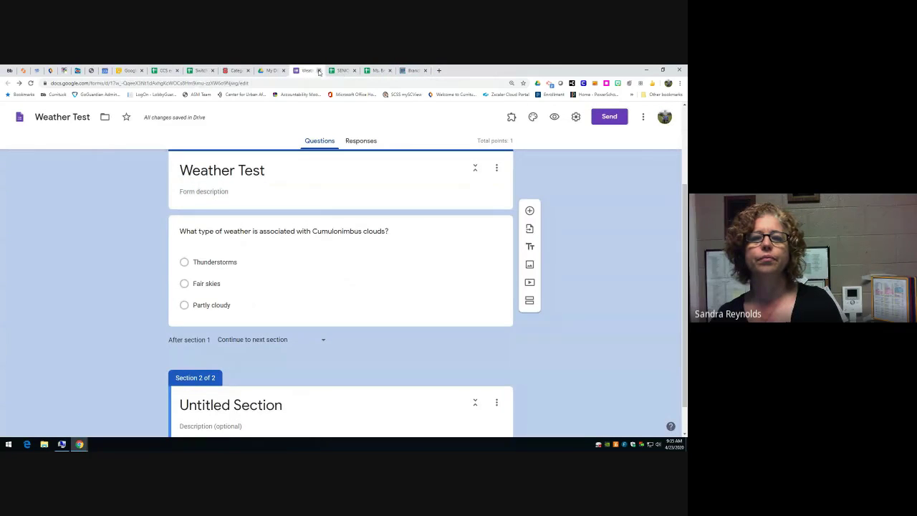
pyautogui.click(319, 70)
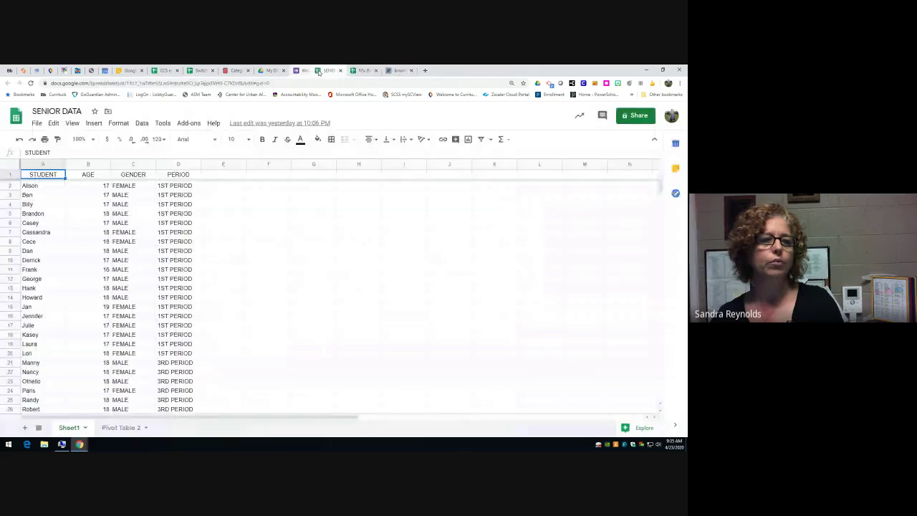
pyautogui.click(319, 70)
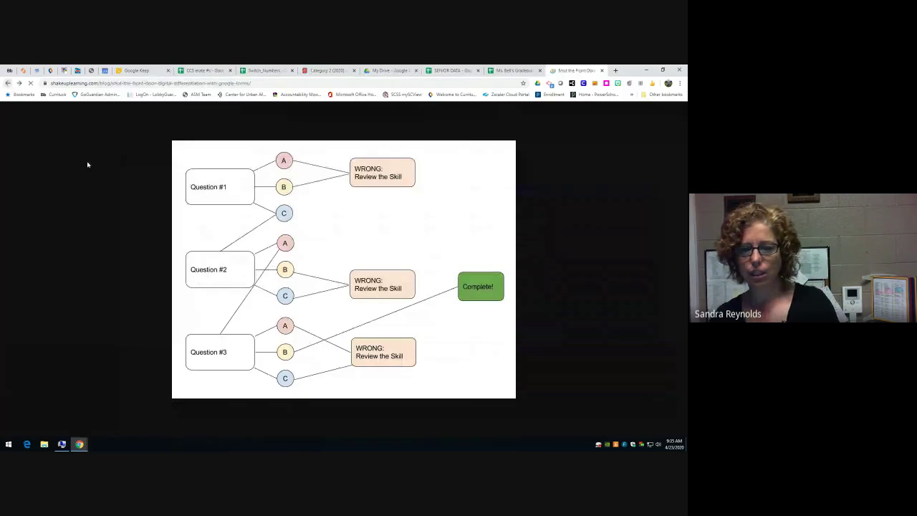
# - Close the enlarged branching diagram and scroll through the top of the article
pyautogui.click(87, 165)
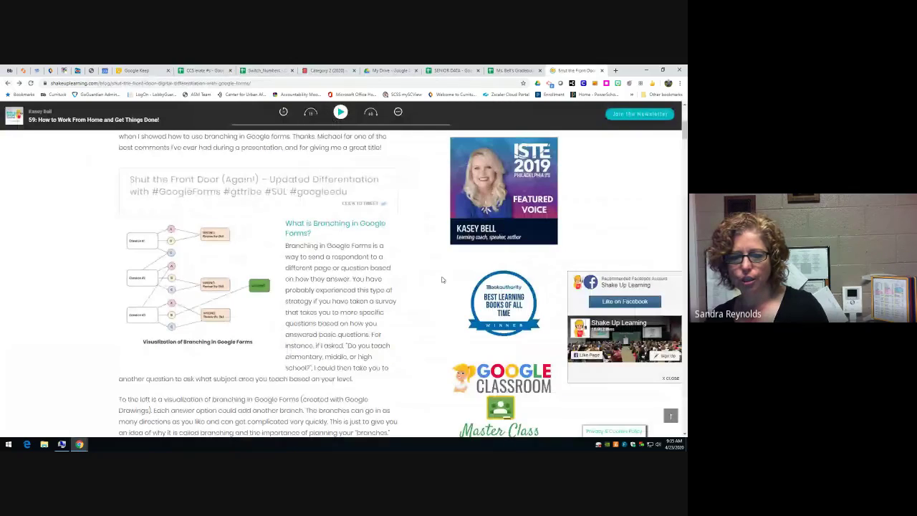
pyautogui.scroll(5, 442, 279)
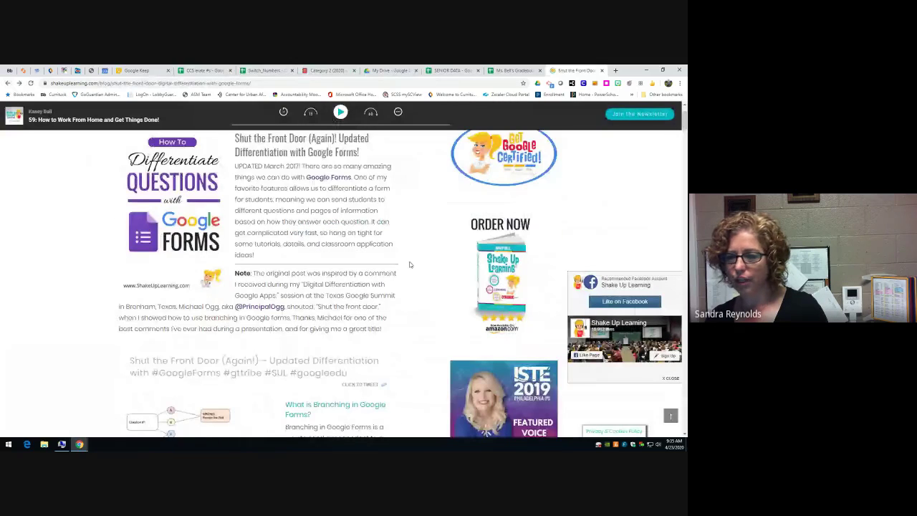
pyautogui.scroll(4, 409, 264)
pyautogui.scroll(-1, 410, 265)
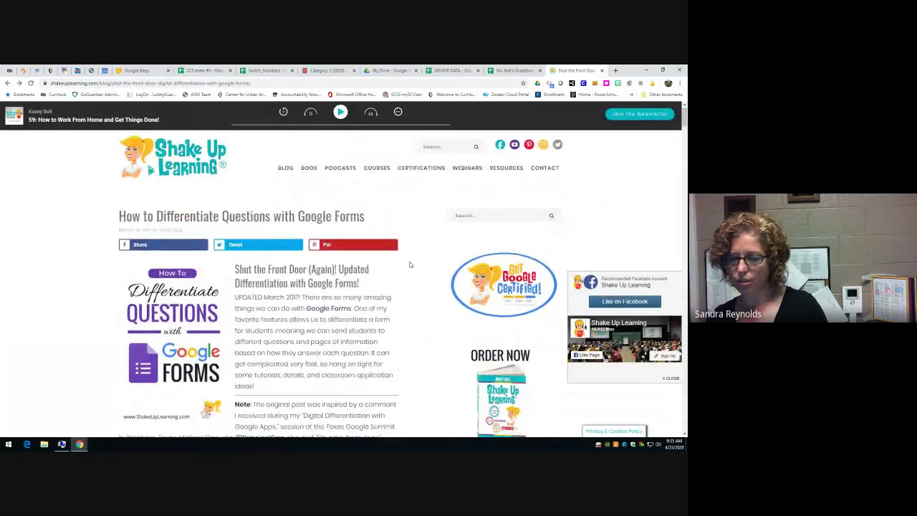
pyautogui.scroll(-8, 410, 265)
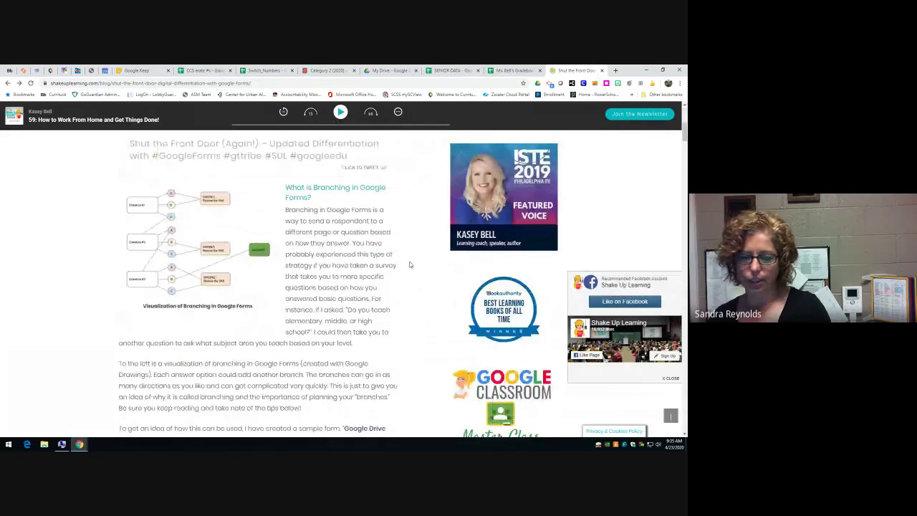
pyautogui.scroll(-3, 410, 265)
pyautogui.scroll(2, 410, 264)
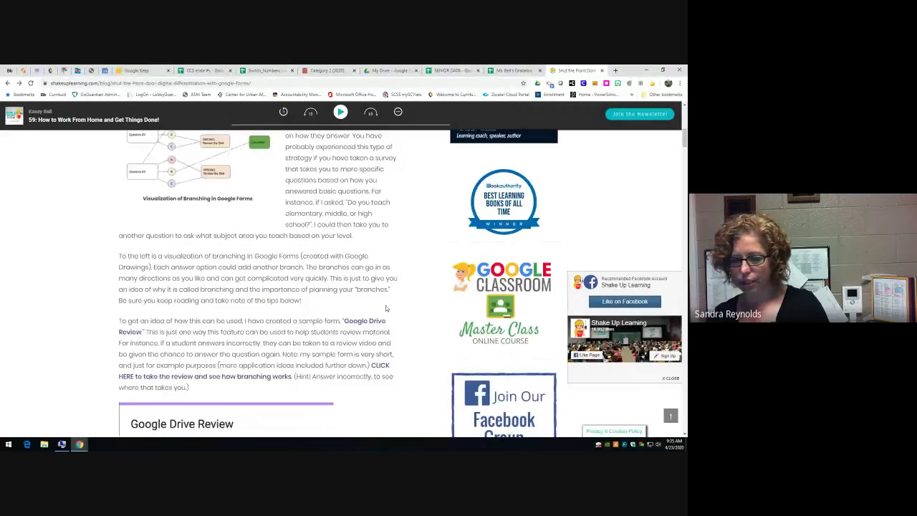
# - Read further down the article, dismiss the cheat-sheet sign-up popup and close the tab
pyautogui.scroll(-7, 386, 308)
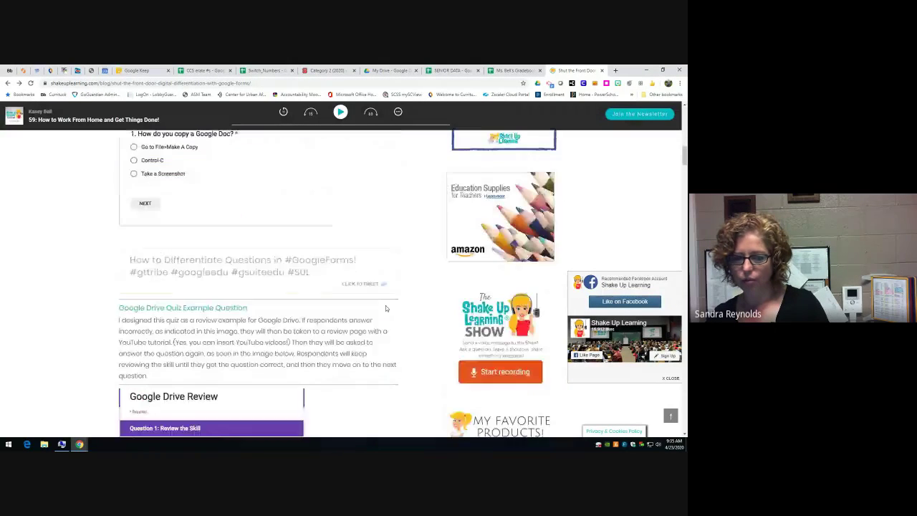
pyautogui.scroll(-8, 386, 308)
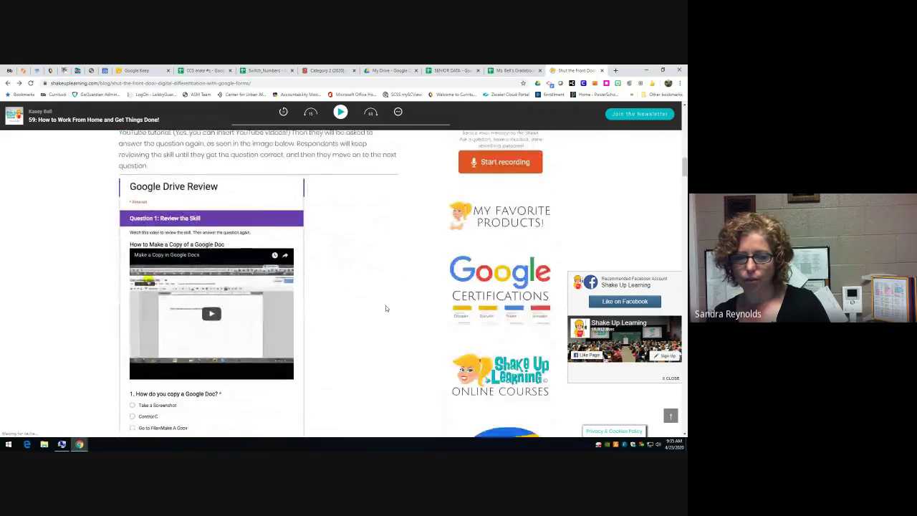
pyautogui.scroll(-1, 386, 308)
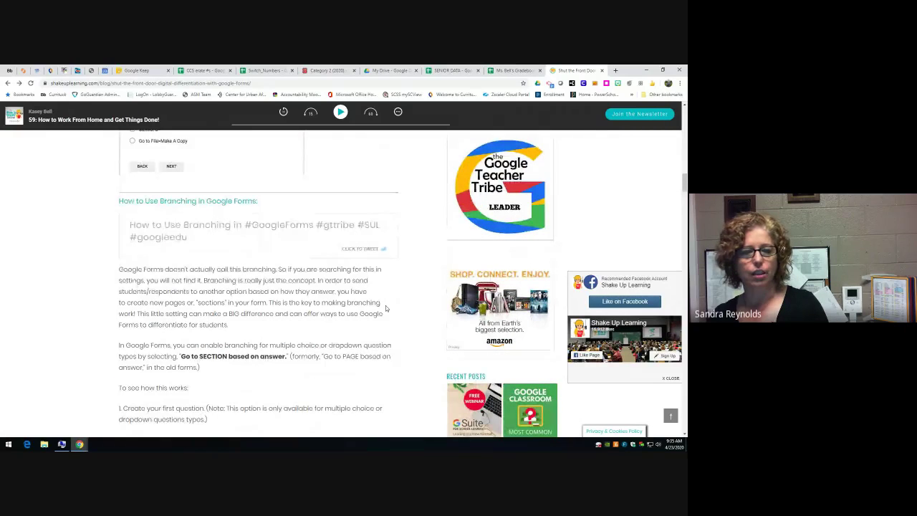
pyautogui.scroll(-3, 386, 308)
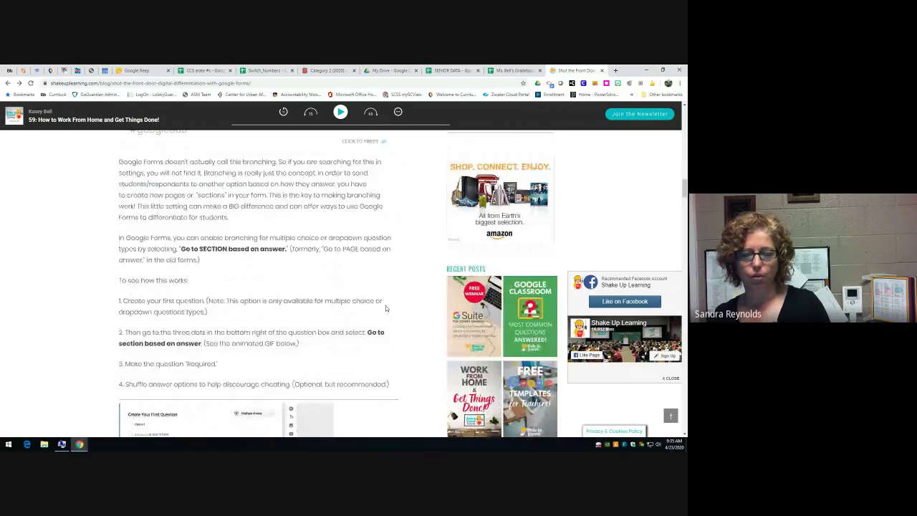
pyautogui.scroll(8, 386, 305)
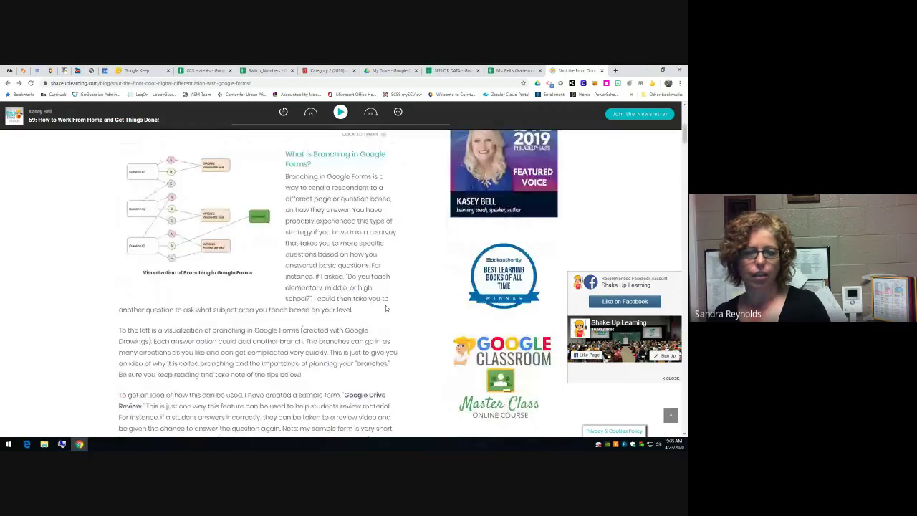
pyautogui.scroll(10, 385, 305)
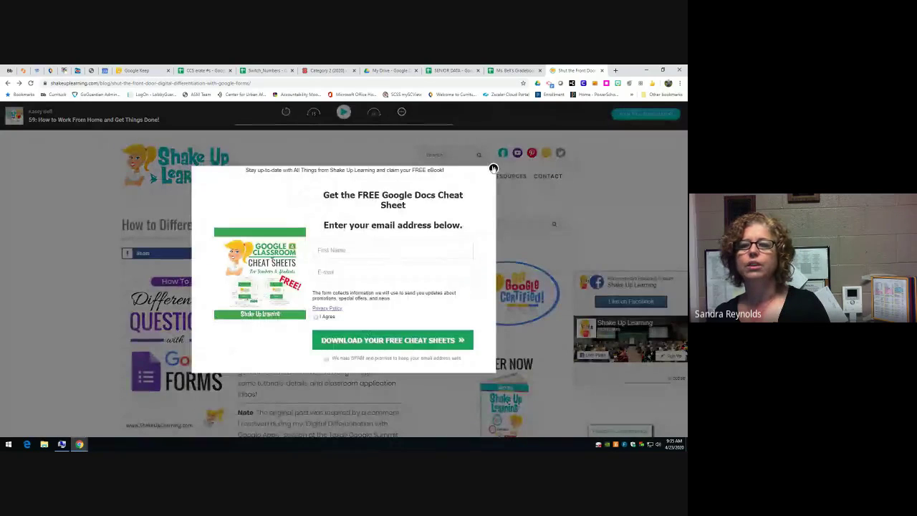
pyautogui.click(493, 168)
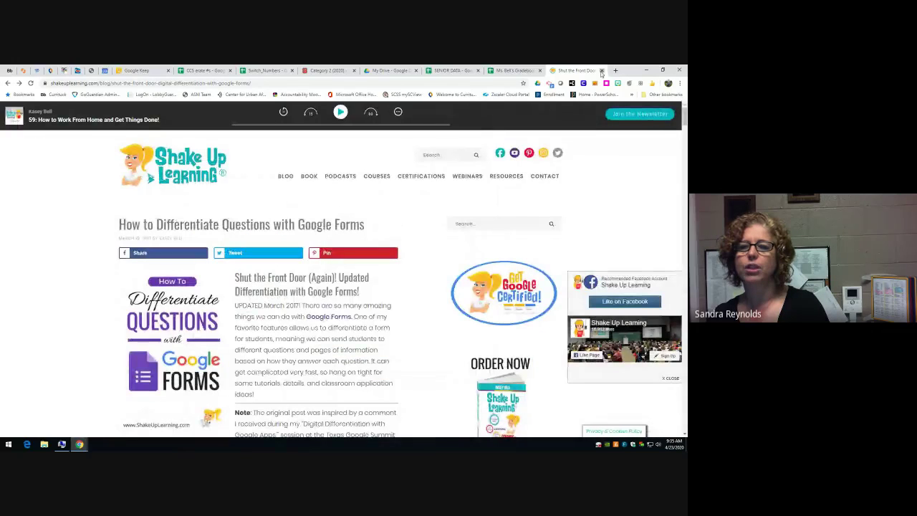
pyautogui.click(601, 70)
# - In My Drive, open the New menu and point at Google Sheets
pyautogui.click(430, 71)
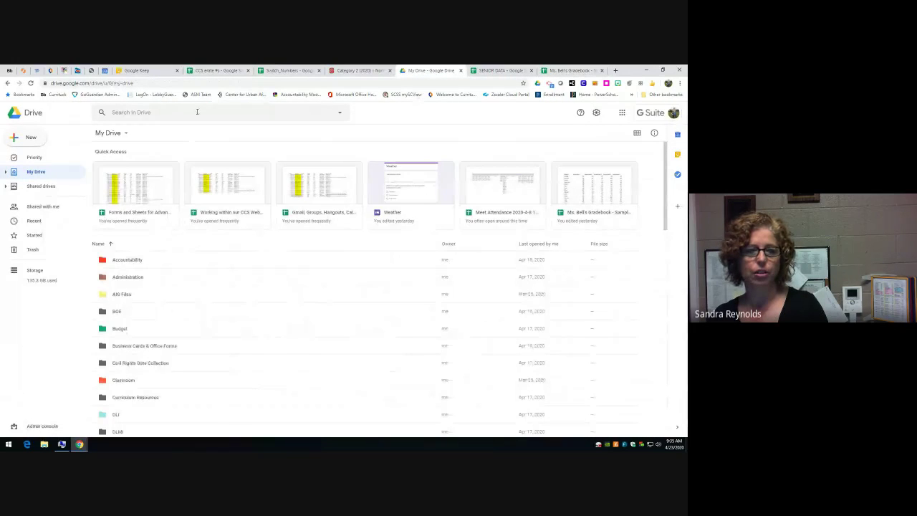
pyautogui.click(32, 138)
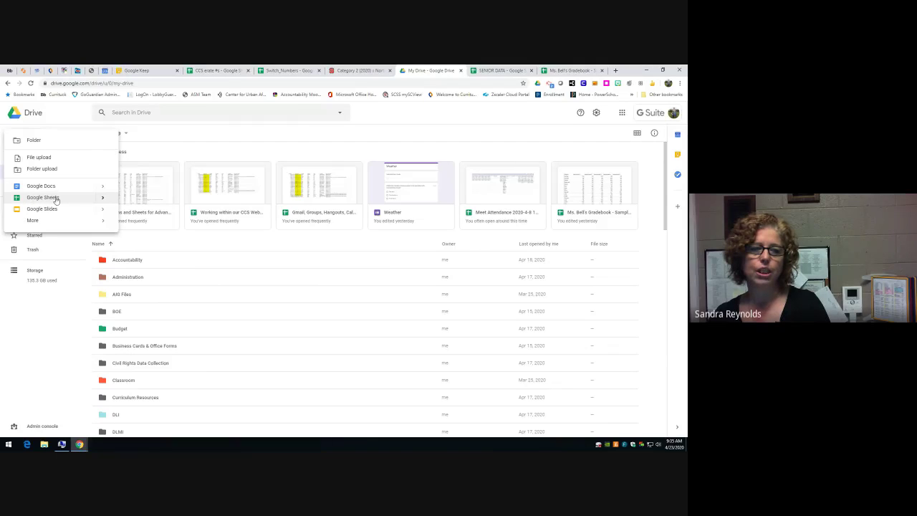
pyautogui.moveTo(103, 201)
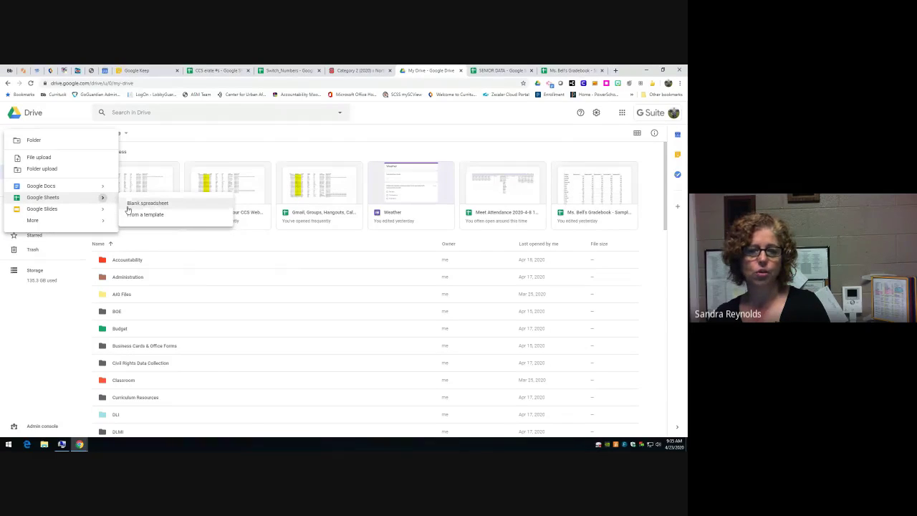
# - Open a new browser tab and go to sheets.google.com
pyautogui.click(616, 70)
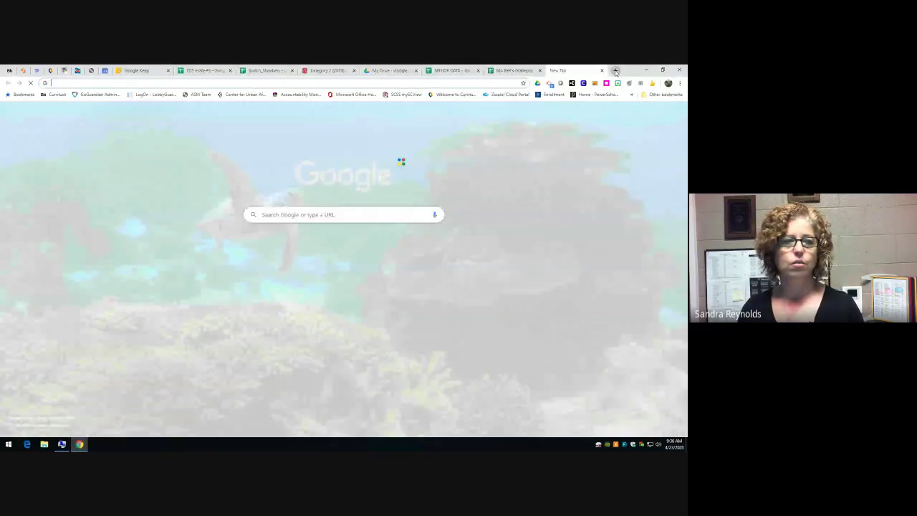
pyautogui.write('she')
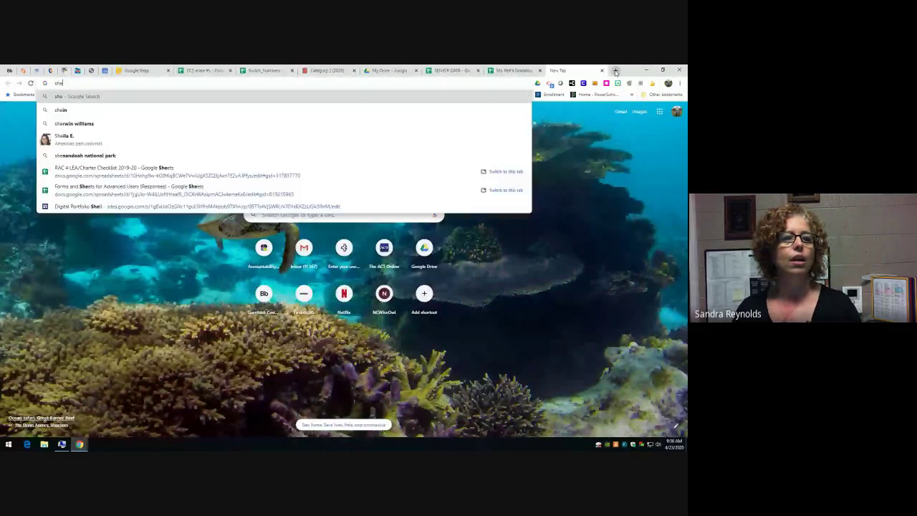
pyautogui.write('ets.google.com')
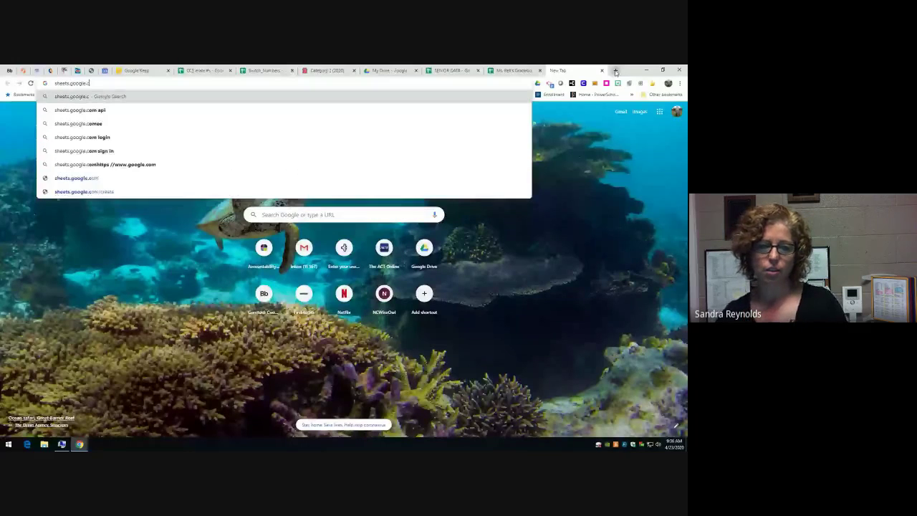
pyautogui.press('Return')
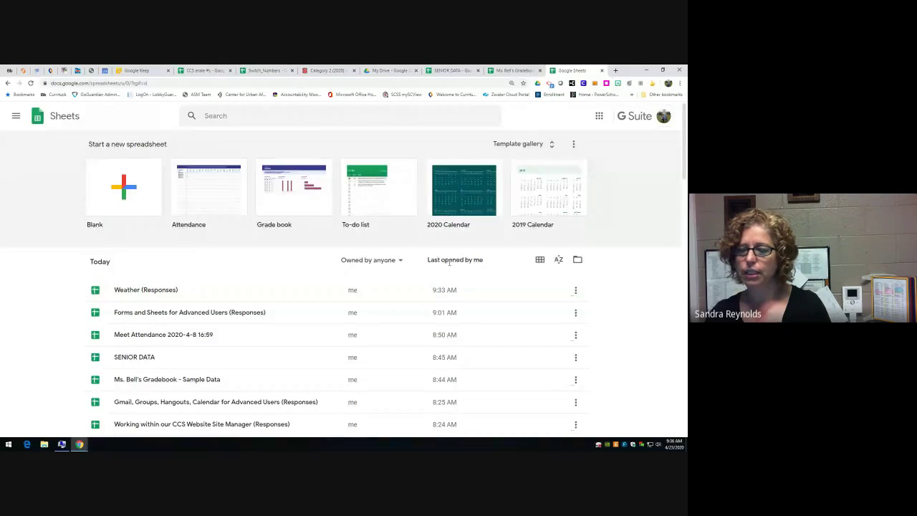
# - Show recent spreadsheets as thumbnails and open the spreadsheet file picker
pyautogui.click(539, 260)
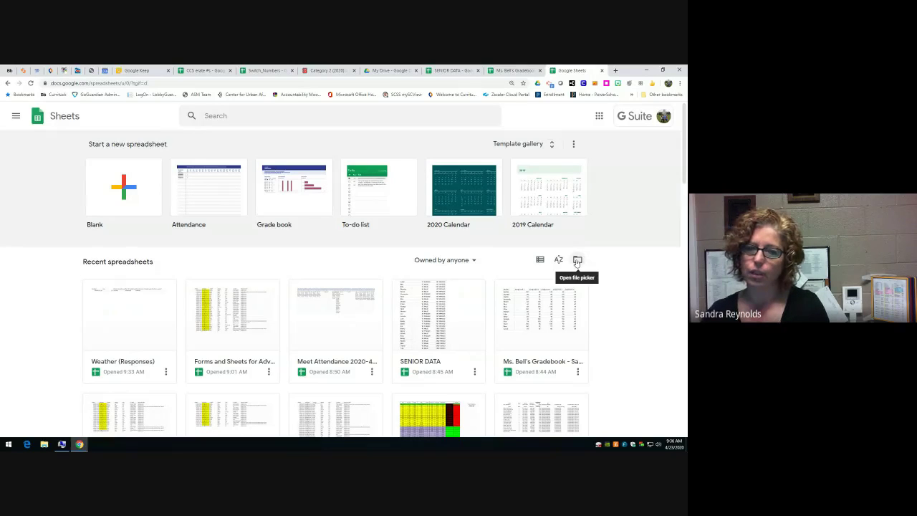
pyautogui.click(577, 261)
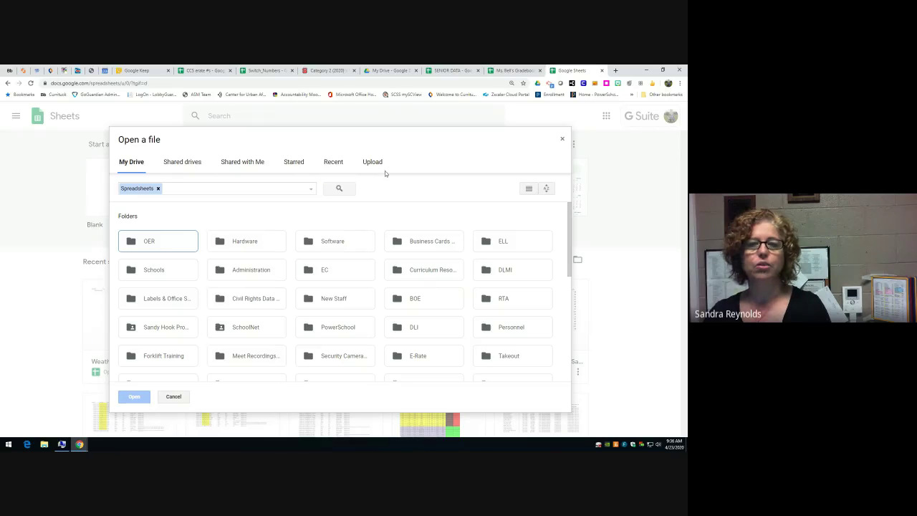
pyautogui.click(390, 70)
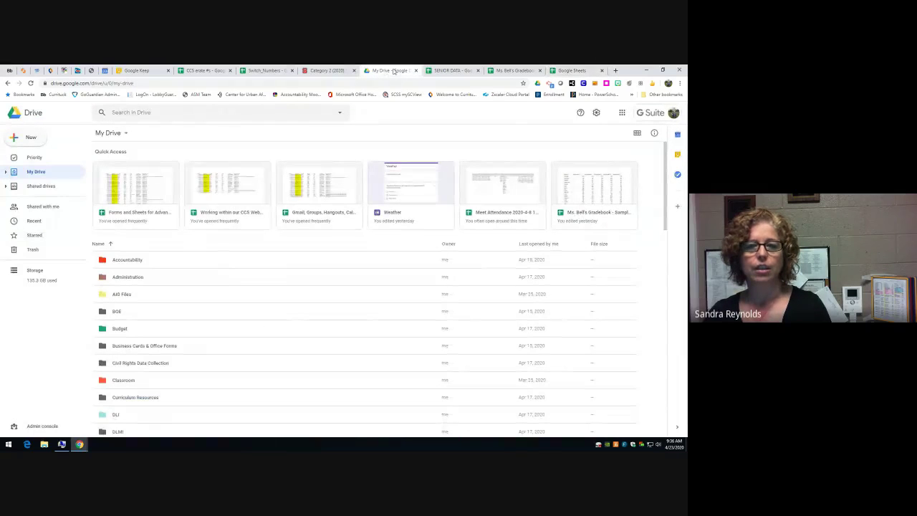
pyautogui.click(571, 70)
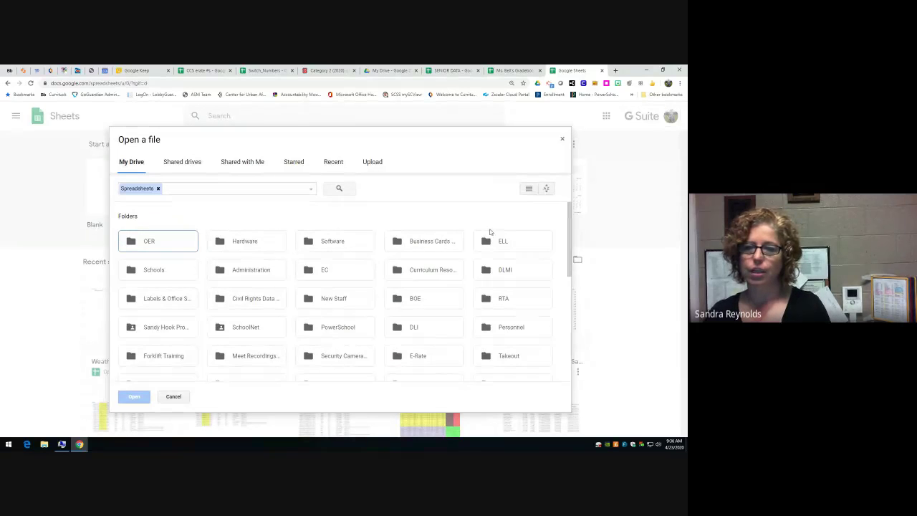
# - Close the file picker and the Sheets home tab, returning to My Drive
pyautogui.click(563, 141)
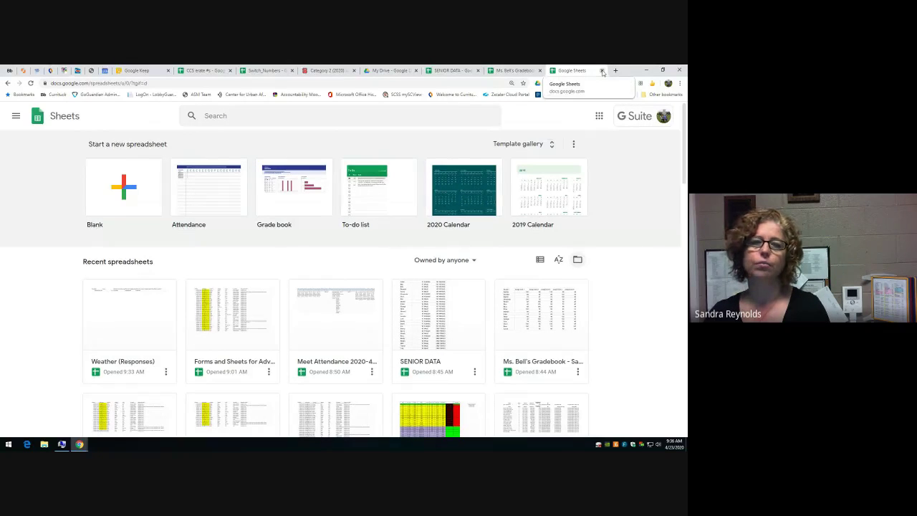
pyautogui.click(602, 71)
pyautogui.click(430, 70)
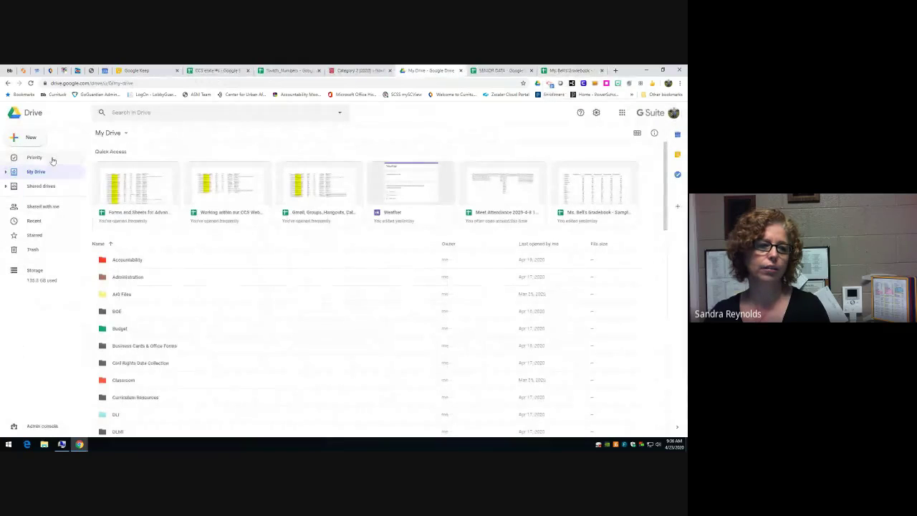
# - From My Drive's New menu, choose Google Sheets > Blank spreadsheet
pyautogui.click(28, 137)
pyautogui.moveTo(46, 222)
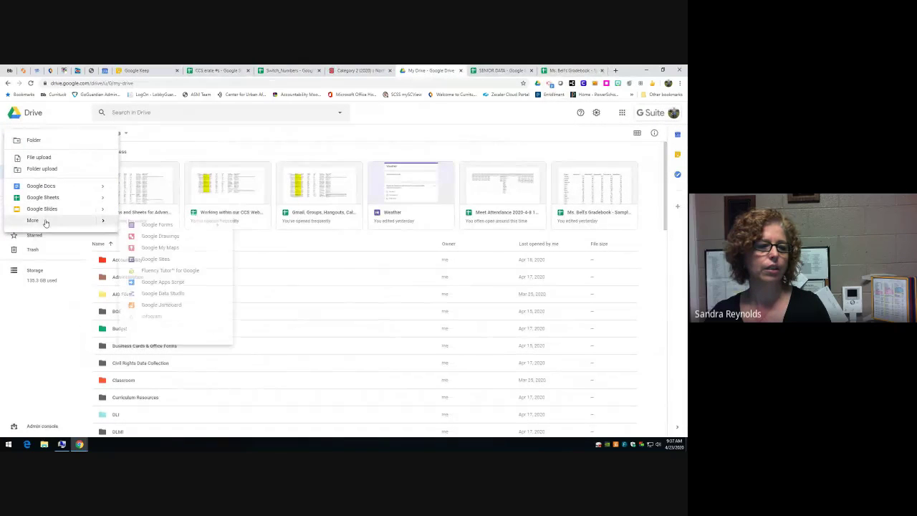
pyautogui.moveTo(103, 199)
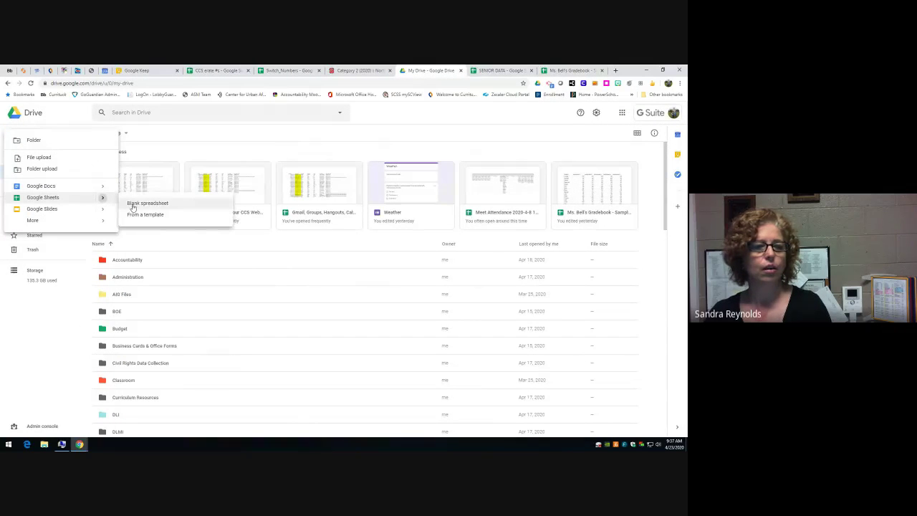
pyautogui.click(133, 206)
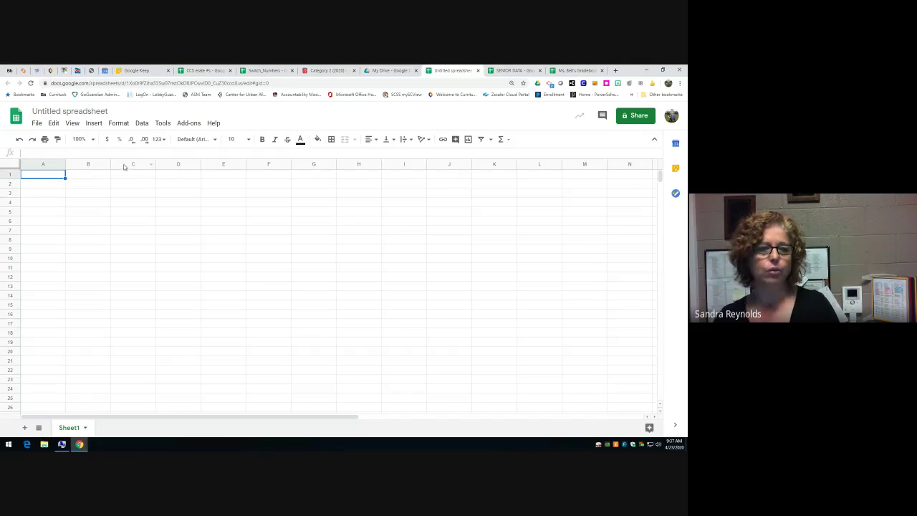
pyautogui.click(126, 213)
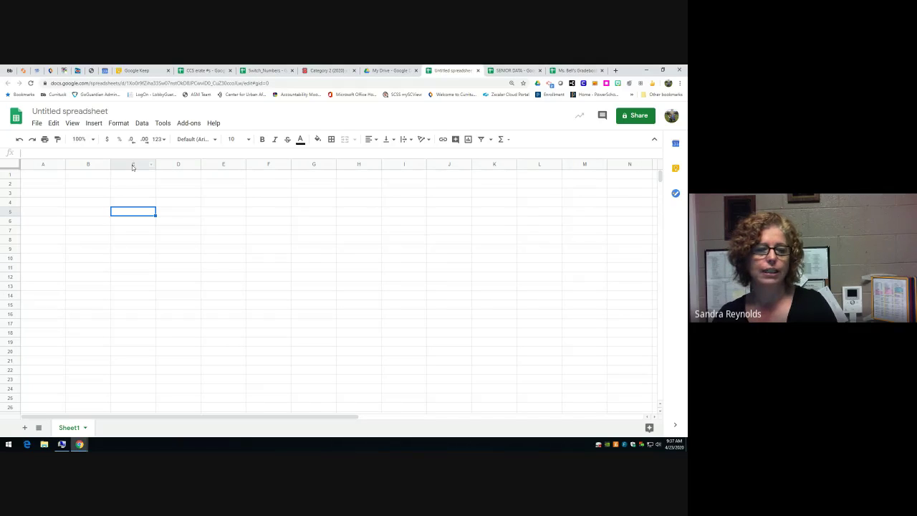
pyautogui.click(215, 240)
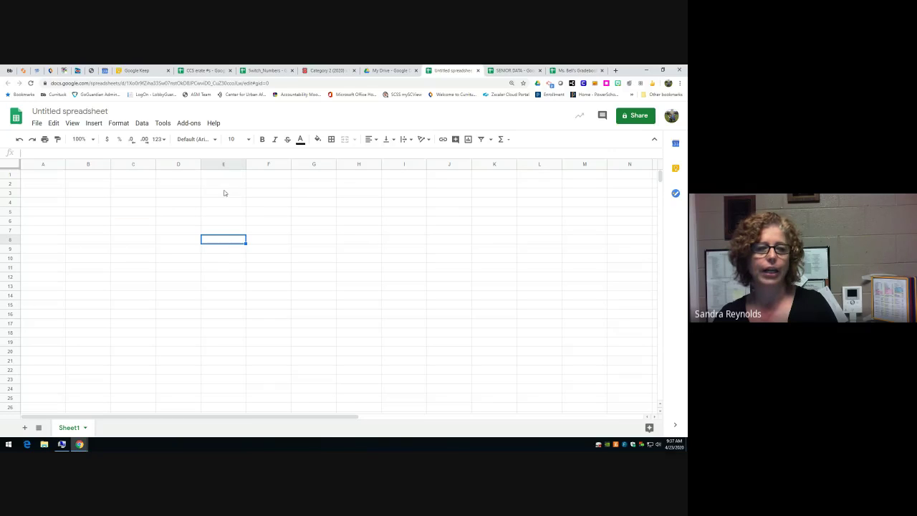
pyautogui.click(327, 362)
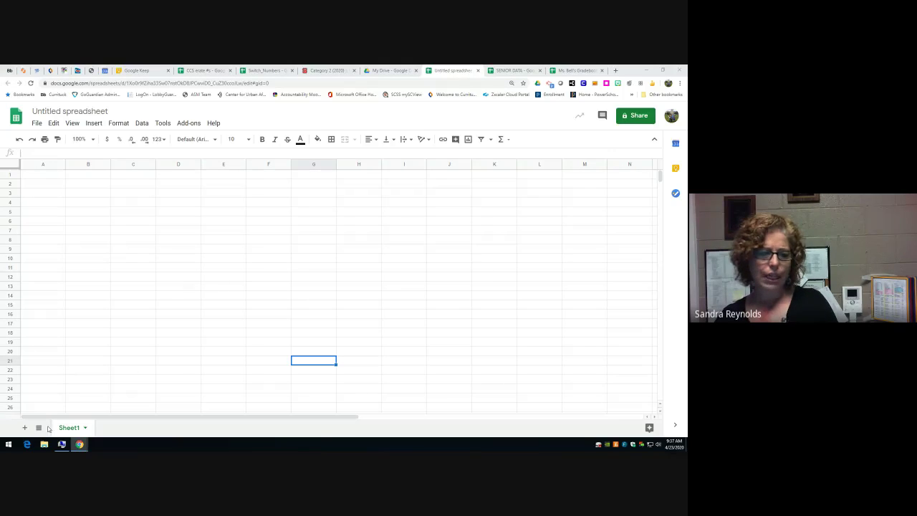
# - Add Sheet2, rename Sheet1 to 'Test Scores', reorder the tabs, then select Sheet2
pyautogui.click(23, 428)
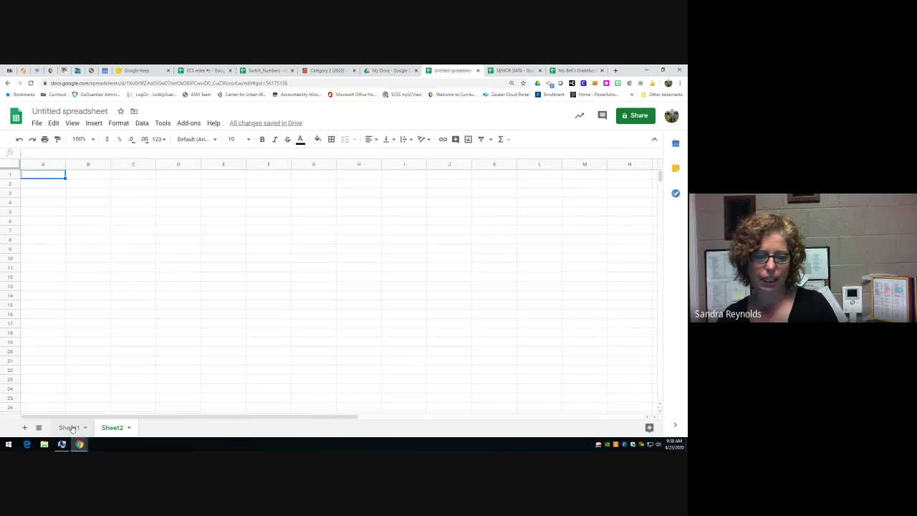
pyautogui.doubleClick(72, 428)
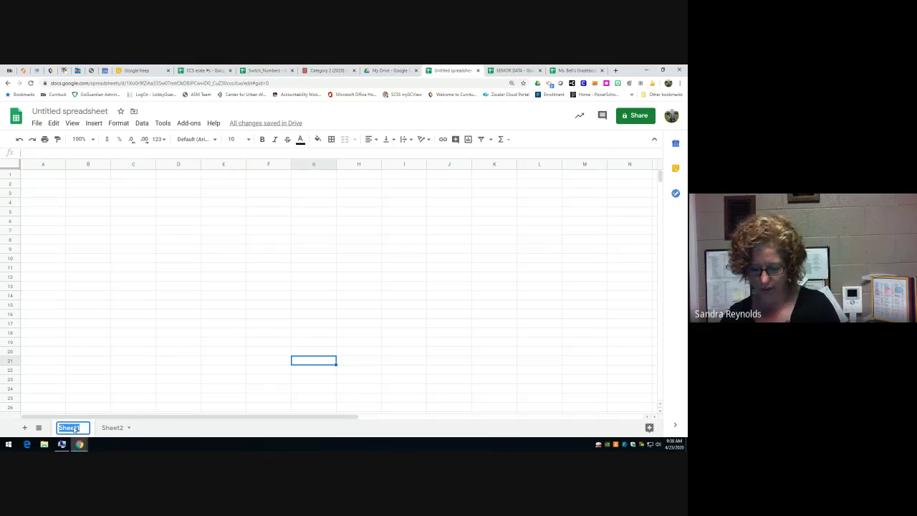
pyautogui.write('Test')
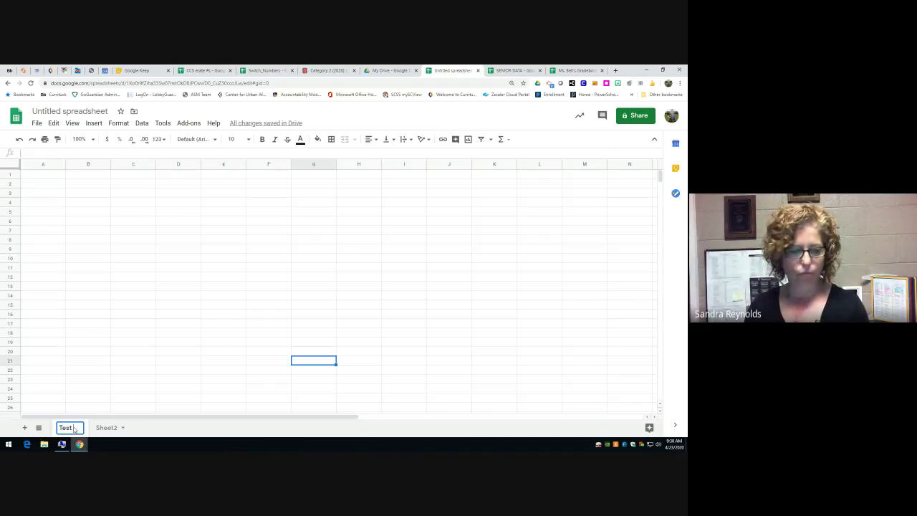
pyautogui.write(' Scores')
pyautogui.press('Return')
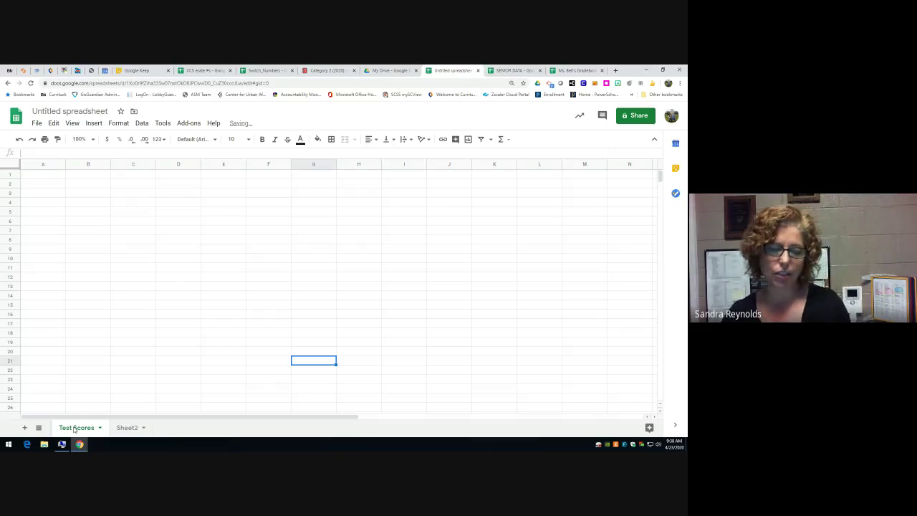
pyautogui.moveTo(88, 430); pyautogui.dragTo(75, 428)
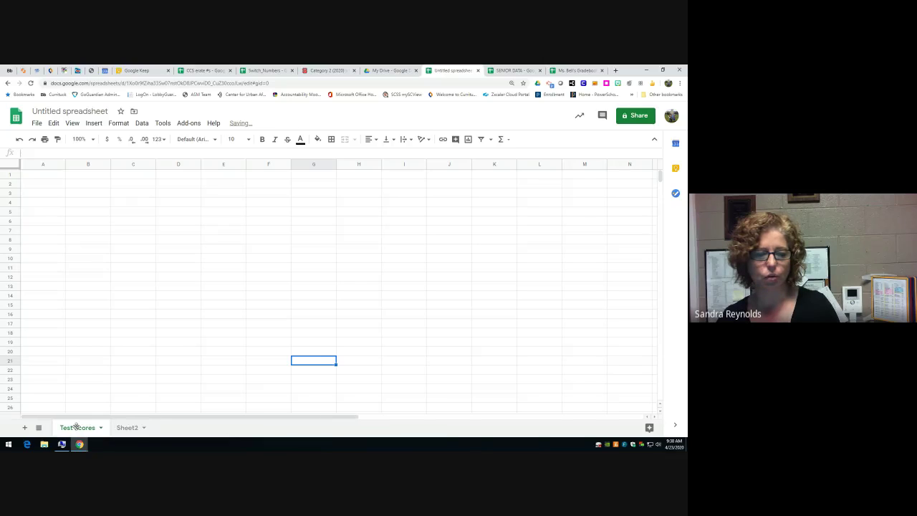
pyautogui.click(127, 429)
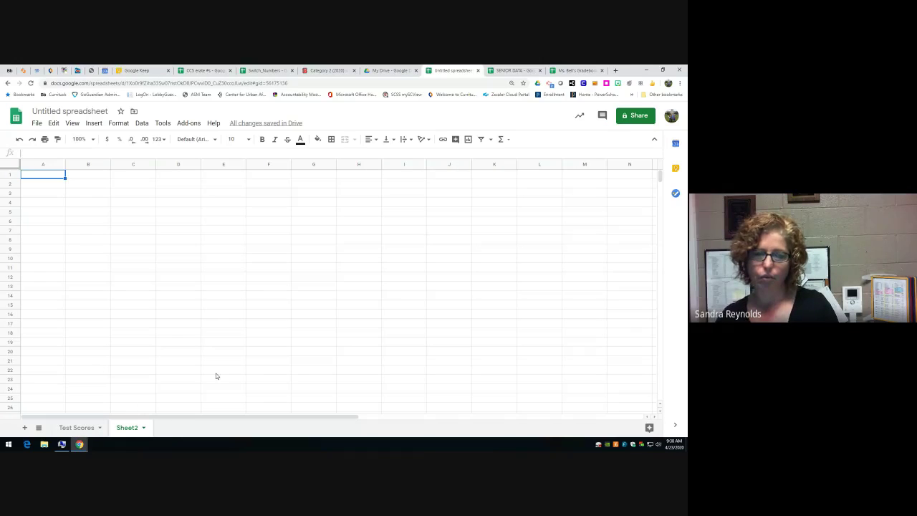
# - View the all-sheets list, close it by selecting C19, then switch to My Drive
pyautogui.click(39, 427)
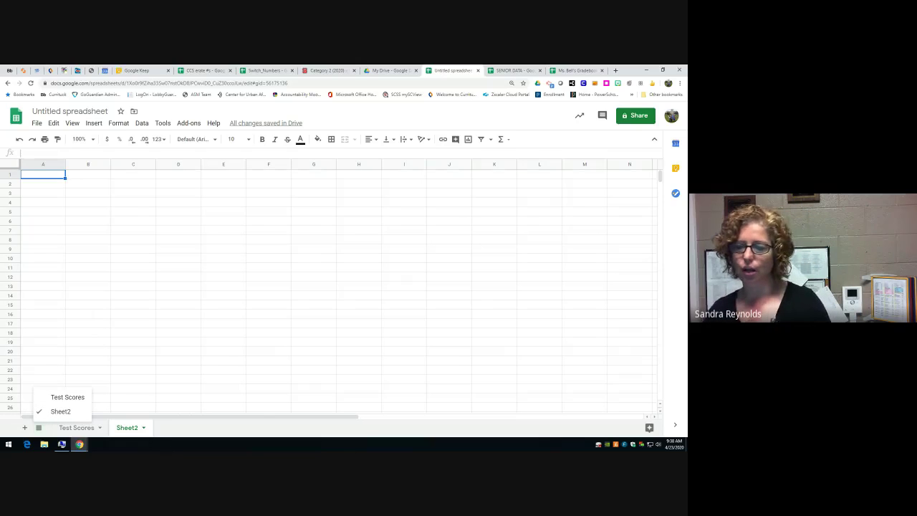
pyautogui.click(147, 344)
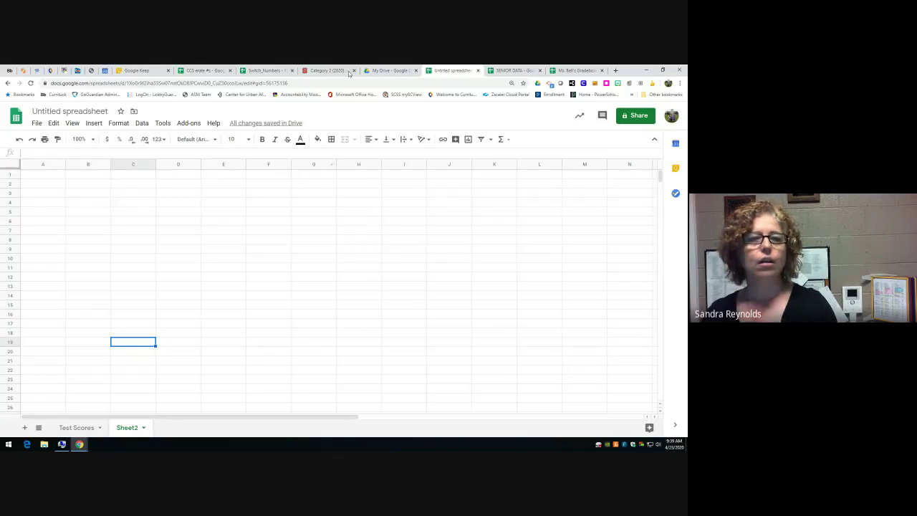
pyautogui.click(391, 70)
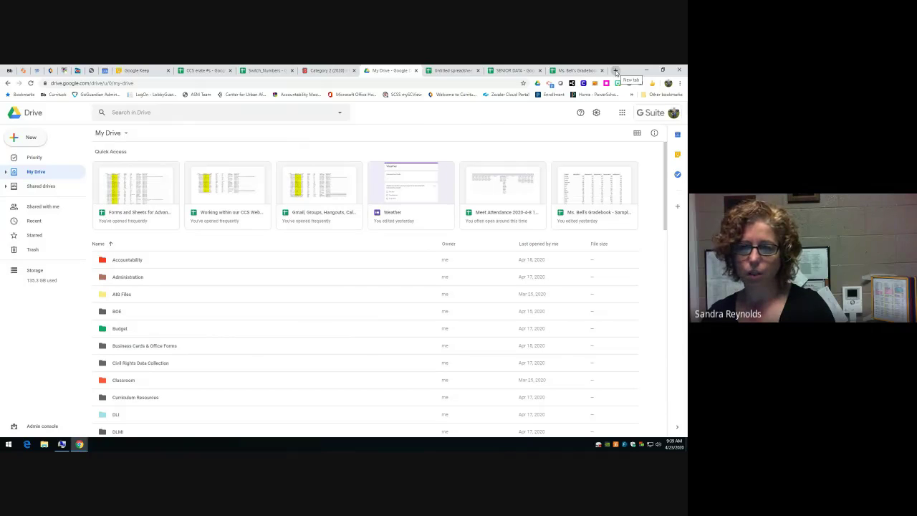
# - Look at the untitled spreadsheet's File menu, then switch to the sample gradebook spreadsheet
pyautogui.click(449, 71)
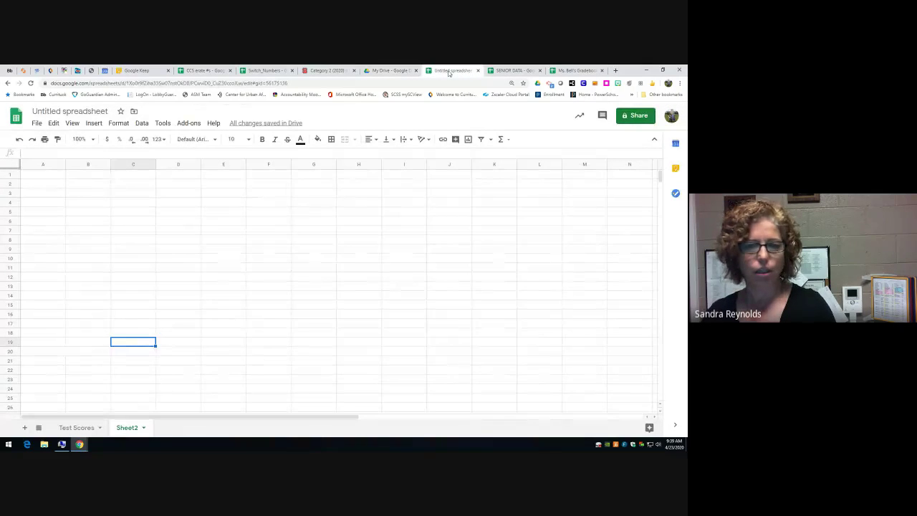
pyautogui.click(37, 124)
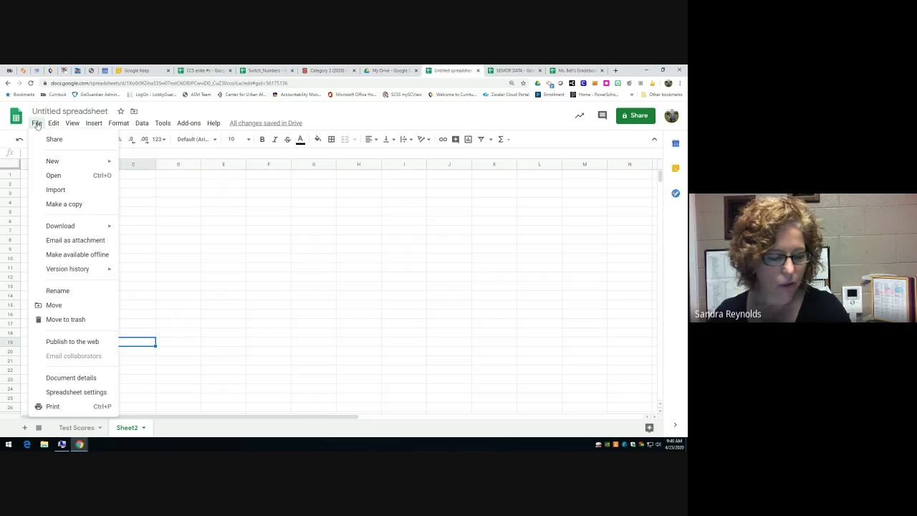
pyautogui.moveTo(94, 123)
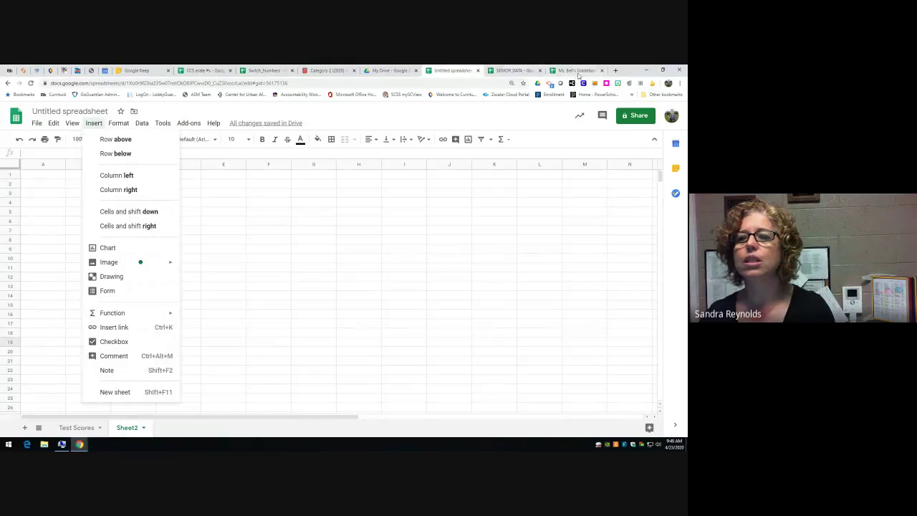
pyautogui.click(578, 74)
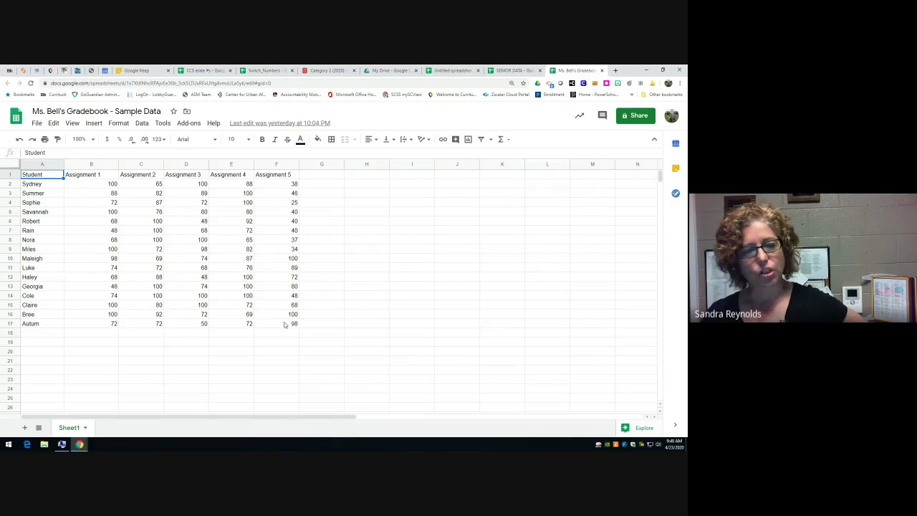
# - Select the gradebook range A1:F17 and open the Format menu
pyautogui.moveTo(37, 174); pyautogui.dragTo(276, 323)
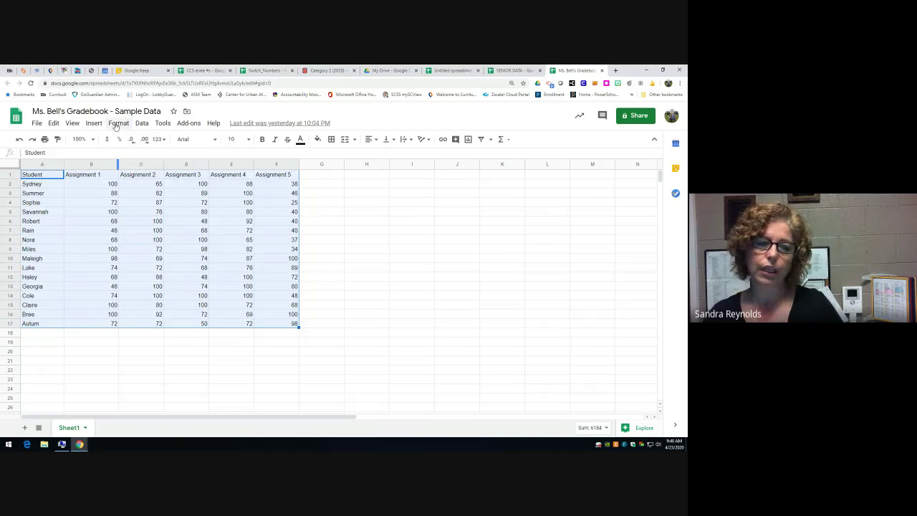
pyautogui.click(71, 124)
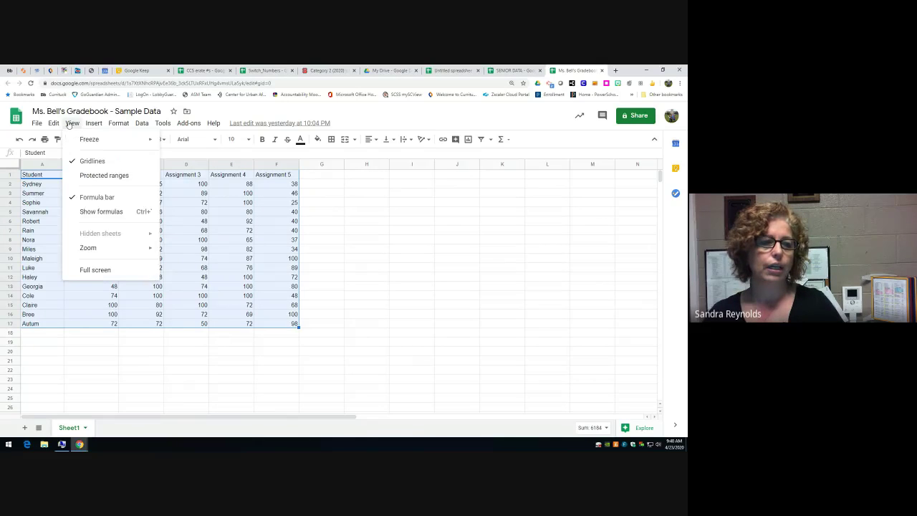
pyautogui.moveTo(115, 123)
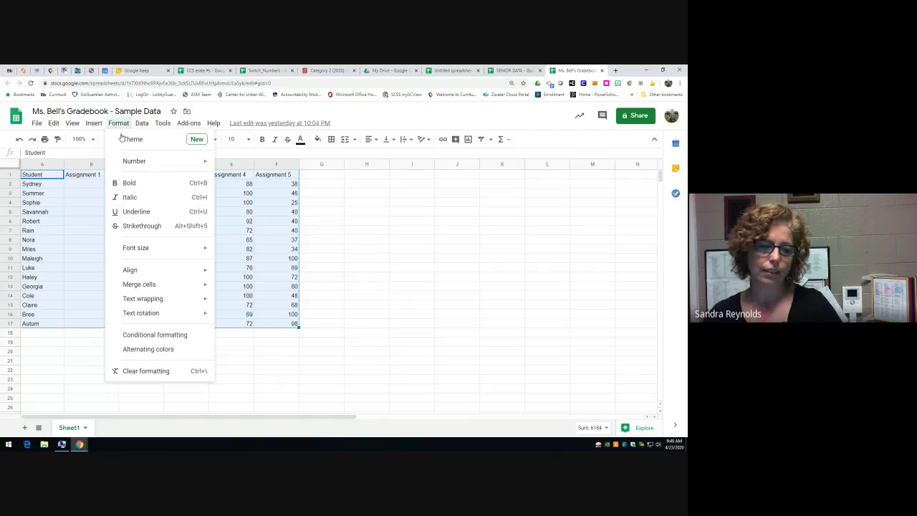
# - Band A1:F17 with the purple default alternating colours, then select the whole sheet
pyautogui.click(146, 349)
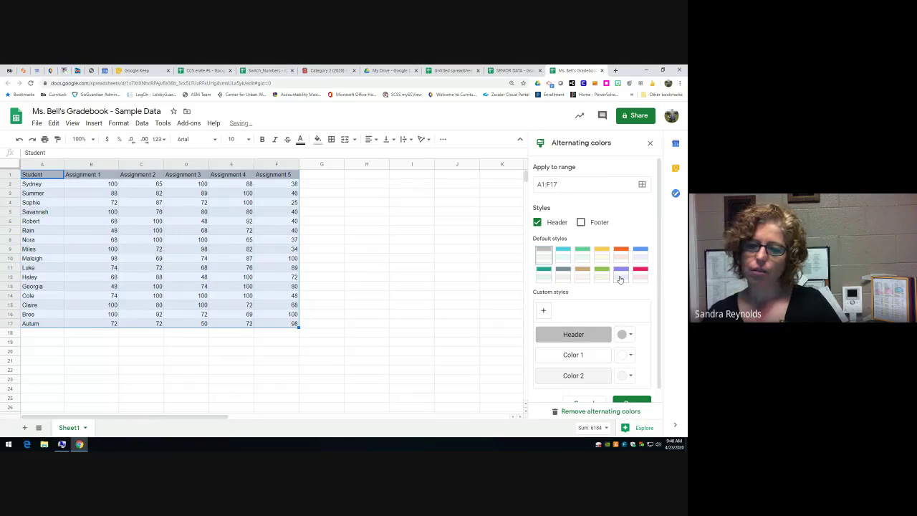
pyautogui.click(621, 278)
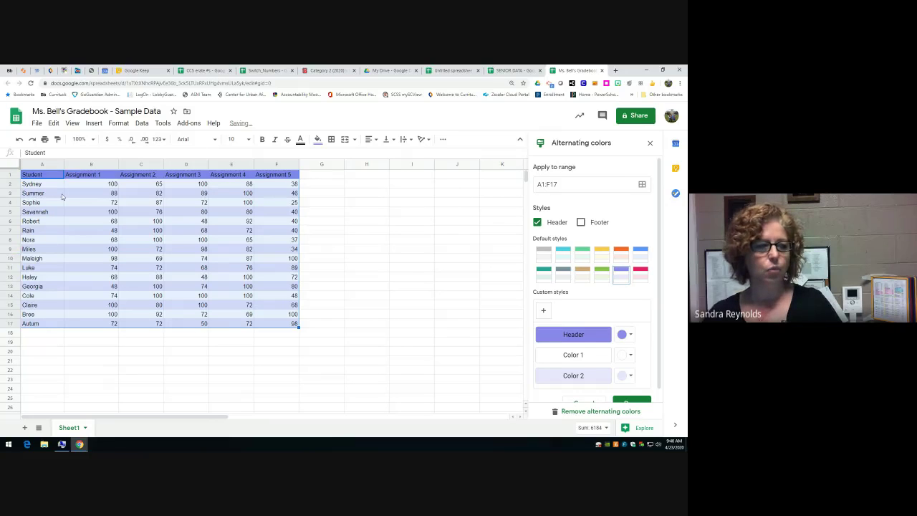
pyautogui.click(12, 165)
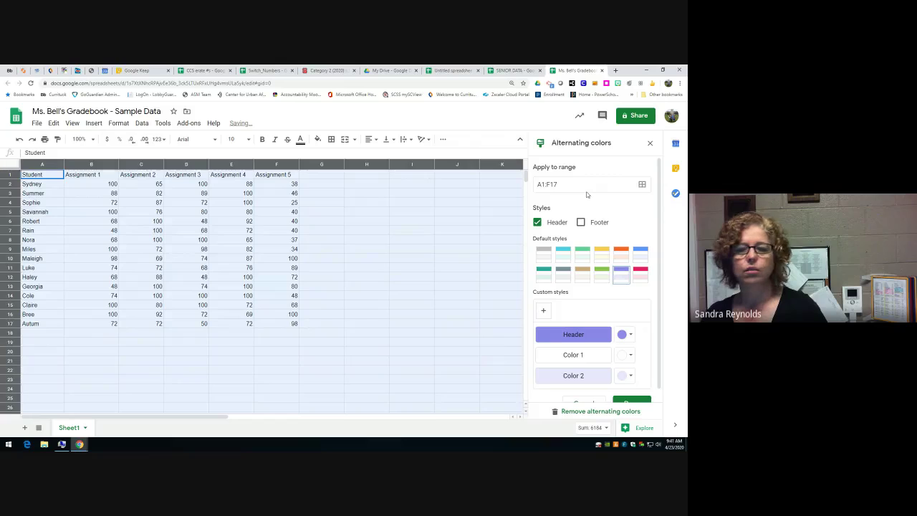
# - Try changing the banding range from A1:F17 to A1:K17, then dismiss the resulting range error
pyautogui.click(642, 184)
pyautogui.click(336, 264)
pyautogui.tripleClick(337, 265)
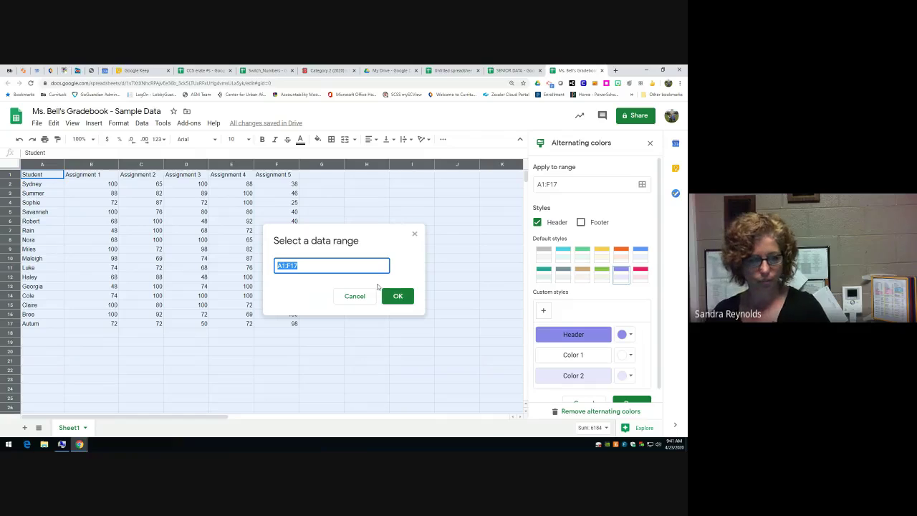
pyautogui.write('a1')
pyautogui.press('BackSpace')
pyautogui.press('BackSpace')
pyautogui.write('A1:')
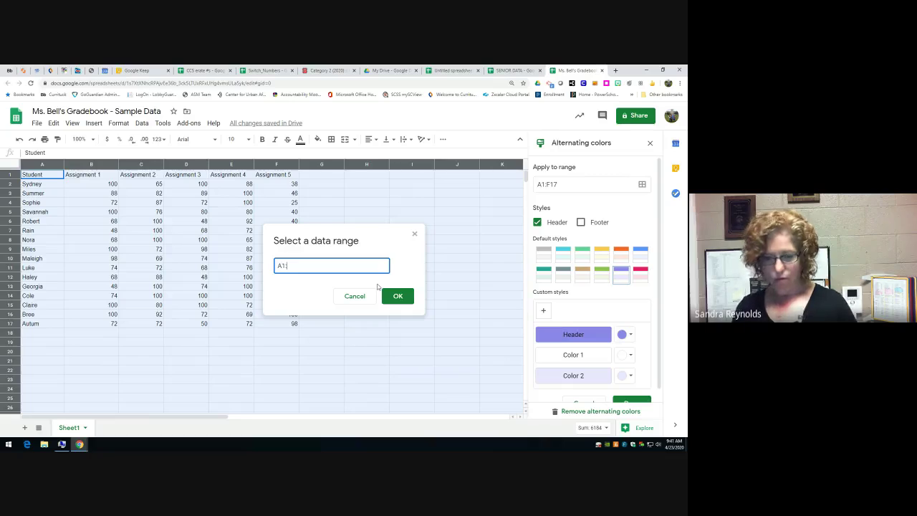
pyautogui.write('K')
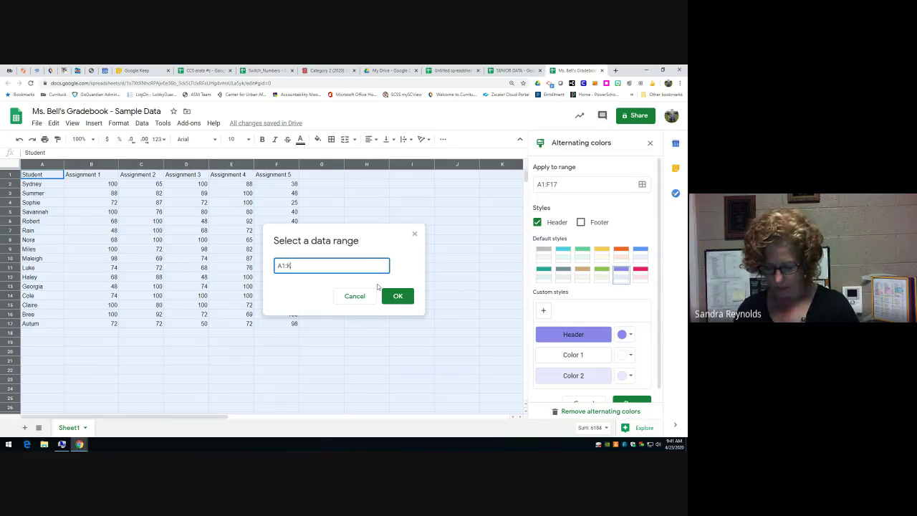
pyautogui.write(':1')
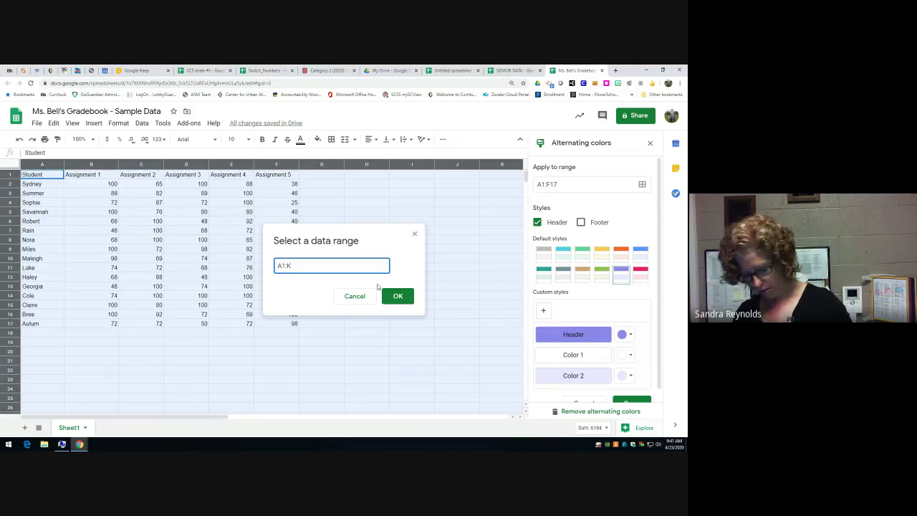
pyautogui.write('17')
pyautogui.press('Return')
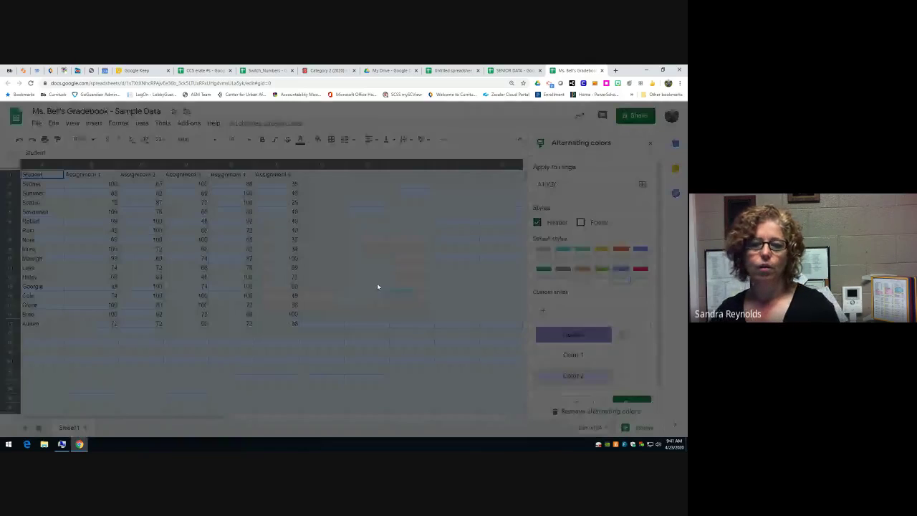
pyautogui.click(442, 288)
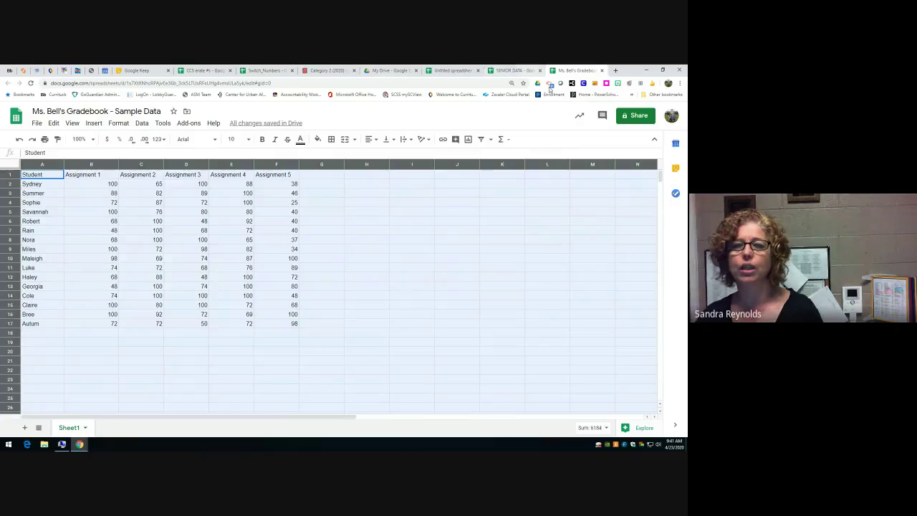
# - Apply purple alternating colours to the entire SENIOR DATA sheet, then go back to the gradebook
pyautogui.click(513, 70)
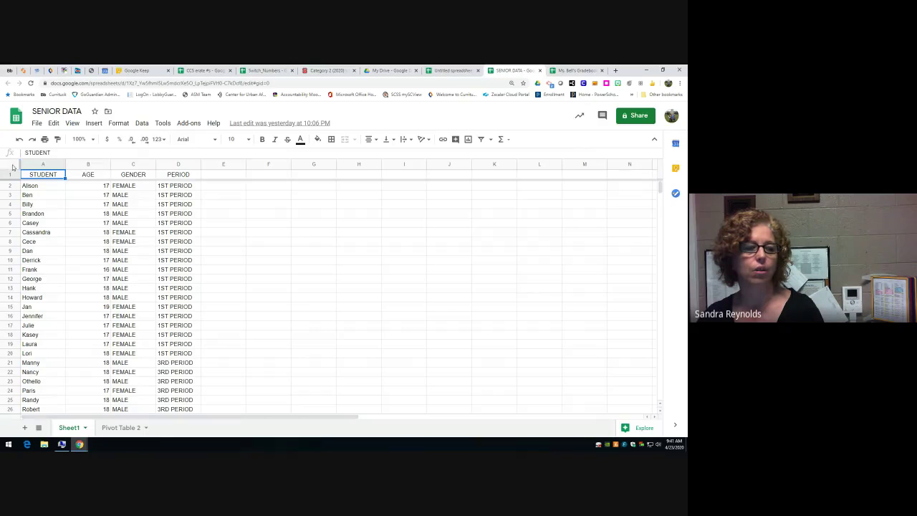
pyautogui.click(12, 167)
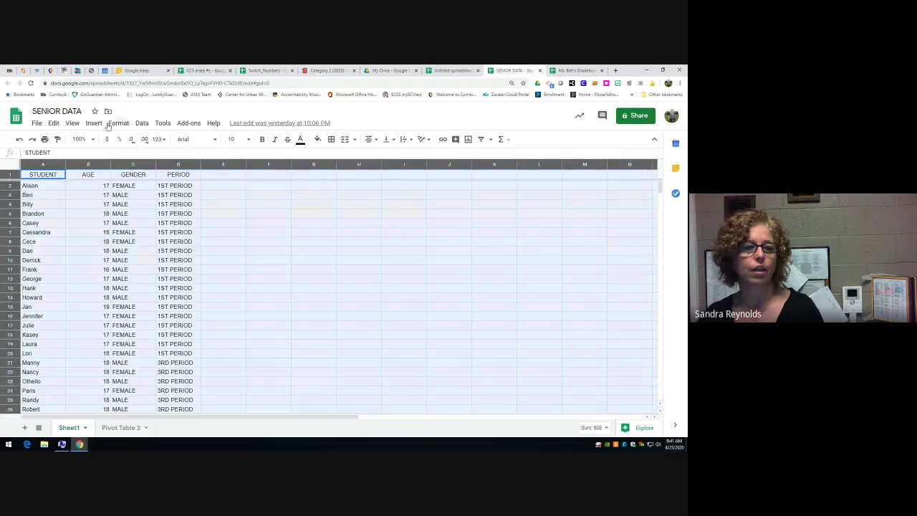
pyautogui.click(118, 123)
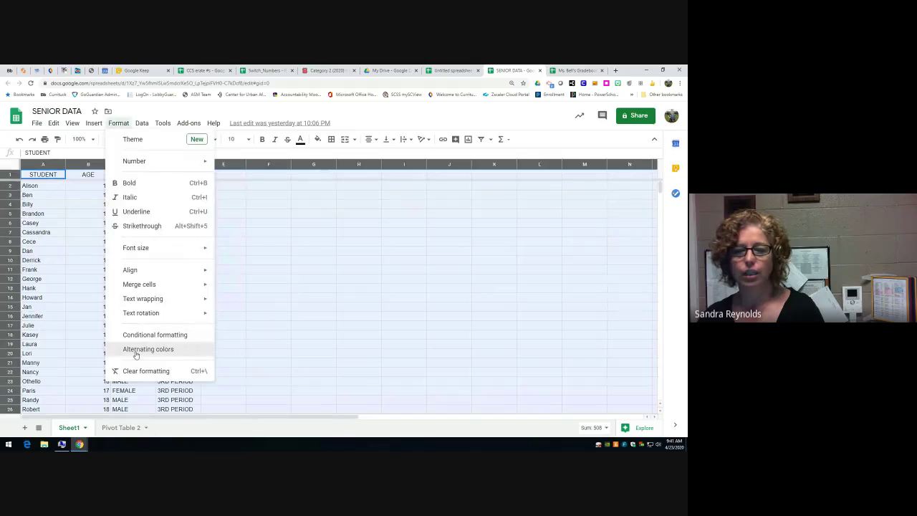
pyautogui.click(143, 349)
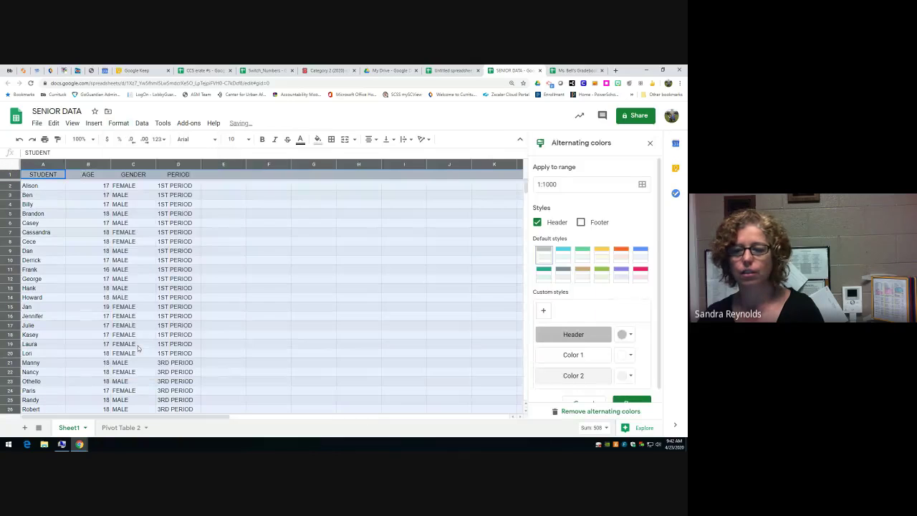
pyautogui.click(621, 272)
pyautogui.scroll(-1, 634, 376)
pyautogui.click(632, 390)
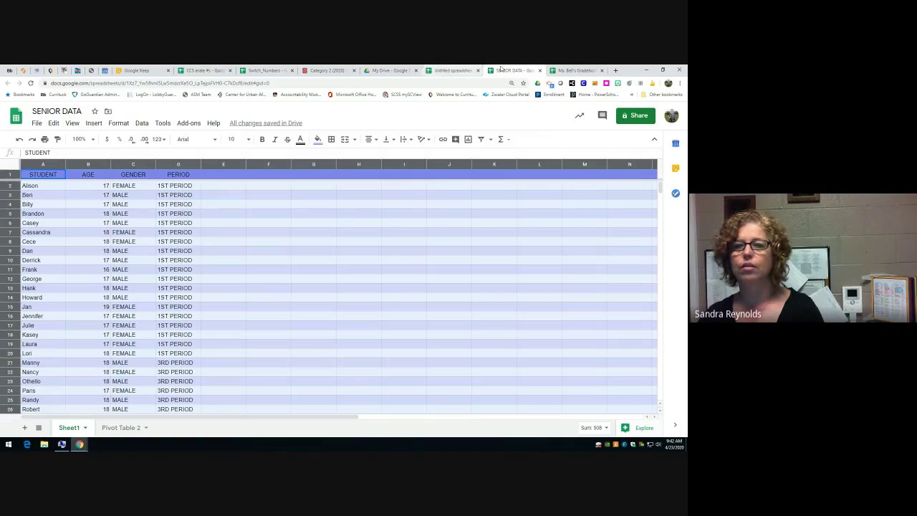
pyautogui.click(573, 70)
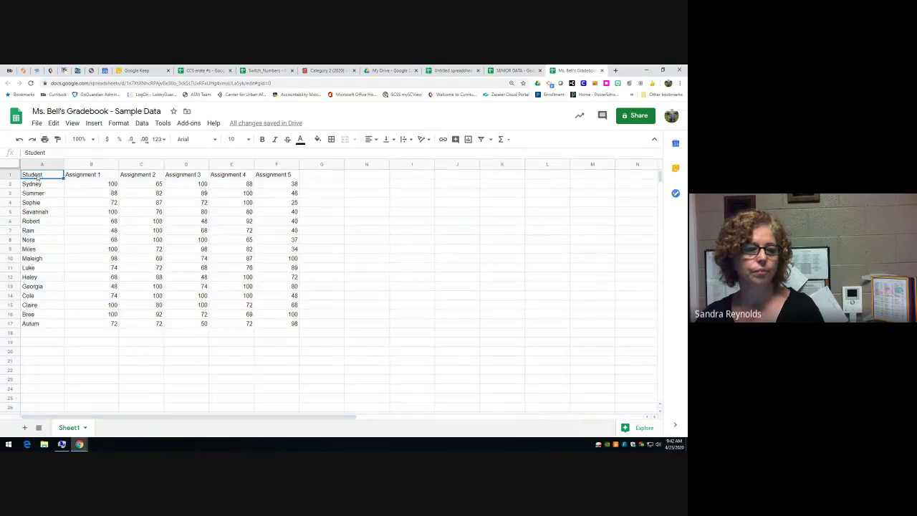
# - Apply teal alternating colours to the grade table A1:F18
pyautogui.moveTo(37, 176); pyautogui.dragTo(279, 336)
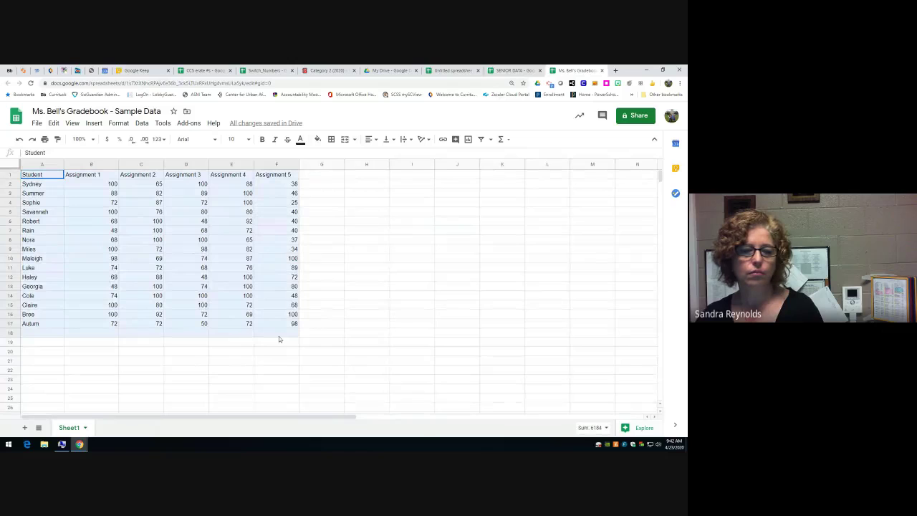
pyautogui.click(119, 123)
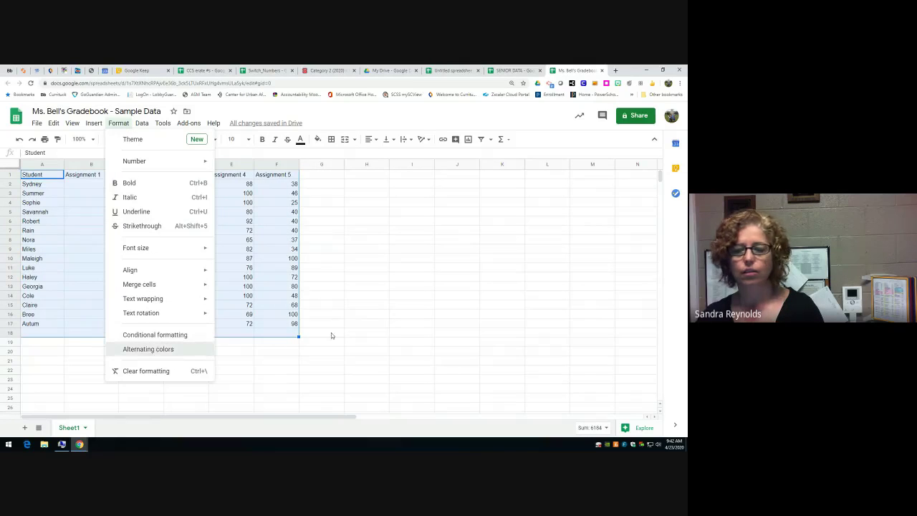
pyautogui.click(148, 349)
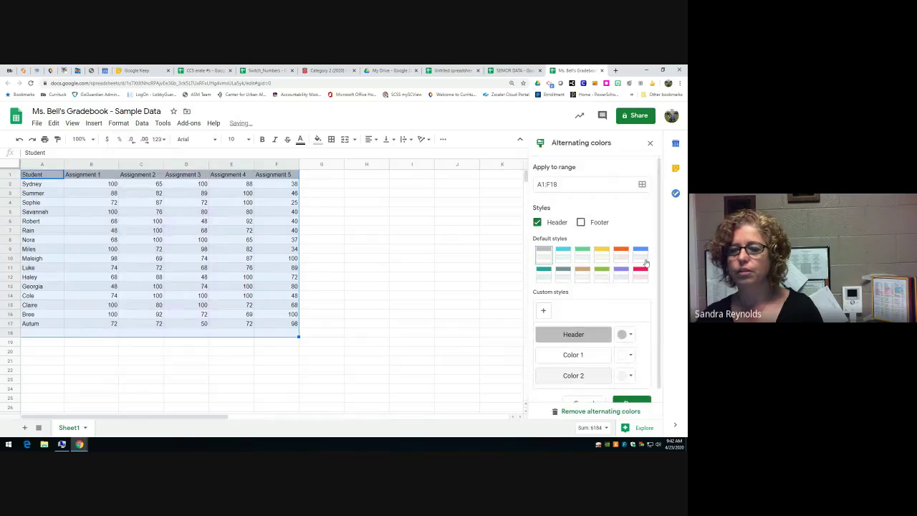
pyautogui.click(564, 258)
pyautogui.click(623, 401)
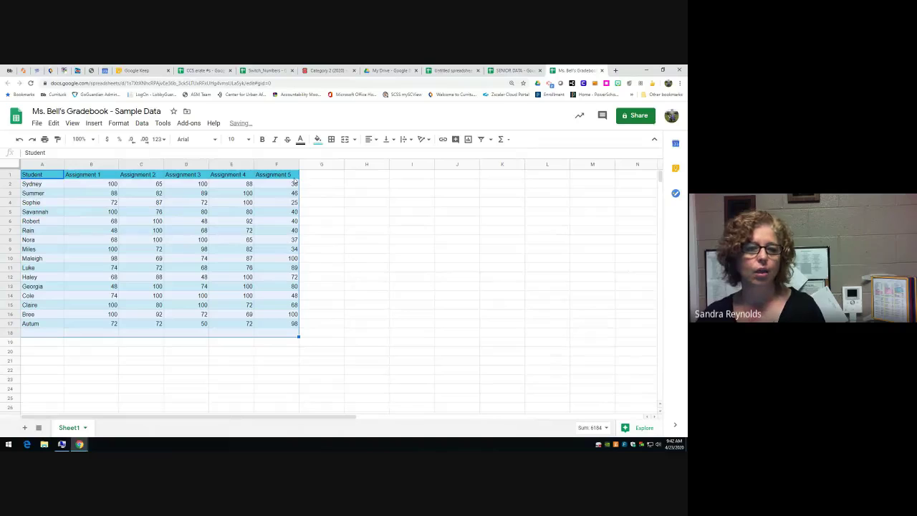
pyautogui.click(71, 177)
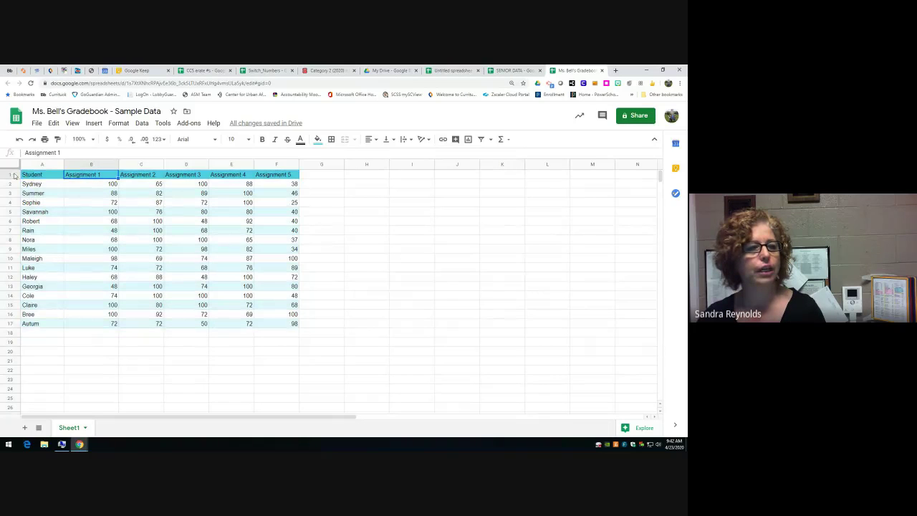
# - Make the header row A1:F1 centred and bold
pyautogui.moveTo(30, 176); pyautogui.dragTo(281, 179)
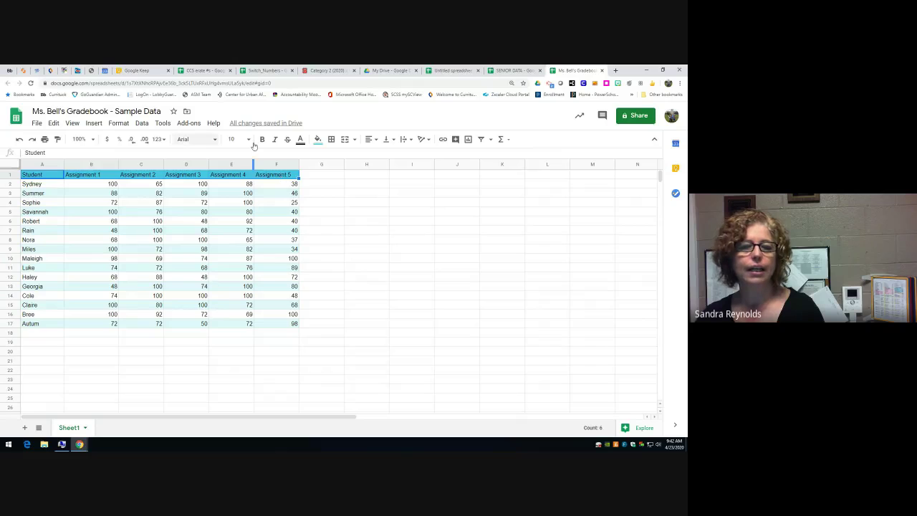
pyautogui.click(367, 139)
pyautogui.click(381, 154)
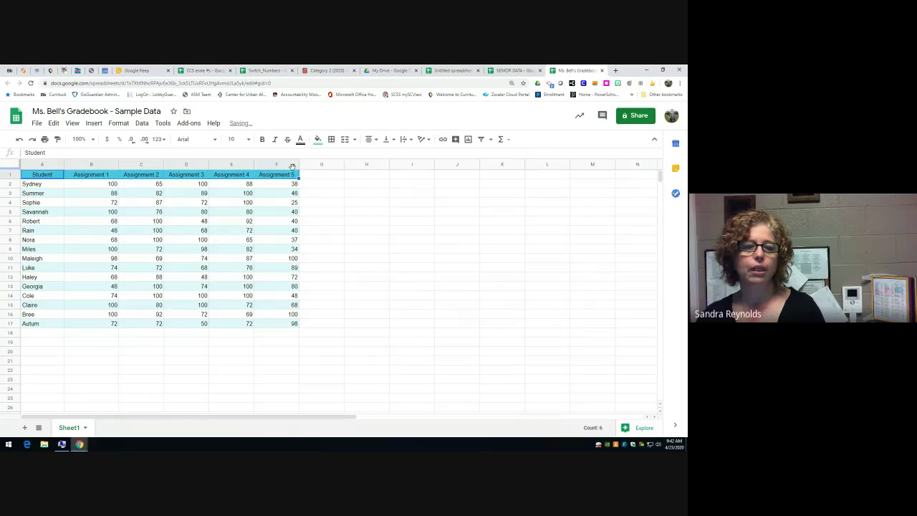
pyautogui.click(262, 139)
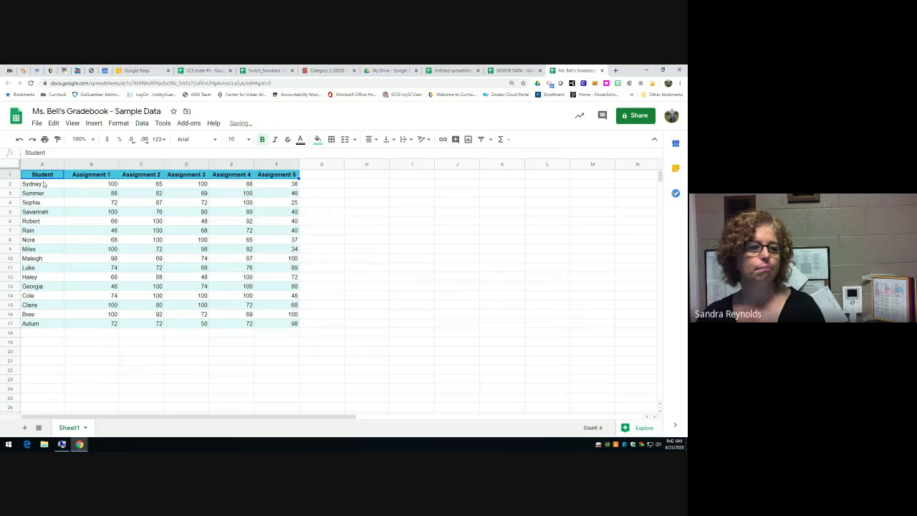
# - Centre the scores in B2:F16 and in row 17
pyautogui.moveTo(98, 184); pyautogui.dragTo(281, 317)
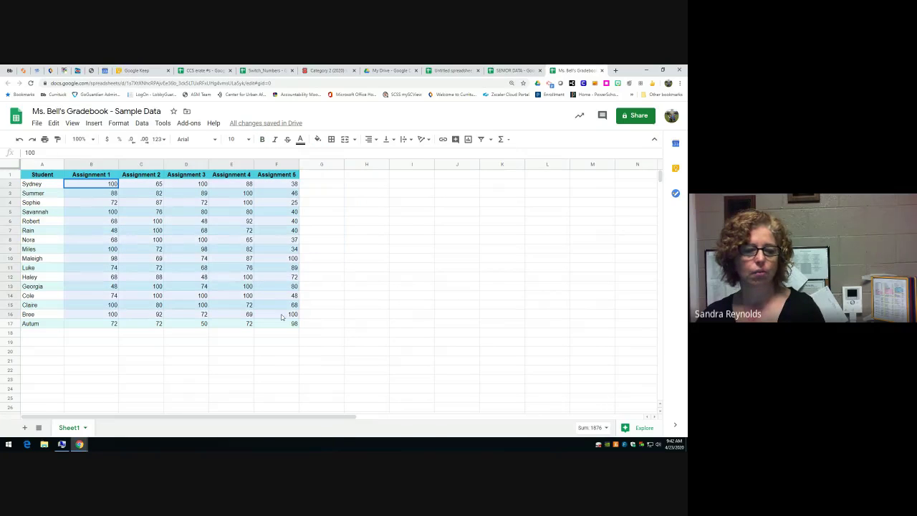
pyautogui.click(370, 139)
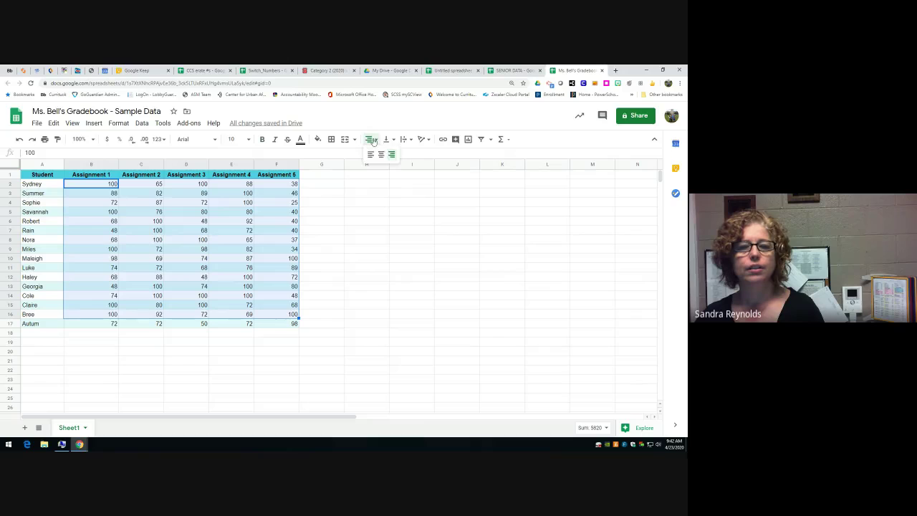
pyautogui.click(381, 155)
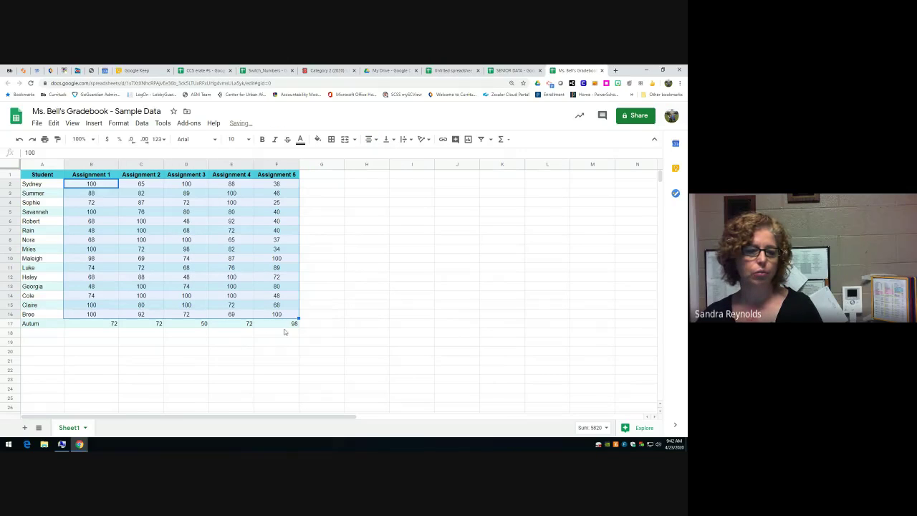
pyautogui.moveTo(284, 328); pyautogui.dragTo(86, 323)
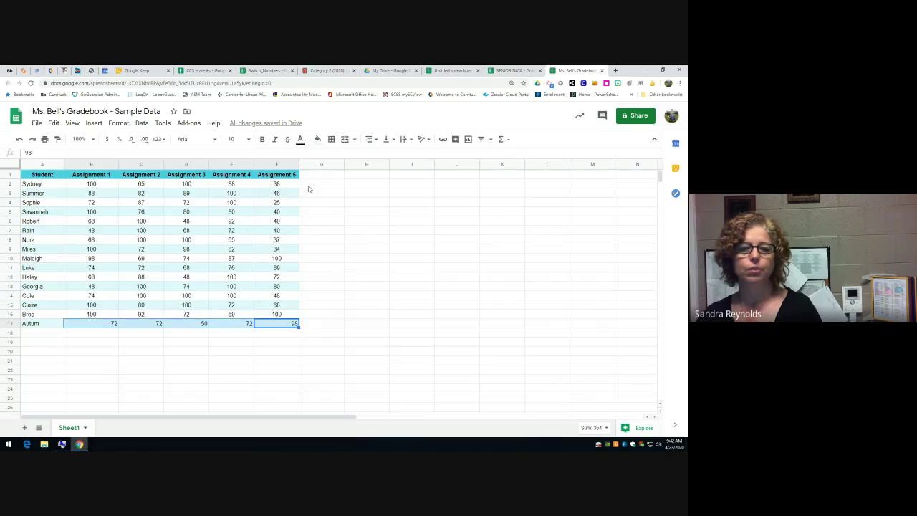
pyautogui.click(370, 139)
pyautogui.click(382, 155)
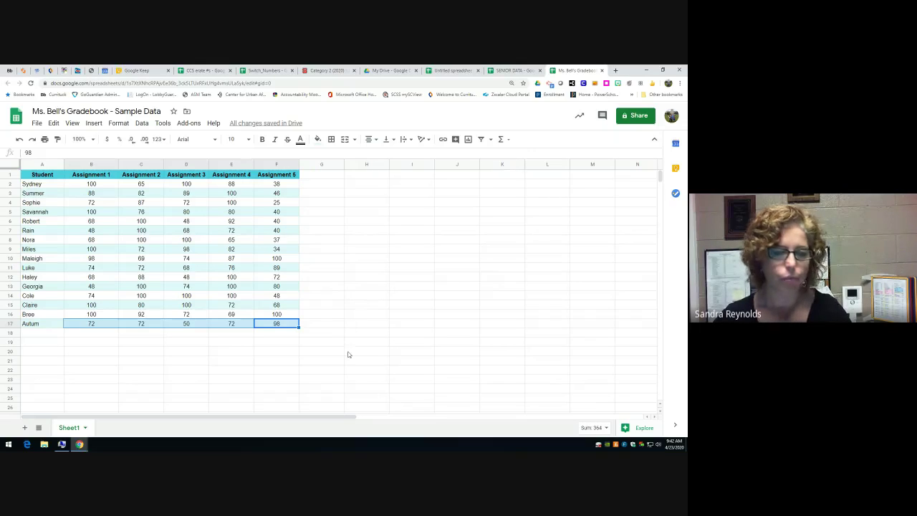
pyautogui.click(321, 333)
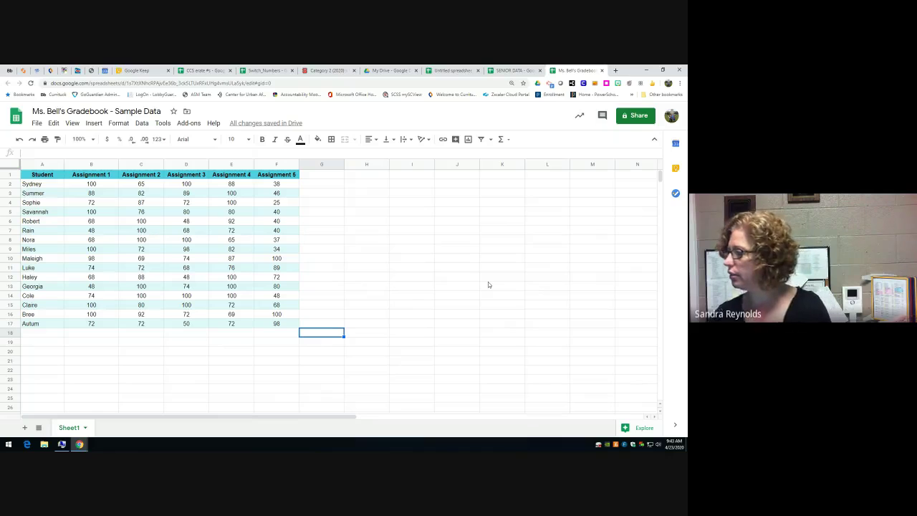
# - Select the gradebook table and pick a double-line border style
pyautogui.moveTo(285, 328); pyautogui.dragTo(46, 177)
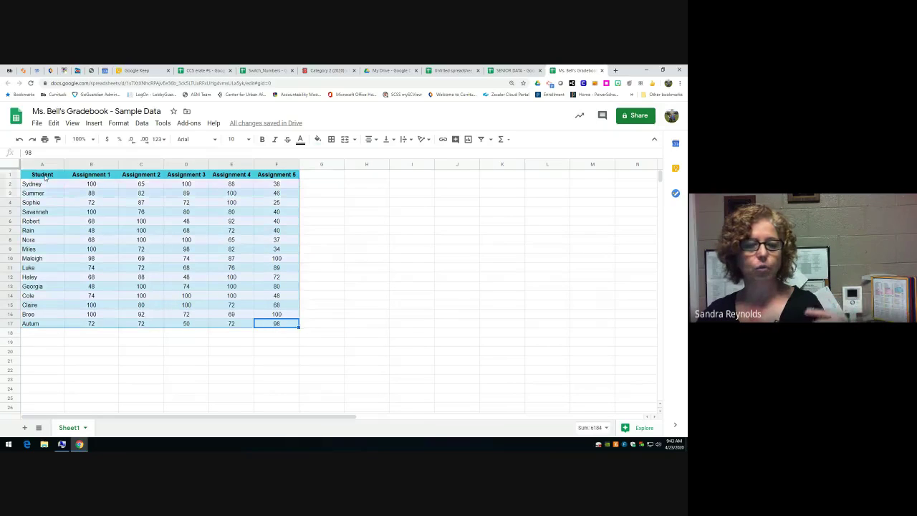
pyautogui.click(332, 141)
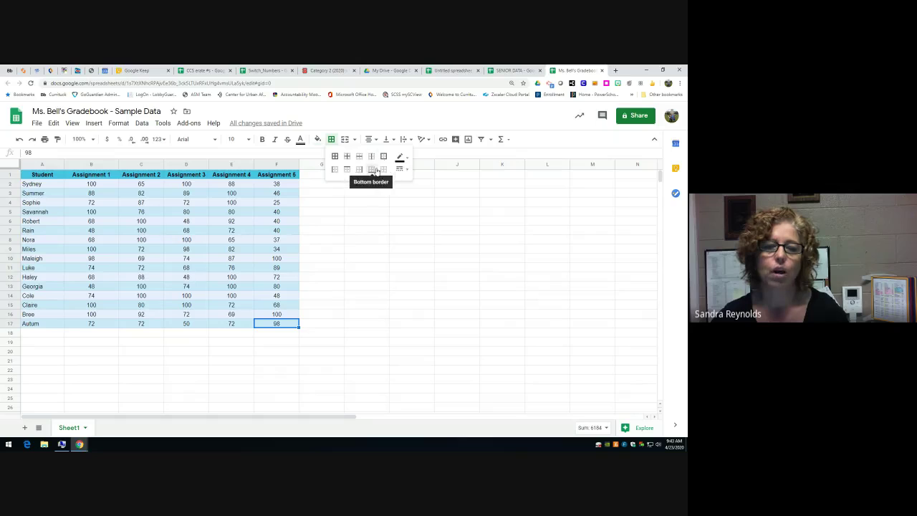
pyautogui.click(399, 169)
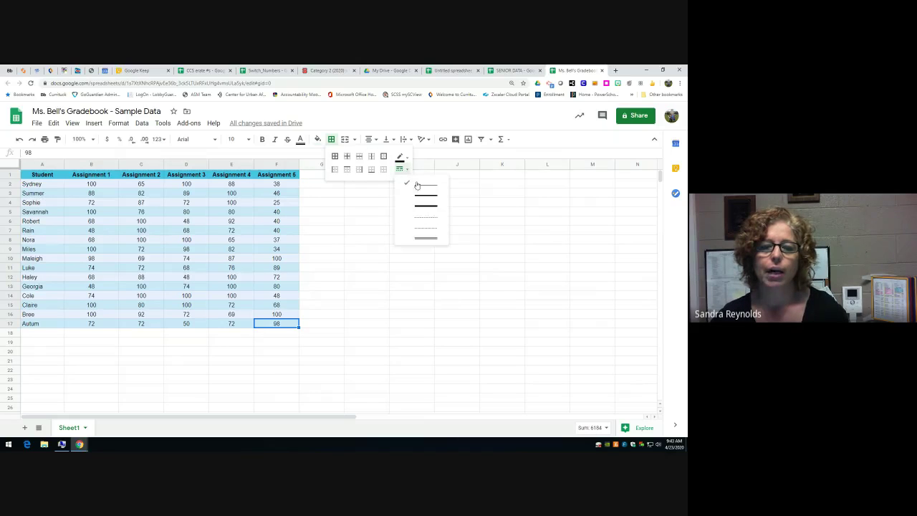
pyautogui.click(401, 157)
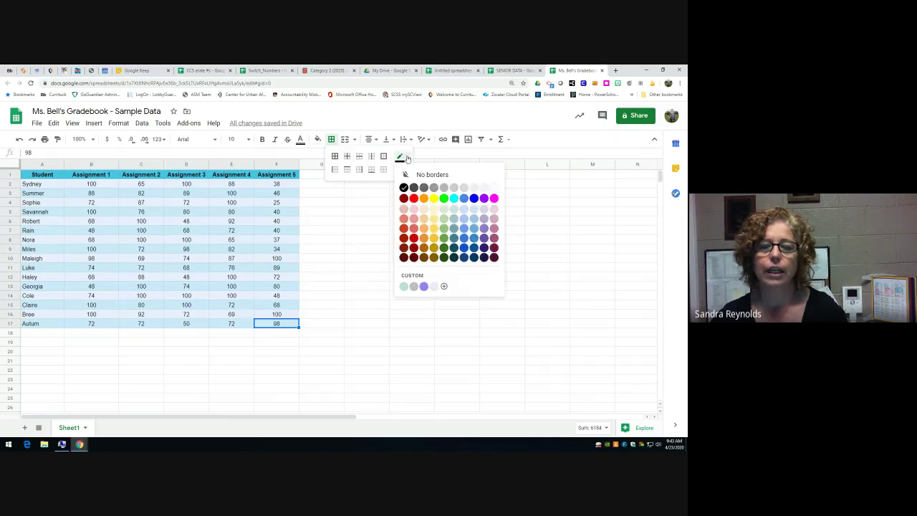
pyautogui.click(405, 159)
pyautogui.click(401, 157)
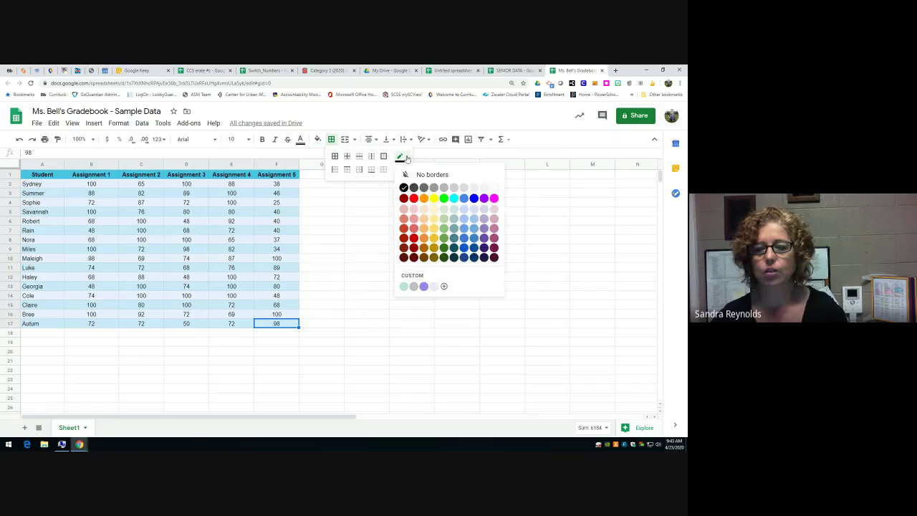
pyautogui.click(403, 159)
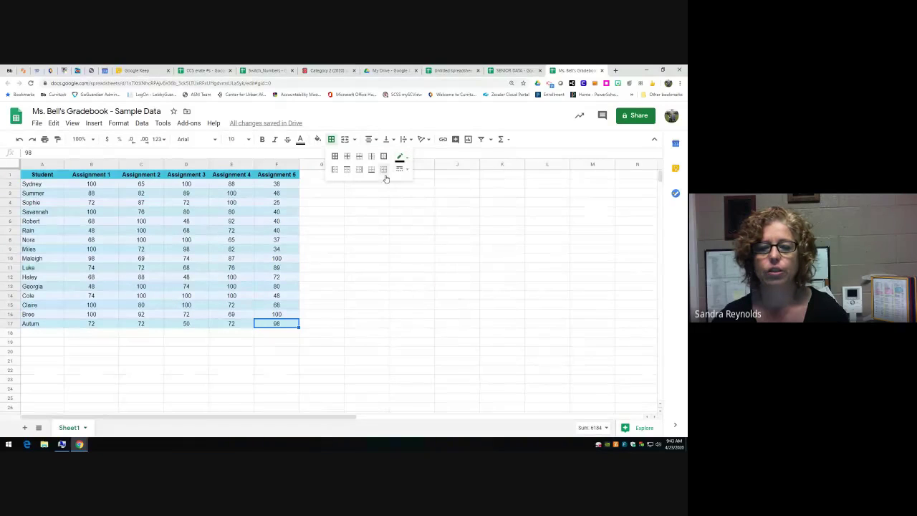
pyautogui.click(402, 170)
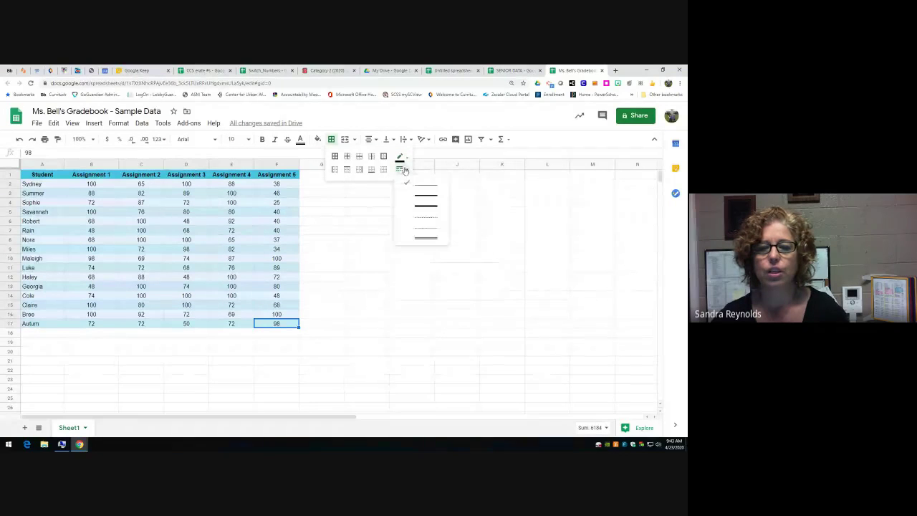
pyautogui.click(412, 240)
# - Put double-line borders on every table cell and slightly widen the Assignment 5 column
pyautogui.click(401, 157)
pyautogui.click(403, 157)
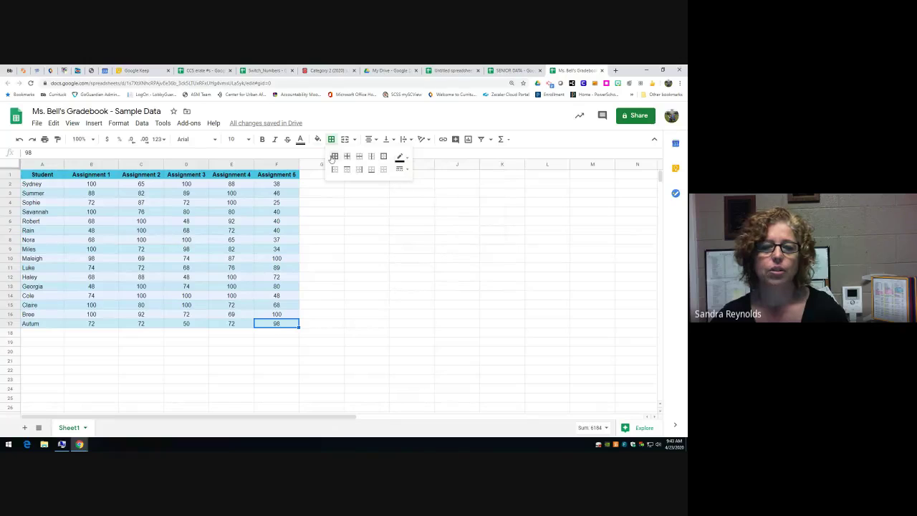
pyautogui.click(334, 157)
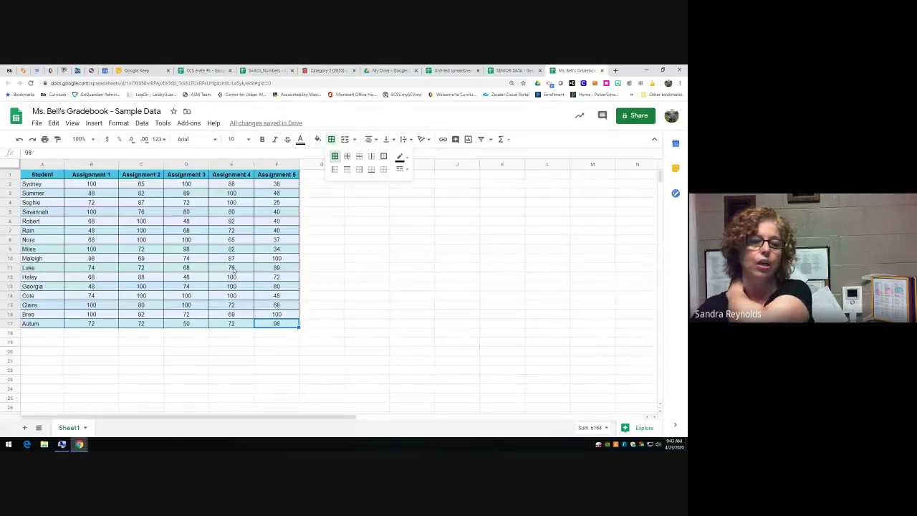
pyautogui.click(341, 232)
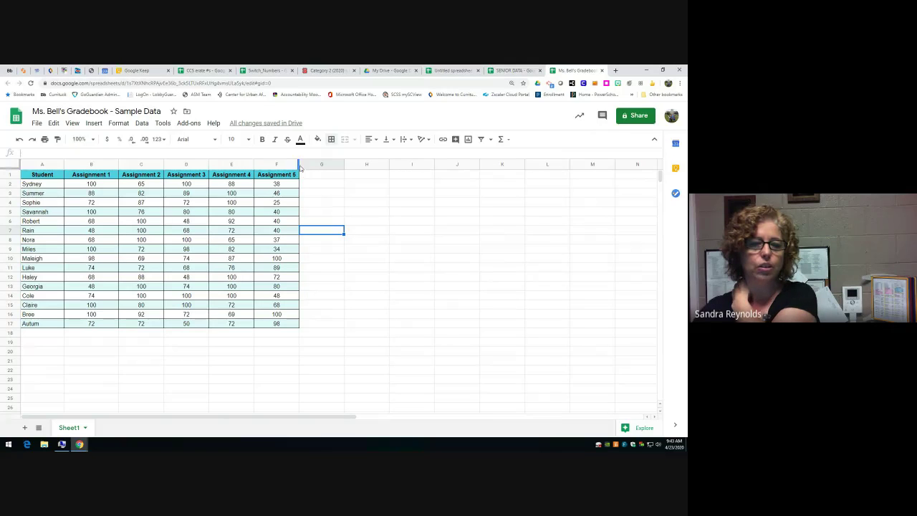
pyautogui.moveTo(299, 164); pyautogui.dragTo(301, 166)
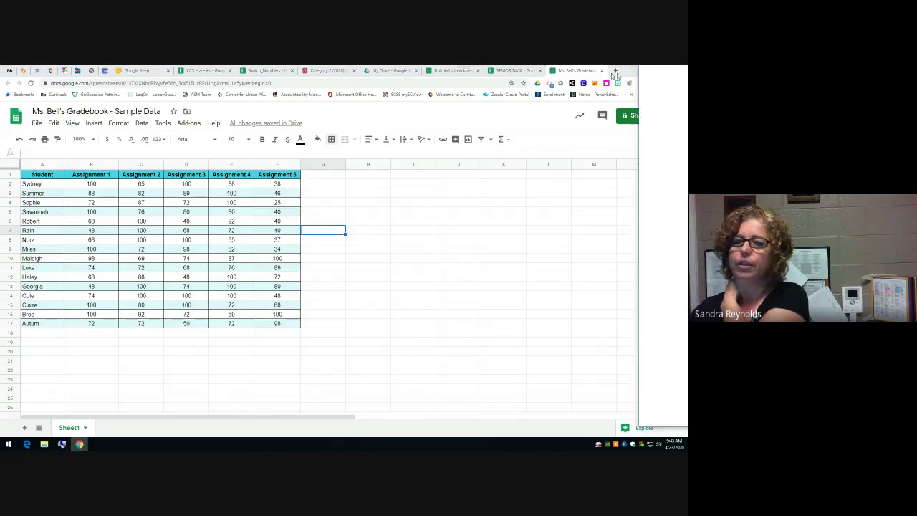
# - Fill the last respondent's email cell B40 in the responses sheet with yellow
pyautogui.click(570, 69)
pyautogui.moveTo(570, 70); pyautogui.dragTo(412, 70)
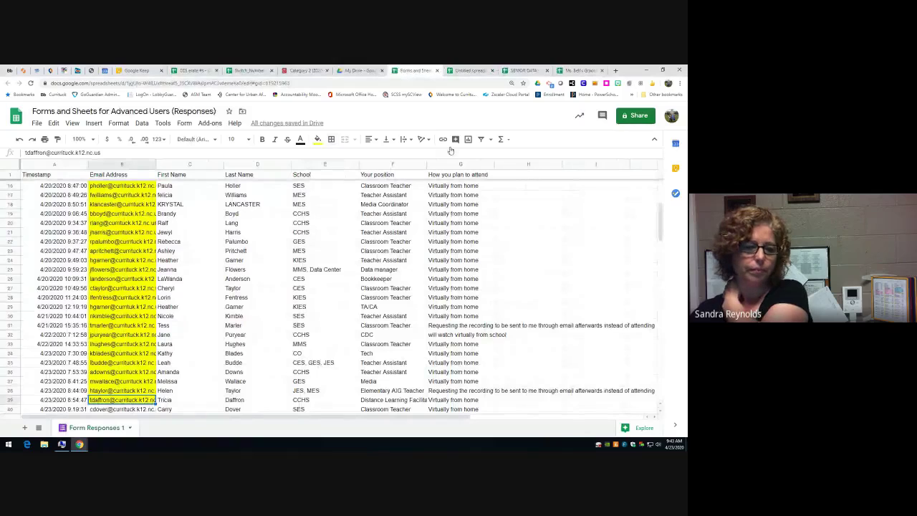
pyautogui.scroll(-1, 432, 209)
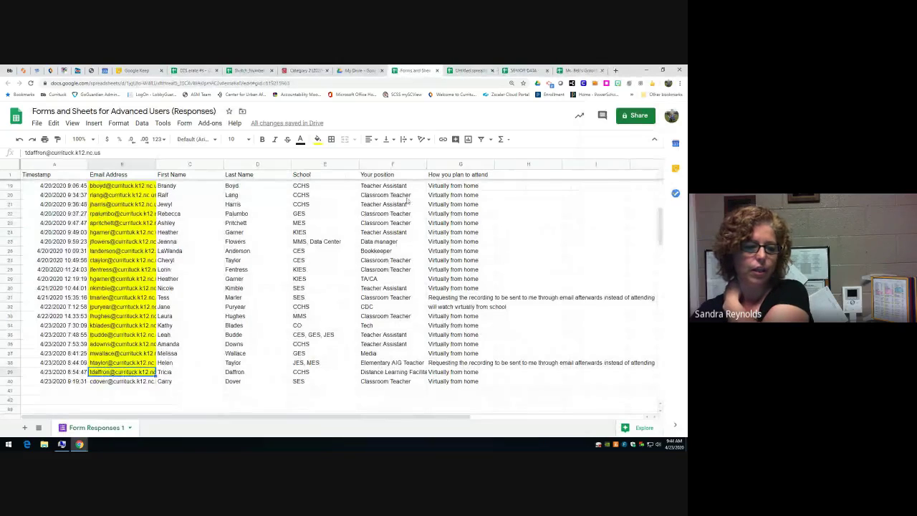
pyautogui.click(113, 381)
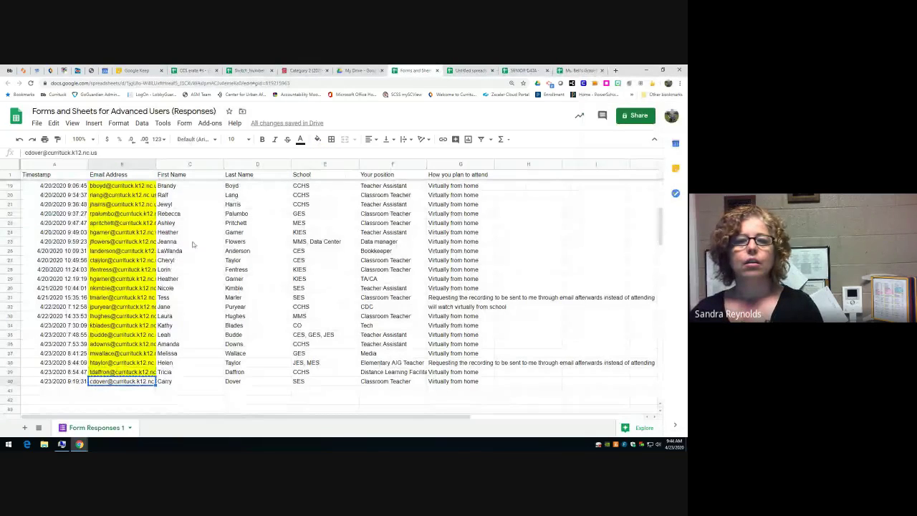
pyautogui.click(317, 139)
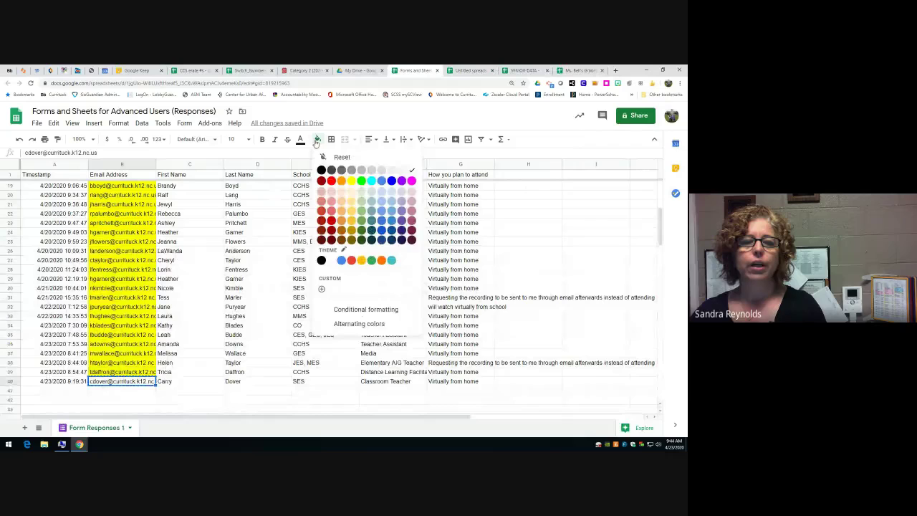
pyautogui.click(351, 180)
# - Add the new registrant's email as a guest of the Forms and Sheets event and send the invitation
pyautogui.click(104, 70)
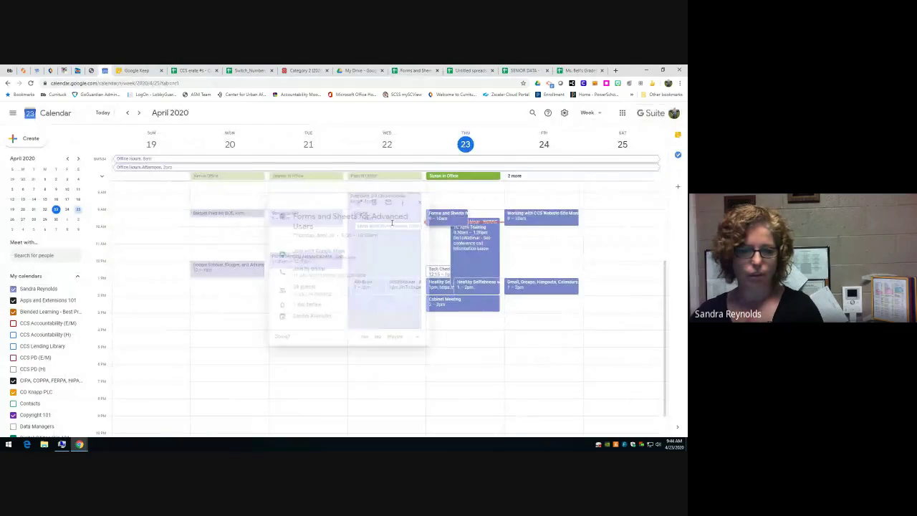
pyautogui.click(354, 202)
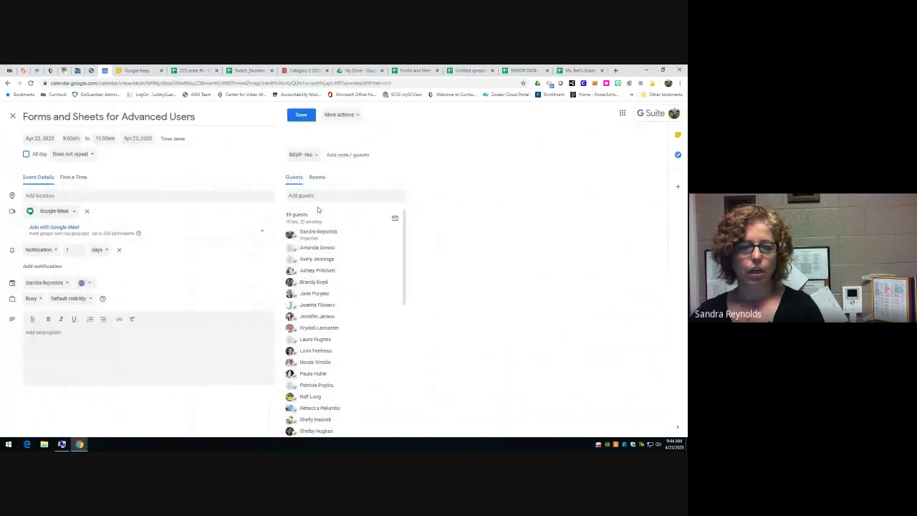
pyautogui.click(317, 194)
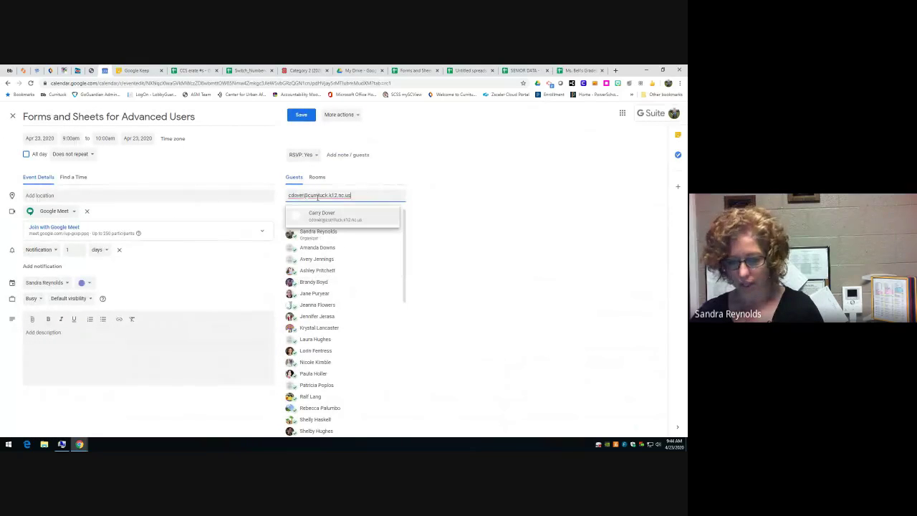
pyautogui.press('Return')
pyautogui.click(305, 117)
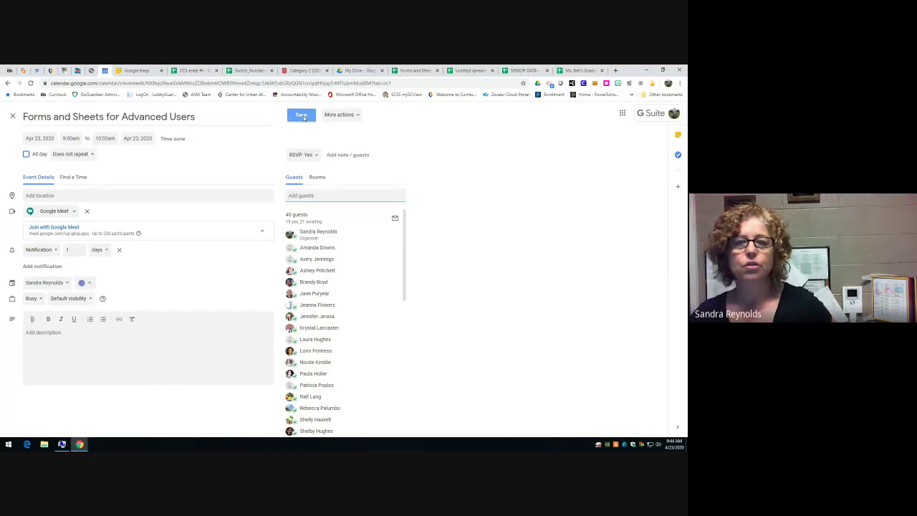
pyautogui.click(412, 283)
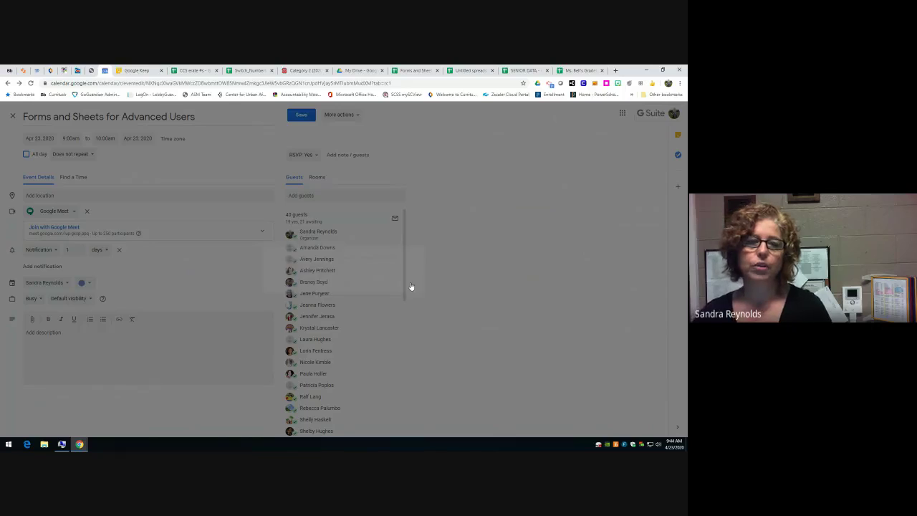
pyautogui.click(416, 71)
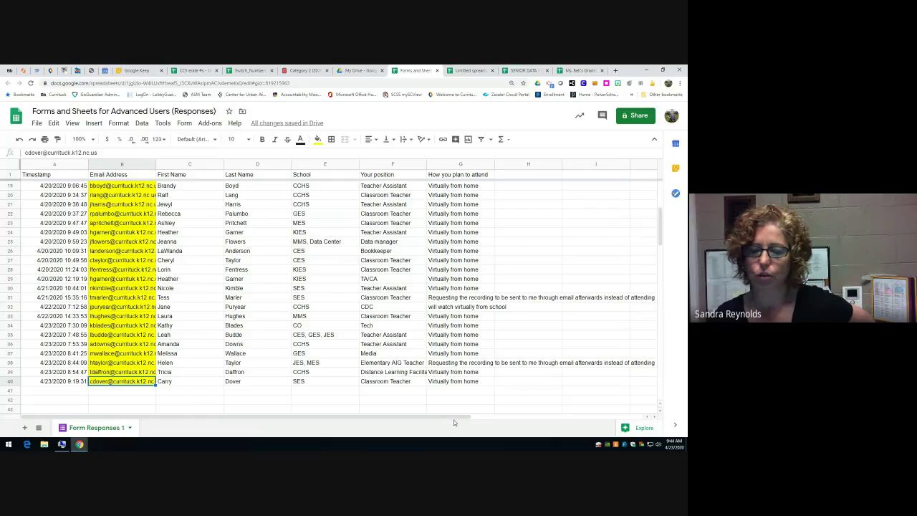
# - Enter 'Date' in H31 to cut off the long G31 answer, then select column G
pyautogui.moveTo(453, 419); pyautogui.dragTo(520, 419)
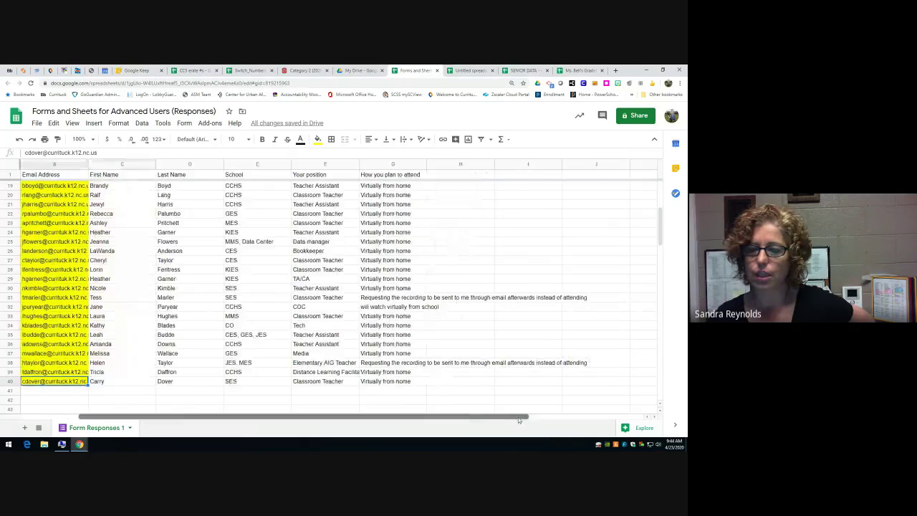
pyautogui.click(451, 298)
pyautogui.write('Date')
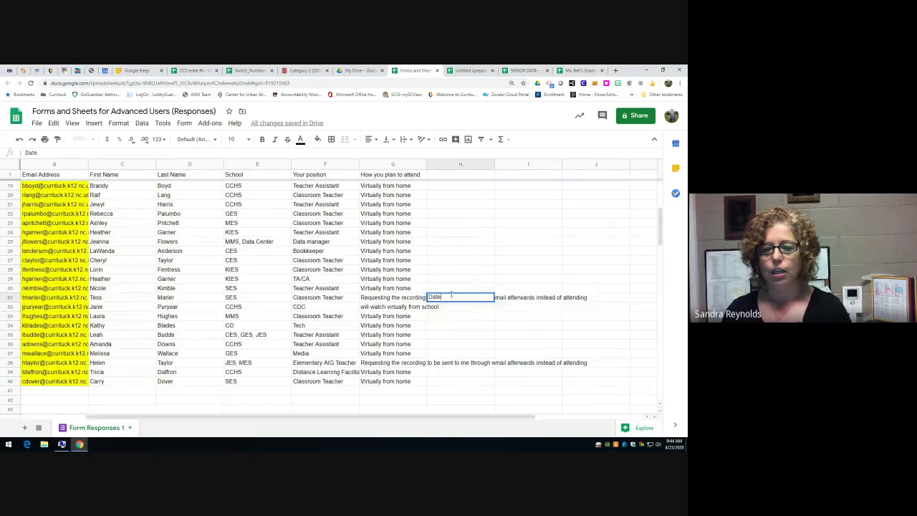
pyautogui.press('Return')
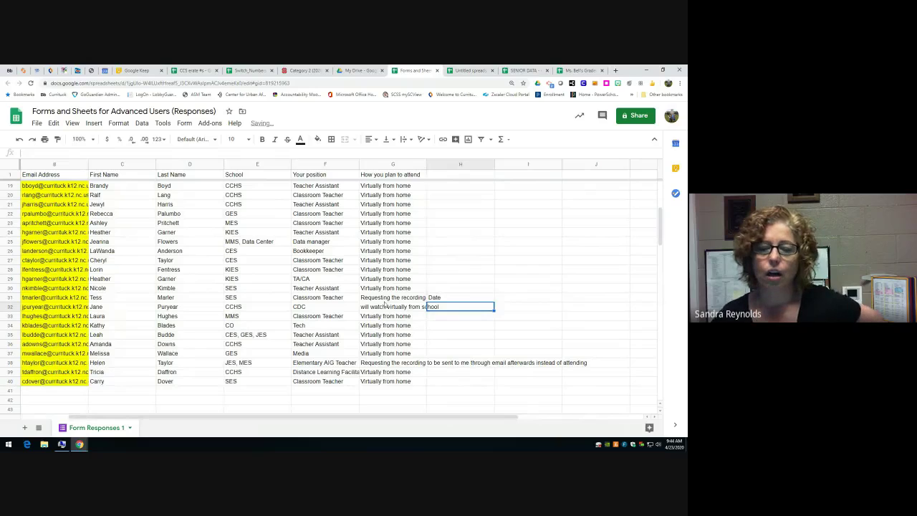
pyautogui.click(393, 297)
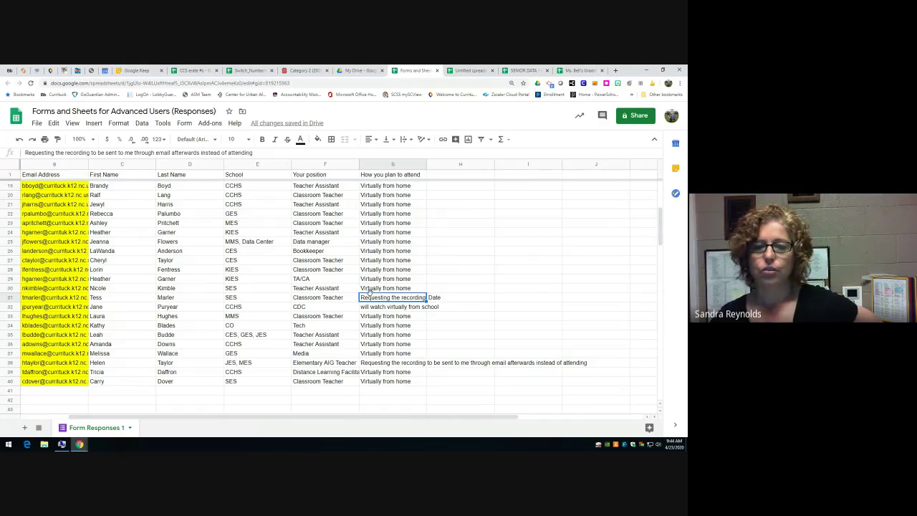
pyautogui.click(389, 166)
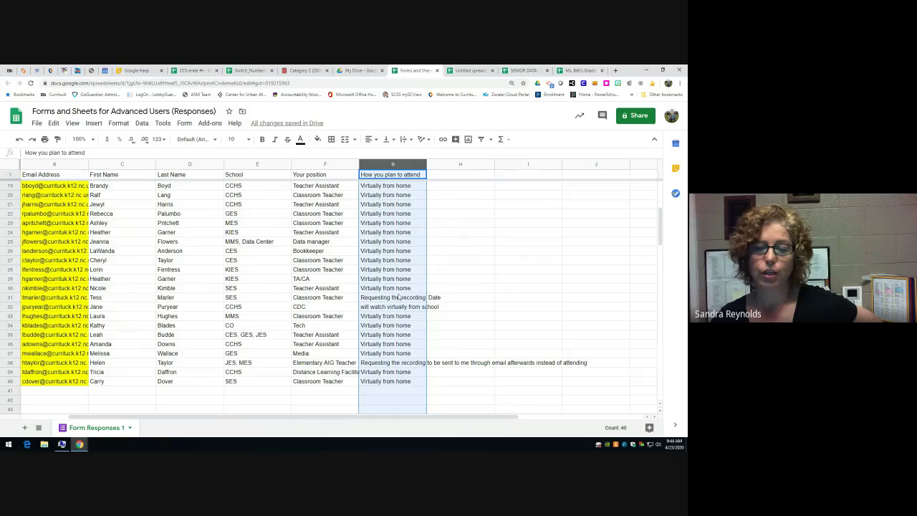
# - Wrap the long attendance responses in column G
pyautogui.click(405, 139)
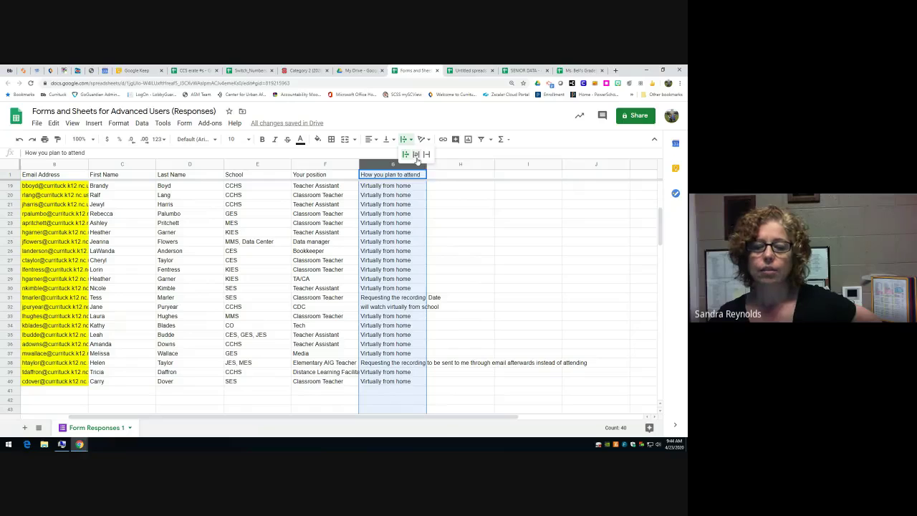
pyautogui.click(416, 155)
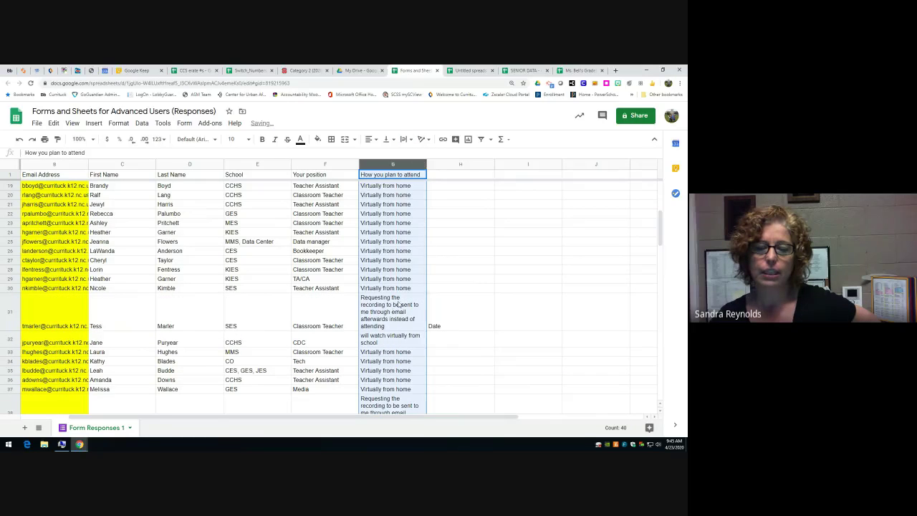
pyautogui.scroll(-3, 400, 303)
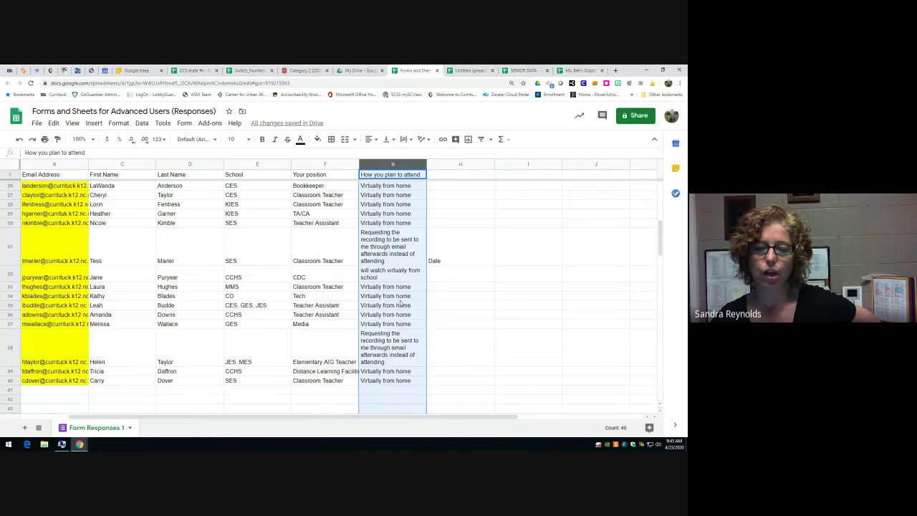
# - Clear the stray Date entry from H31 and widen column G
pyautogui.click(455, 260)
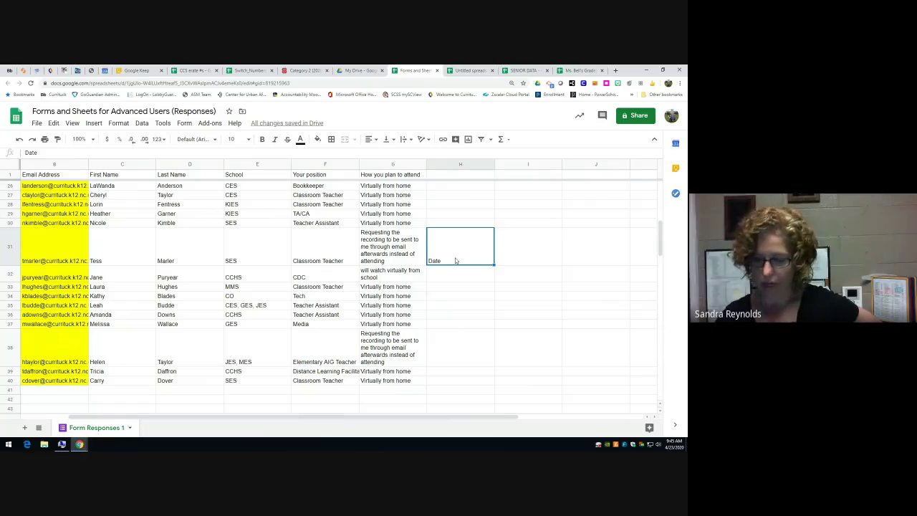
pyautogui.press('Delete')
pyautogui.moveTo(426, 165); pyautogui.dragTo(469, 192)
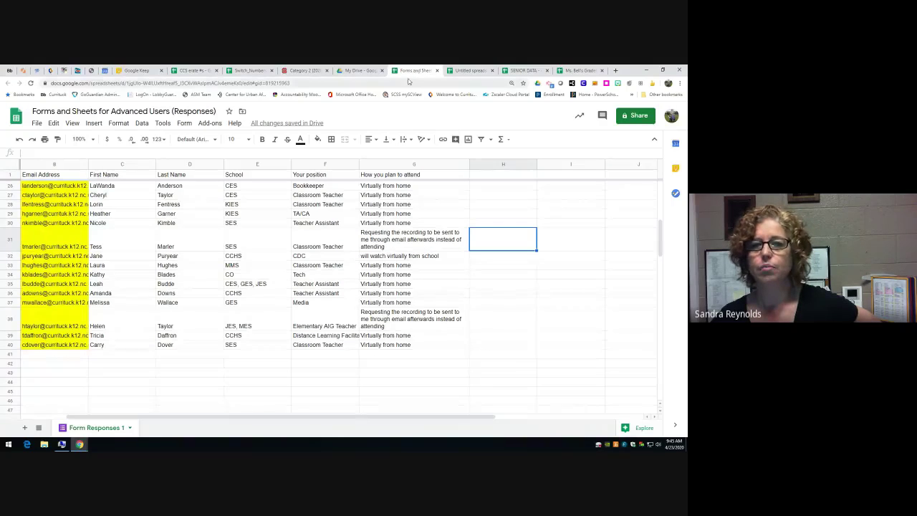
pyautogui.click(676, 143)
# - Switch through the open spreadsheets to Ms. Bell's Gradebook - Sample Data
pyautogui.hotkey('ctrl', 'Tab')
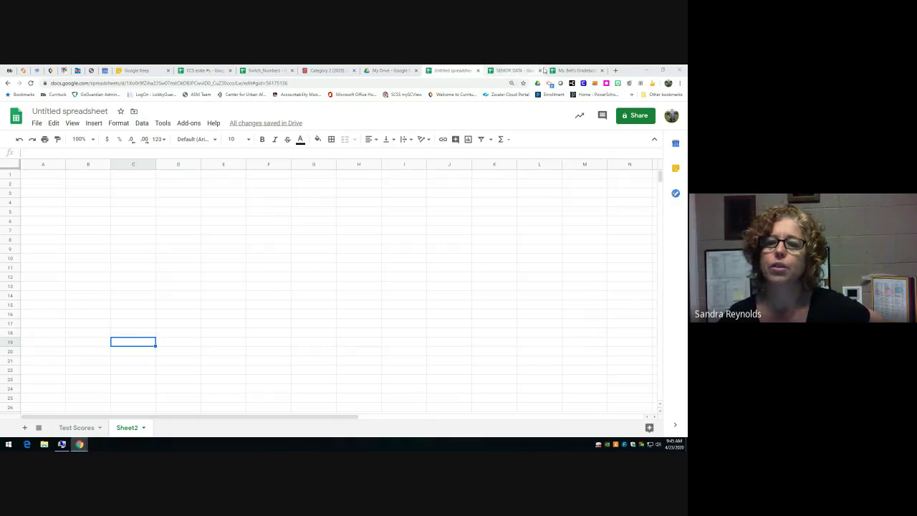
pyautogui.click(568, 70)
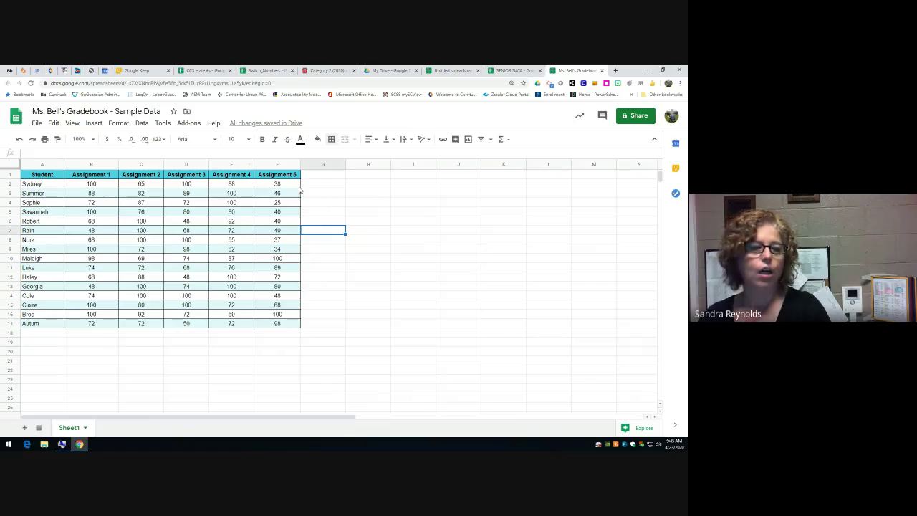
# - Select the score cells B2:F17 and bring up the 123 More formats list
pyautogui.moveTo(108, 185); pyautogui.dragTo(271, 319)
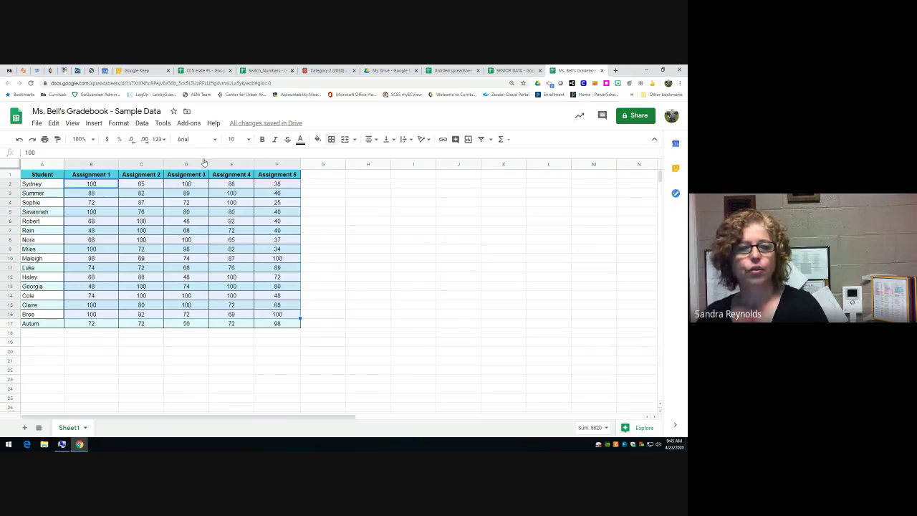
pyautogui.click(163, 141)
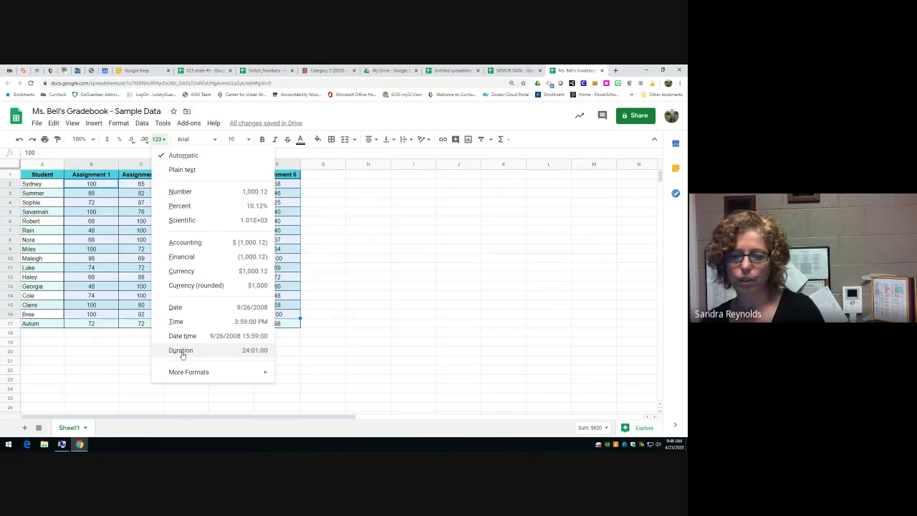
pyautogui.moveTo(184, 375)
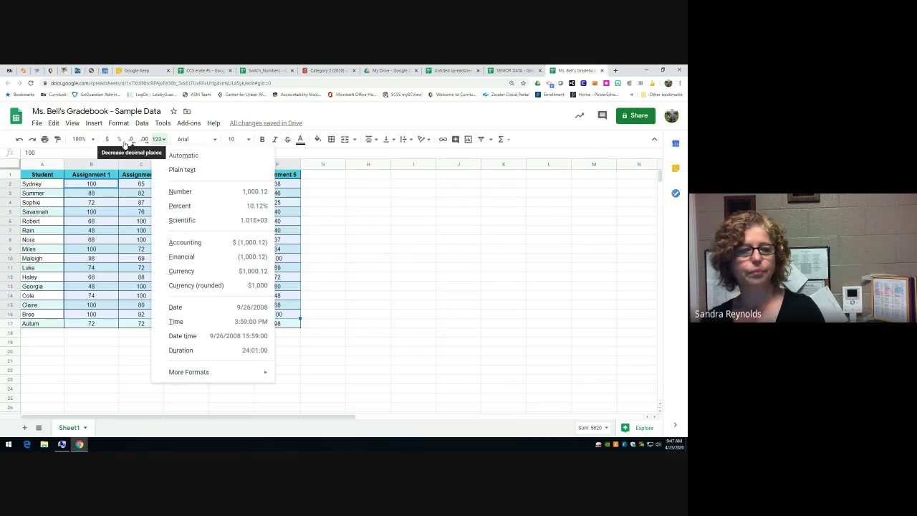
# - Dismiss the number format list by clicking an empty cell, leaving the scores unchanged
pyautogui.click(76, 344)
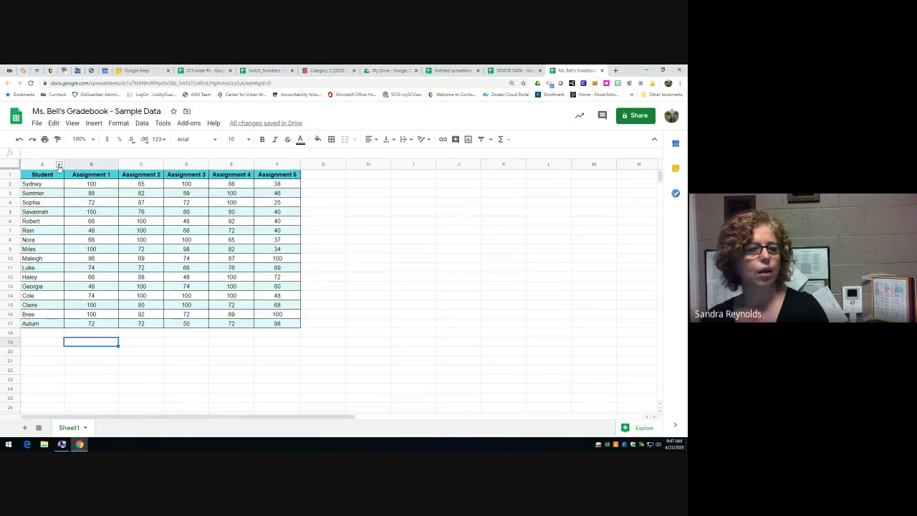
pyautogui.click(60, 166)
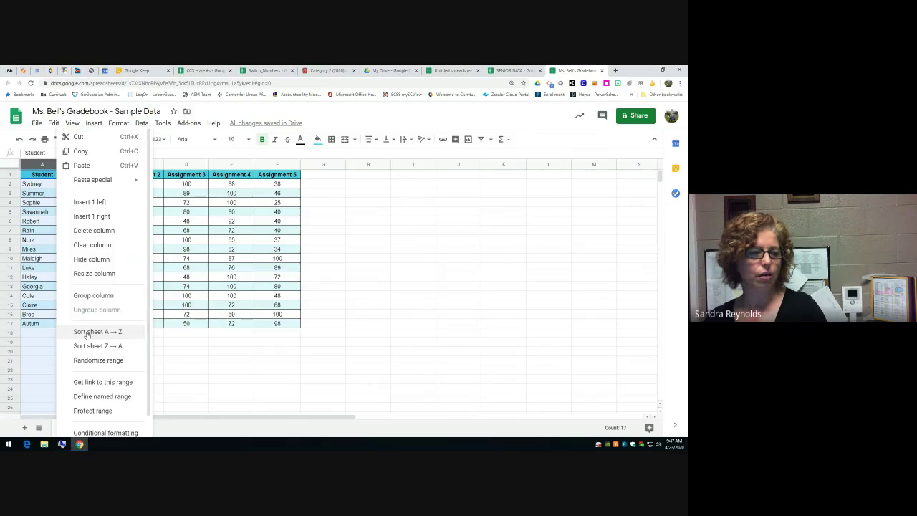
pyautogui.click(87, 333)
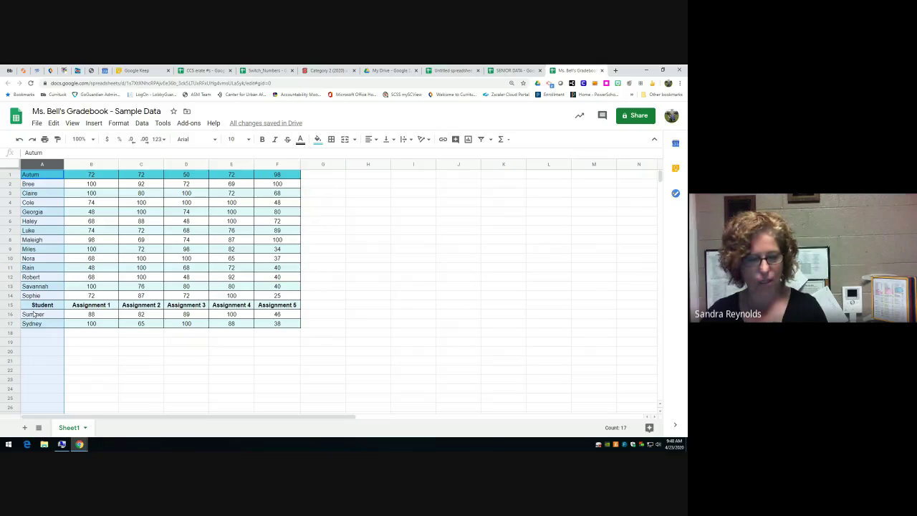
pyautogui.hotkey('ctrl', 'z')
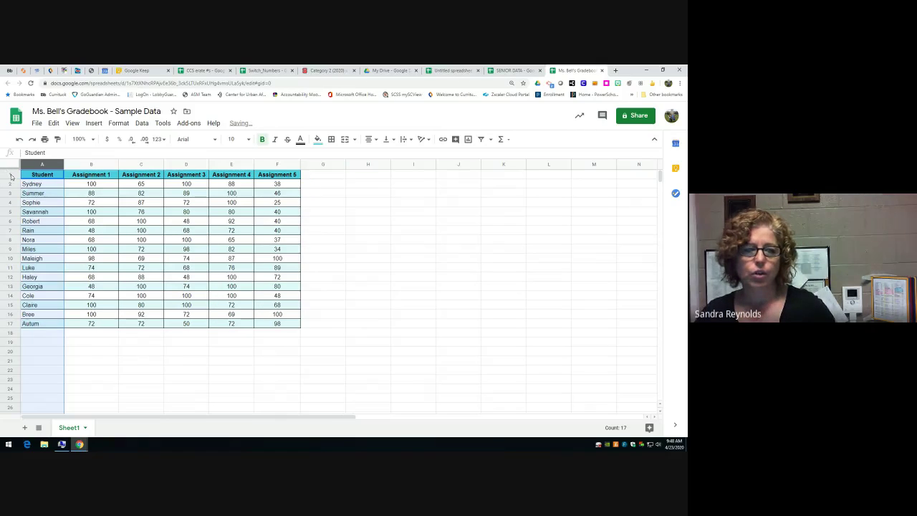
# - Freeze row 1 with View > Freeze > 1 row, check it by scrolling, then select column A
pyautogui.click(10, 174)
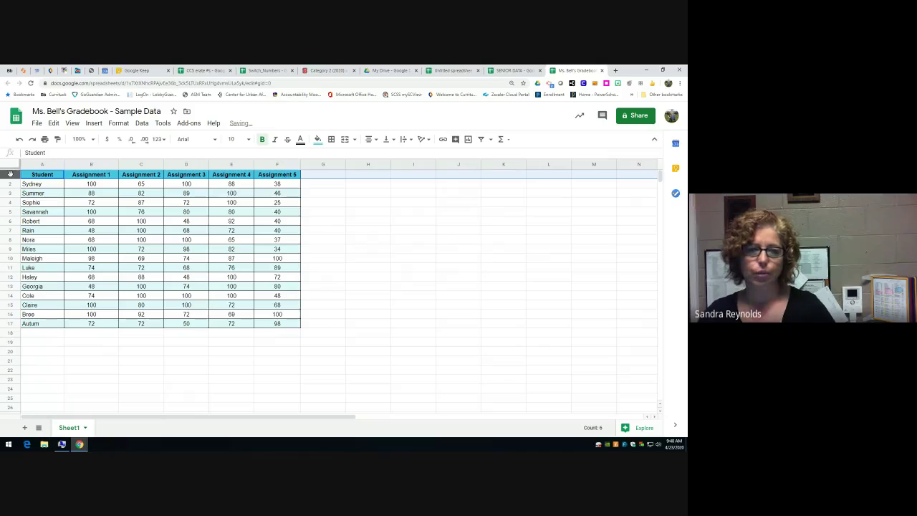
pyautogui.click(72, 123)
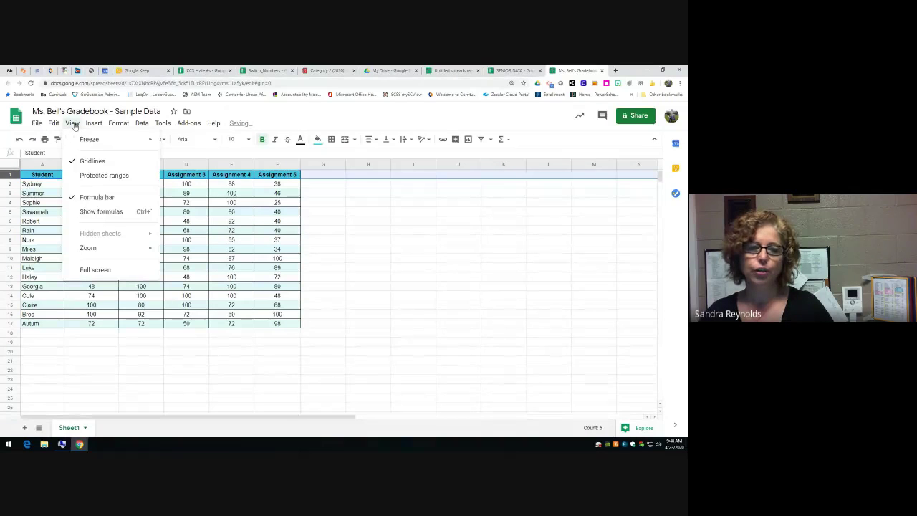
pyautogui.moveTo(91, 140)
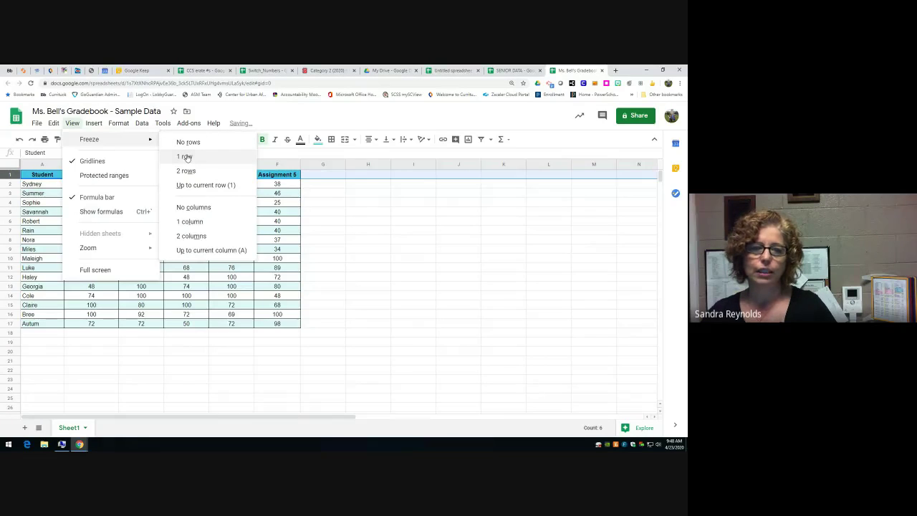
pyautogui.click(187, 157)
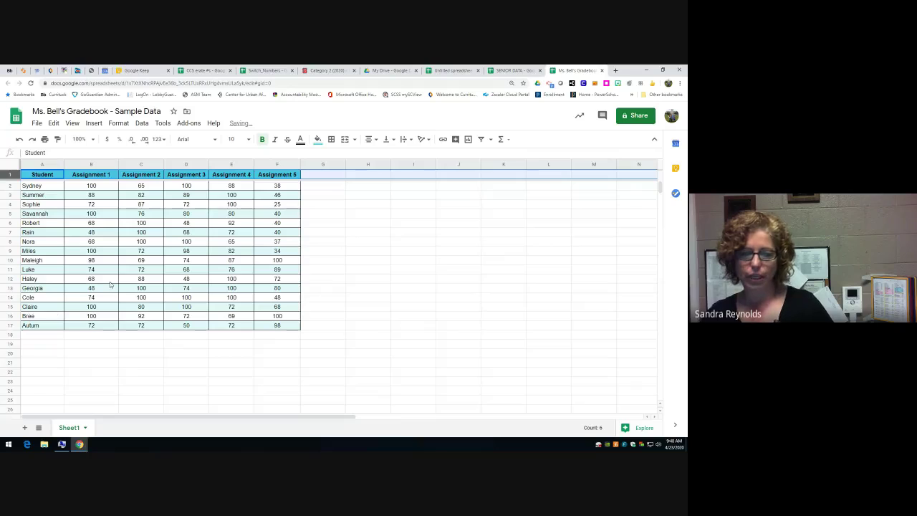
pyautogui.scroll(-2, 69, 372)
pyautogui.scroll(-3, 69, 372)
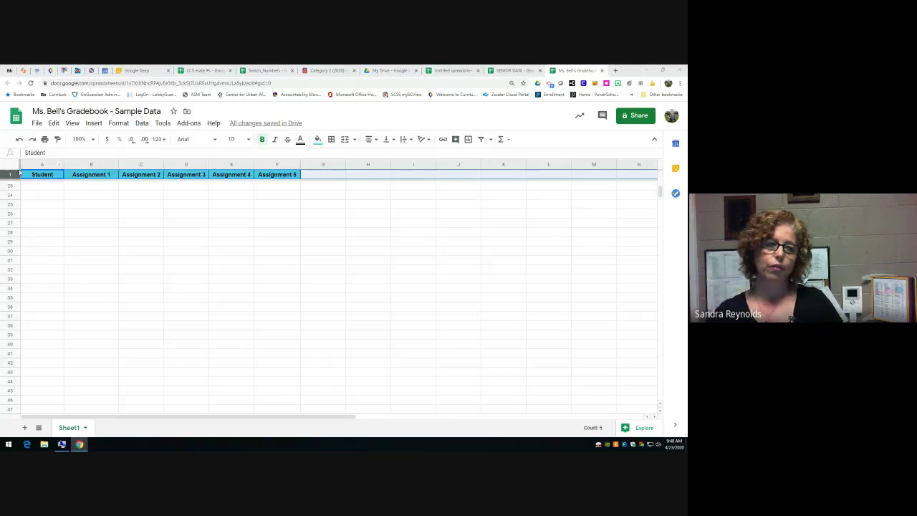
pyautogui.scroll(5, 137, 219)
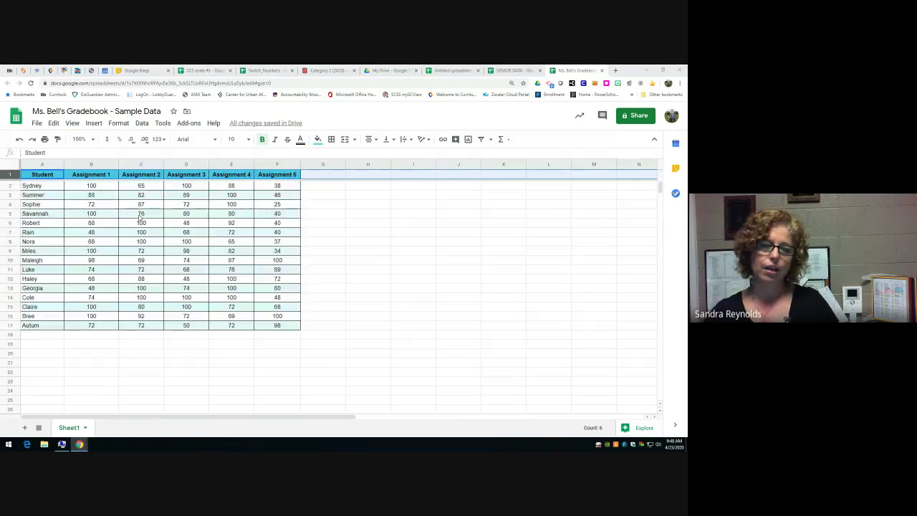
pyautogui.click(43, 187)
pyautogui.click(47, 164)
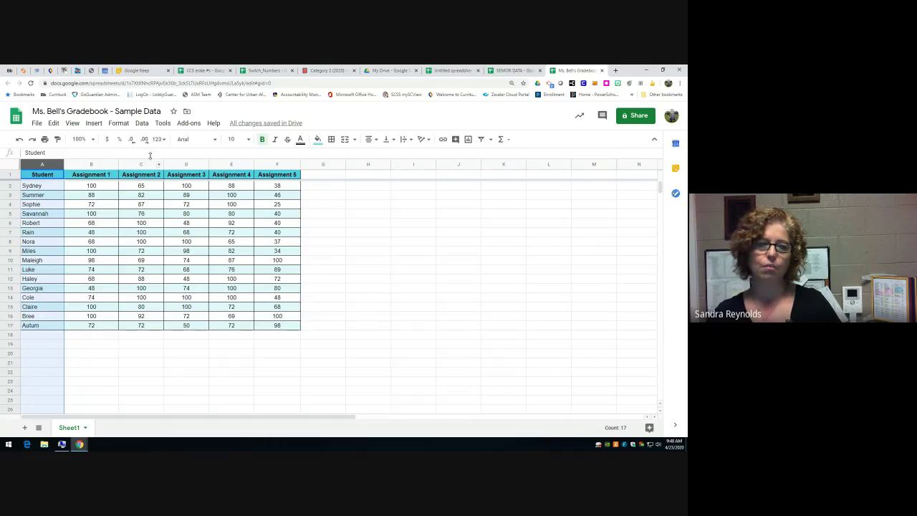
# - Freeze column A with View > Freeze > 1 column, check it, then select cell A2
pyautogui.click(119, 123)
pyautogui.moveTo(95, 124)
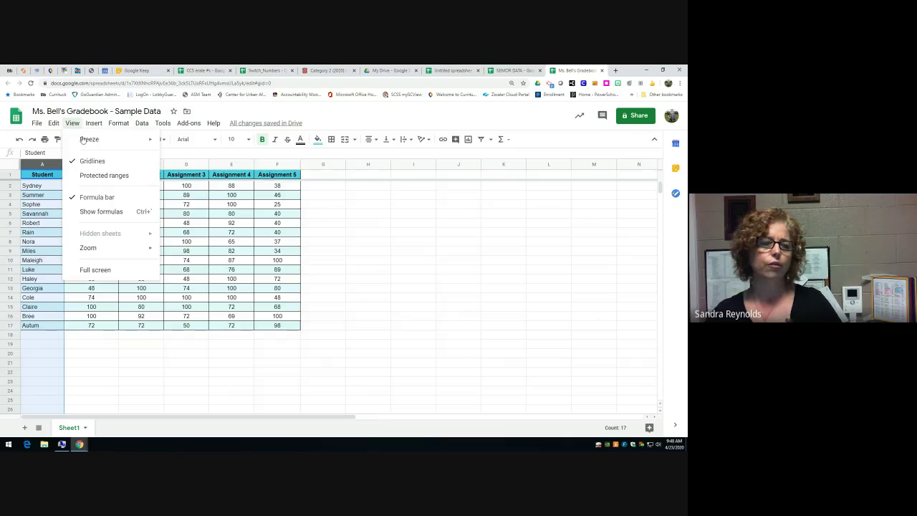
pyautogui.moveTo(83, 140)
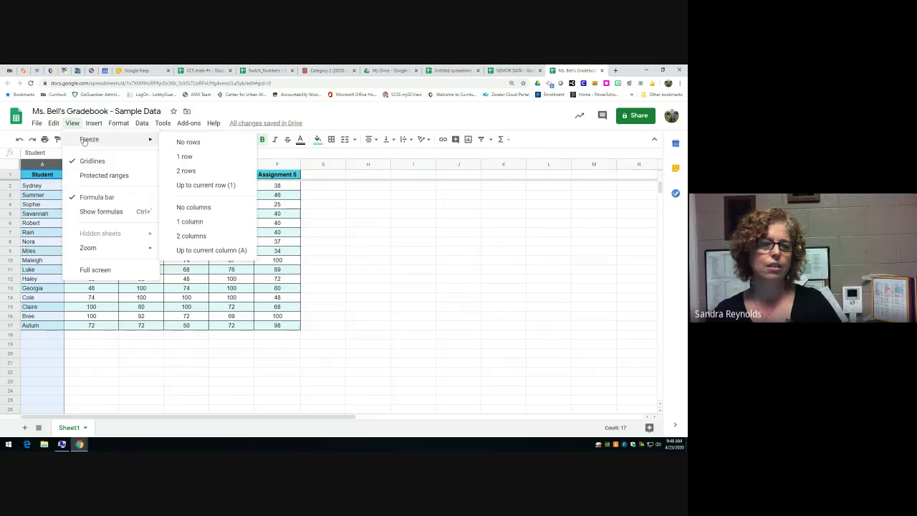
pyautogui.click(197, 223)
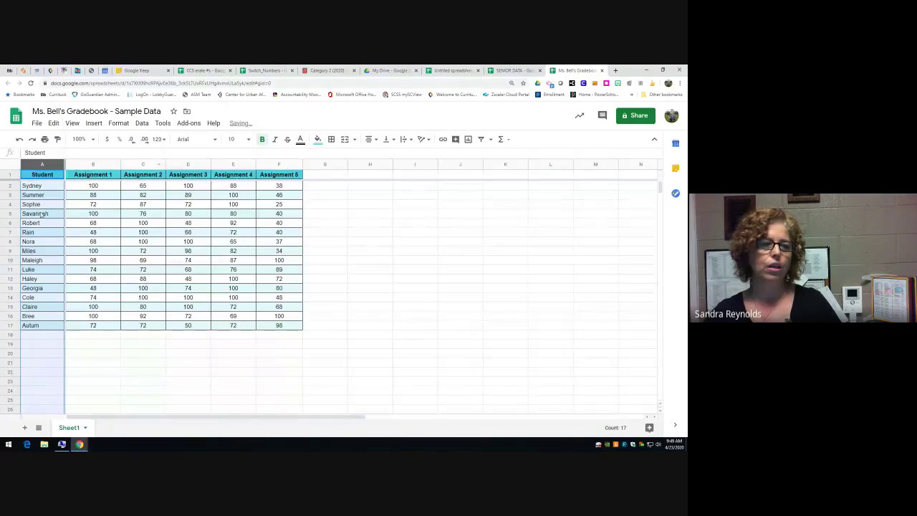
pyautogui.click(233, 347)
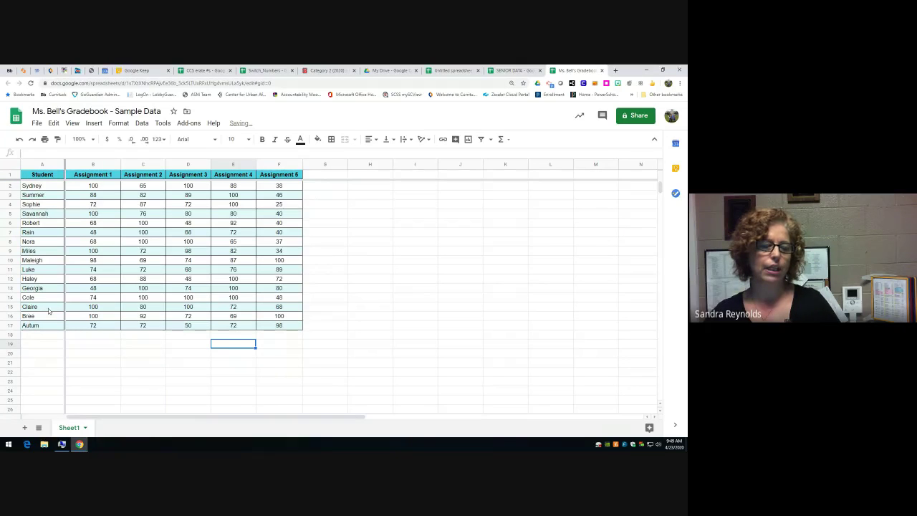
pyautogui.moveTo(100, 420); pyautogui.dragTo(84, 414)
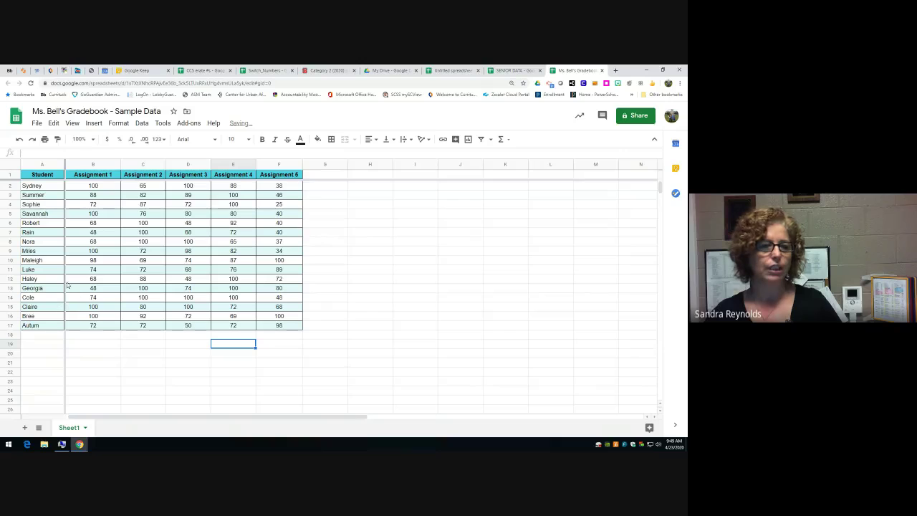
pyautogui.click(37, 187)
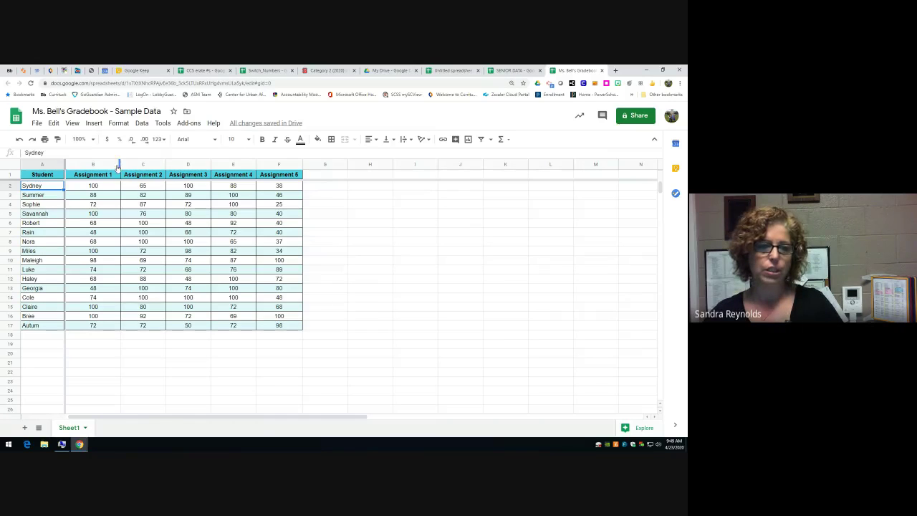
# - Sort the sheet A → Z on column B, Assignment 1, from its header dropdown
pyautogui.click(116, 165)
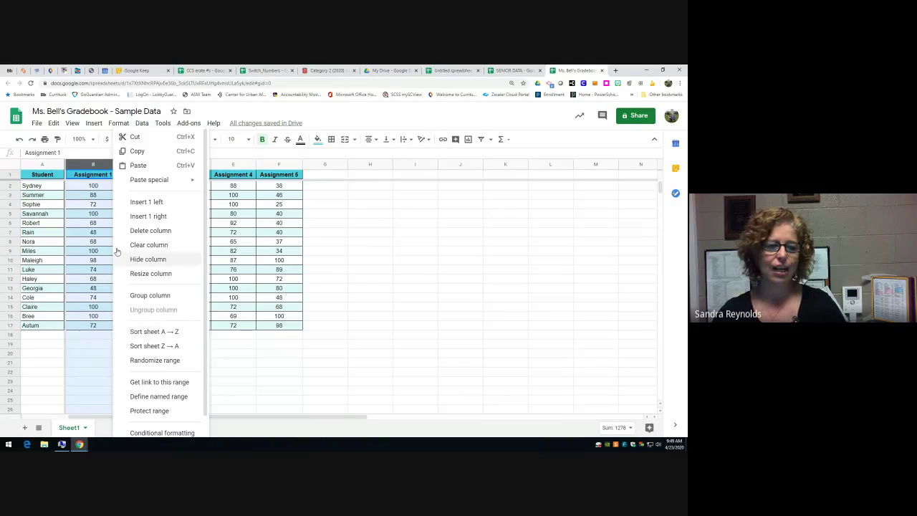
pyautogui.click(140, 332)
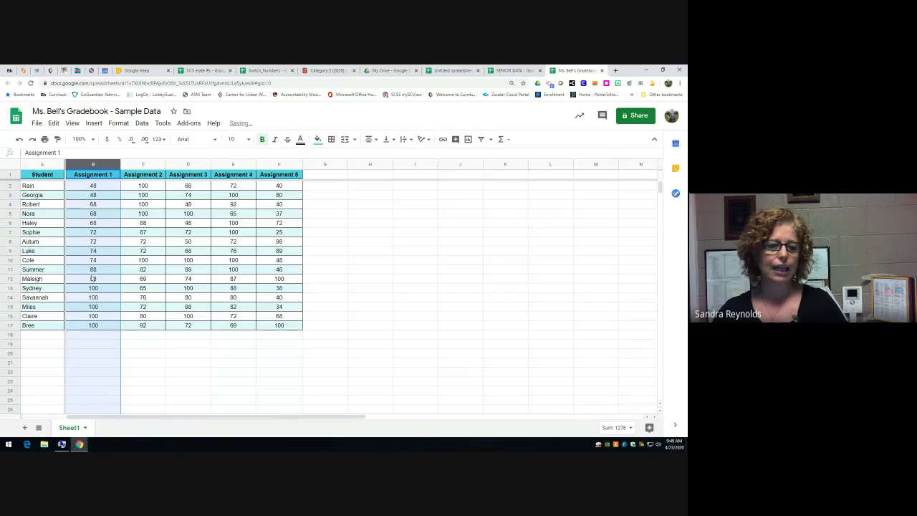
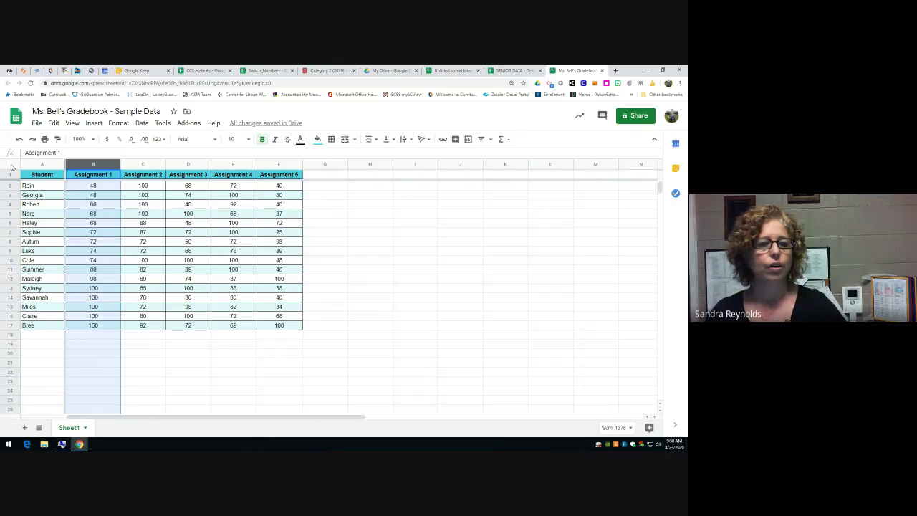
# - Select the whole sheet and create a filter on the header row
pyautogui.click(11, 167)
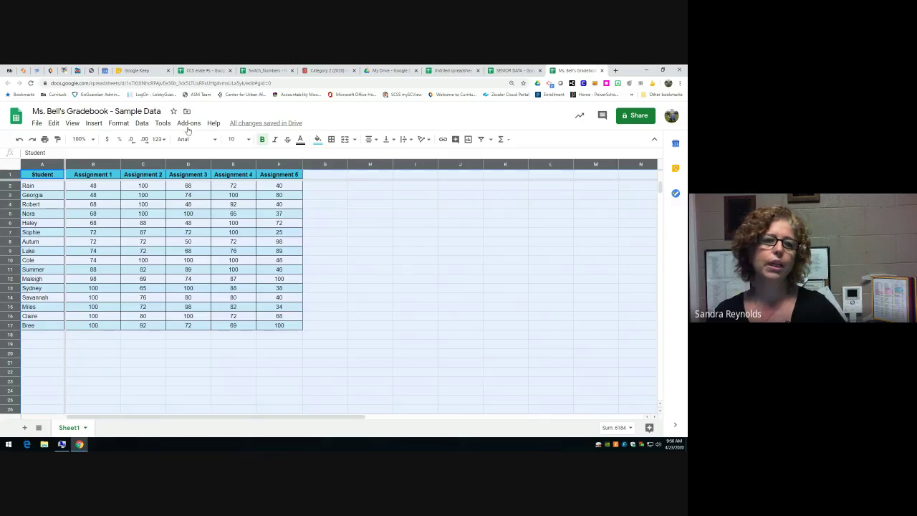
pyautogui.click(141, 123)
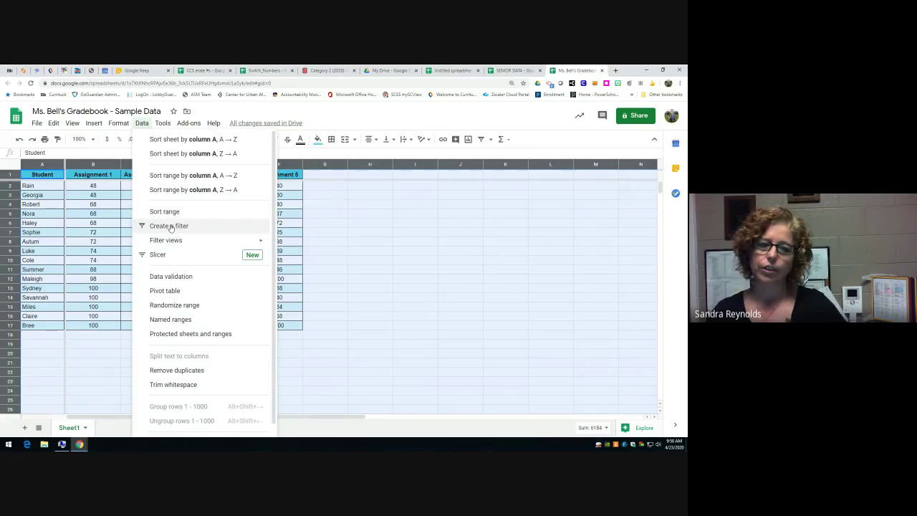
pyautogui.click(169, 226)
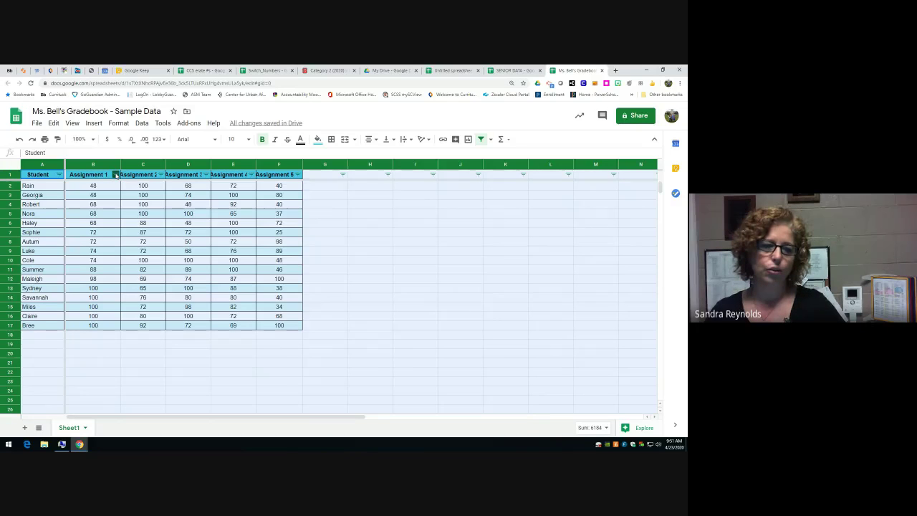
# - Filter Assignment 1 to show only scores of 100, excluding 48, 68 and 72
pyautogui.click(116, 175)
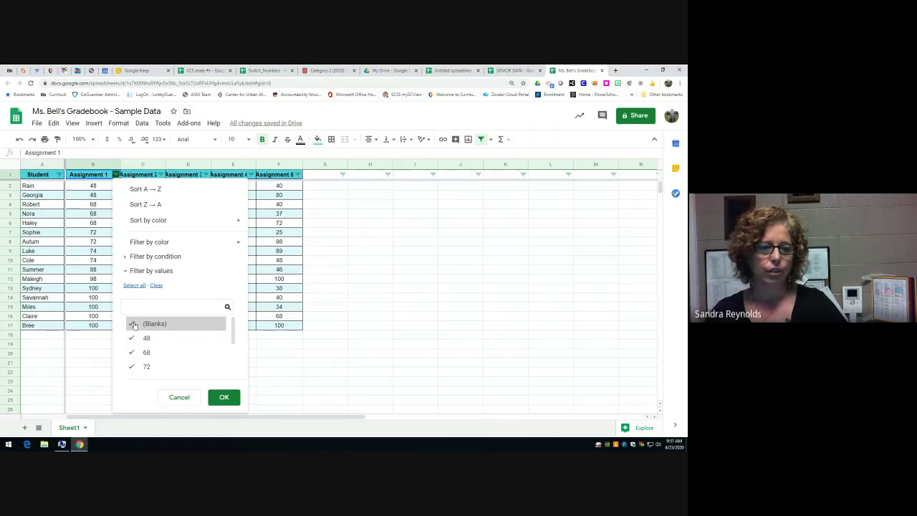
pyautogui.scroll(-2, 146, 327)
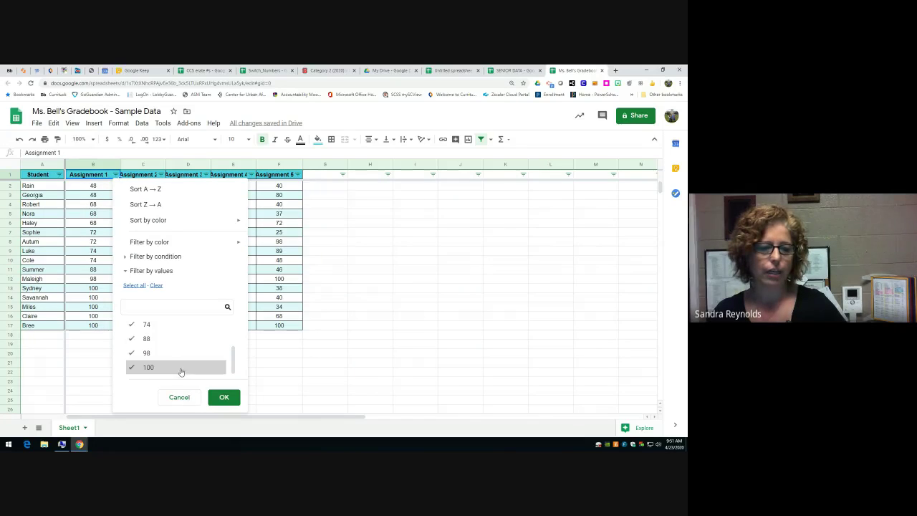
pyautogui.scroll(2, 133, 336)
pyautogui.click(134, 366)
pyautogui.click(134, 352)
pyautogui.click(133, 338)
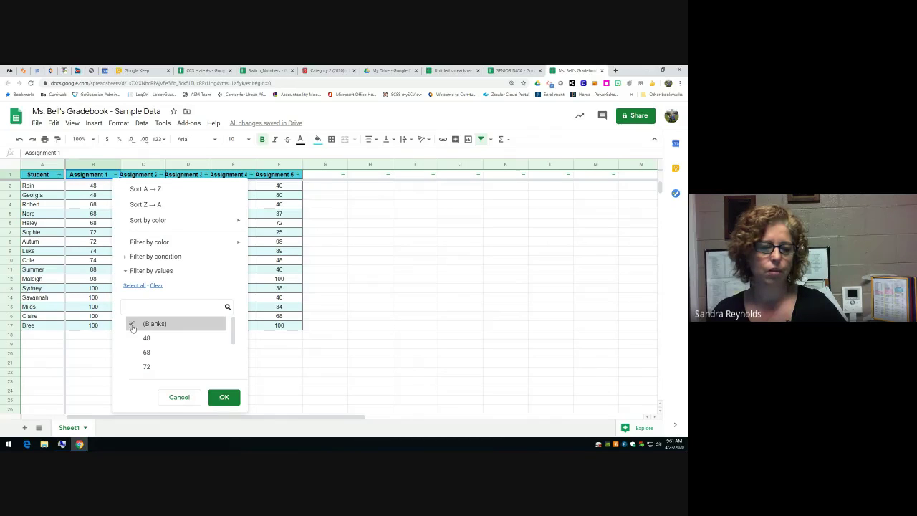
pyautogui.click(223, 398)
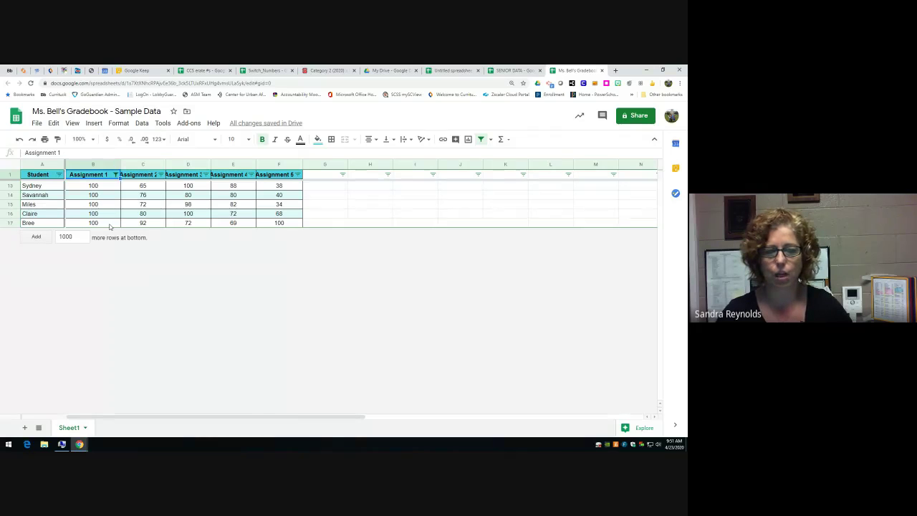
# - Refilter Assignment 1 to hide 100 and show only the scores 48, 68, 72 and 74
pyautogui.click(116, 174)
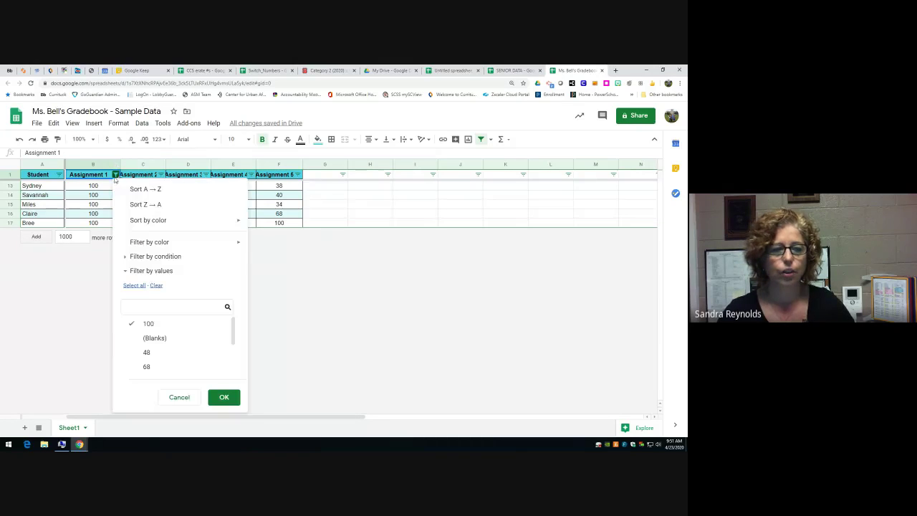
pyautogui.click(147, 324)
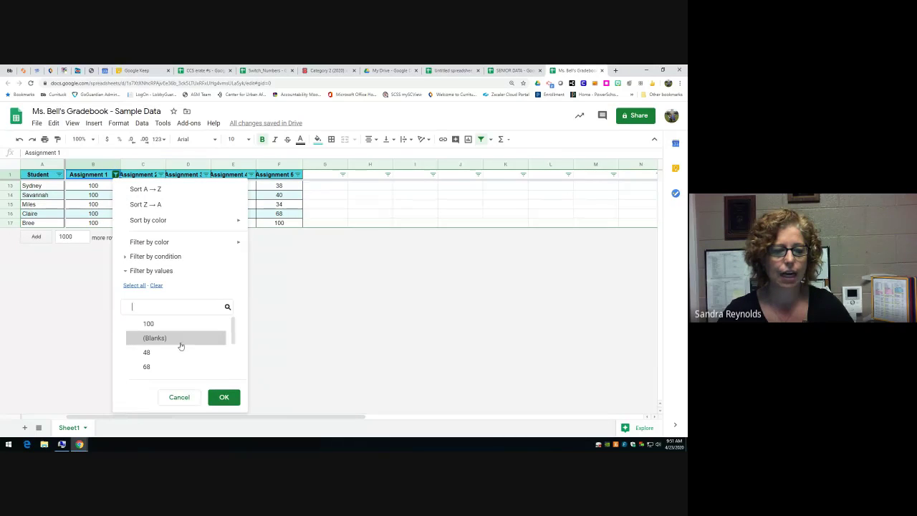
pyautogui.scroll(-1, 180, 342)
pyautogui.click(132, 318)
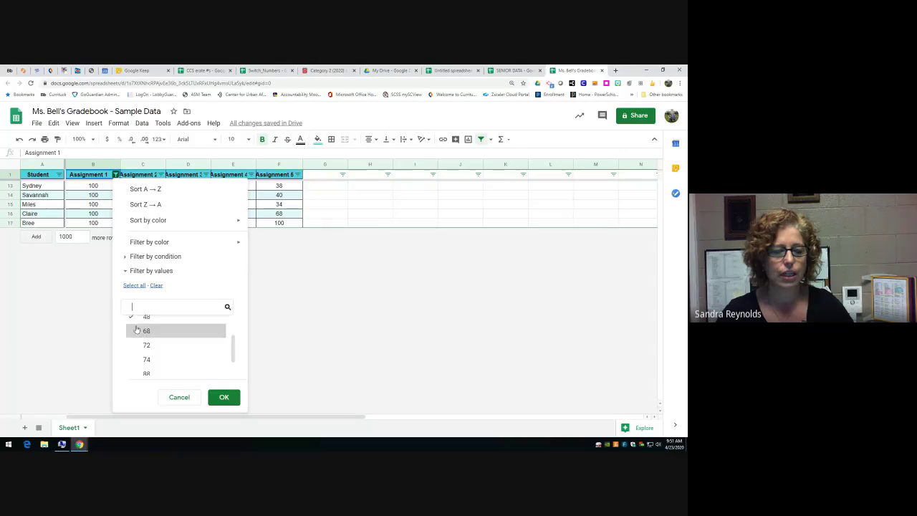
pyautogui.click(133, 346)
pyautogui.click(133, 359)
pyautogui.scroll(-2, 179, 347)
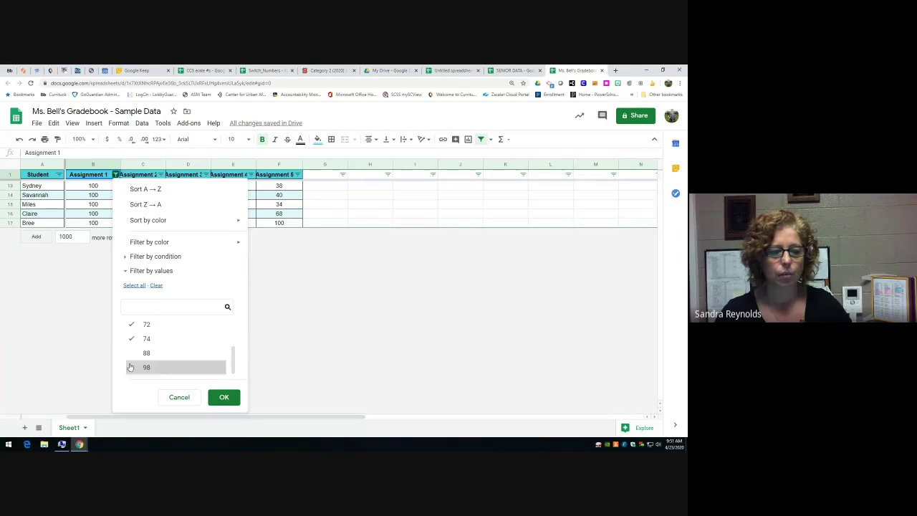
pyautogui.click(222, 397)
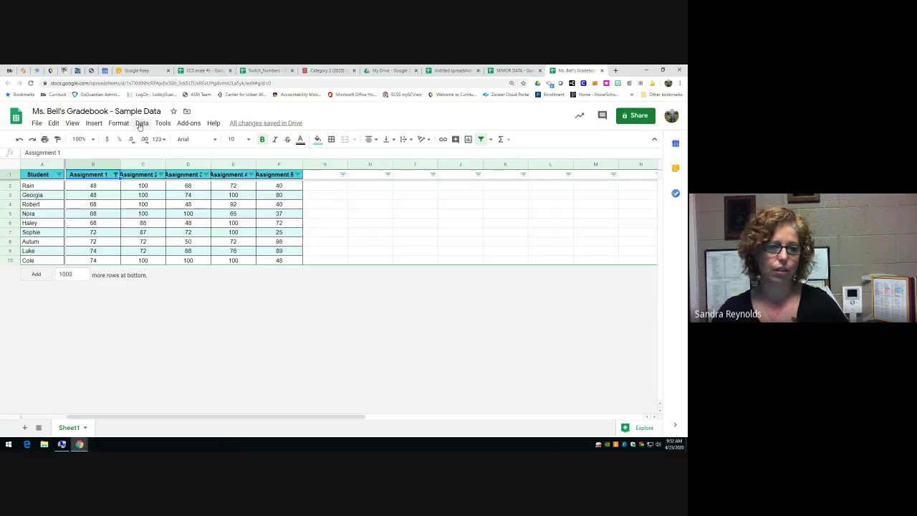
# - Turn off the filter so all sixteen student rows show again
pyautogui.click(140, 124)
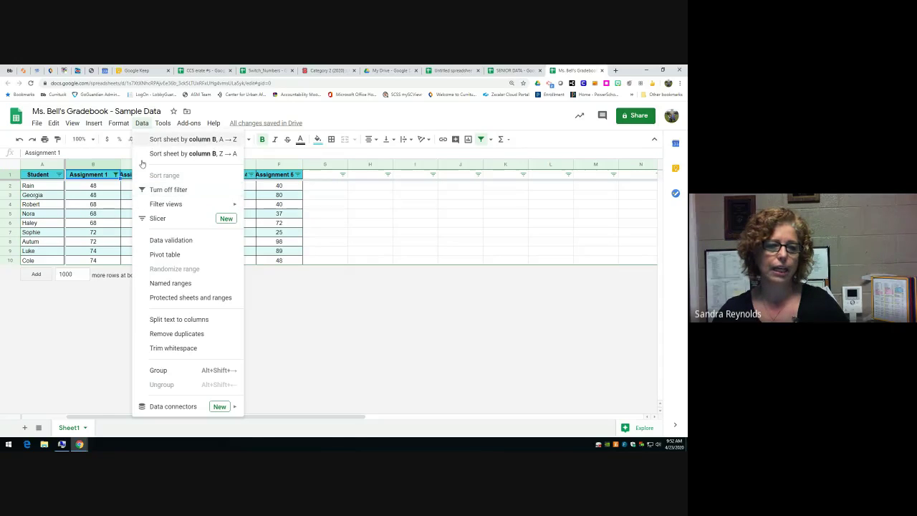
pyautogui.click(153, 191)
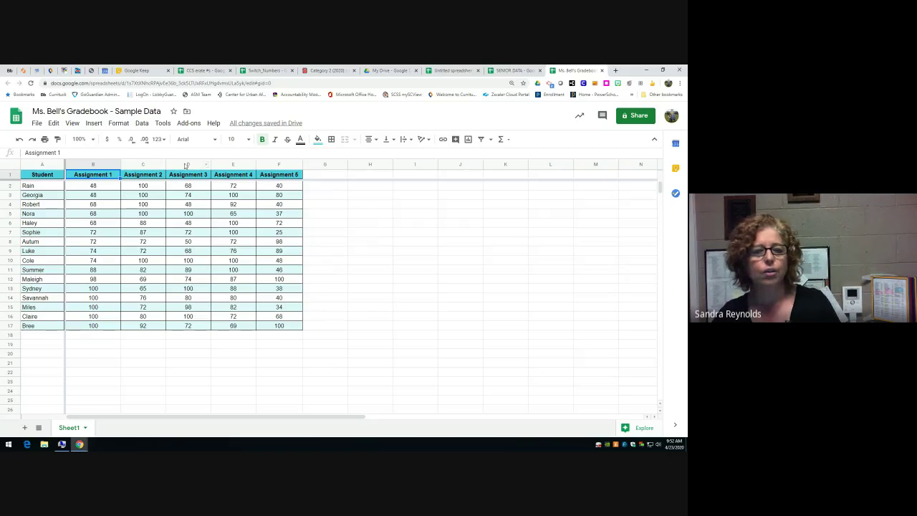
pyautogui.rightClick(178, 167)
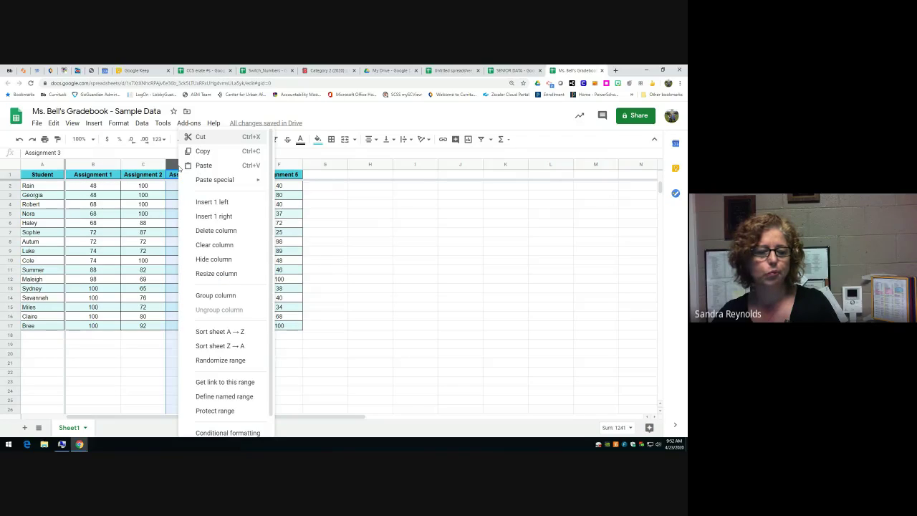
pyautogui.click(199, 259)
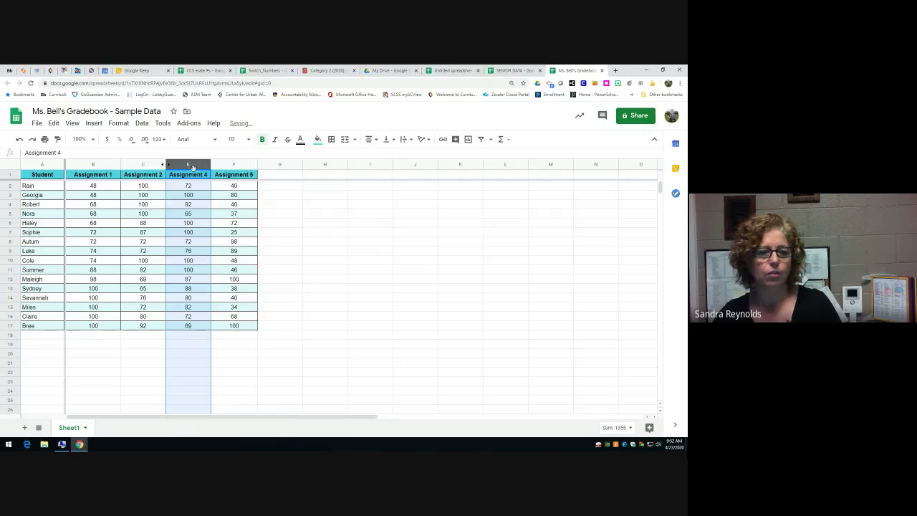
pyautogui.rightClick(192, 167)
pyautogui.click(222, 261)
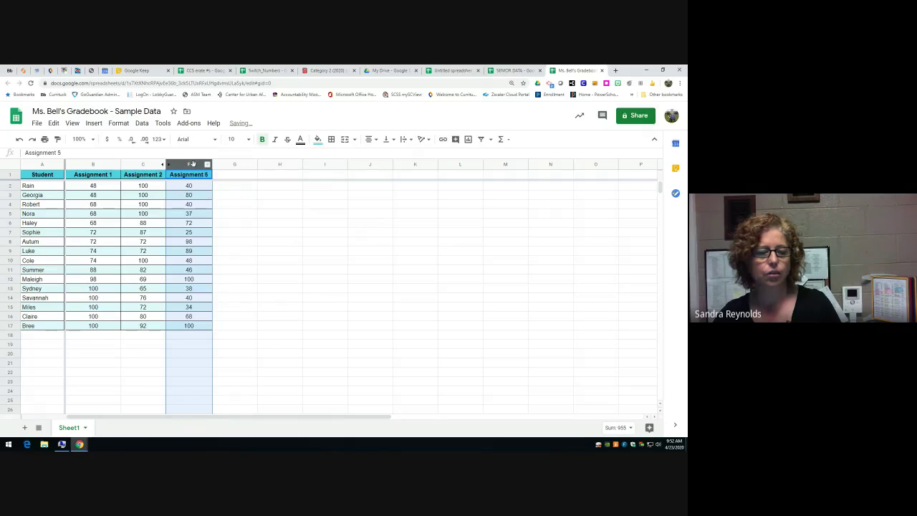
pyautogui.rightClick(193, 167)
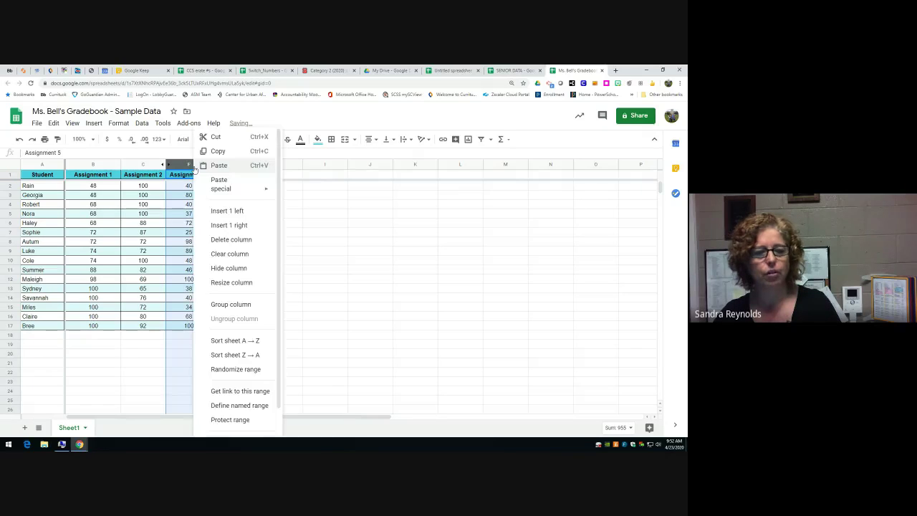
pyautogui.click(219, 259)
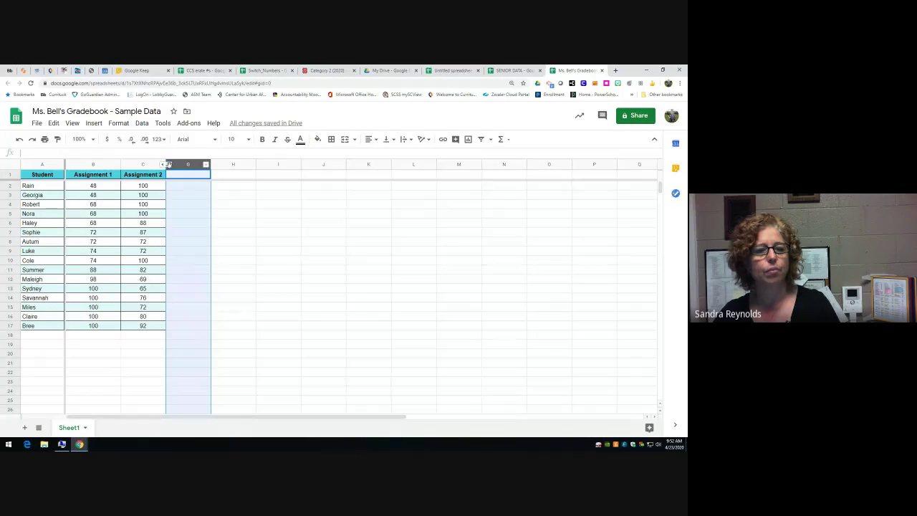
pyautogui.rightClick(168, 165)
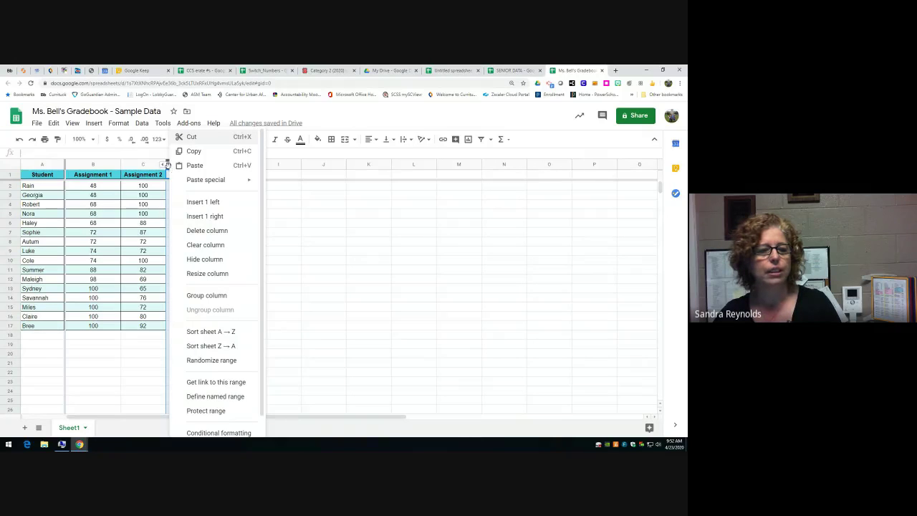
pyautogui.click(290, 233)
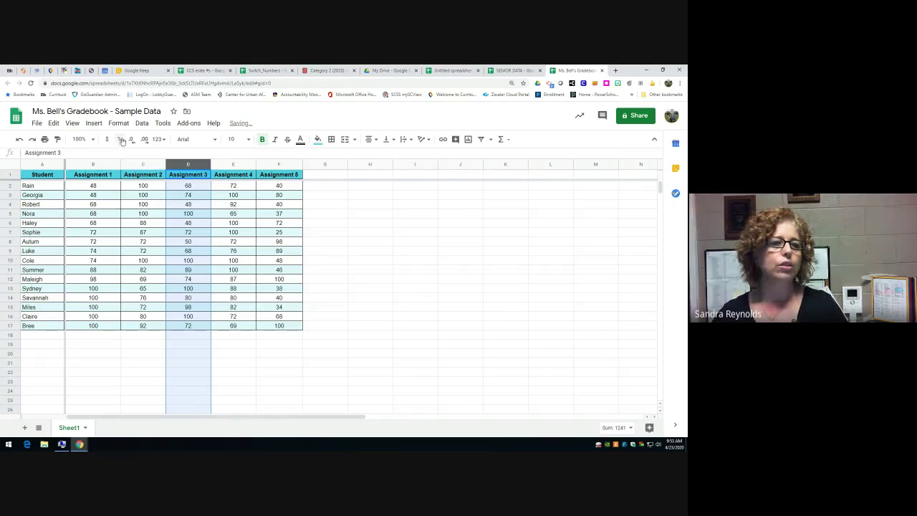
pyautogui.click(37, 124)
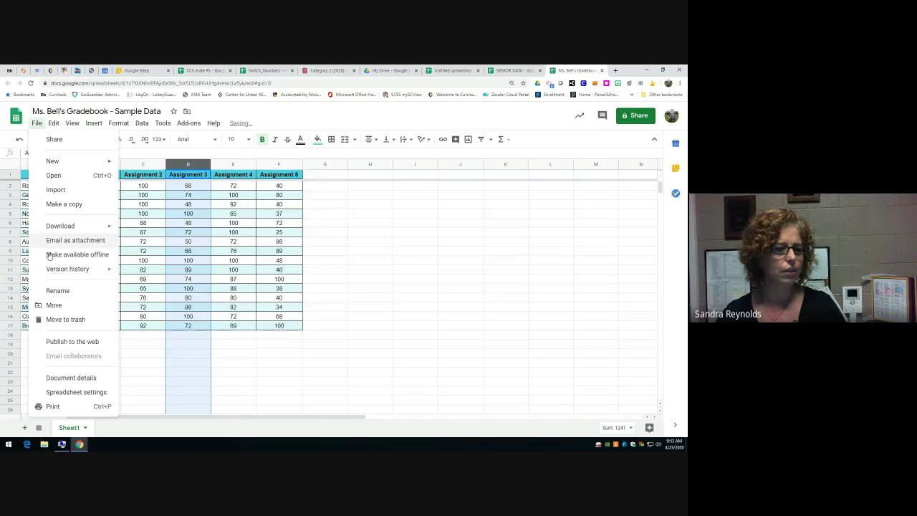
pyautogui.click(73, 344)
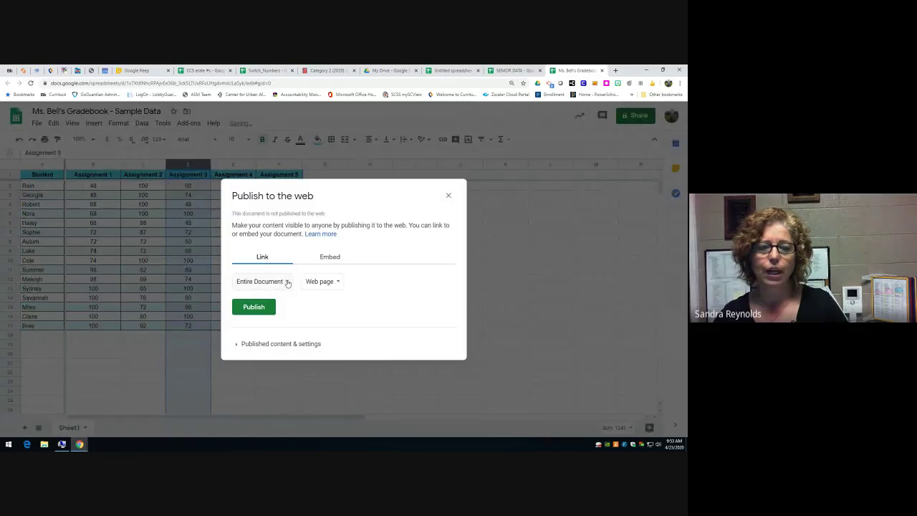
pyautogui.click(286, 283)
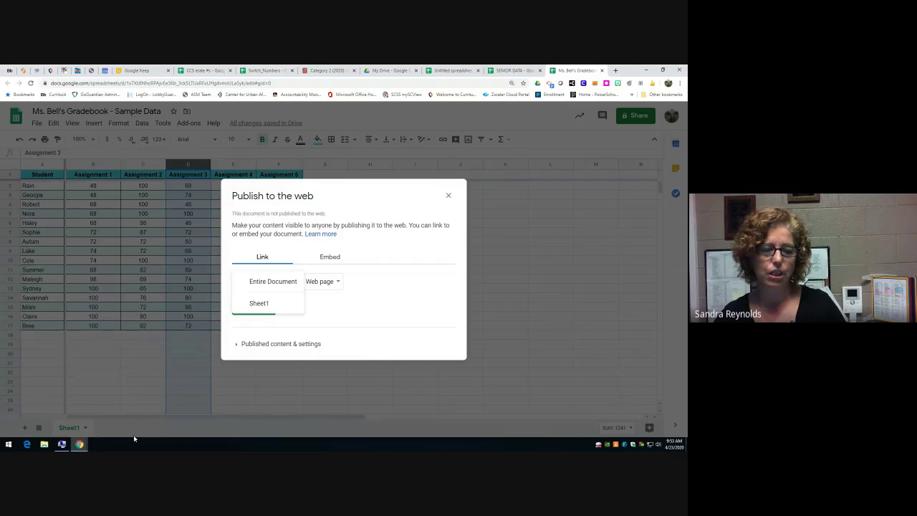
pyautogui.click(342, 282)
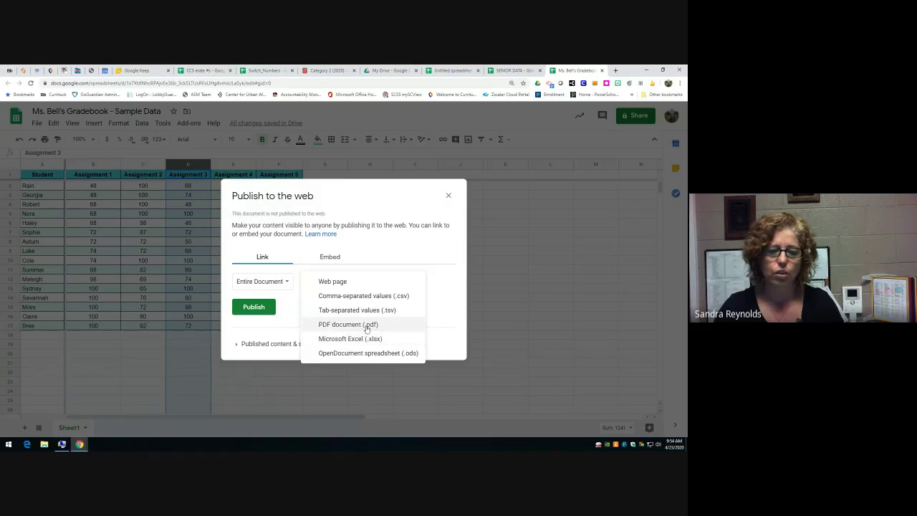
pyautogui.click(296, 327)
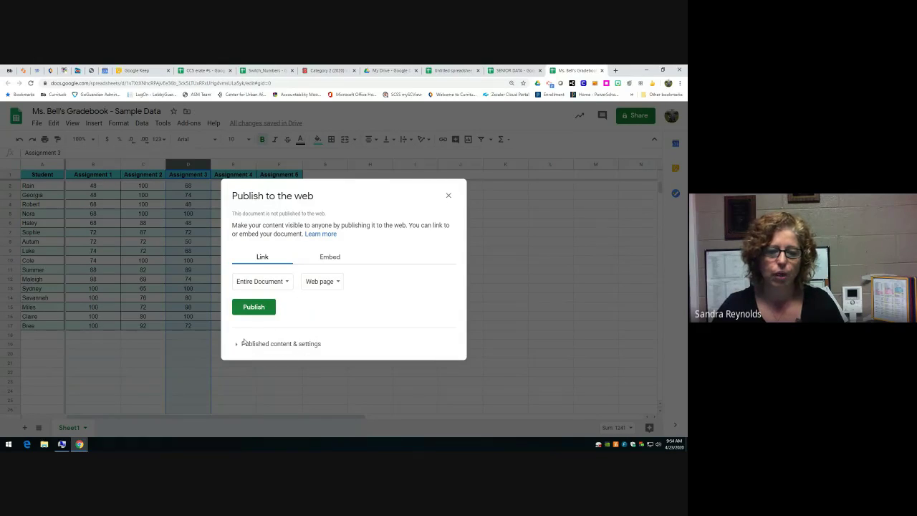
pyautogui.click(248, 344)
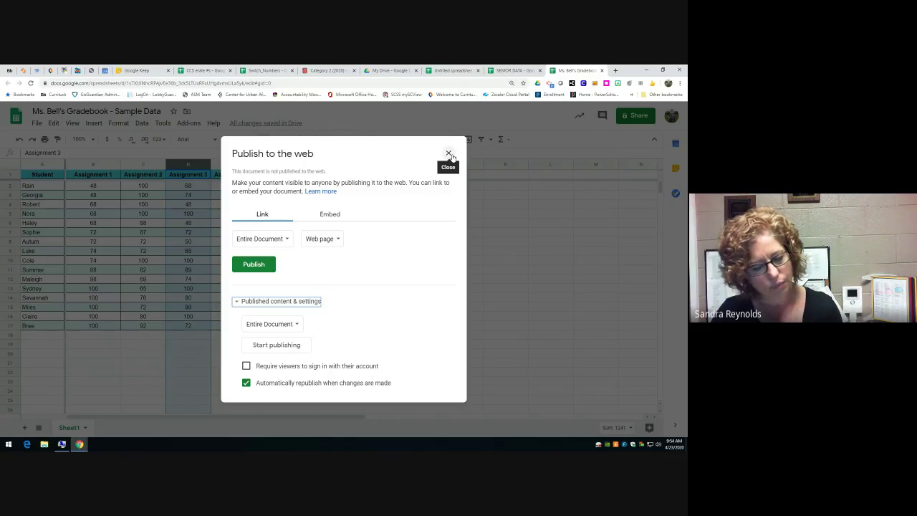
pyautogui.click(448, 154)
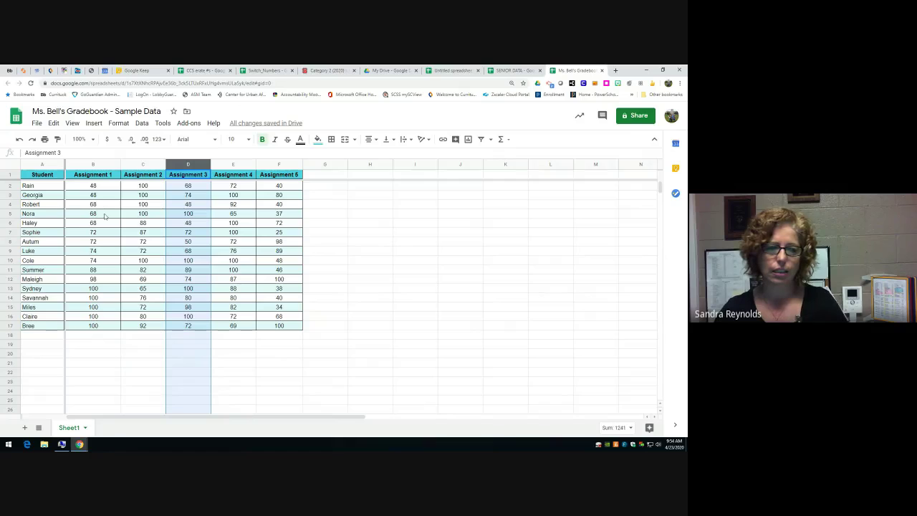
pyautogui.click(101, 166)
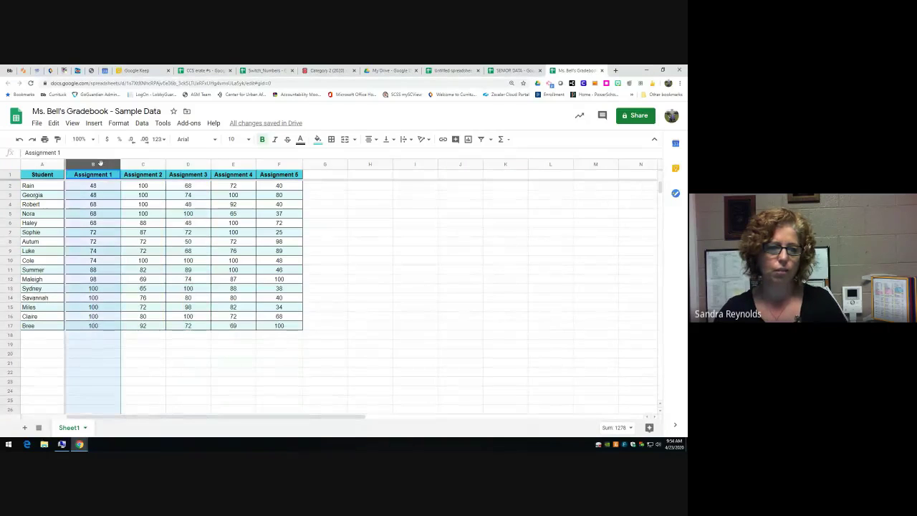
pyautogui.rightClick(102, 167)
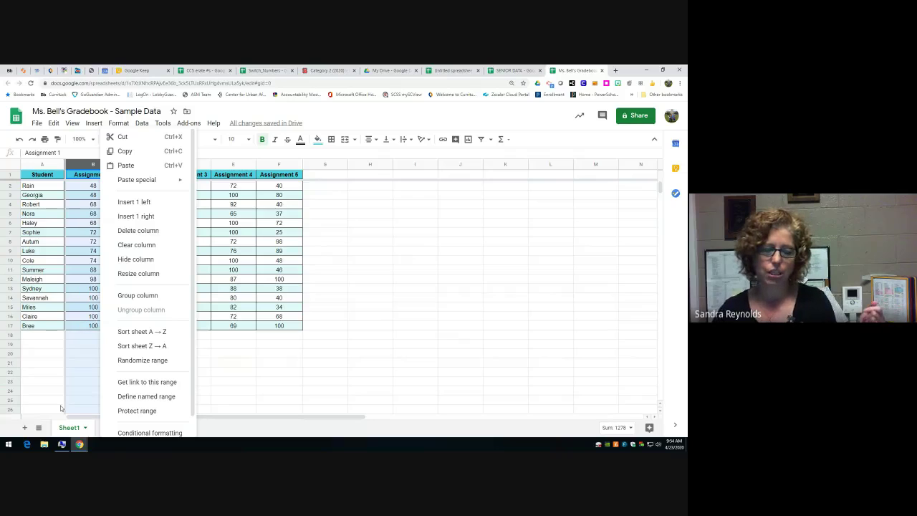
pyautogui.click(24, 428)
pyautogui.click(23, 428)
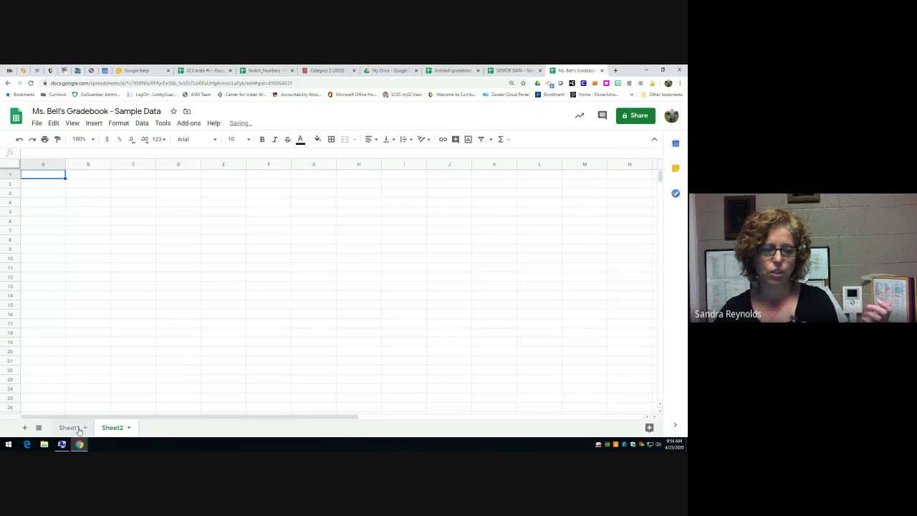
pyautogui.click(71, 429)
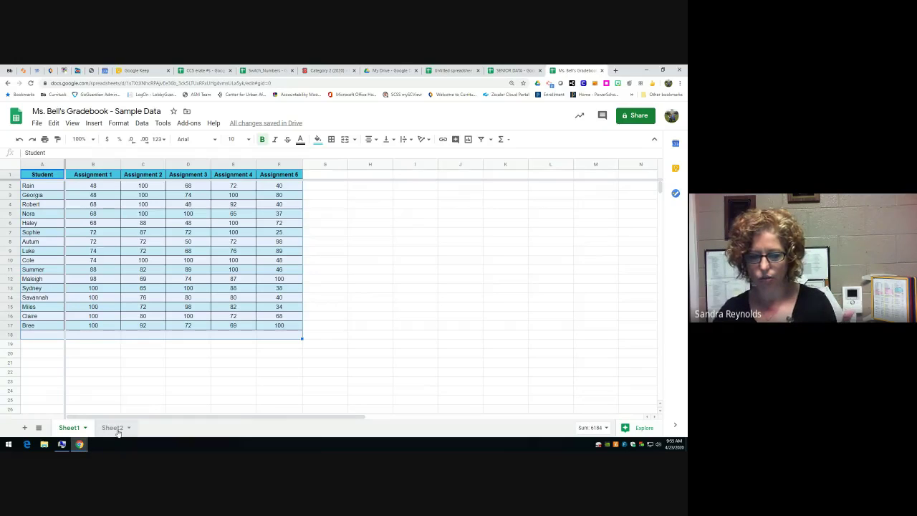
# - Start protecting Sheet1 with the description 'Bell 1'
pyautogui.rightClick(72, 428)
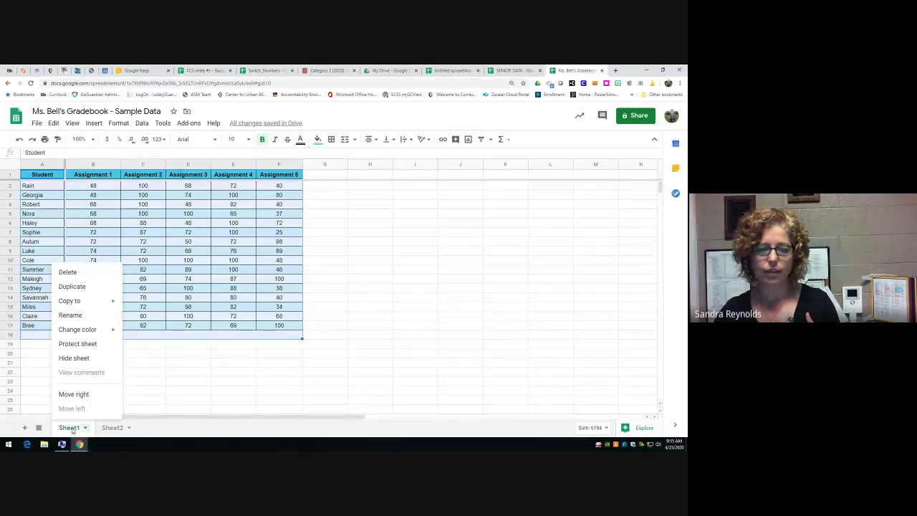
pyautogui.click(73, 346)
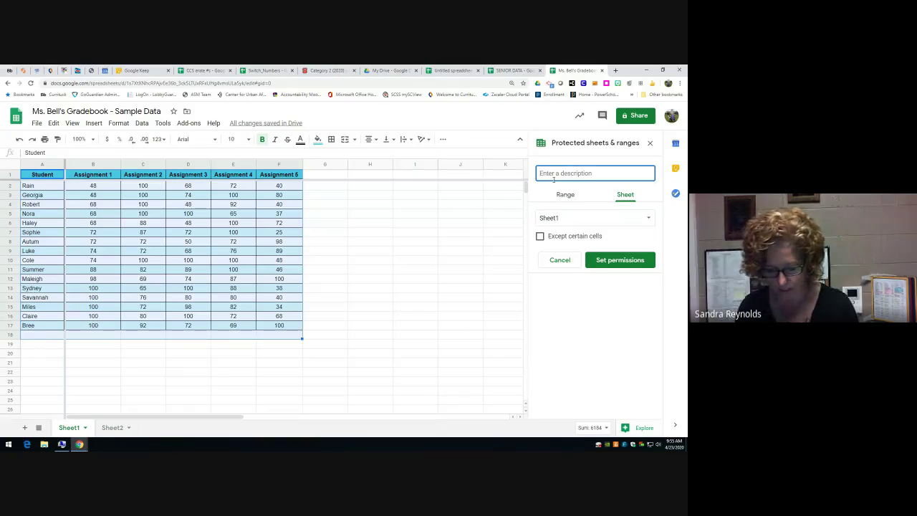
pyautogui.write('Bell 1')
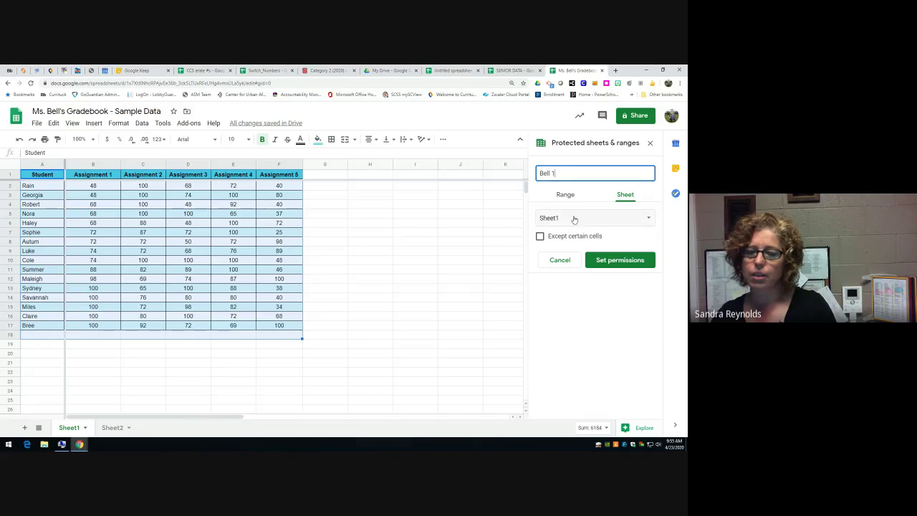
pyautogui.click(573, 218)
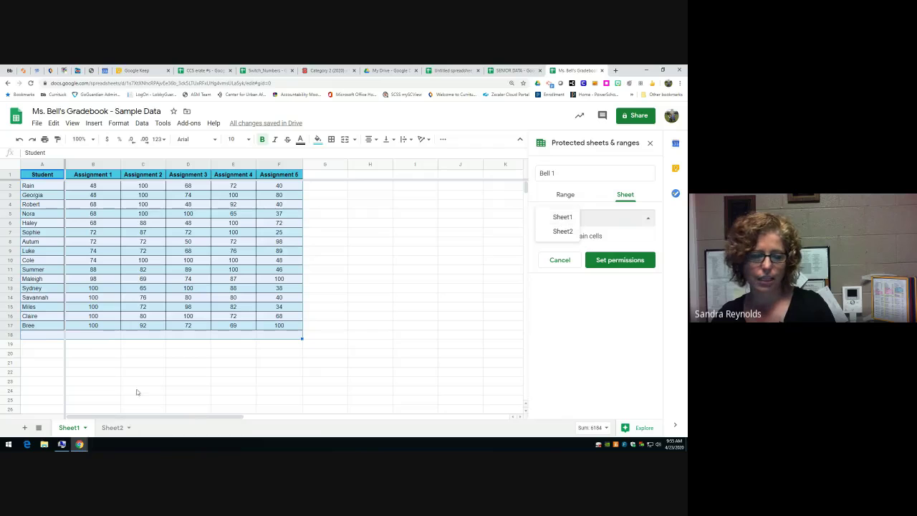
pyautogui.click(79, 428)
# - Rename Sheet1 to 'Bell 1' and review the existing student names protection without changes
pyautogui.doubleClick(79, 427)
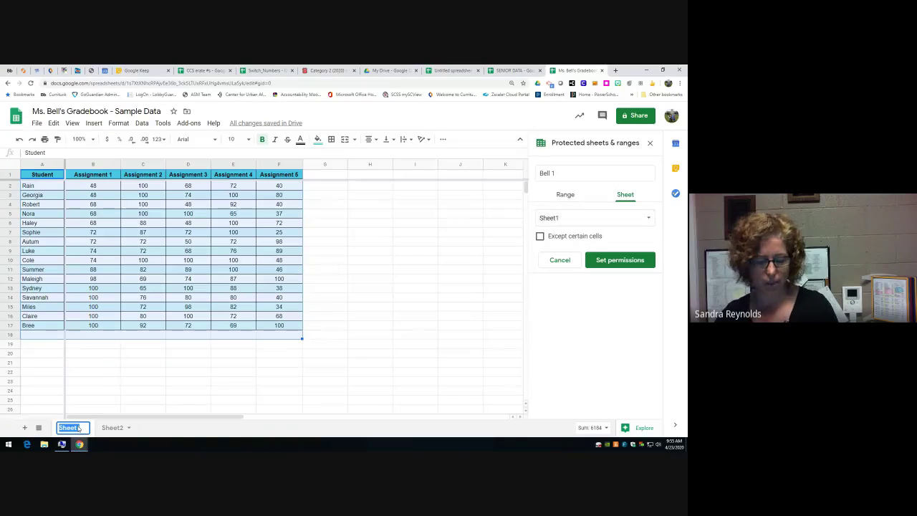
pyautogui.write('Bell 1')
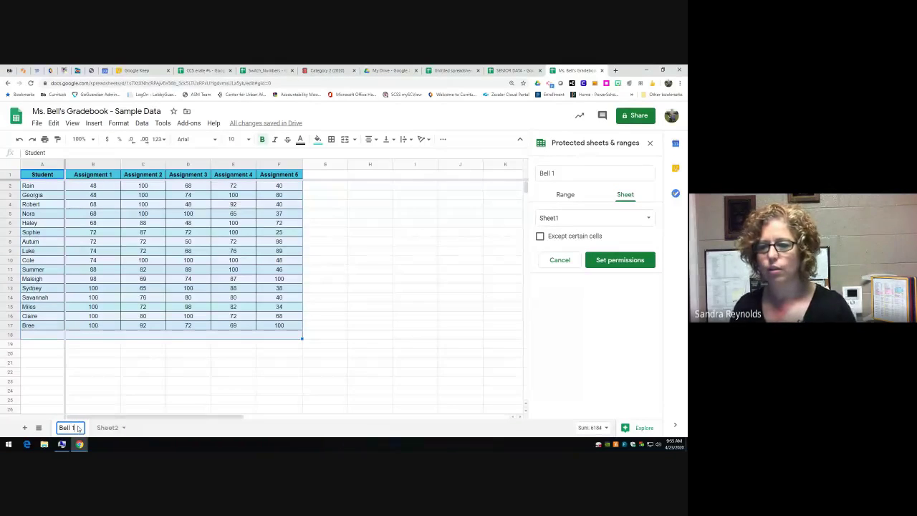
pyautogui.press('Return')
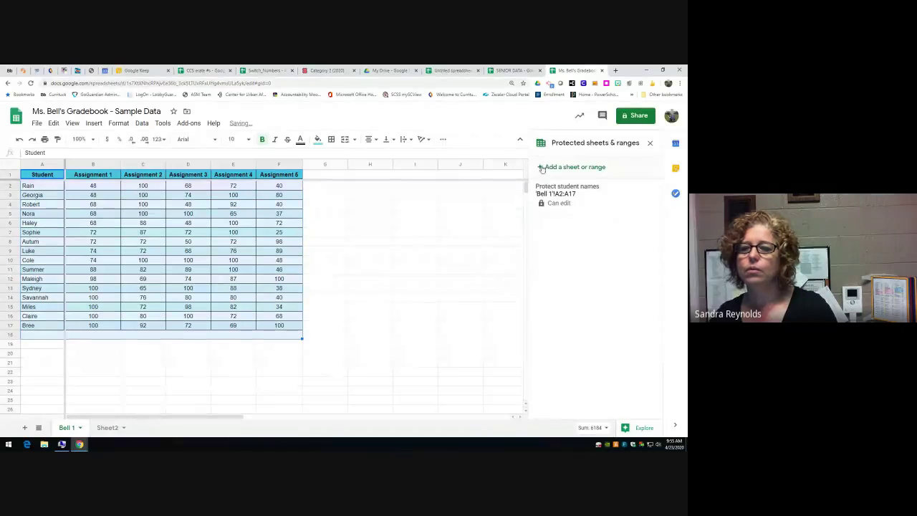
pyautogui.click(564, 204)
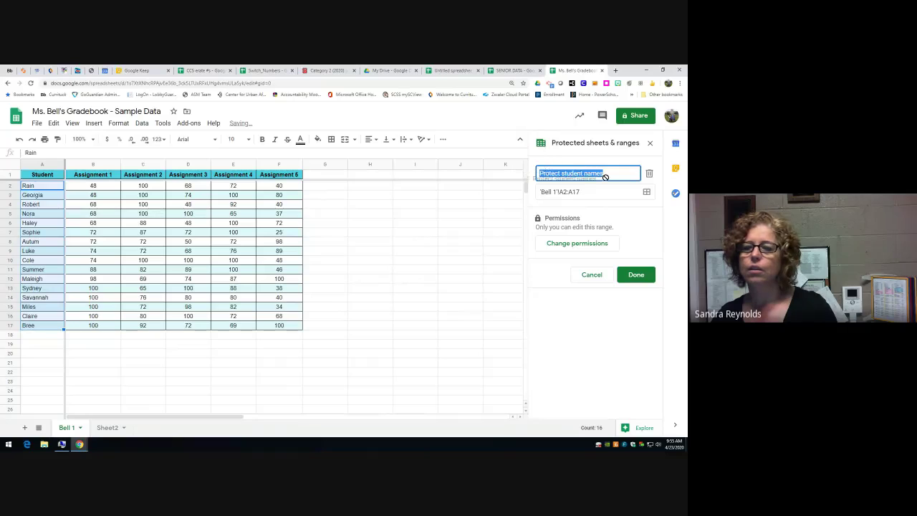
pyautogui.click(593, 276)
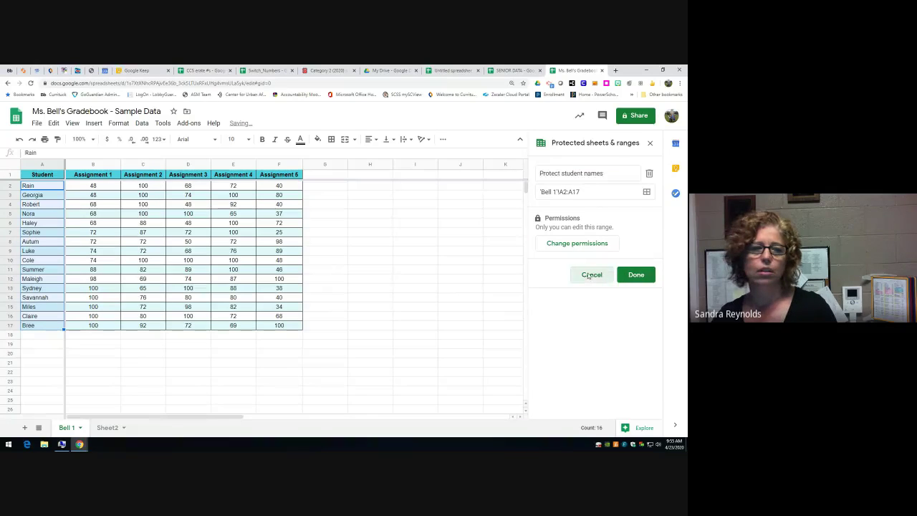
# - Protect the Bell 1 sheet with description 'Bell 1' and proceed to its editing permissions
pyautogui.rightClick(68, 428)
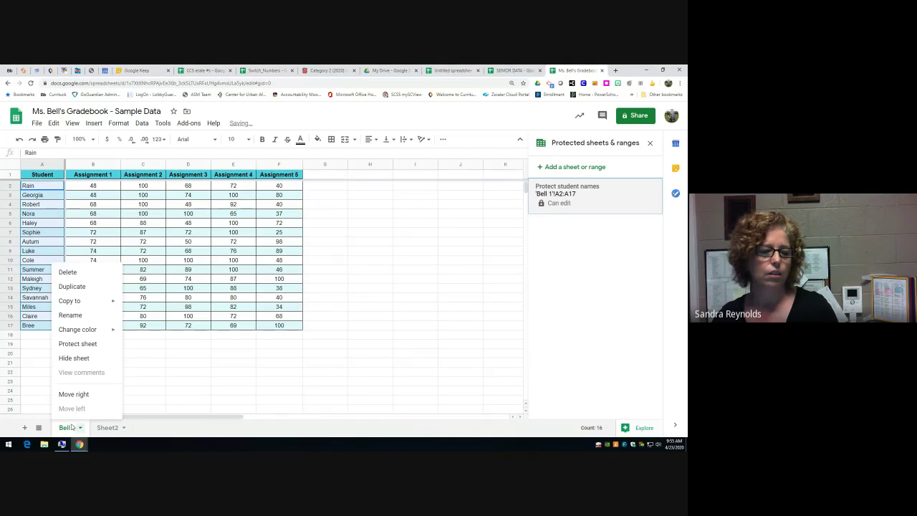
pyautogui.click(76, 345)
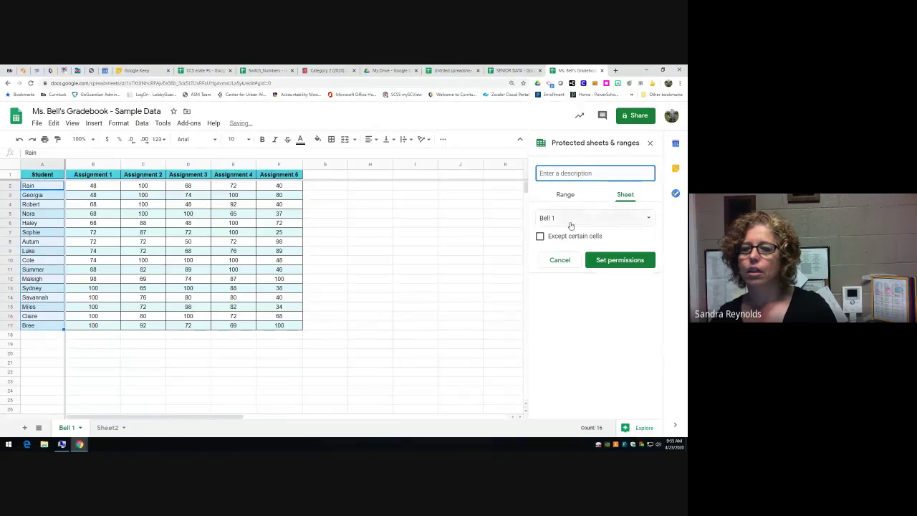
pyautogui.write('Bell 1')
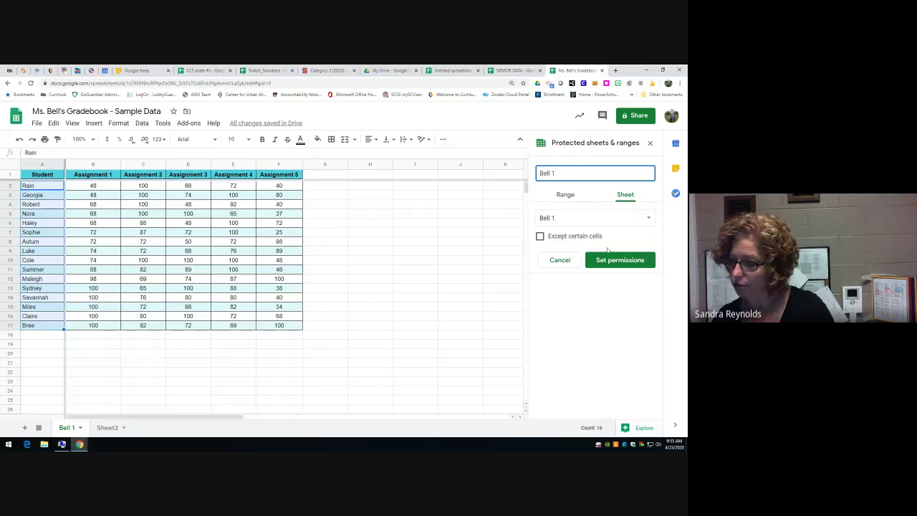
pyautogui.click(599, 260)
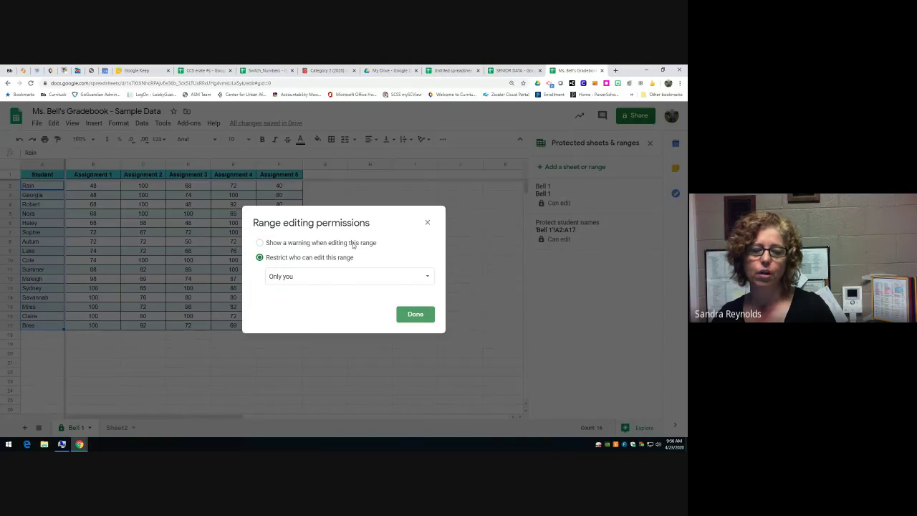
# - Restrict Bell 1 editing to a custom list adding one colleague, then share the file with them
pyautogui.click(302, 280)
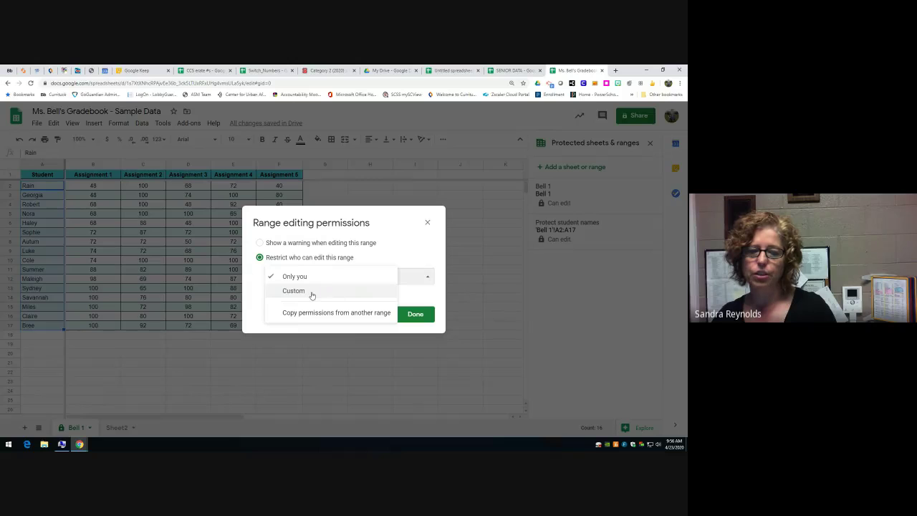
pyautogui.click(311, 293)
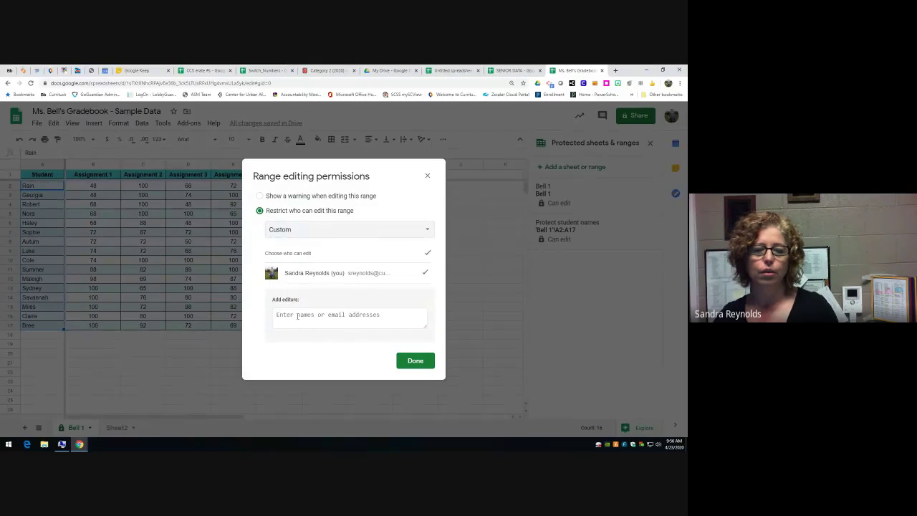
pyautogui.click(296, 316)
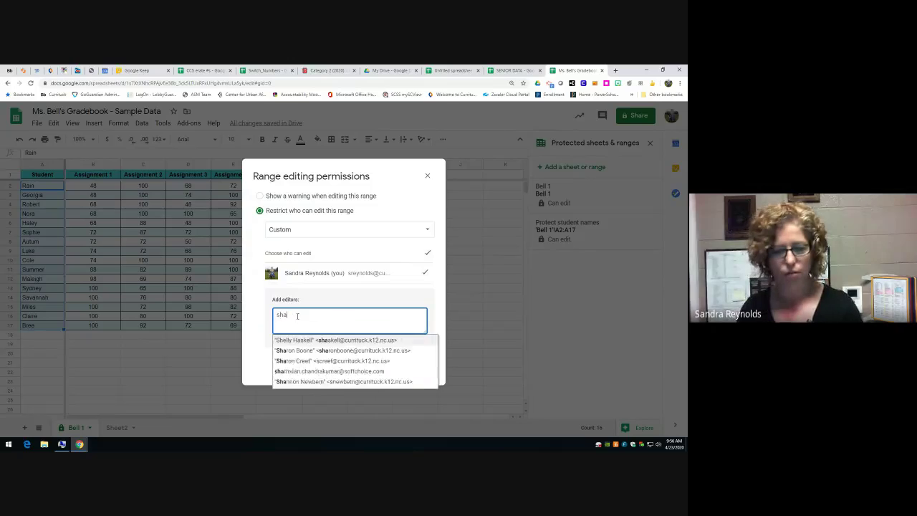
pyautogui.click(326, 341)
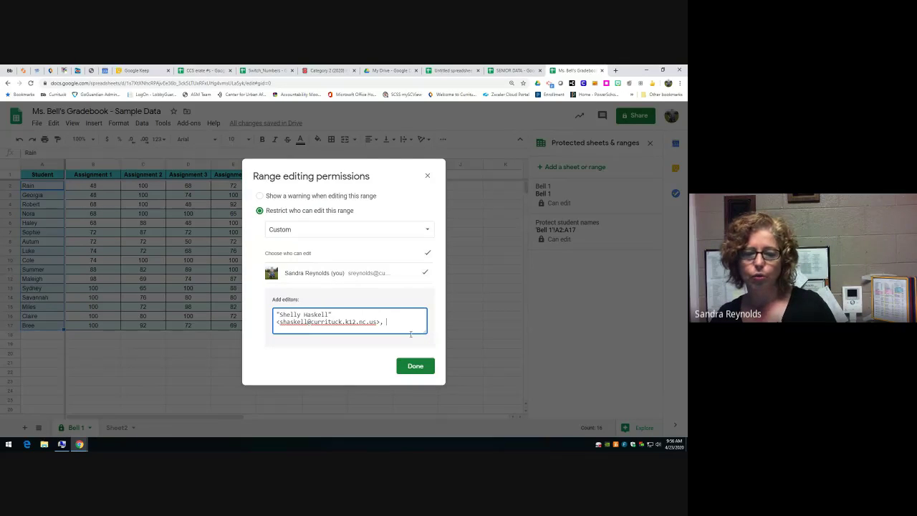
pyautogui.click(415, 366)
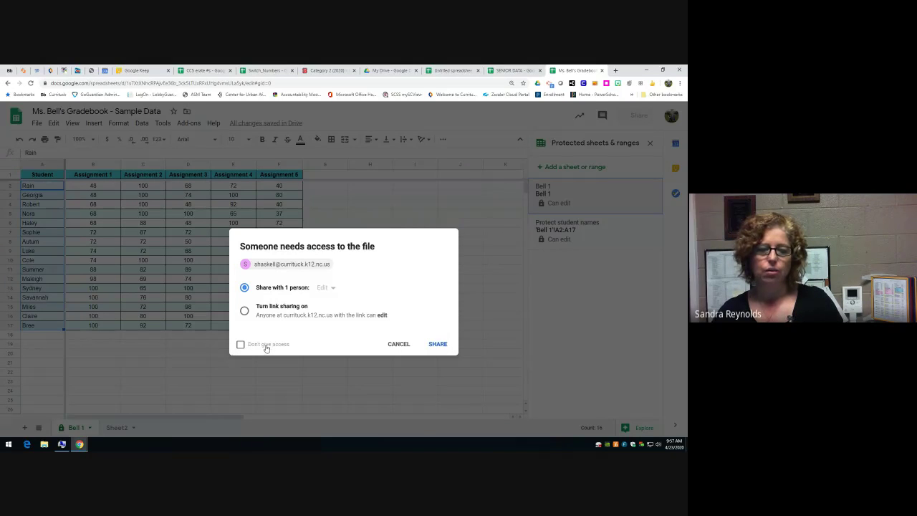
pyautogui.click(435, 346)
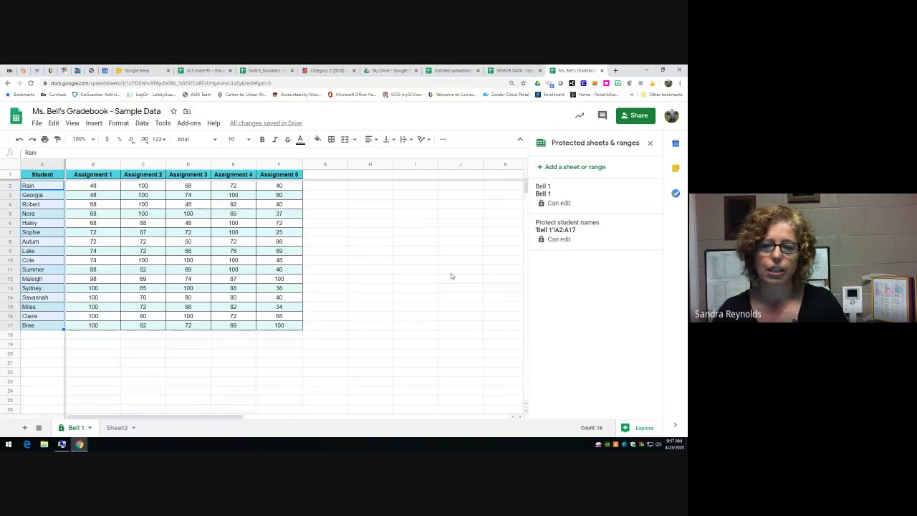
# - Begin protecting the Assignment 2 column C, then abandon it and close the protected ranges panel
pyautogui.click(145, 164)
pyautogui.rightClick(144, 165)
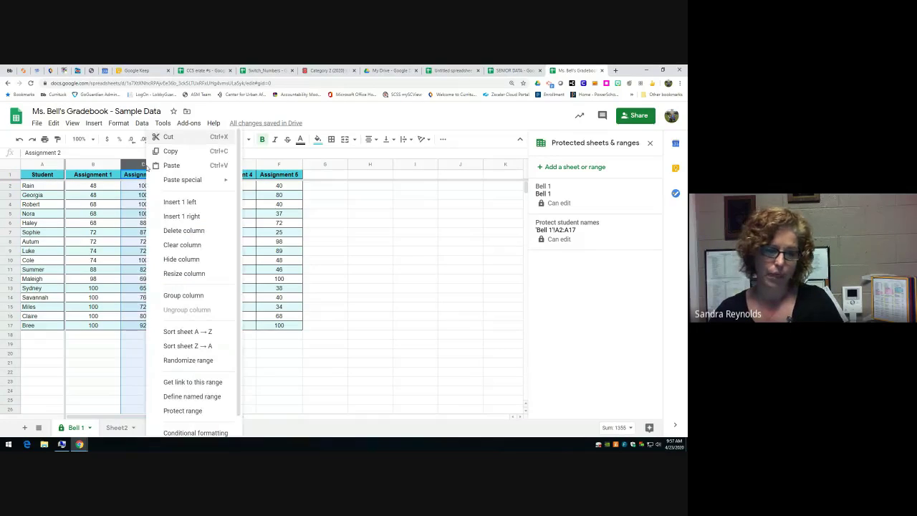
pyautogui.click(176, 412)
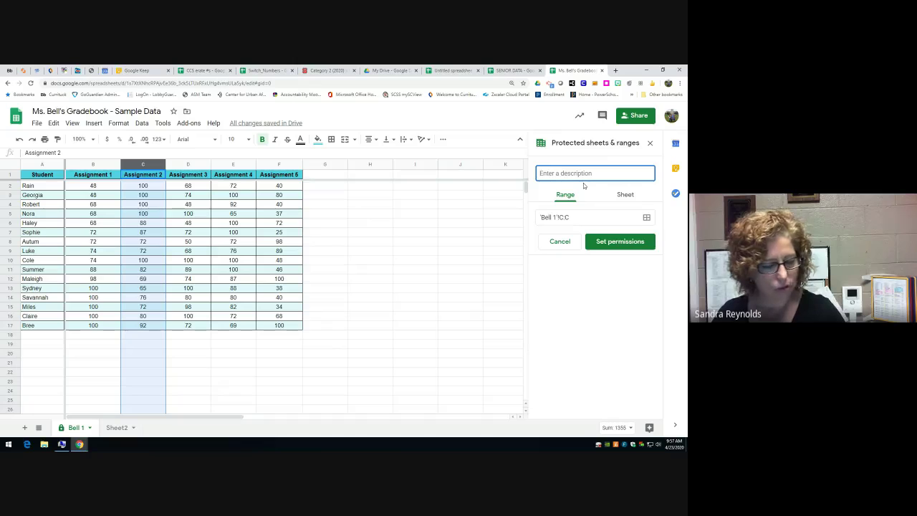
pyautogui.click(336, 187)
pyautogui.click(560, 241)
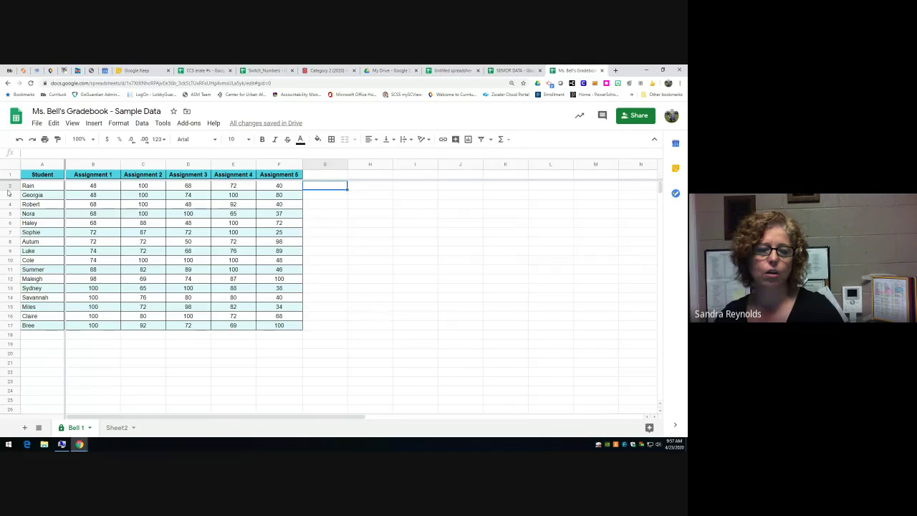
# - Select H2, browse the functions list, and cancel the formula started there
pyautogui.click(373, 187)
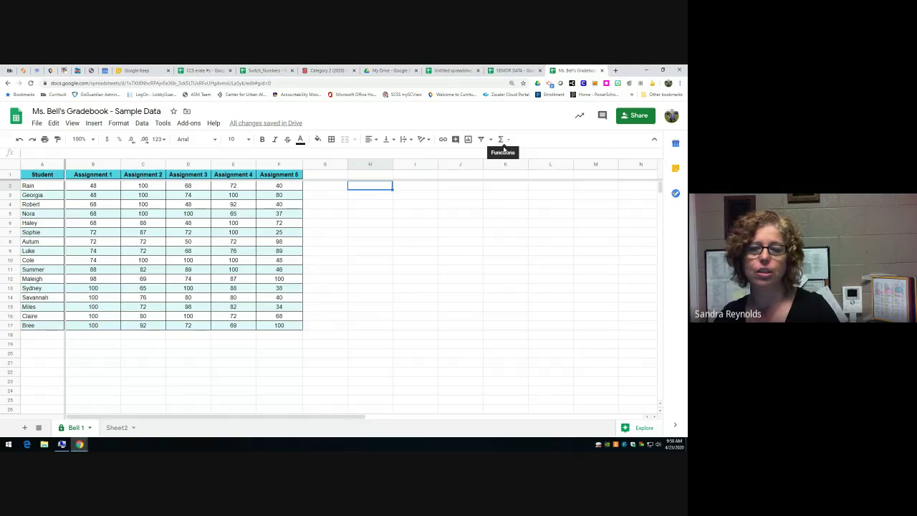
pyautogui.click(509, 141)
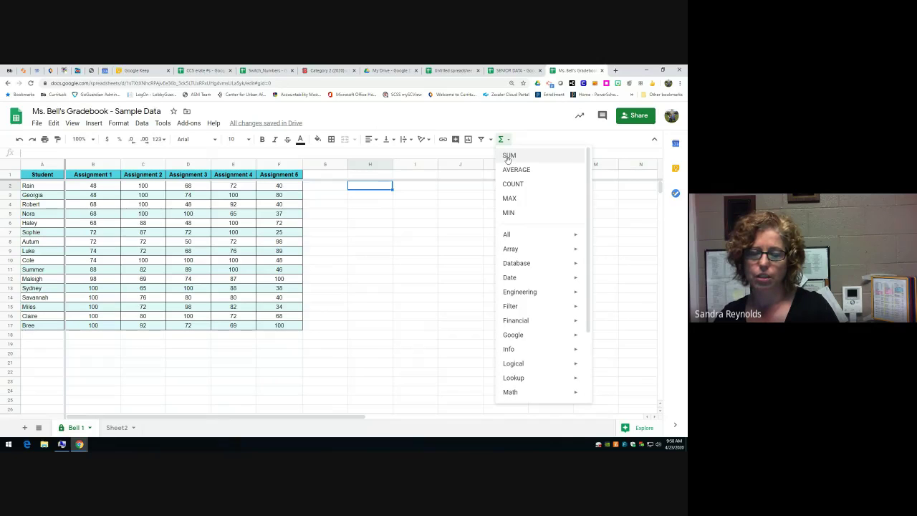
pyautogui.moveTo(544, 238)
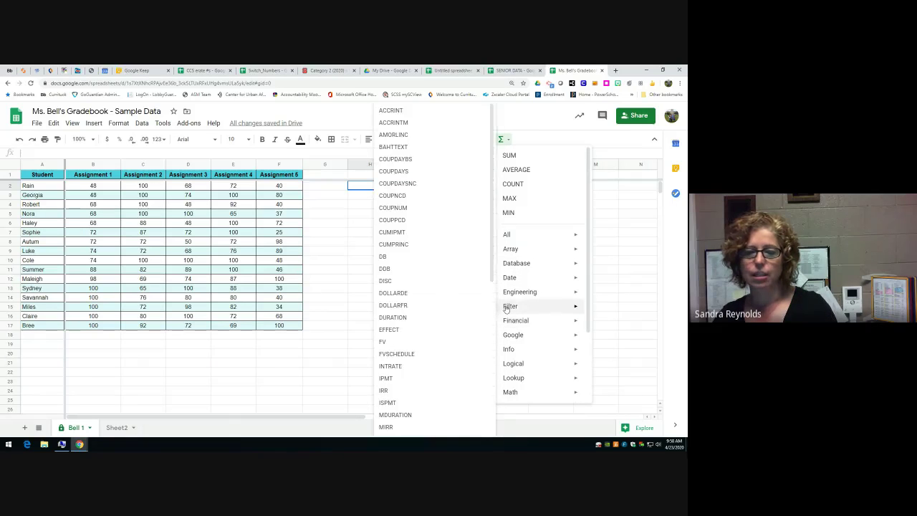
pyautogui.click(358, 189)
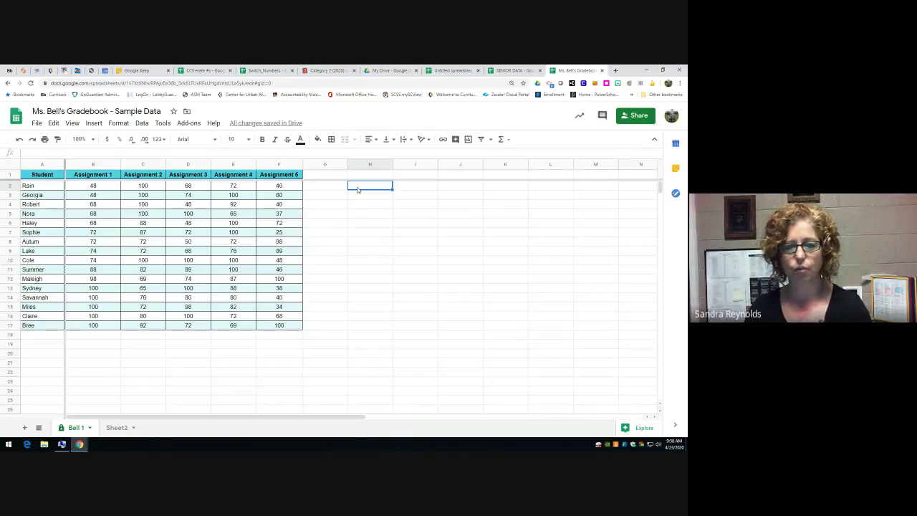
pyautogui.write('=')
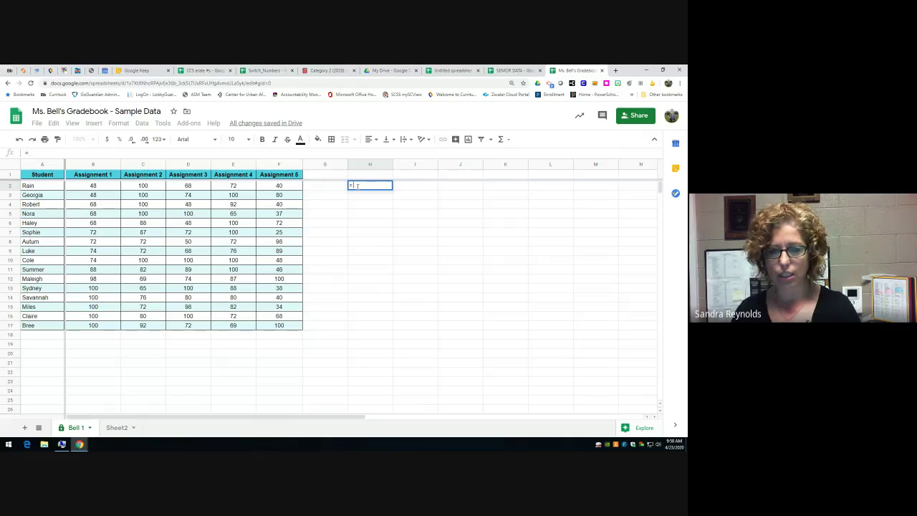
pyautogui.press('Escape')
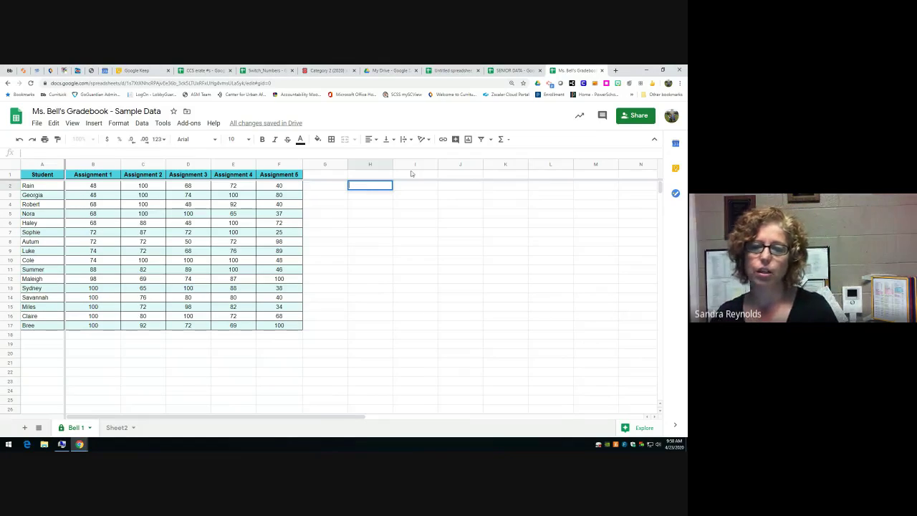
pyautogui.click(501, 139)
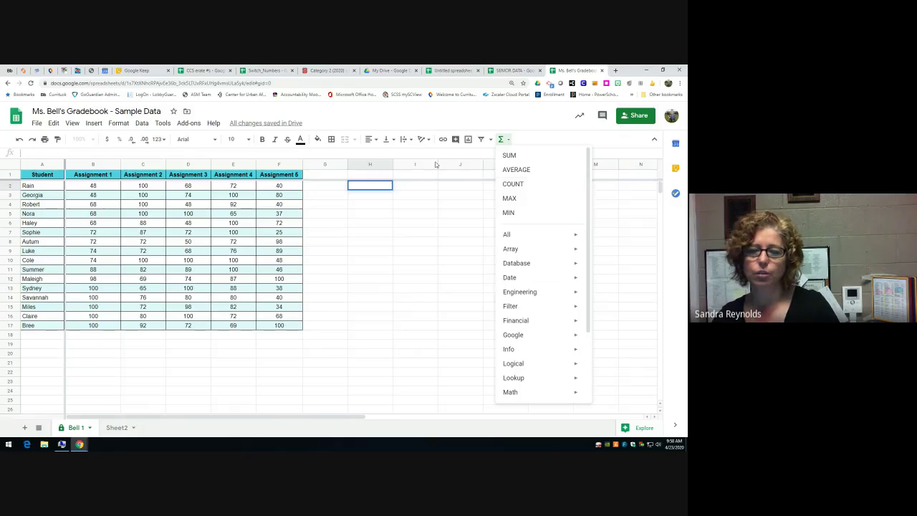
pyautogui.click(378, 185)
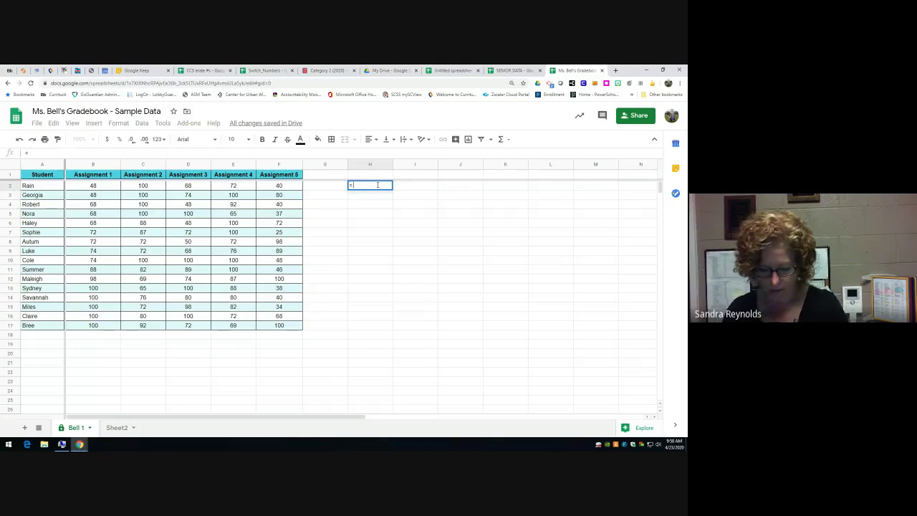
# - Retry =sort on C2:C17, then undo the #NAME? formulas to clear column H
pyautogui.write('=sort')
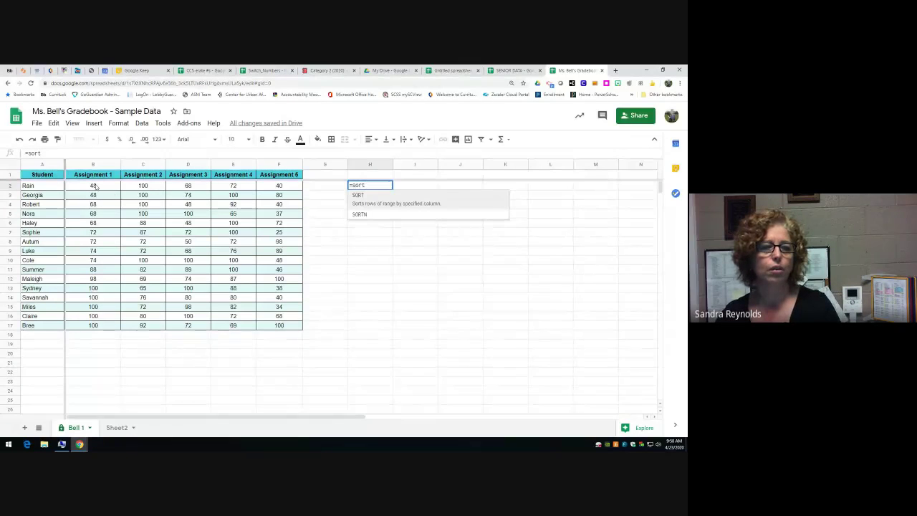
pyautogui.moveTo(143, 188); pyautogui.dragTo(143, 326)
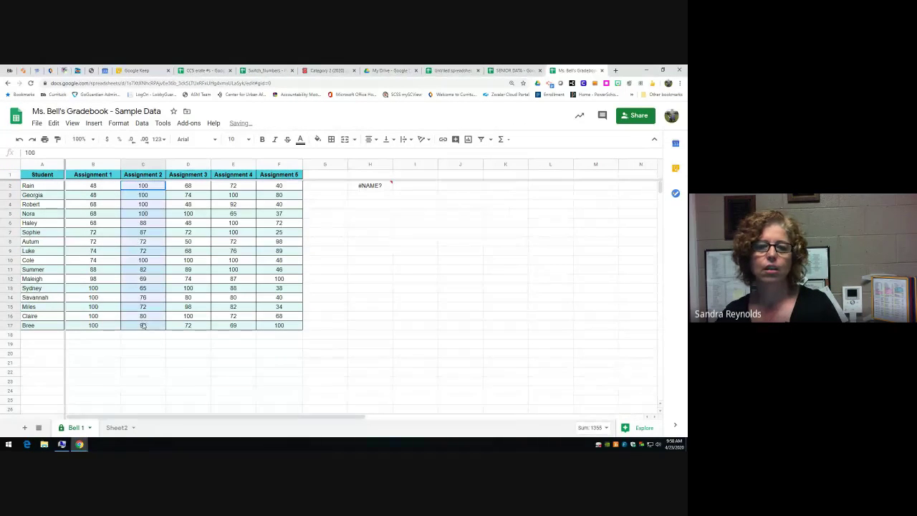
pyautogui.click(377, 188)
pyautogui.click(371, 203)
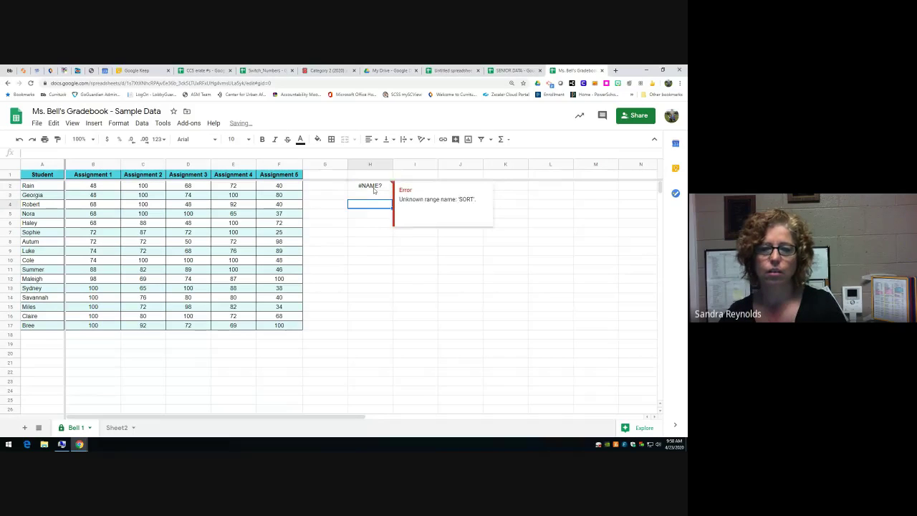
pyautogui.write('=sort')
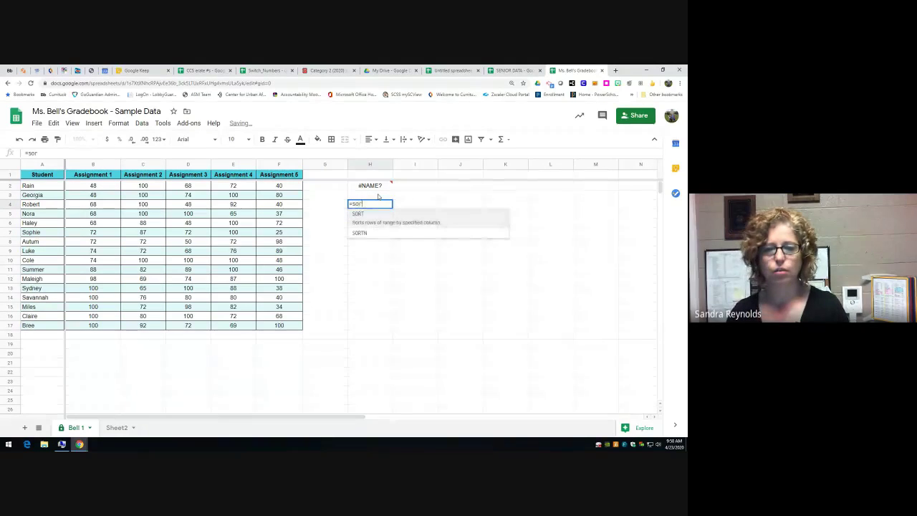
pyautogui.press('BackSpace')
pyautogui.press('BackSpace')
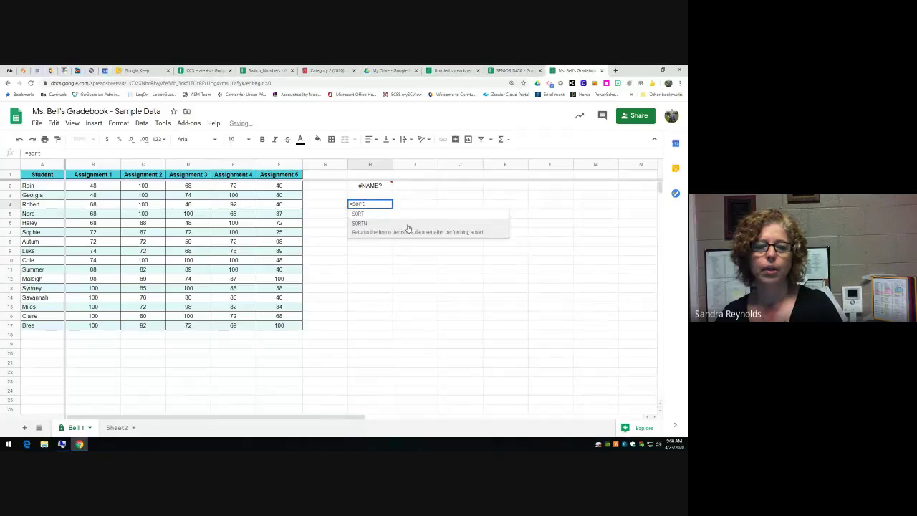
pyautogui.press('BackSpace')
pyautogui.press('BackSpace')
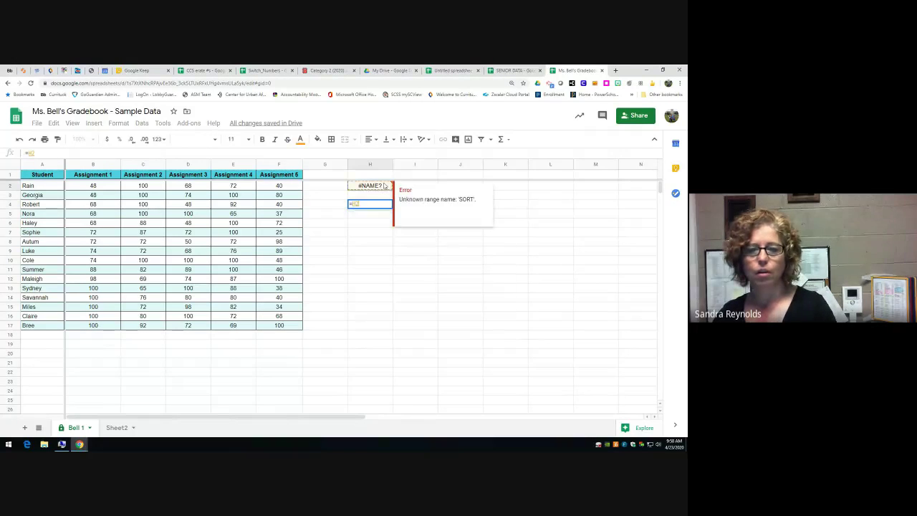
pyautogui.write('H')
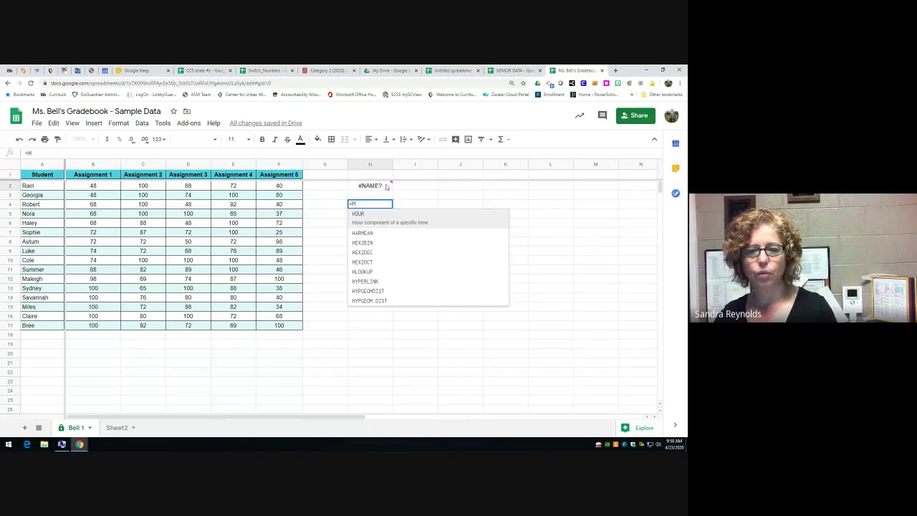
pyautogui.click(384, 186)
pyautogui.hotkey('ctrl', 'z')
pyautogui.hotkey('ctrl', 'z')
pyautogui.write('=sort')
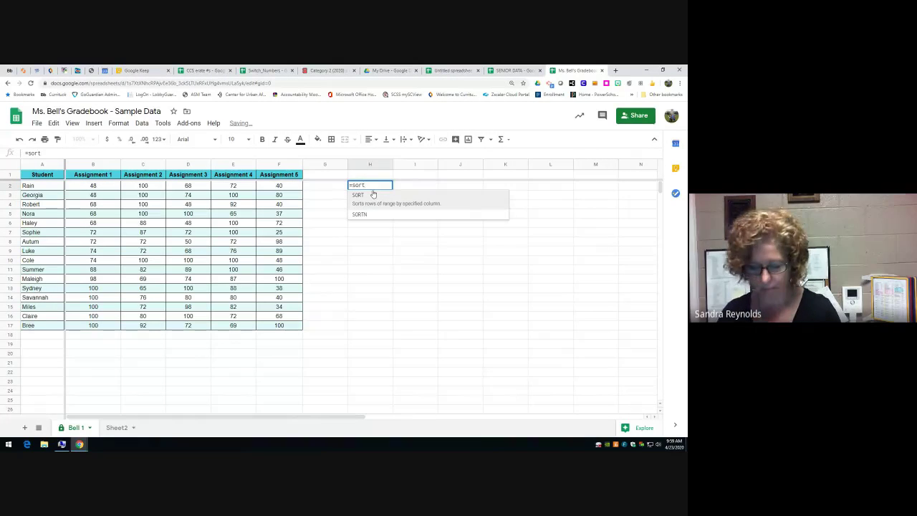
pyautogui.write('(')
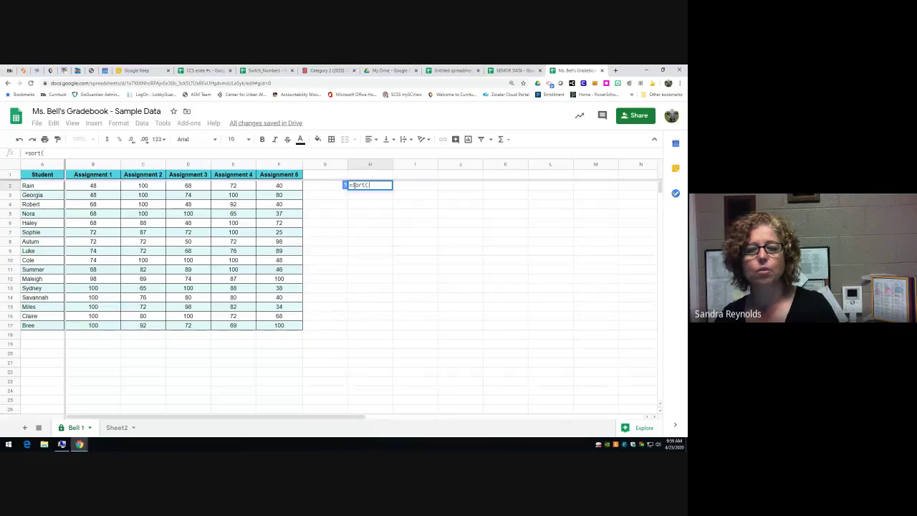
pyautogui.moveTo(161, 187); pyautogui.dragTo(152, 329)
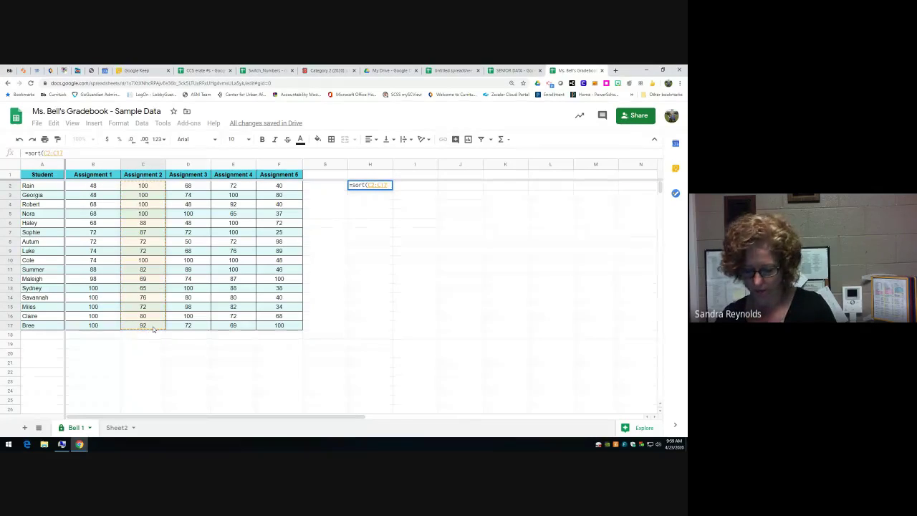
pyautogui.press('Return')
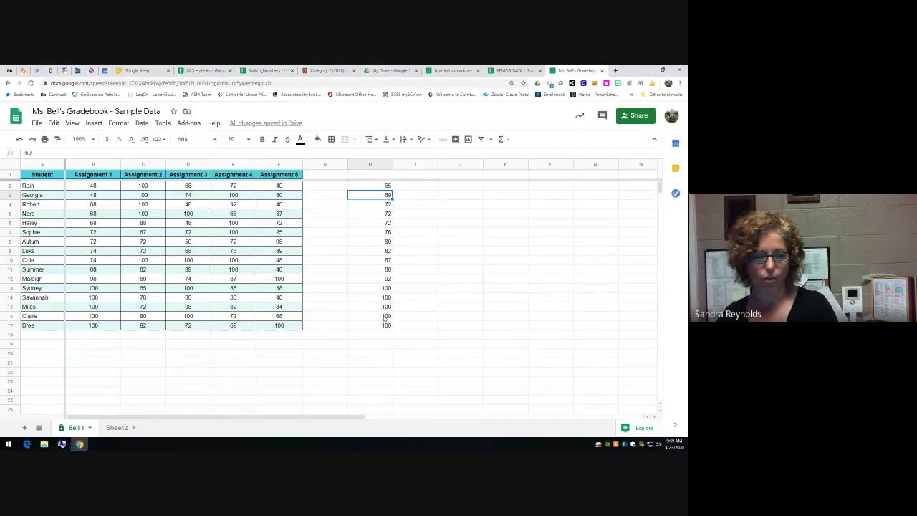
pyautogui.click(372, 189)
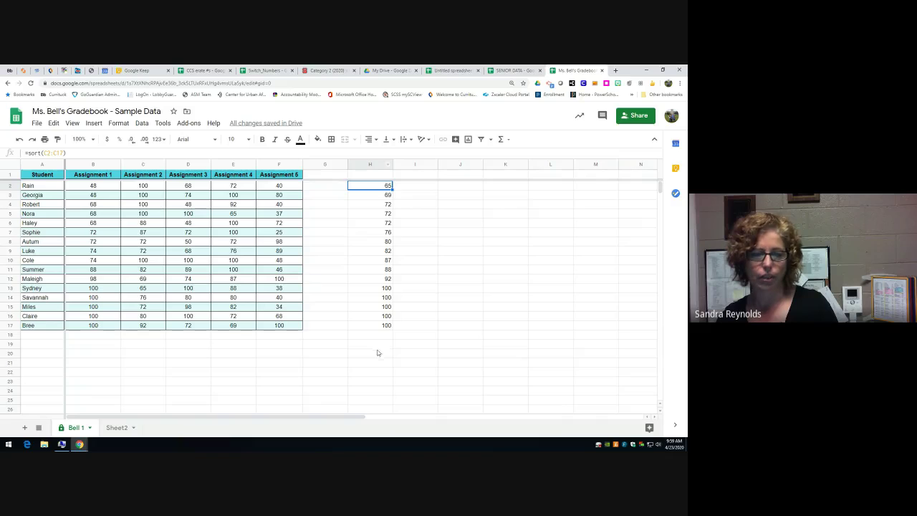
pyautogui.press('Delete')
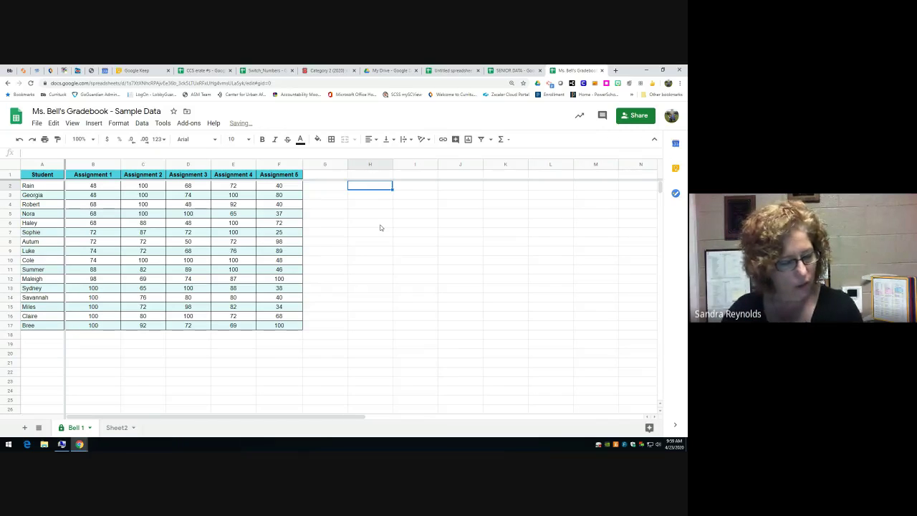
# - Enter the heading 'Average' in G1 and select the Assignment header cells B1 to E1
pyautogui.click(43, 345)
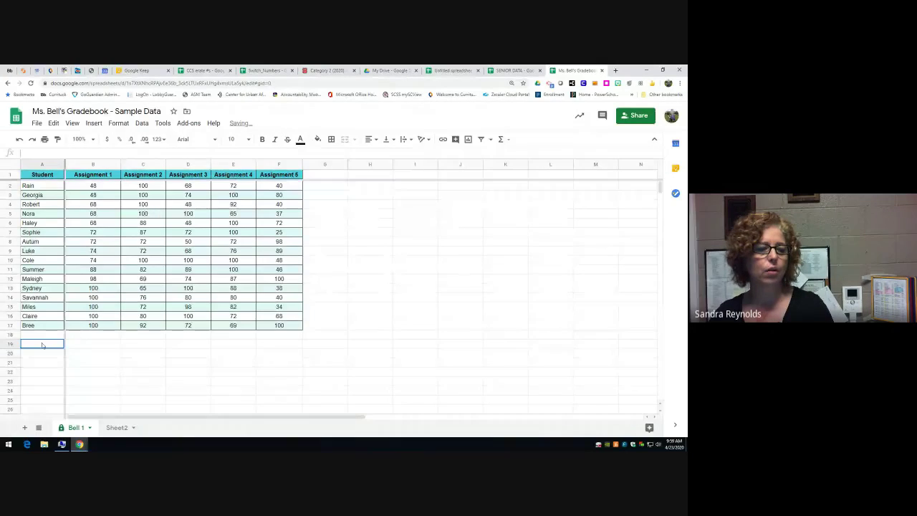
pyautogui.click(508, 141)
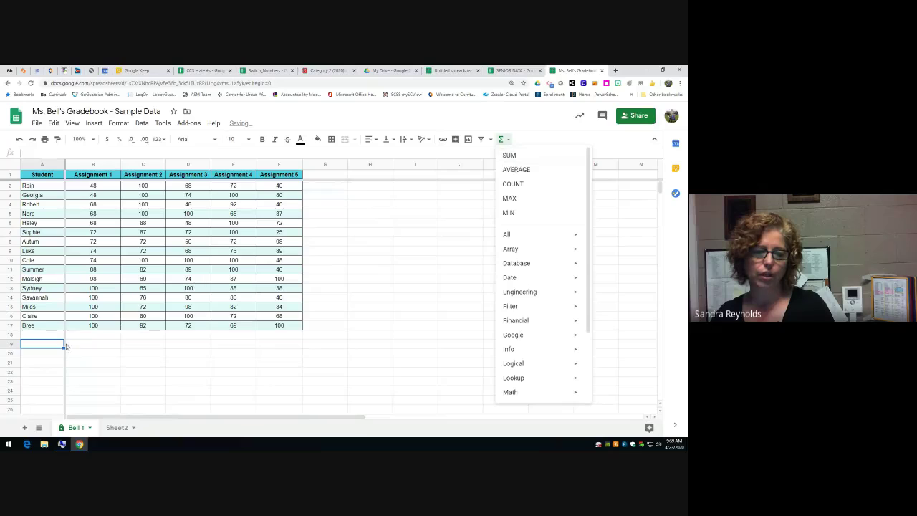
pyautogui.click(51, 347)
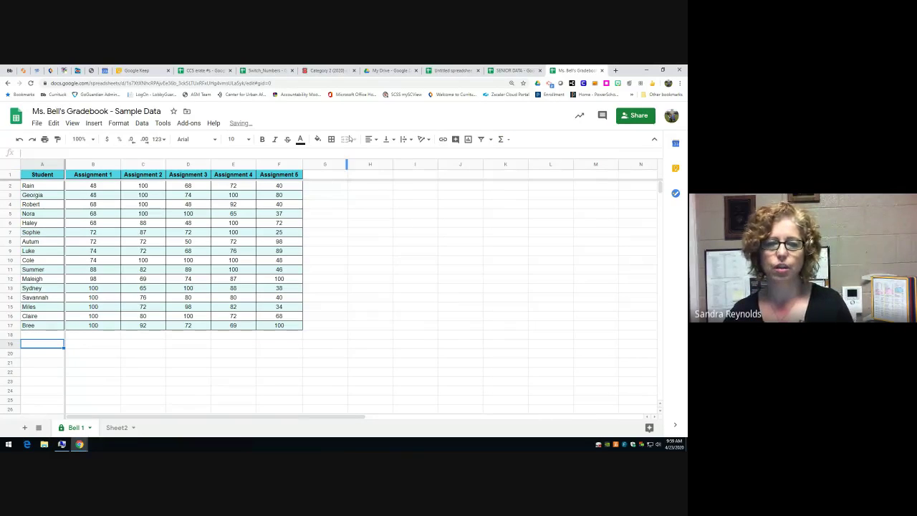
pyautogui.click(339, 176)
pyautogui.write('Average')
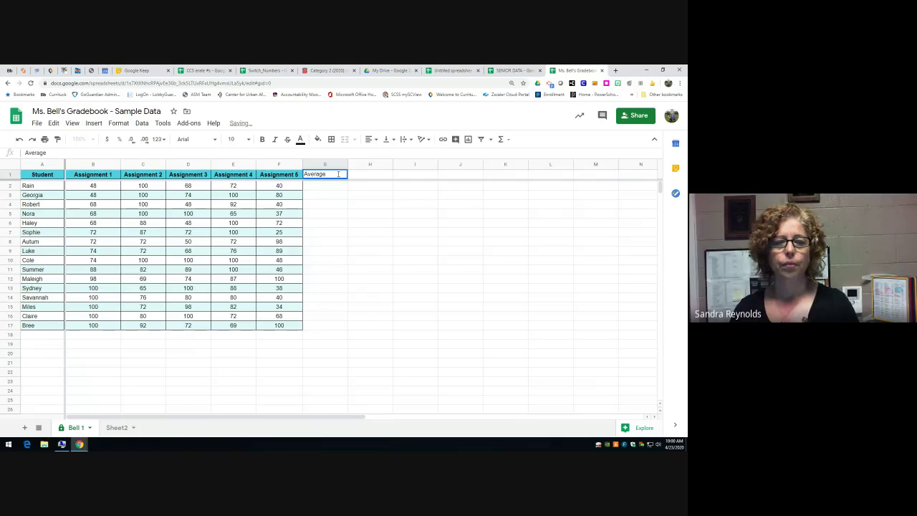
pyautogui.press('Return')
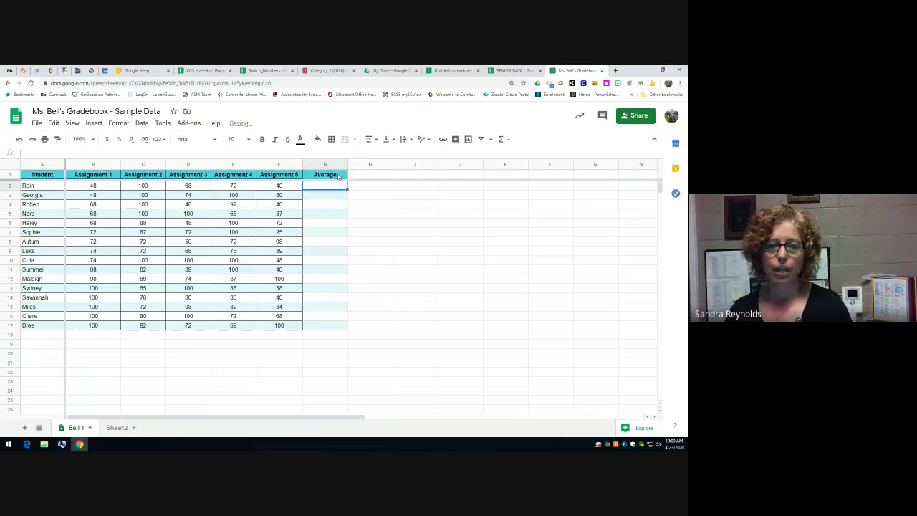
pyautogui.moveTo(82, 175); pyautogui.dragTo(263, 178)
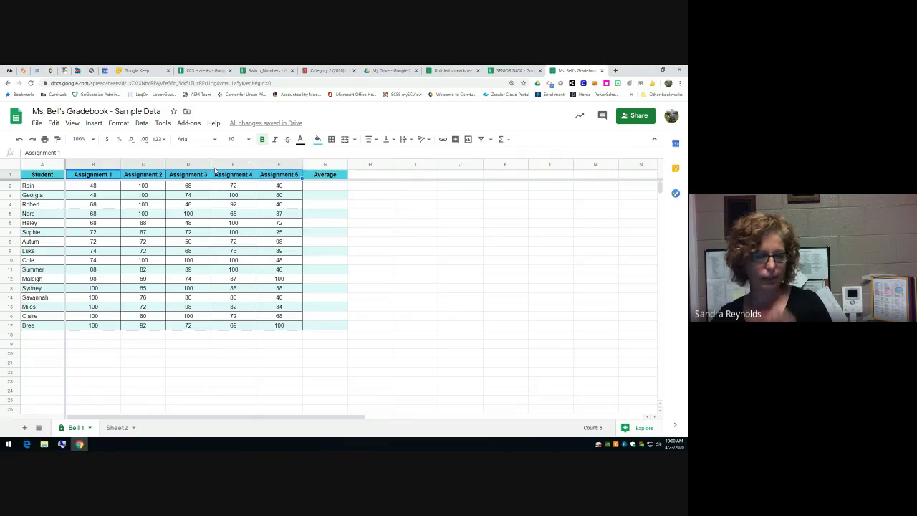
# - Rotate the Assignment headers up vertically and narrow columns B–F to fit them
pyautogui.click(424, 141)
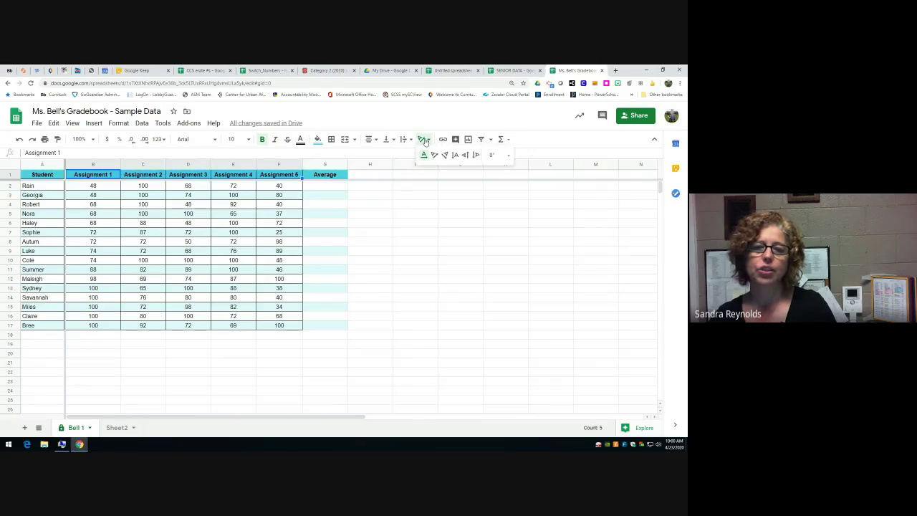
pyautogui.click(466, 157)
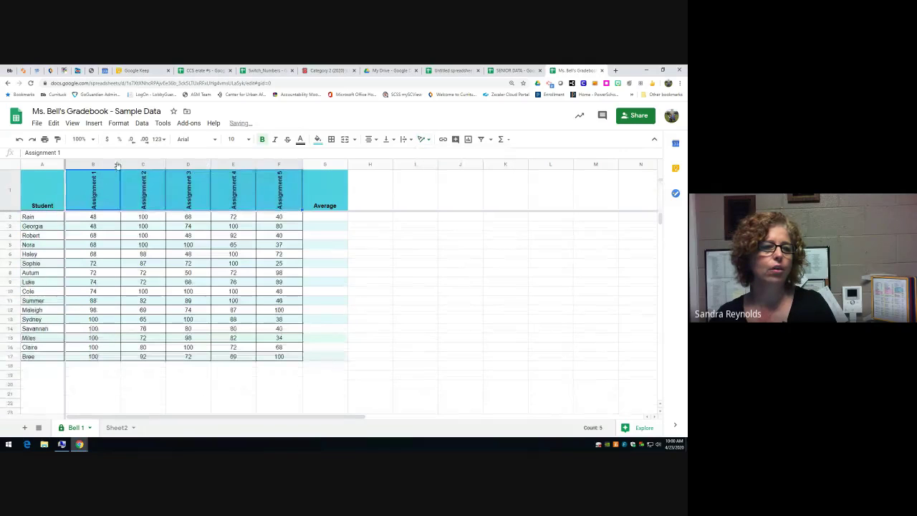
pyautogui.moveTo(119, 165); pyautogui.dragTo(186, 164)
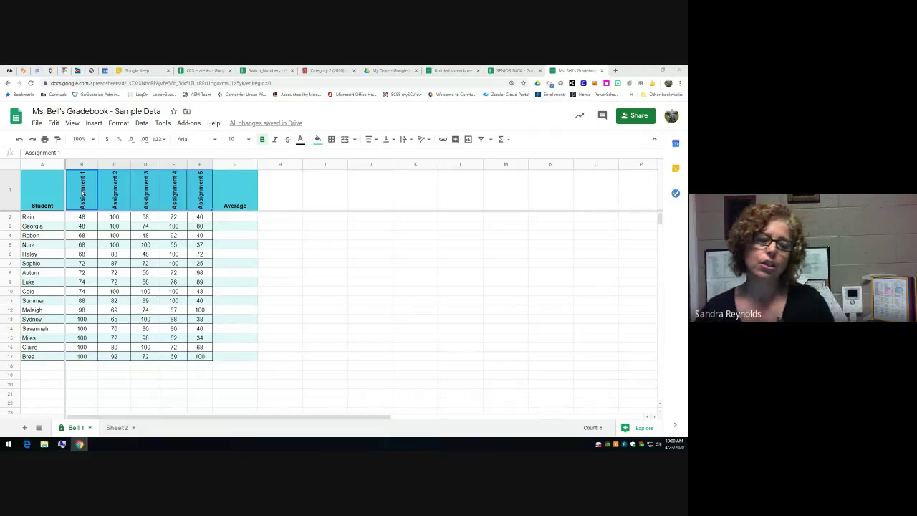
pyautogui.click(242, 218)
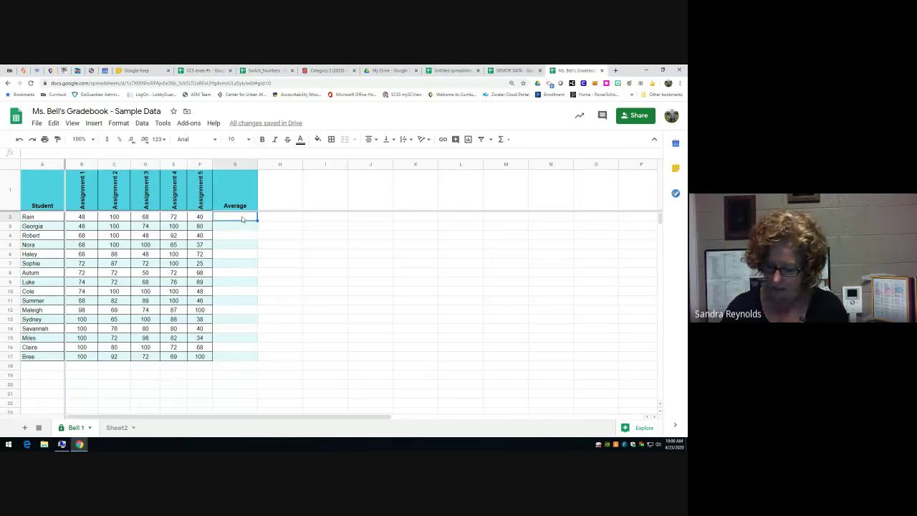
pyautogui.write('=')
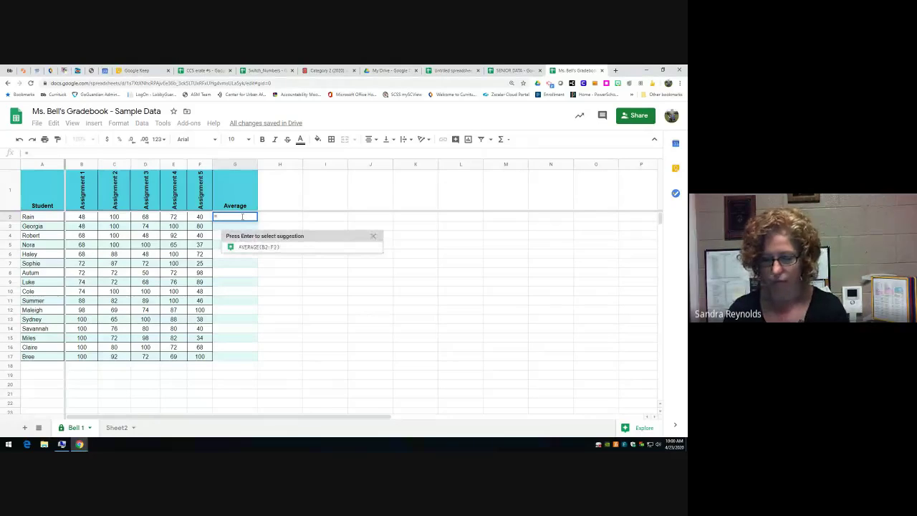
# - Put =AVERAGE(B2:F2) in G2 and fill it down through G17 for every student
pyautogui.press('BackSpace')
pyautogui.click(501, 139)
pyautogui.click(515, 170)
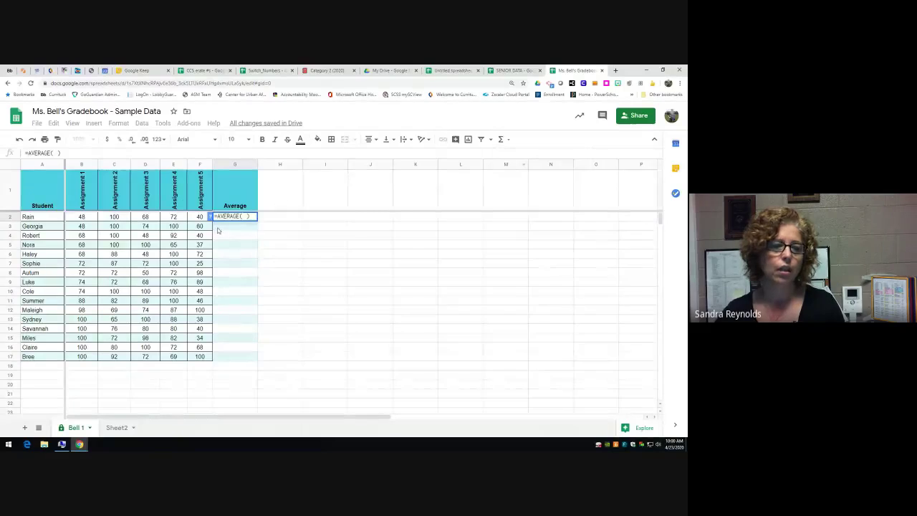
pyautogui.moveTo(79, 217); pyautogui.dragTo(202, 217)
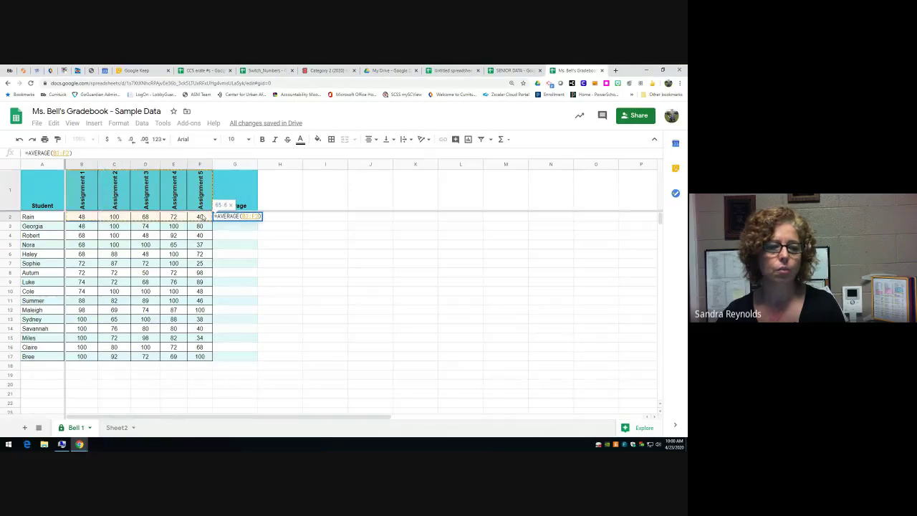
pyautogui.press('Return')
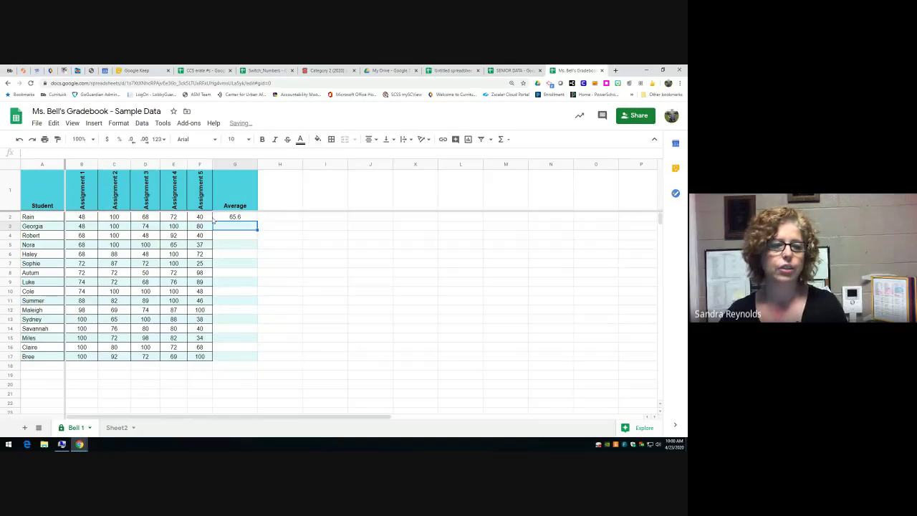
pyautogui.click(234, 219)
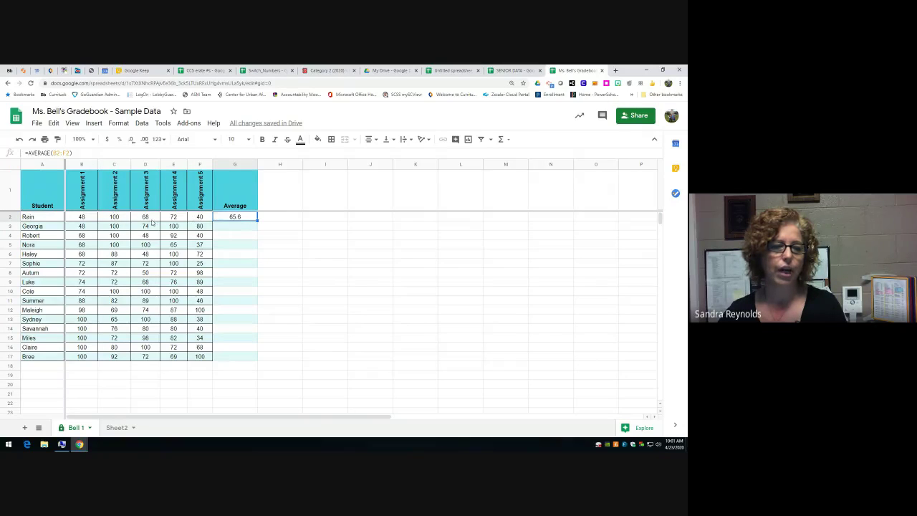
pyautogui.moveTo(238, 230); pyautogui.dragTo(234, 356)
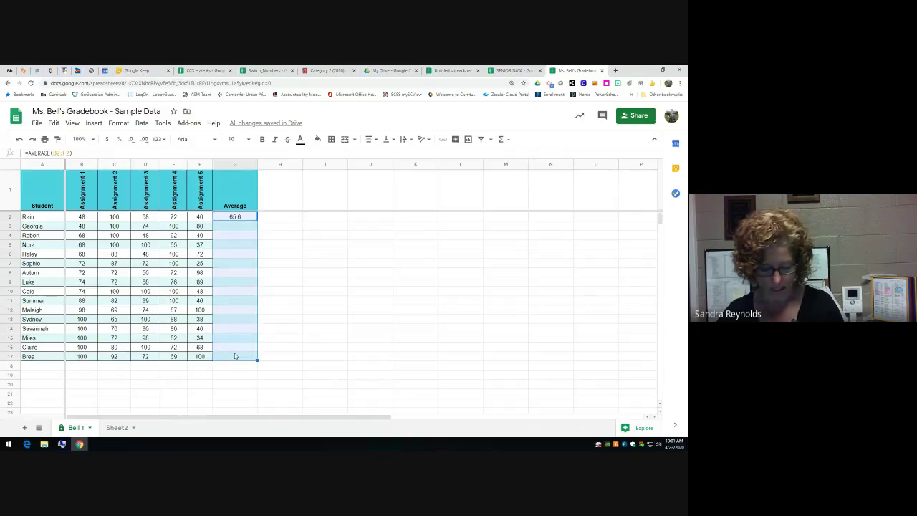
pyautogui.hotkey('ctrl', 'd')
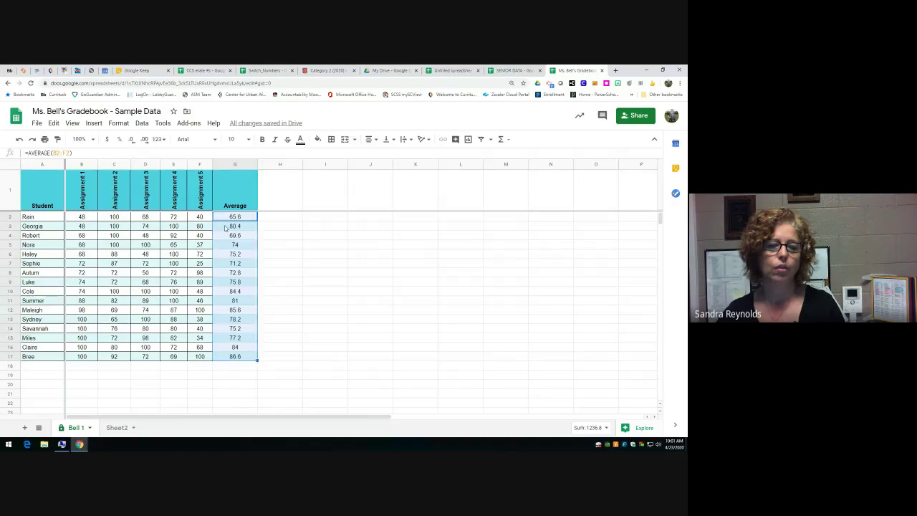
pyautogui.click(225, 227)
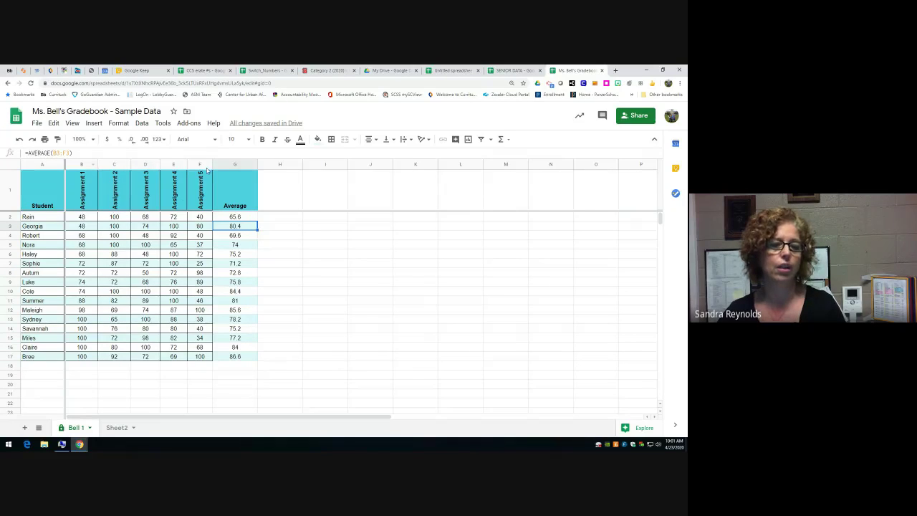
# - Enter =AVERAGE(B2:B17) in B18 for the Assignment 1 class average
pyautogui.click(80, 369)
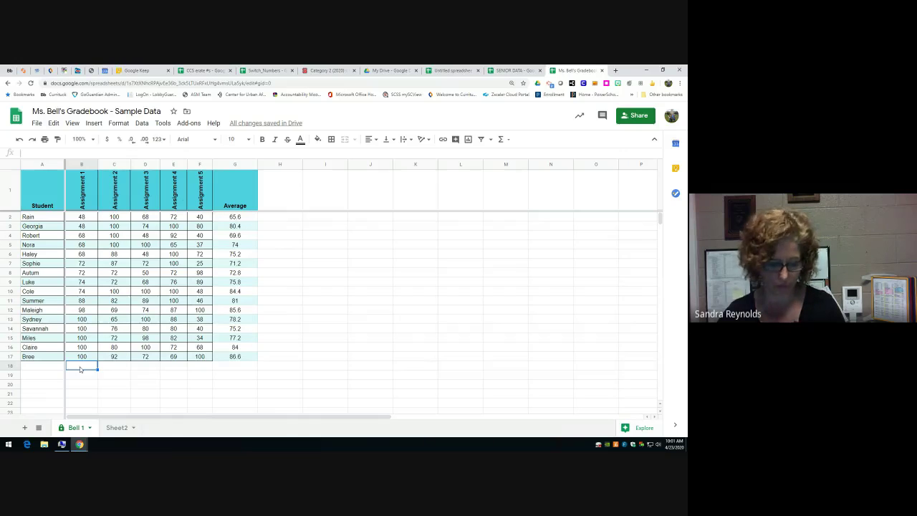
pyautogui.click(501, 139)
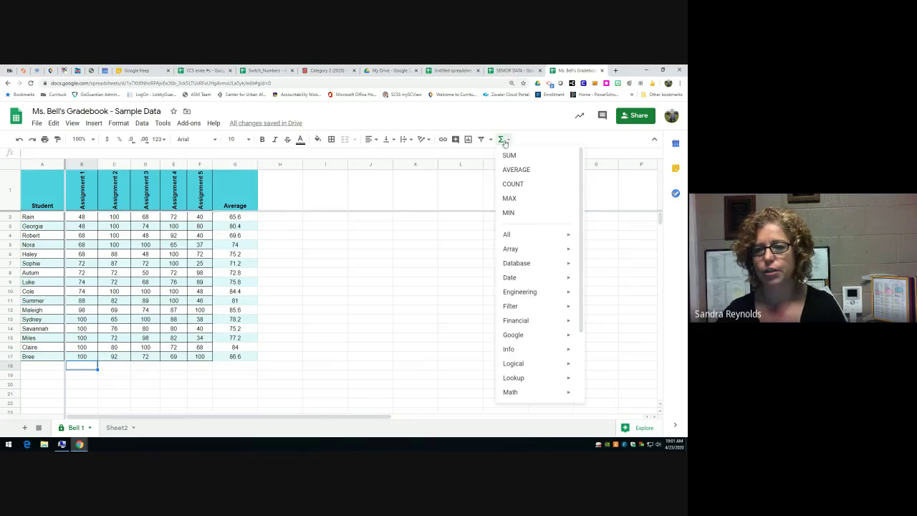
pyautogui.click(514, 169)
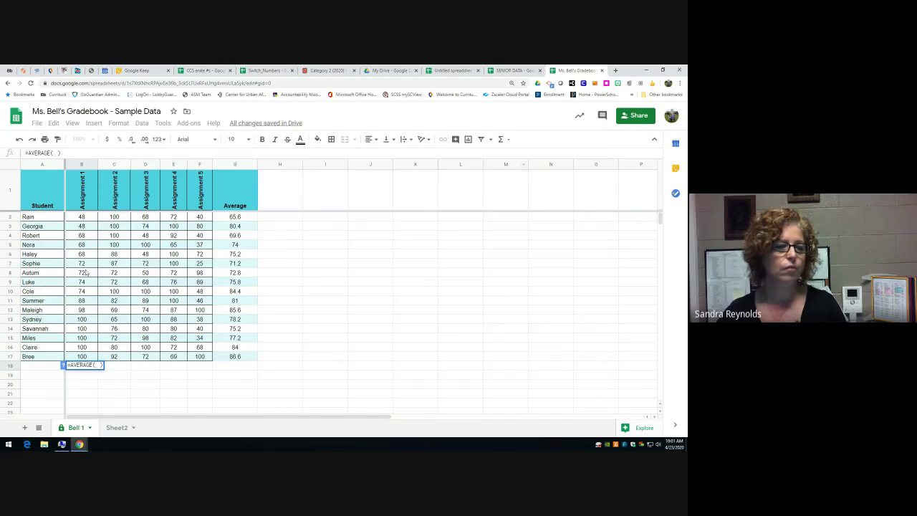
pyautogui.moveTo(83, 218); pyautogui.dragTo(87, 356)
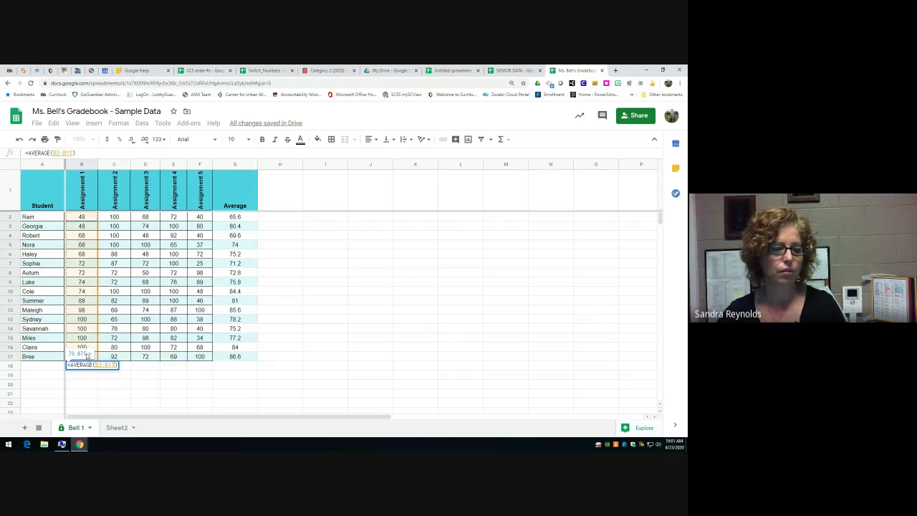
pyautogui.press('Return')
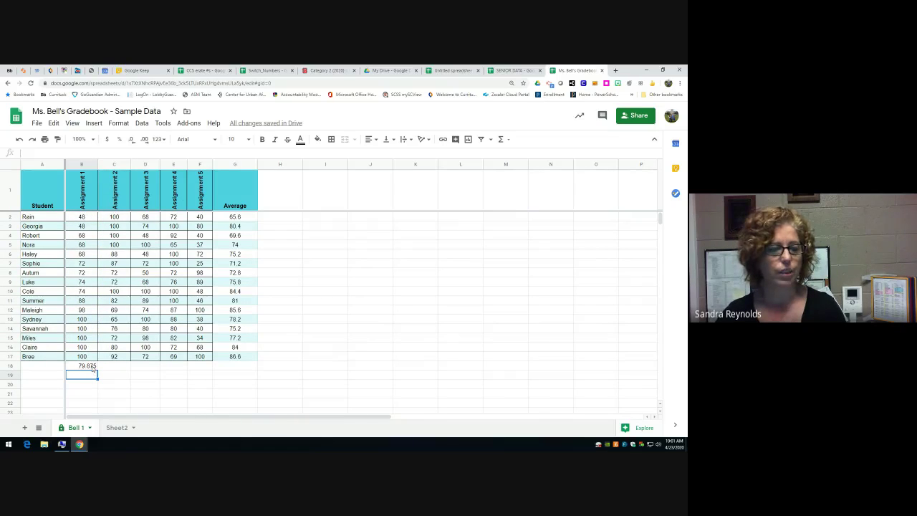
pyautogui.click(118, 366)
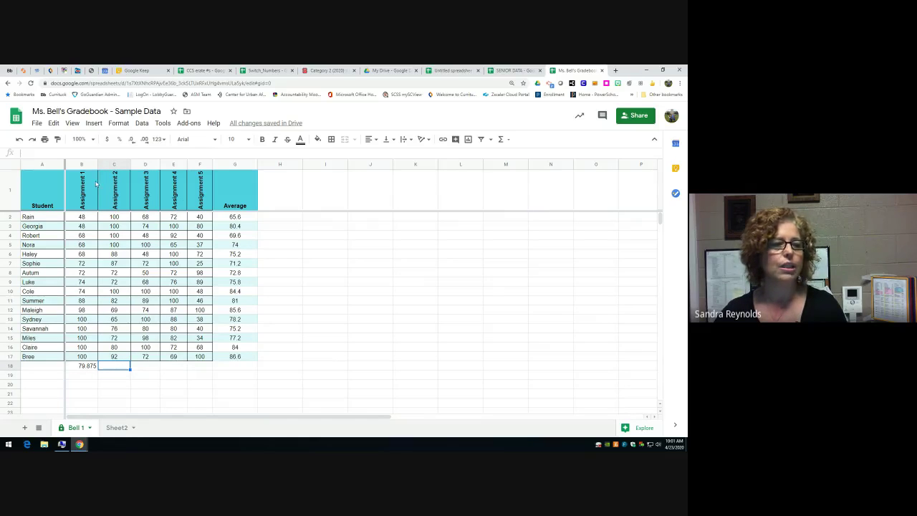
# - Decrease decimals so B18 shows 80 and the Average values G2:G17 show whole numbers
pyautogui.click(91, 365)
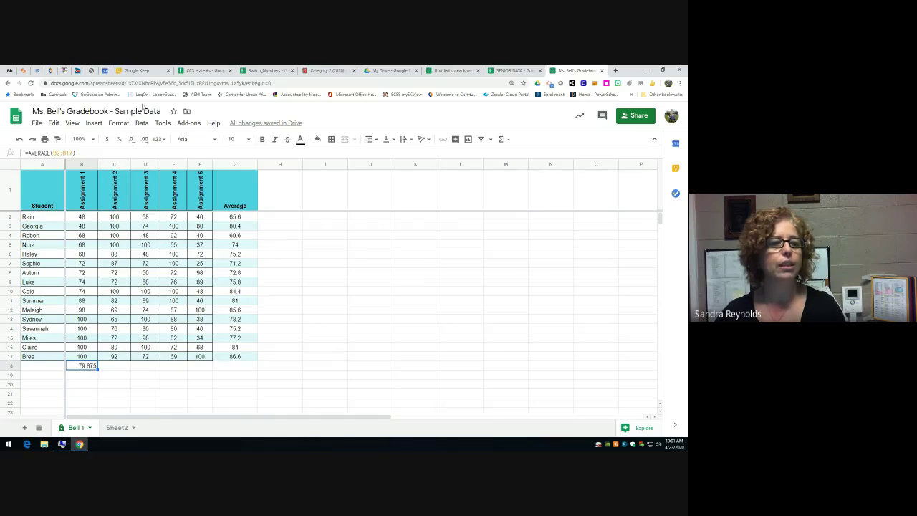
pyautogui.click(132, 140)
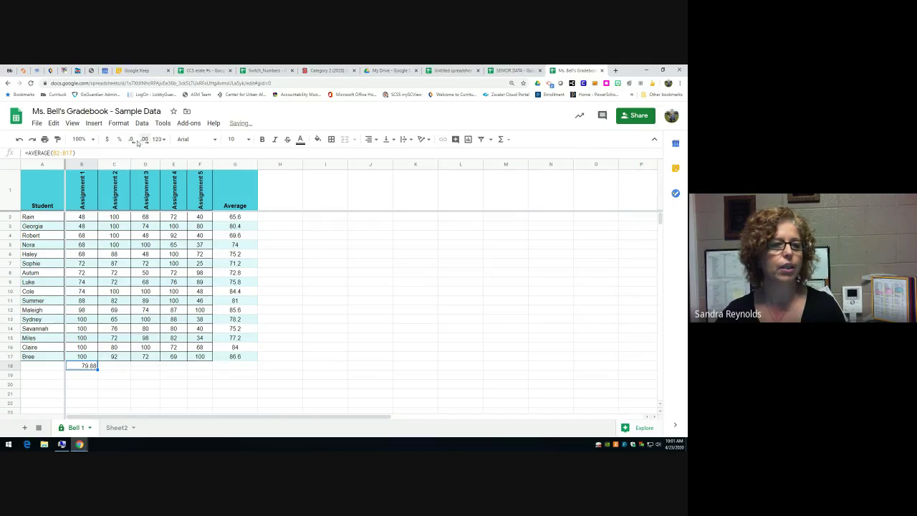
pyautogui.click(131, 140)
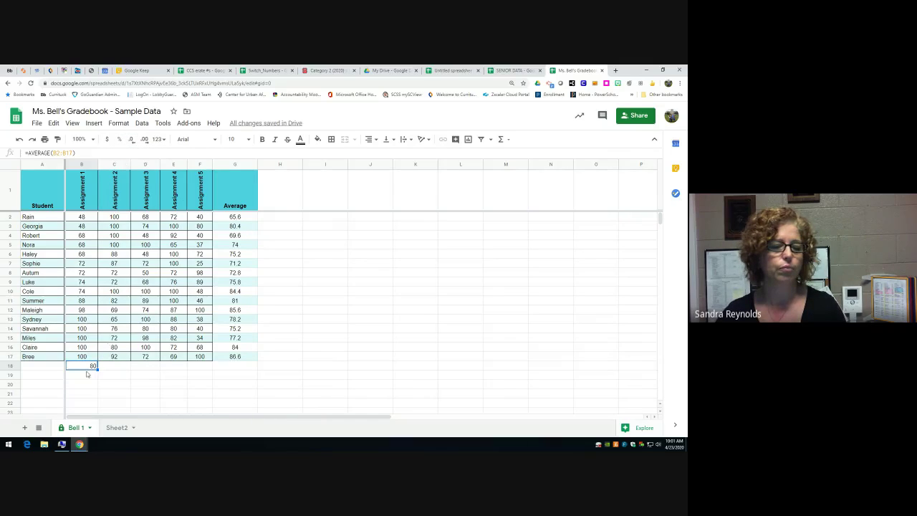
pyautogui.moveTo(228, 218); pyautogui.dragTo(226, 357)
pyautogui.click(131, 139)
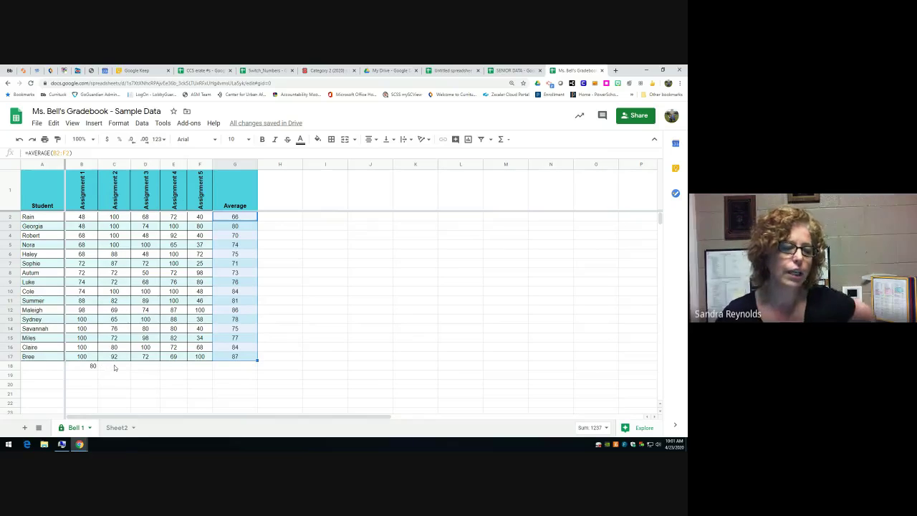
pyautogui.click(83, 377)
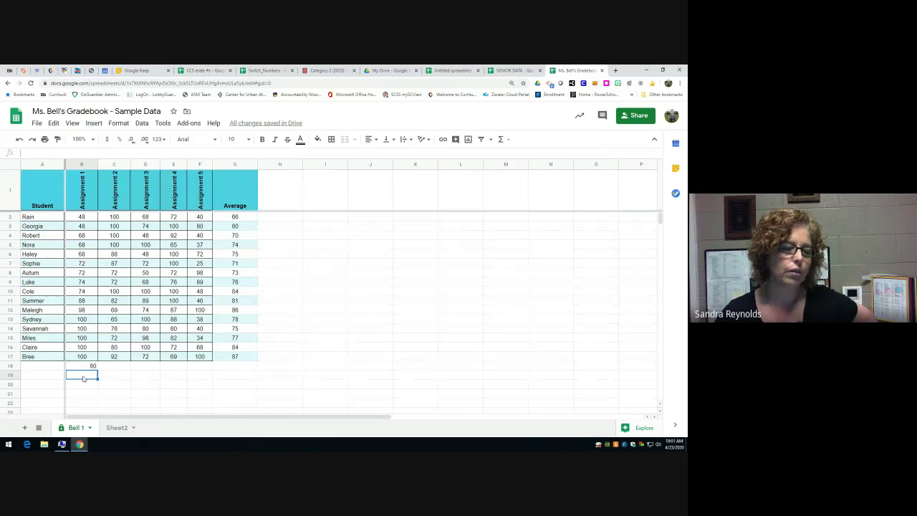
pyautogui.moveTo(91, 217); pyautogui.dragTo(78, 362)
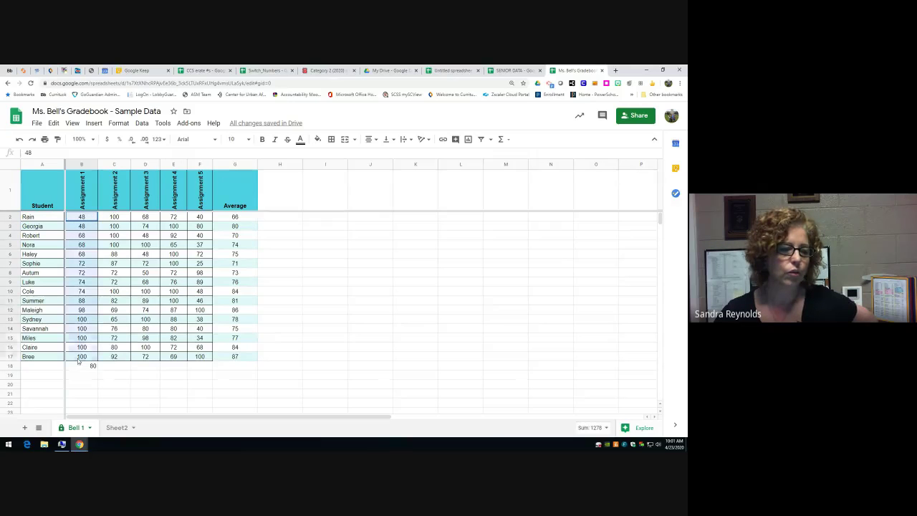
pyautogui.click(81, 376)
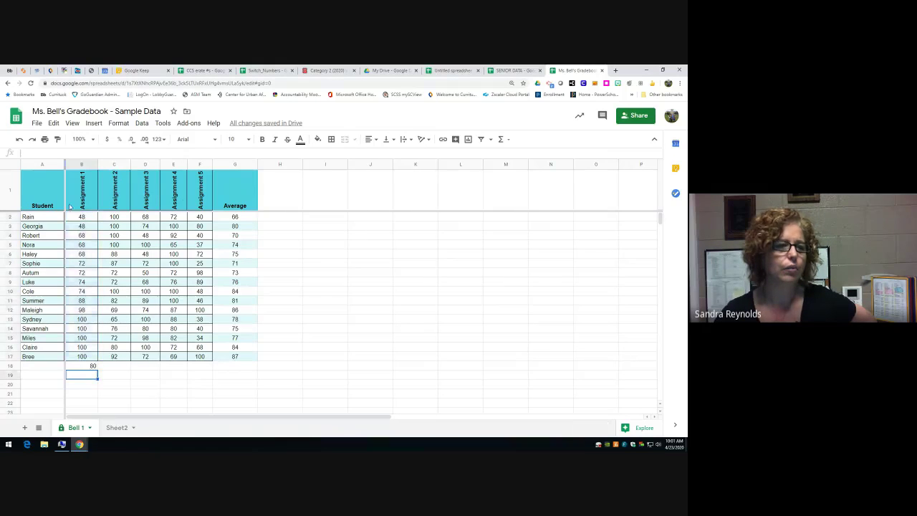
pyautogui.click(93, 124)
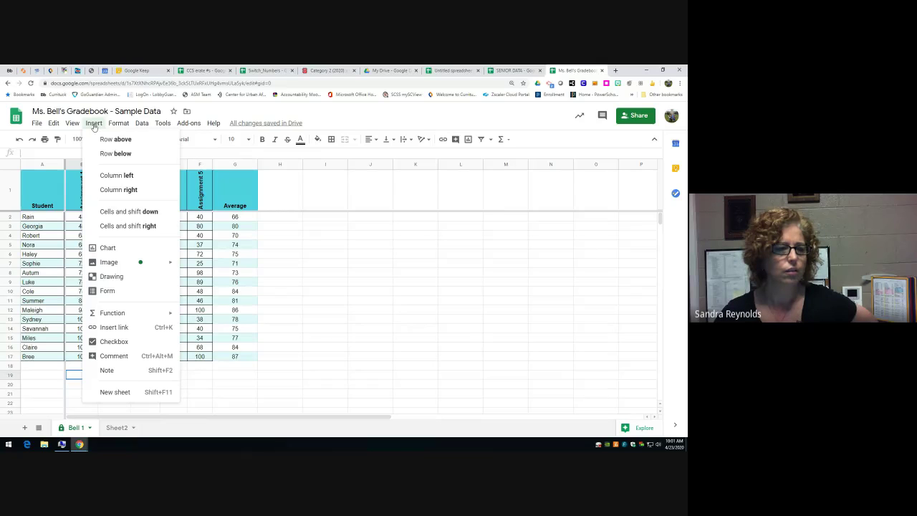
pyautogui.moveTo(117, 127)
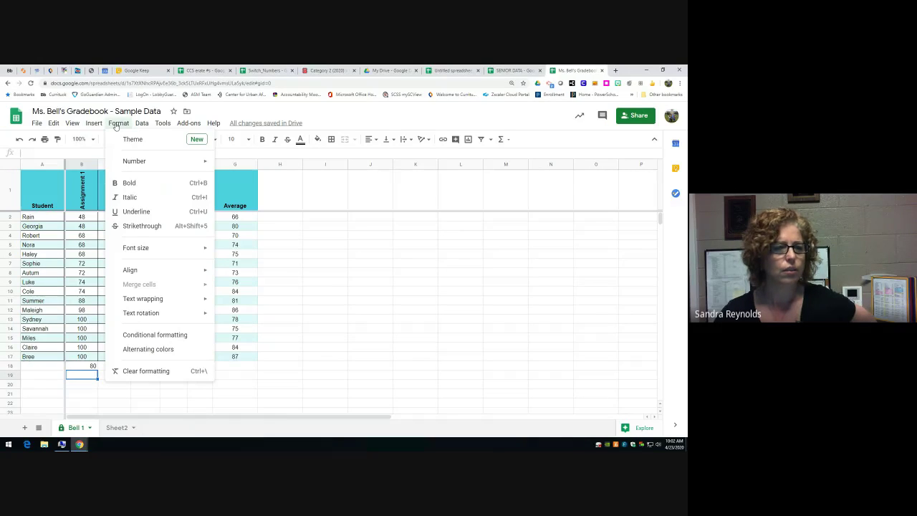
pyautogui.moveTo(147, 127)
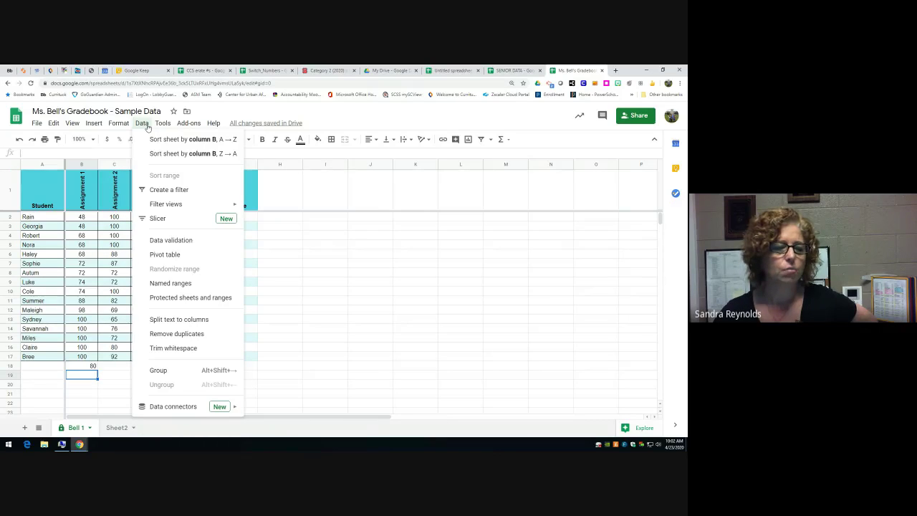
pyautogui.moveTo(162, 126)
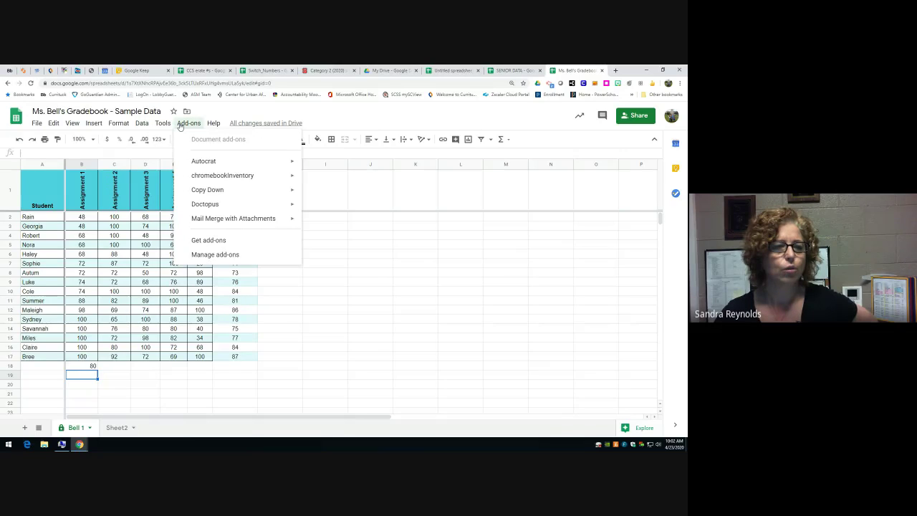
pyautogui.moveTo(95, 125)
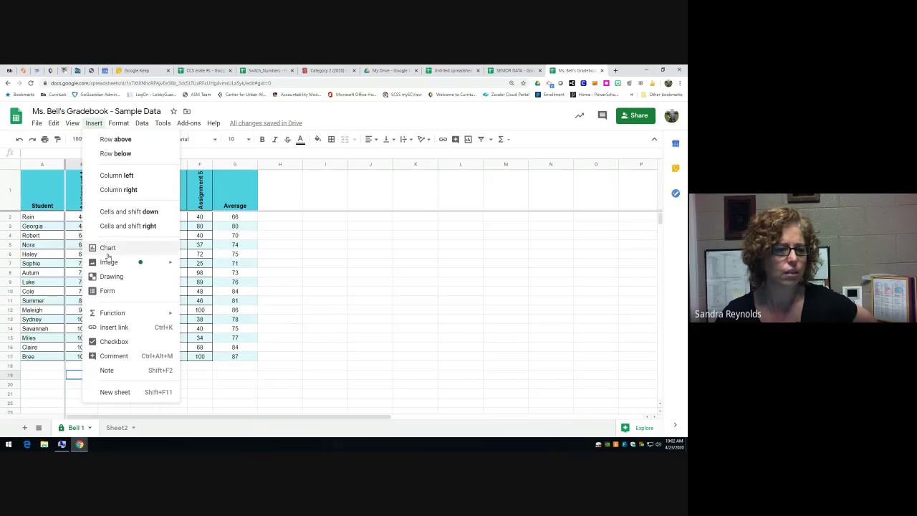
pyautogui.moveTo(108, 263)
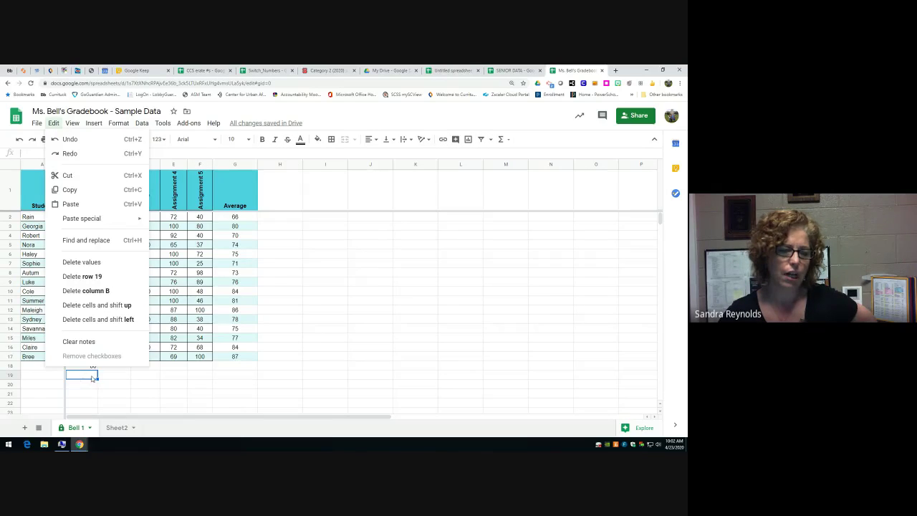
pyautogui.click(113, 394)
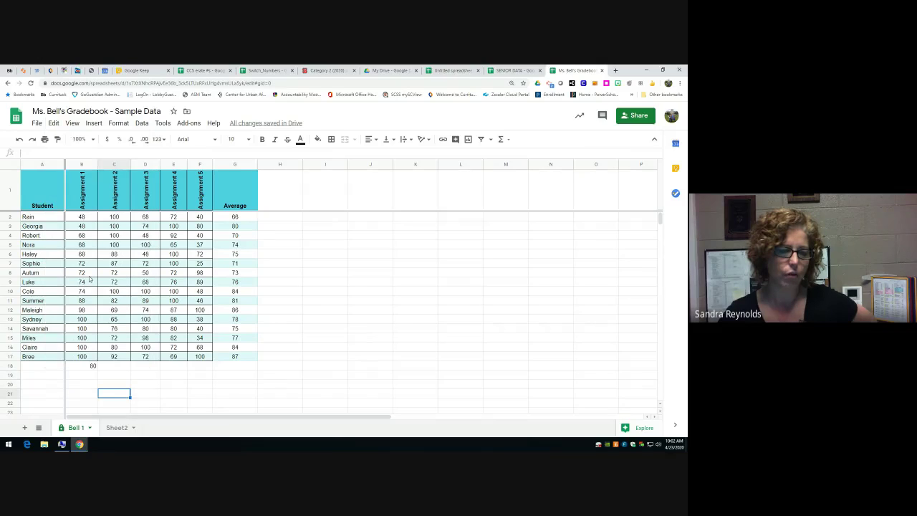
# - Enter =sparkline(B2:B17) in B19 to chart the Assignment 1 scores
pyautogui.click(78, 375)
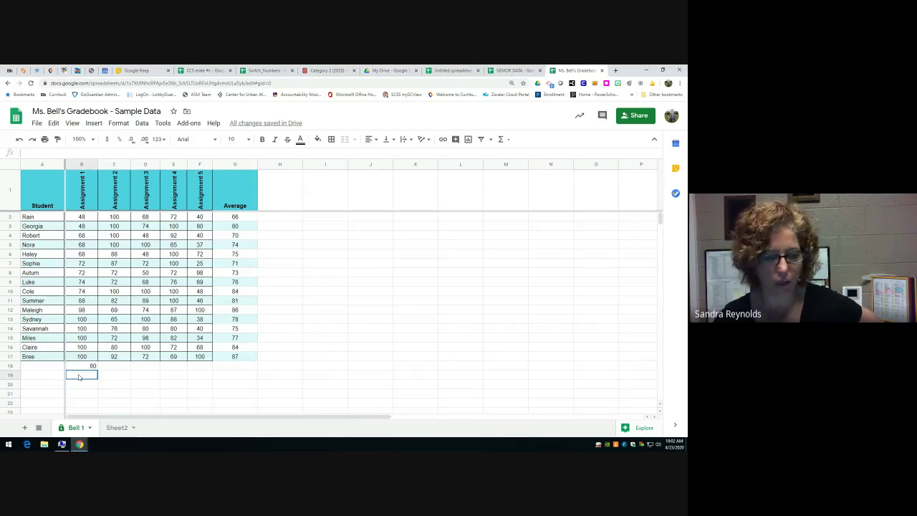
pyautogui.write('=spark')
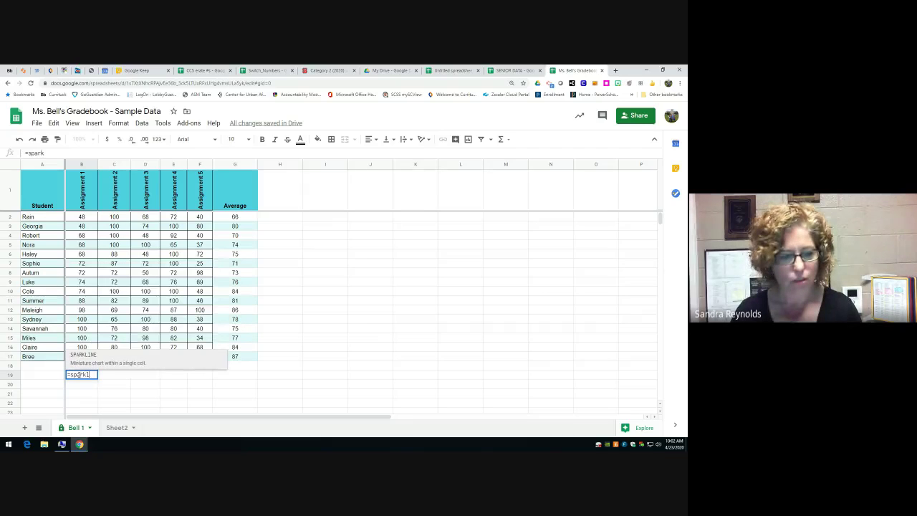
pyautogui.write('line(')
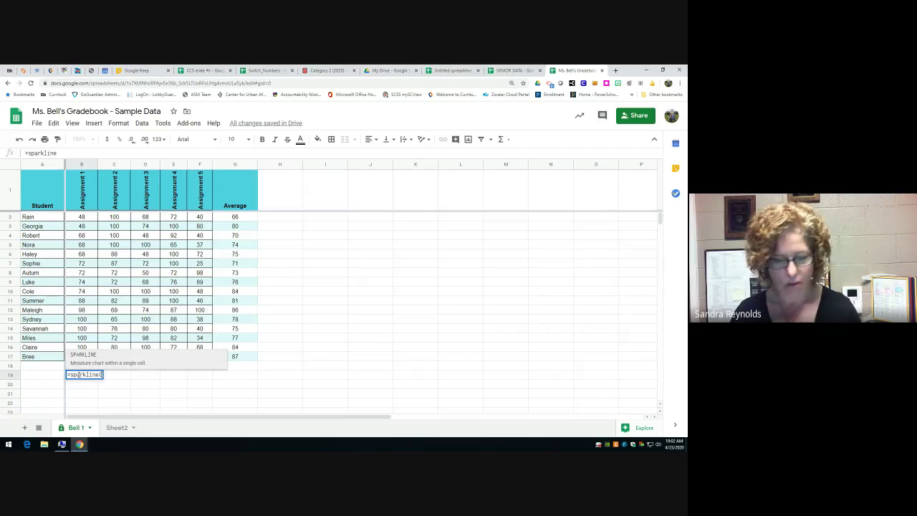
pyautogui.moveTo(83, 217); pyautogui.dragTo(76, 356)
pyautogui.press('Return')
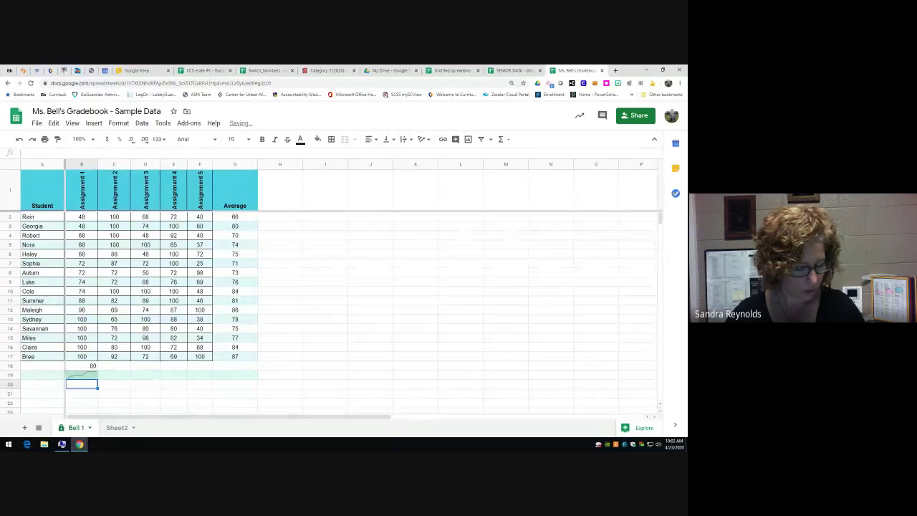
# - Make the Assignment 1 header in B1 bold
pyautogui.click(156, 376)
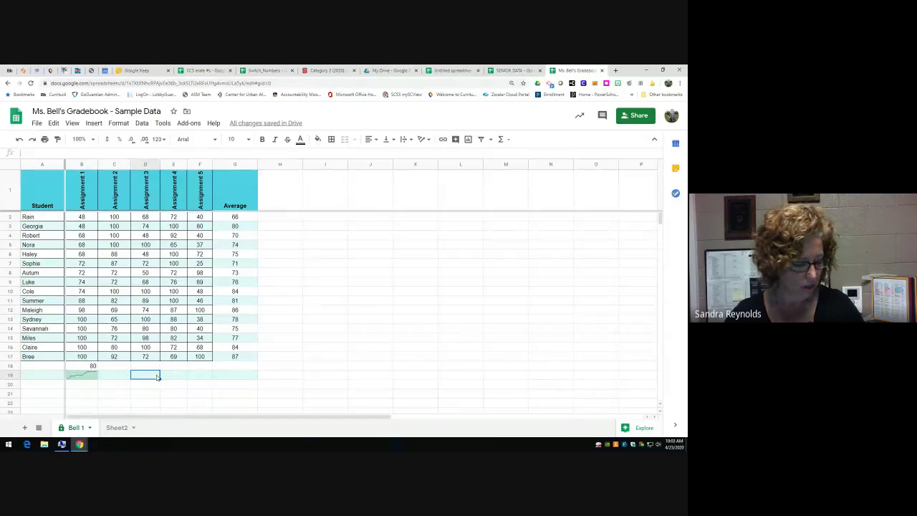
pyautogui.click(88, 197)
pyautogui.hotkey('ctrl', 'b')
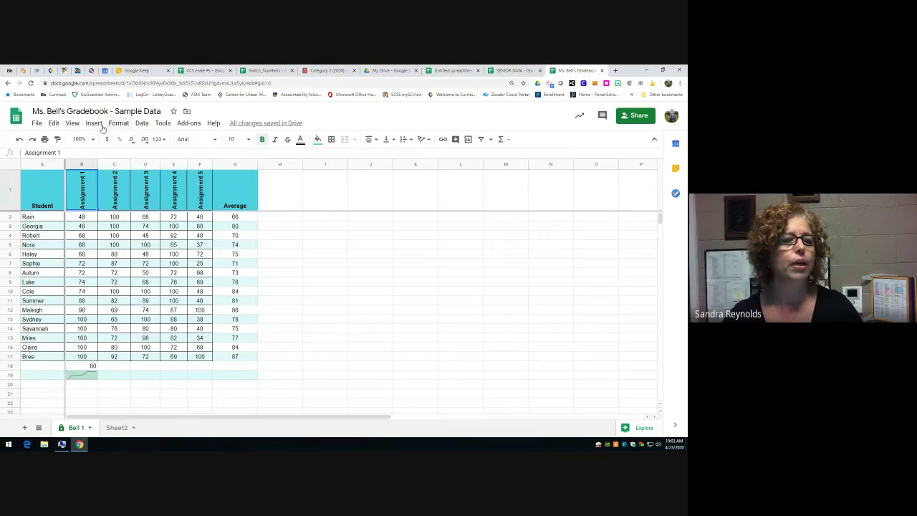
# - Add a data validation dropdown to B1 listing the items Quiz and Test
pyautogui.click(95, 123)
pyautogui.moveTo(120, 126)
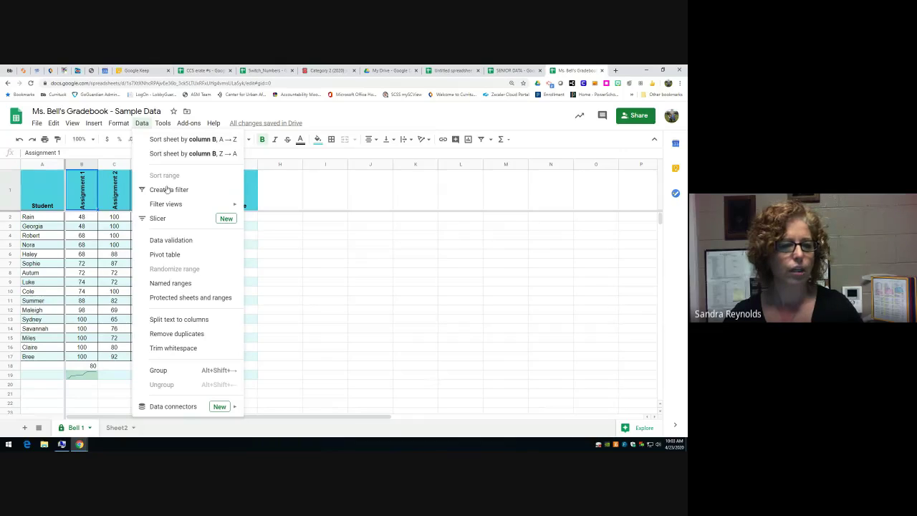
pyautogui.click(171, 240)
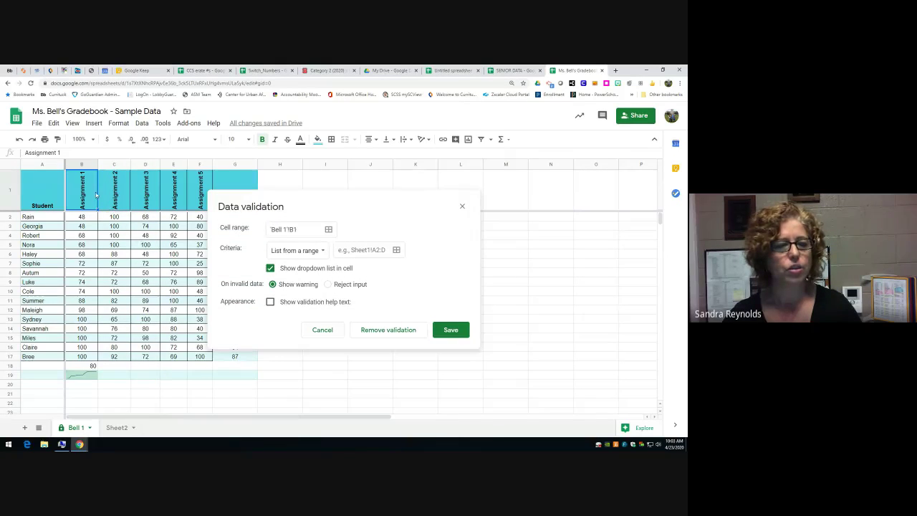
pyautogui.click(321, 253)
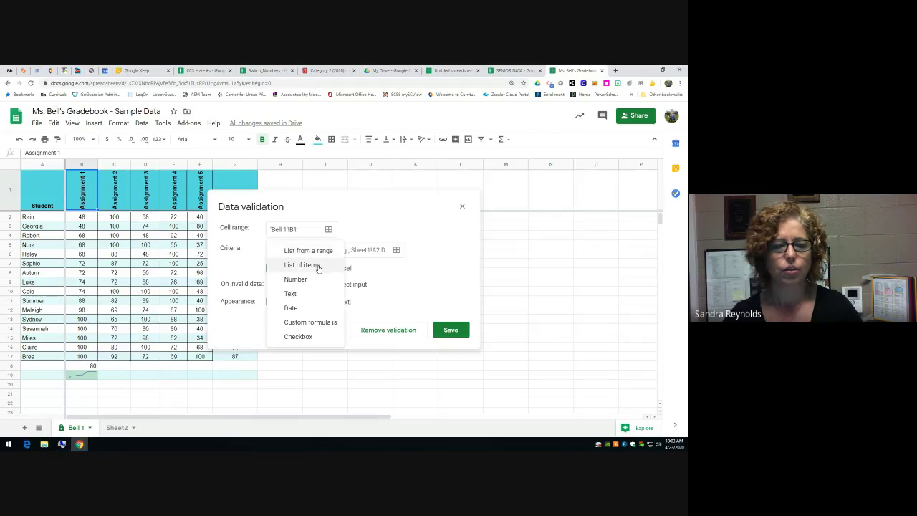
pyautogui.click(323, 265)
pyautogui.click(343, 249)
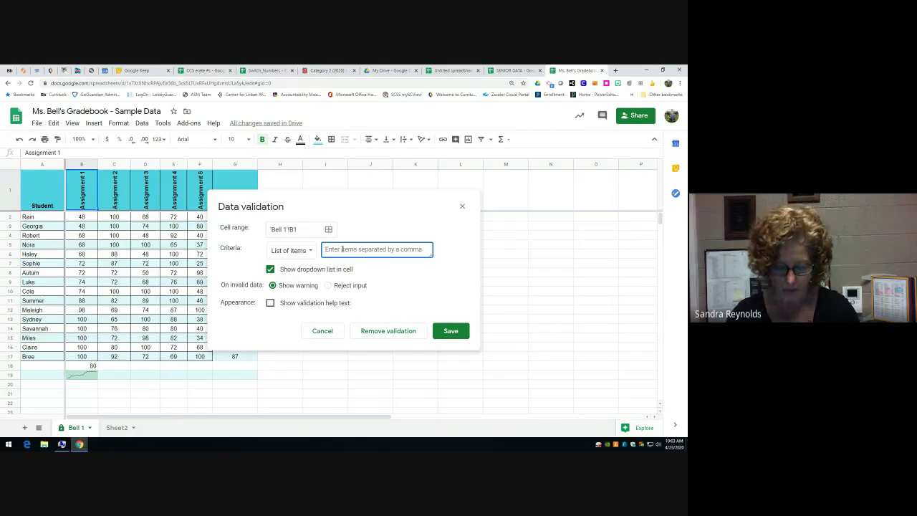
pyautogui.write('Quiz, Test')
pyautogui.press('BackSpace')
pyautogui.press('BackSpace')
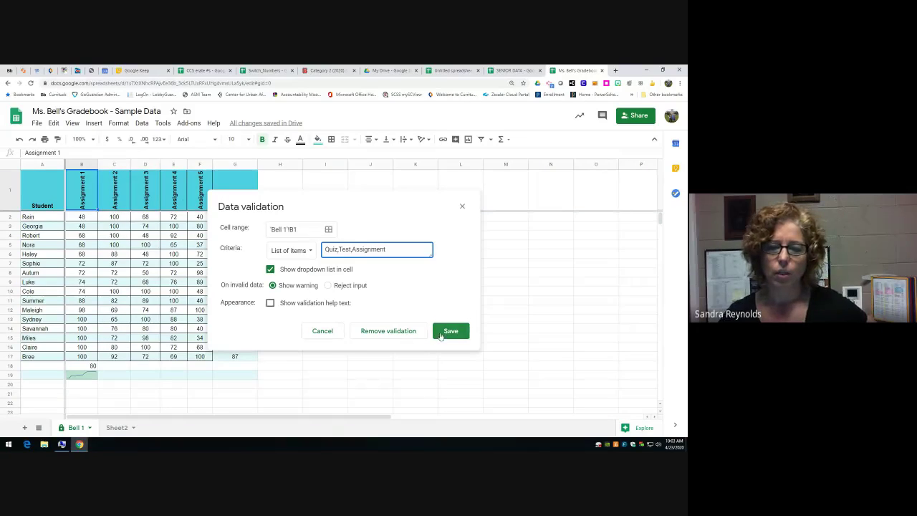
pyautogui.click(448, 332)
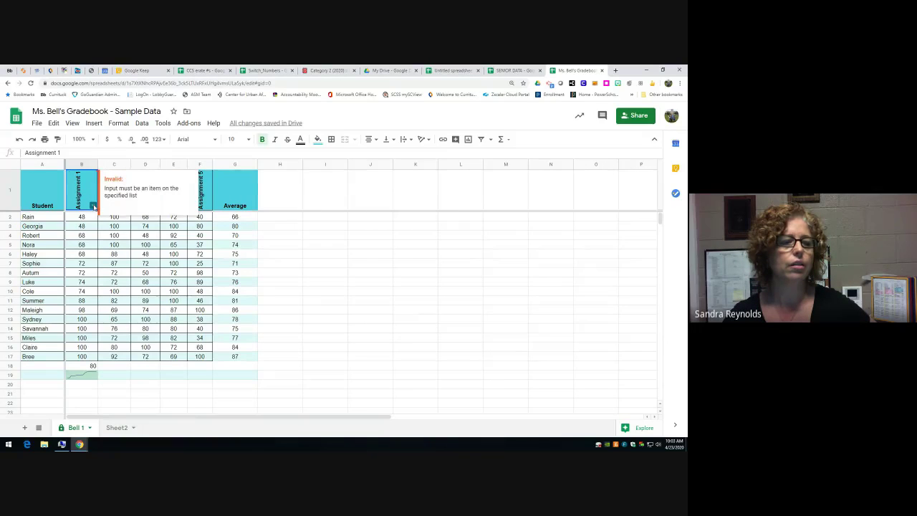
# - Set the B1 header to Test, then select the score cells in columns B through E
pyautogui.click(92, 206)
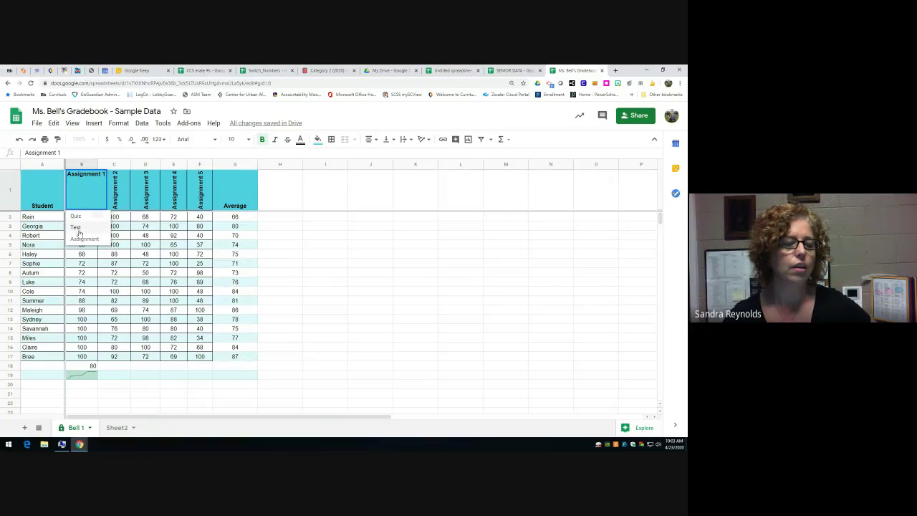
pyautogui.click(76, 227)
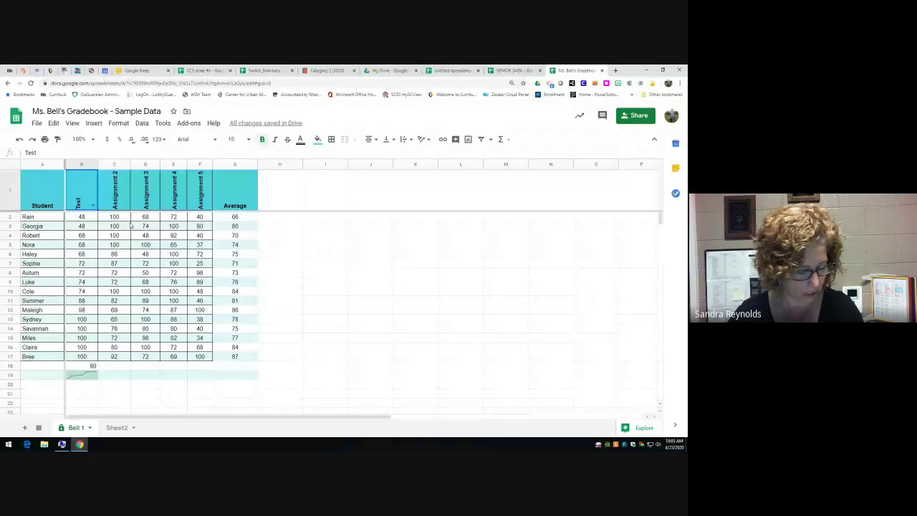
pyautogui.hotkey('ctrl', 'z')
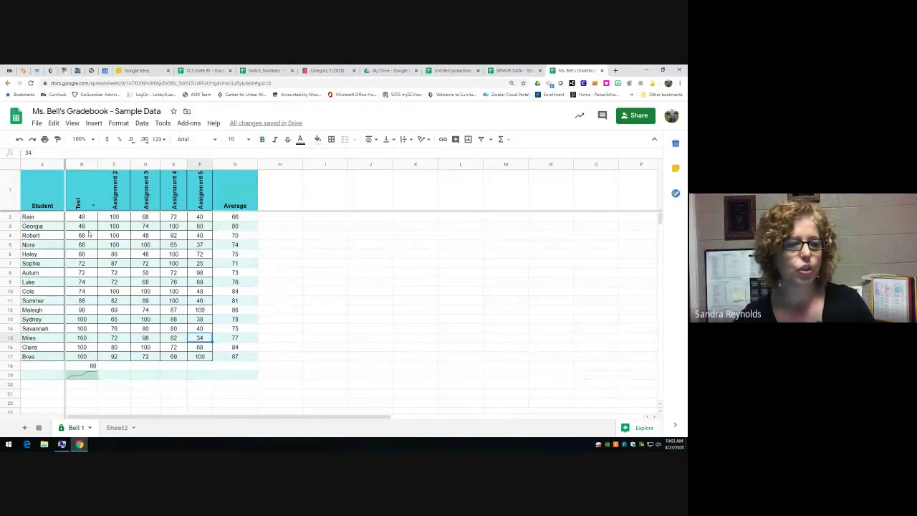
pyautogui.moveTo(81, 216); pyautogui.dragTo(184, 367)
# - Insert a chart of A2:F17 and position it beside the score table
pyautogui.moveTo(53, 217); pyautogui.dragTo(190, 350)
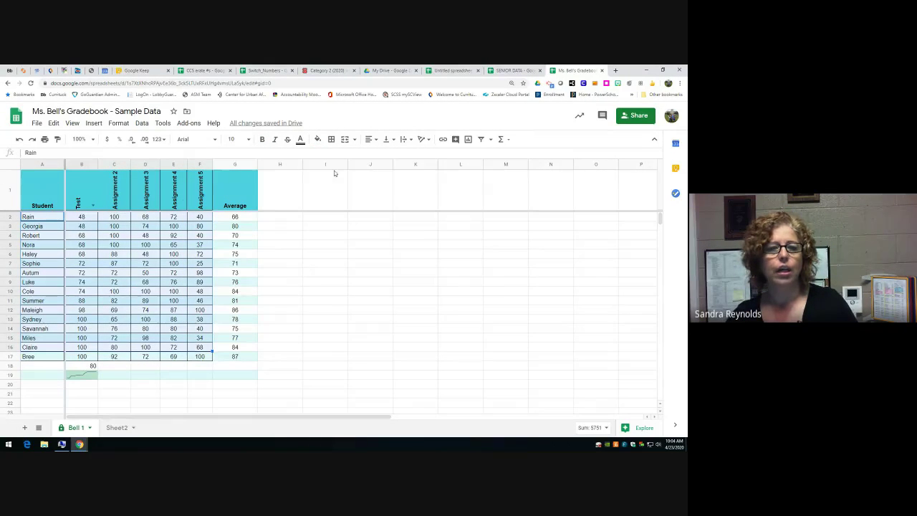
pyautogui.click(95, 127)
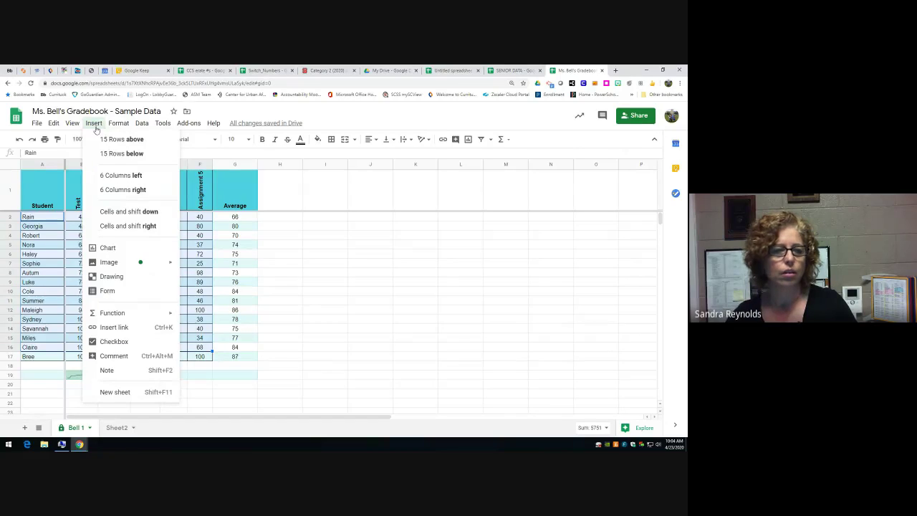
pyautogui.press('Escape')
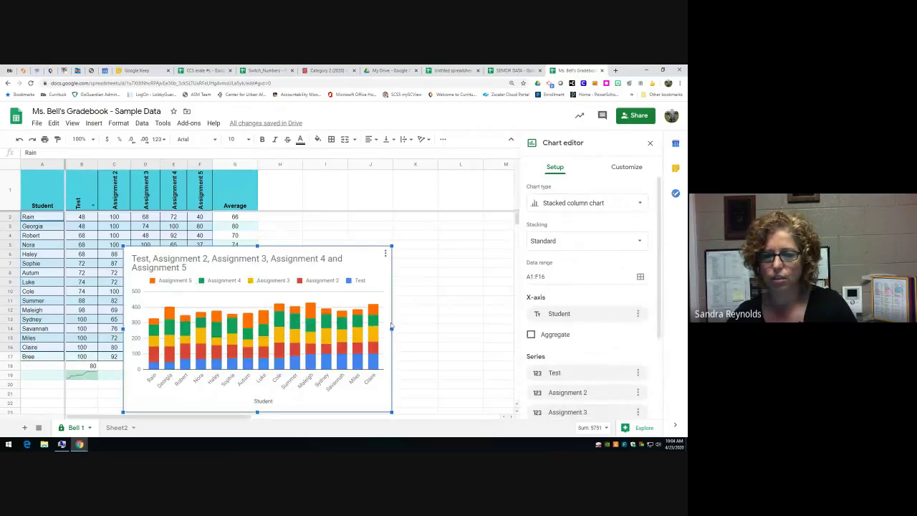
pyautogui.moveTo(378, 264); pyautogui.dragTo(483, 230)
pyautogui.moveTo(468, 196); pyautogui.dragTo(477, 196)
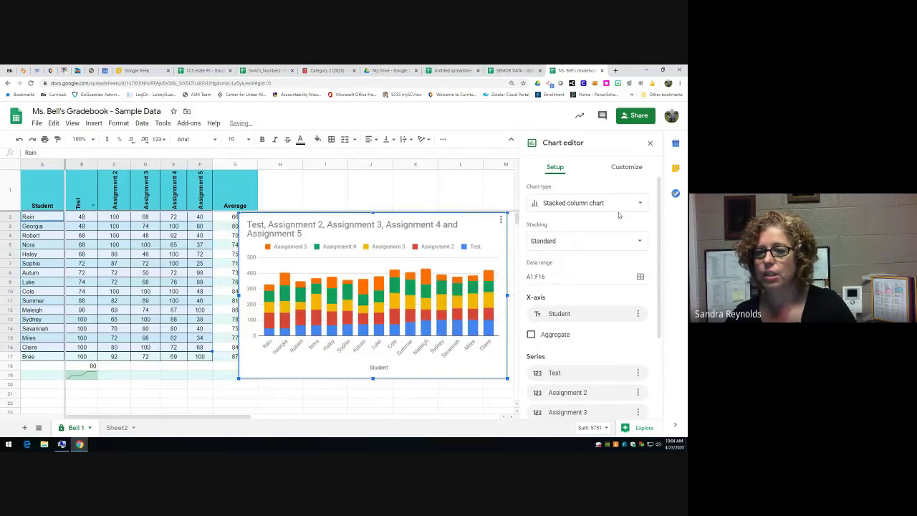
# - Change the chart to a stacked bar chart, check its series, and open Explore
pyautogui.click(642, 205)
pyautogui.scroll(-1, 638, 340)
pyautogui.scroll(1, 637, 340)
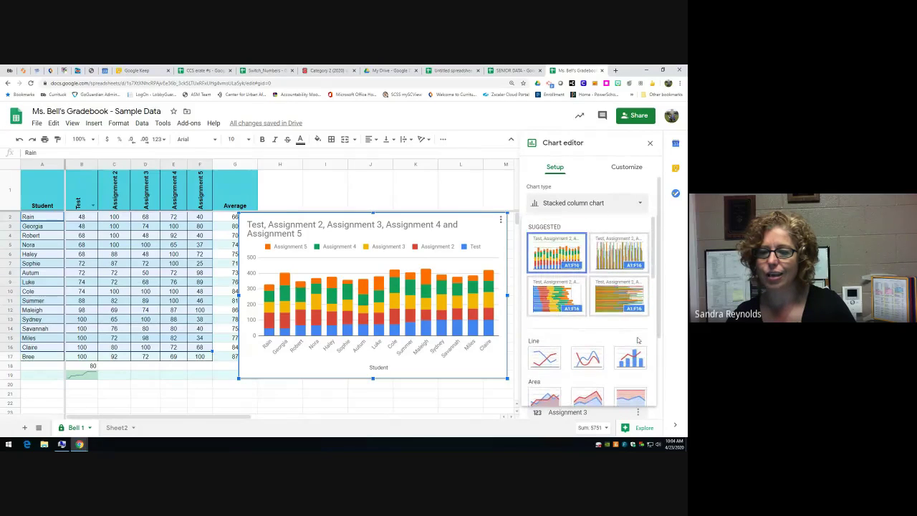
pyautogui.click(545, 300)
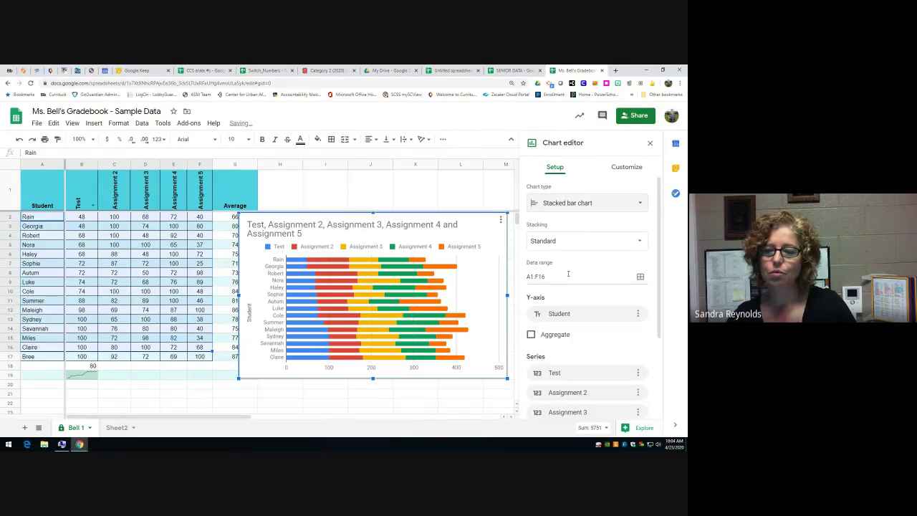
pyautogui.scroll(-1, 612, 267)
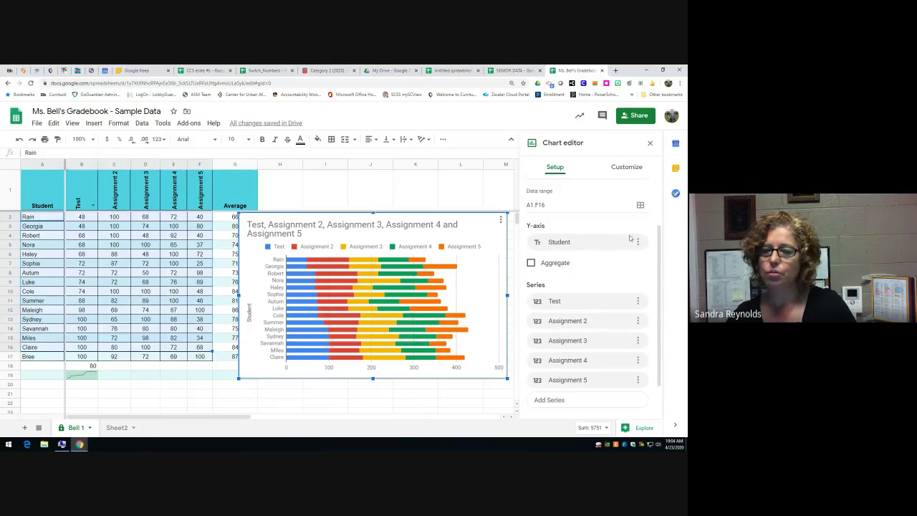
pyautogui.click(638, 242)
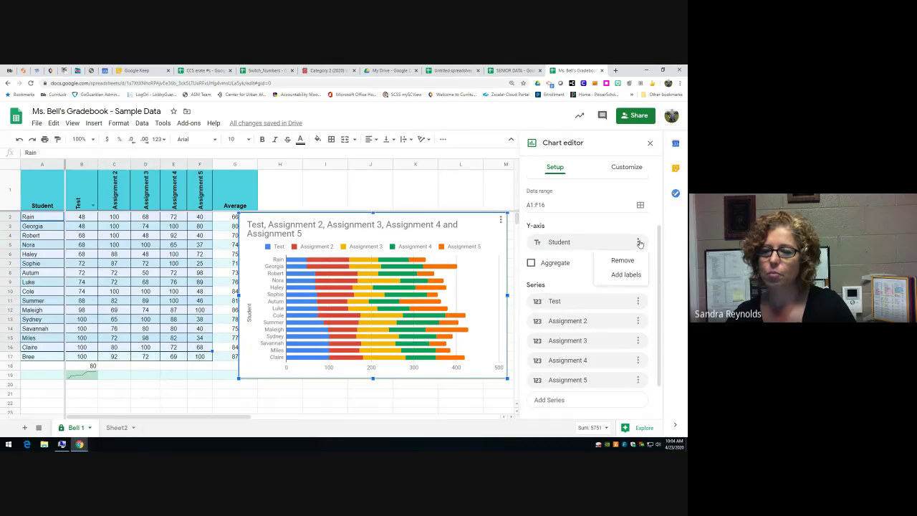
pyautogui.click(637, 301)
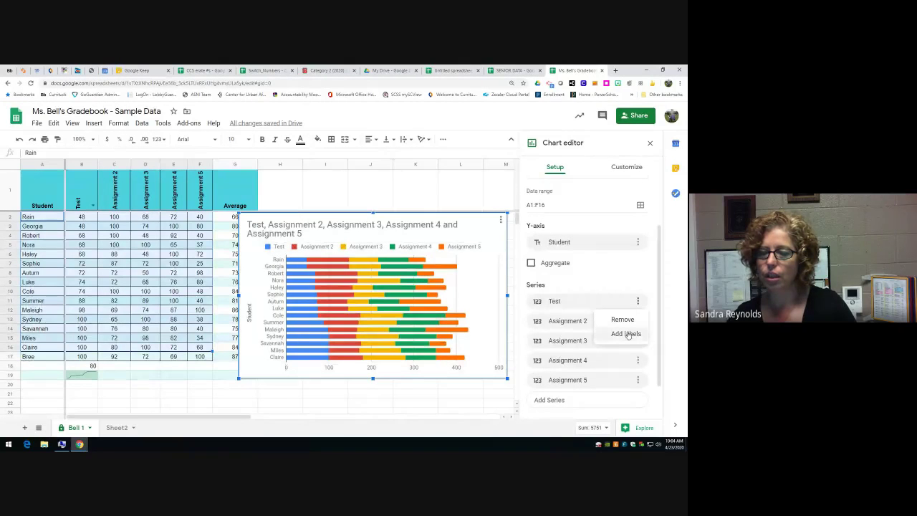
pyautogui.click(625, 428)
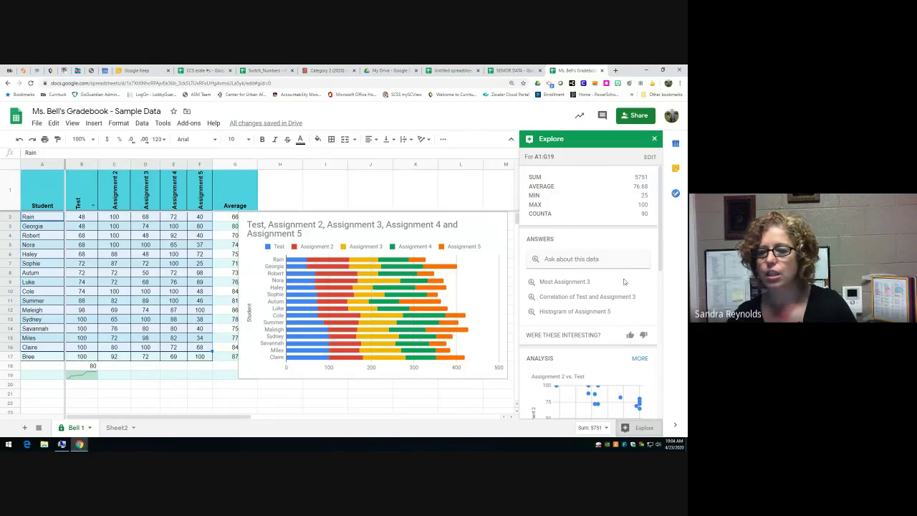
# - Insert Explore's suggested bar chart of Test and Assignments 2–5 onto the gradebook
pyautogui.scroll(-3, 621, 303)
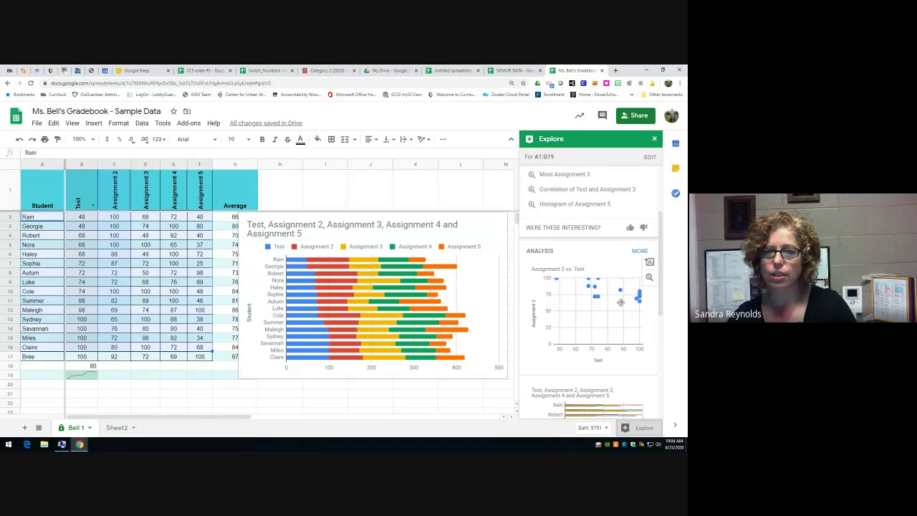
pyautogui.scroll(-1, 620, 302)
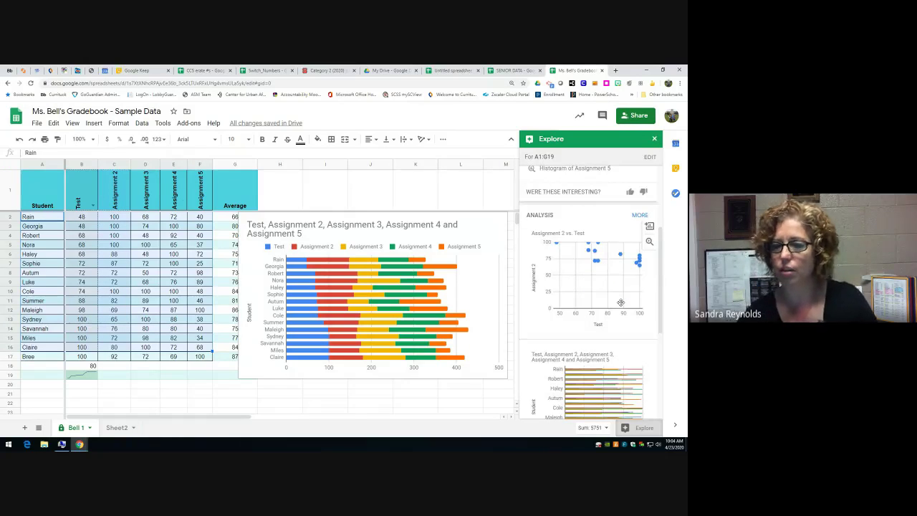
pyautogui.scroll(-1, 621, 303)
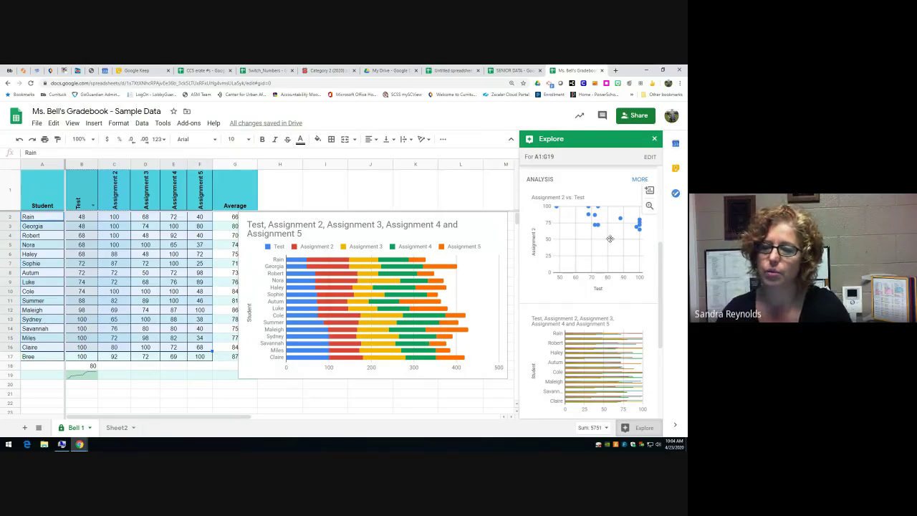
pyautogui.scroll(-2, 610, 243)
pyautogui.scroll(-3, 610, 254)
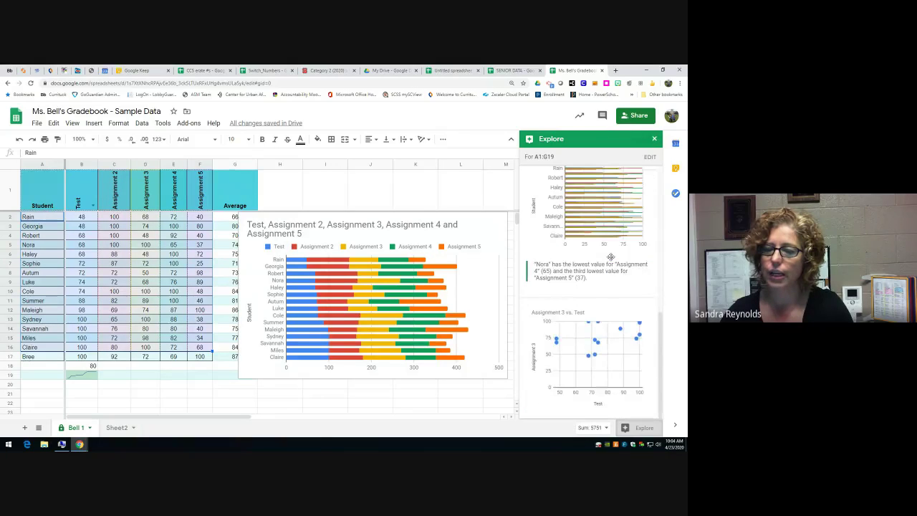
pyautogui.scroll(5, 610, 256)
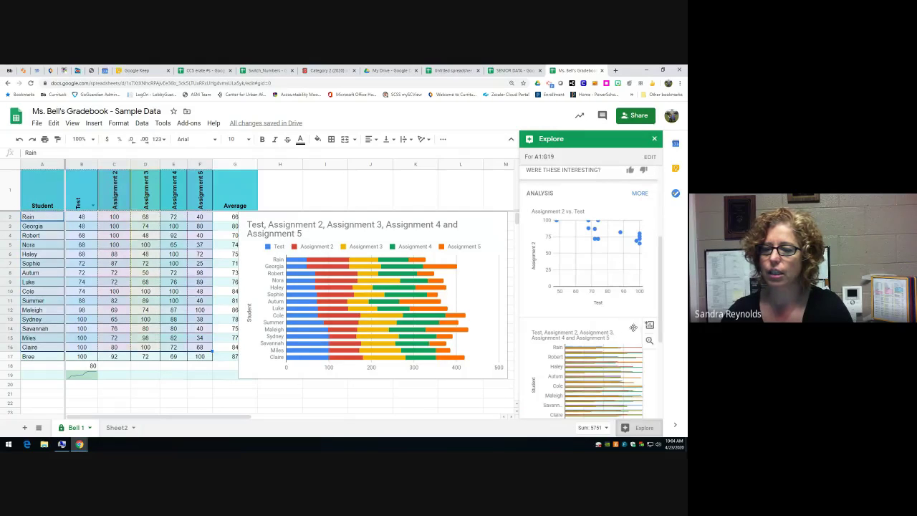
pyautogui.click(650, 325)
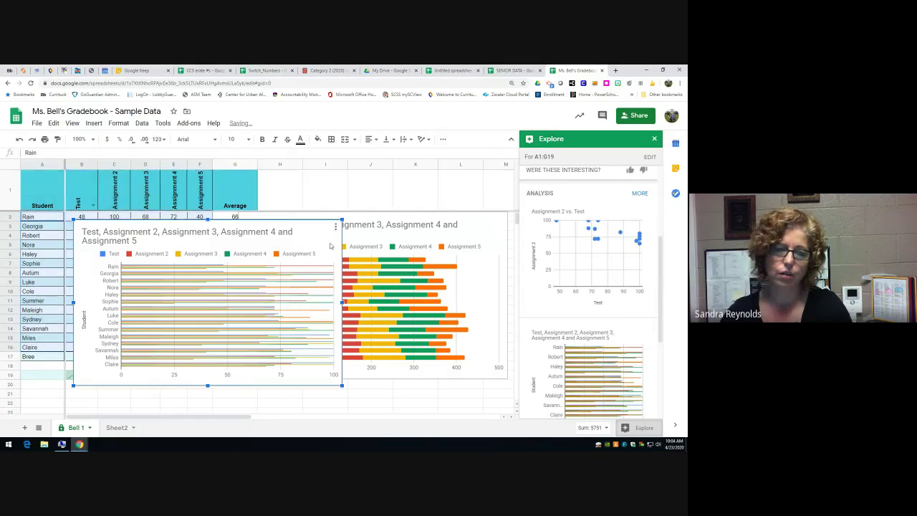
pyautogui.scroll(5, 606, 269)
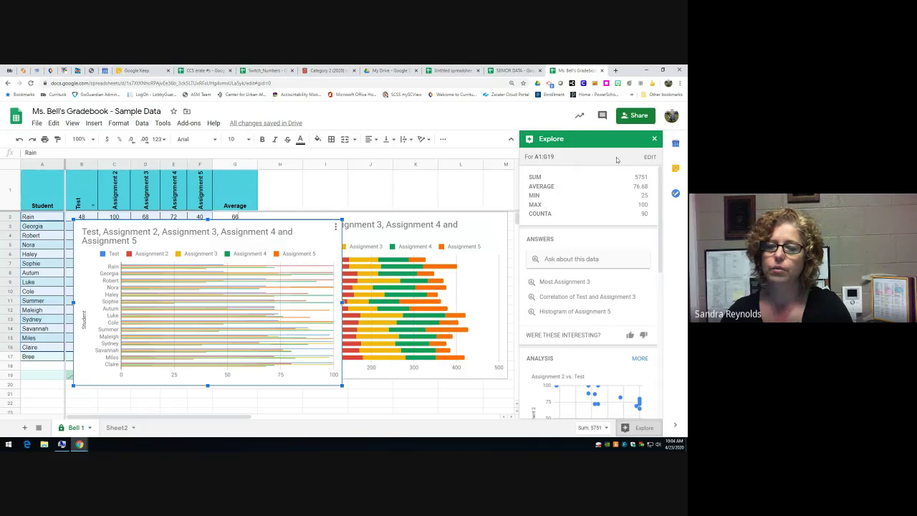
# - Ask Explore 'how to I add a sparkline' about the data
pyautogui.click(562, 260)
pyautogui.write('how')
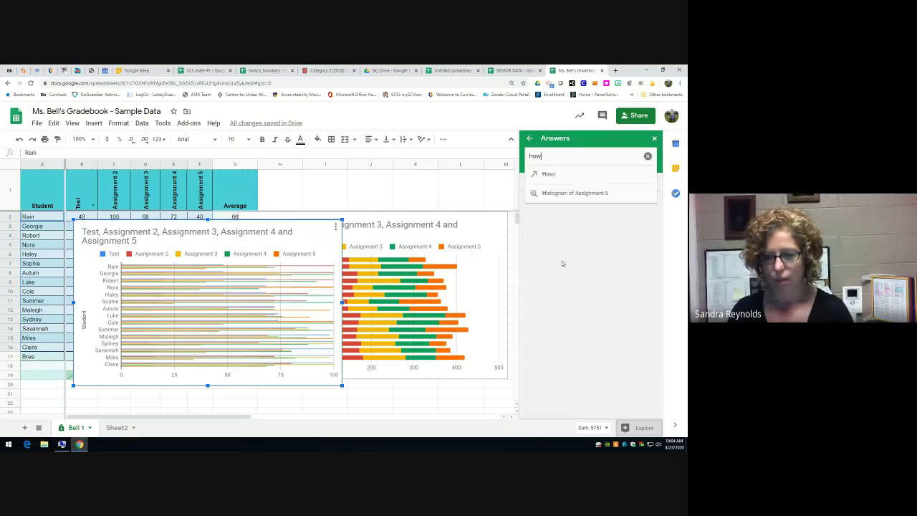
pyautogui.write(' to I add')
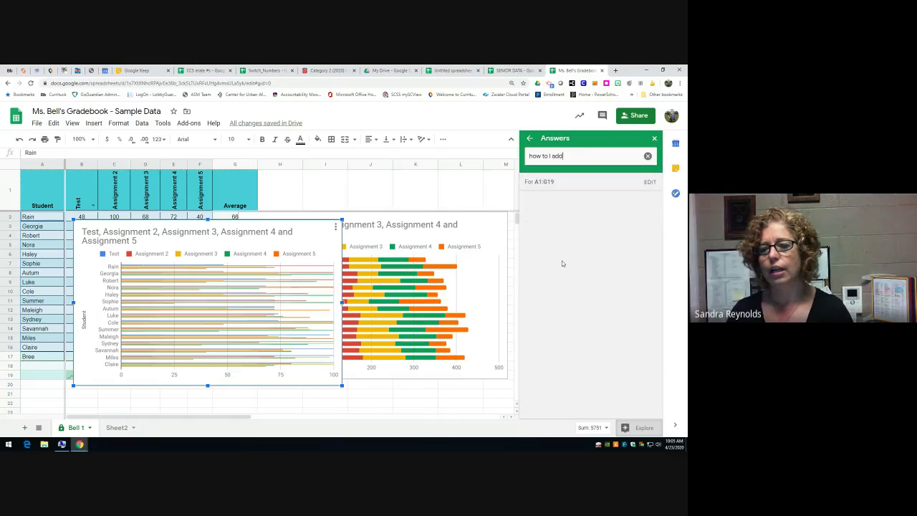
pyautogui.write(' a sparklin')
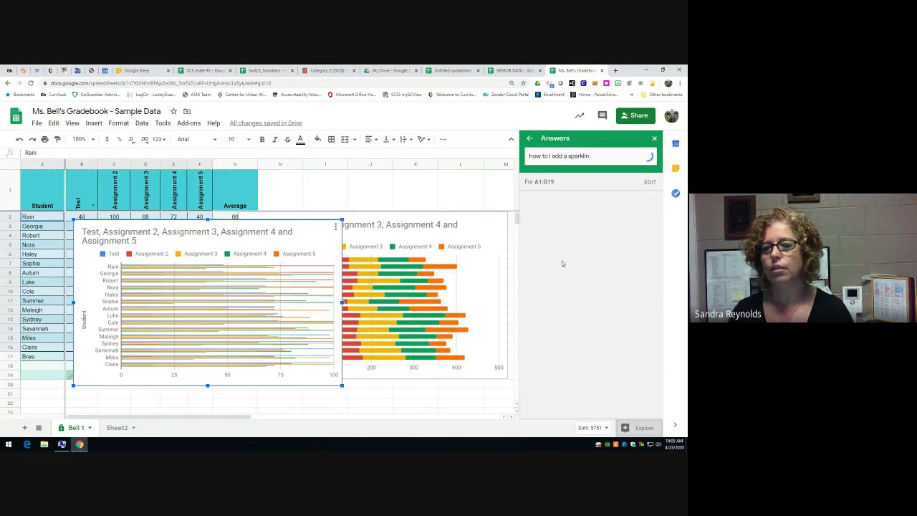
pyautogui.press('Return')
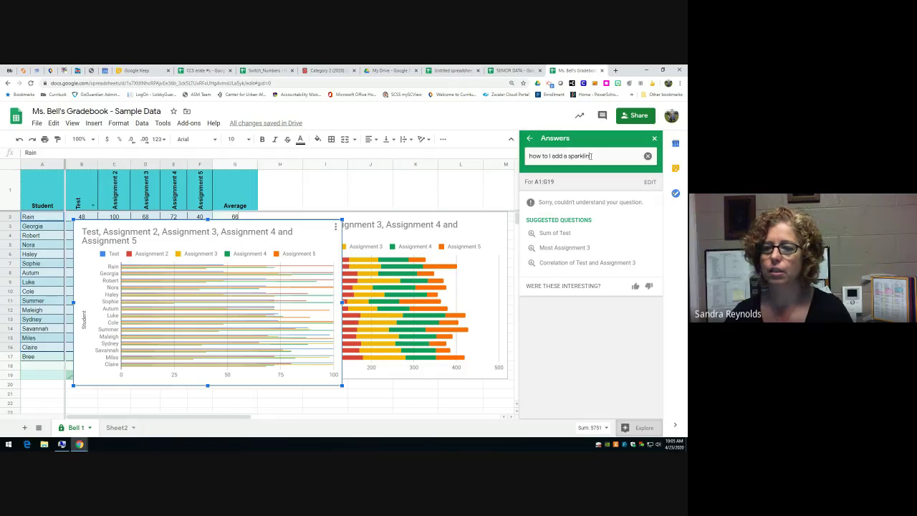
pyautogui.write('e')
pyautogui.press('Return')
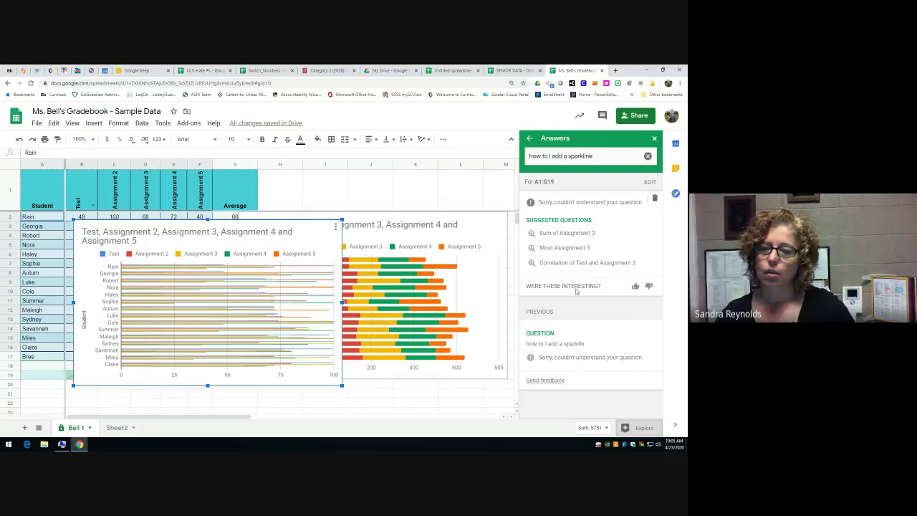
# - Search Explore for just 'sparkline', then clear the question and close the panel
pyautogui.moveTo(603, 154); pyautogui.dragTo(525, 159)
pyautogui.write('sparkline')
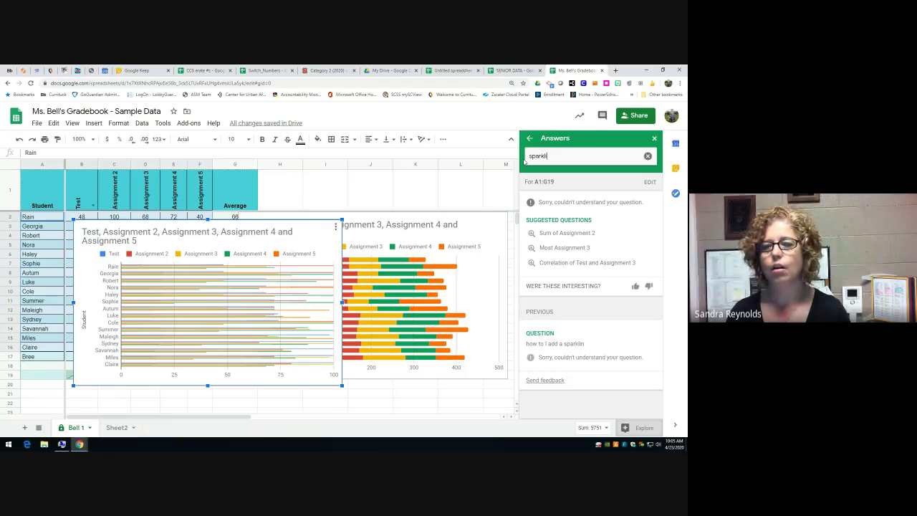
pyautogui.press('Return')
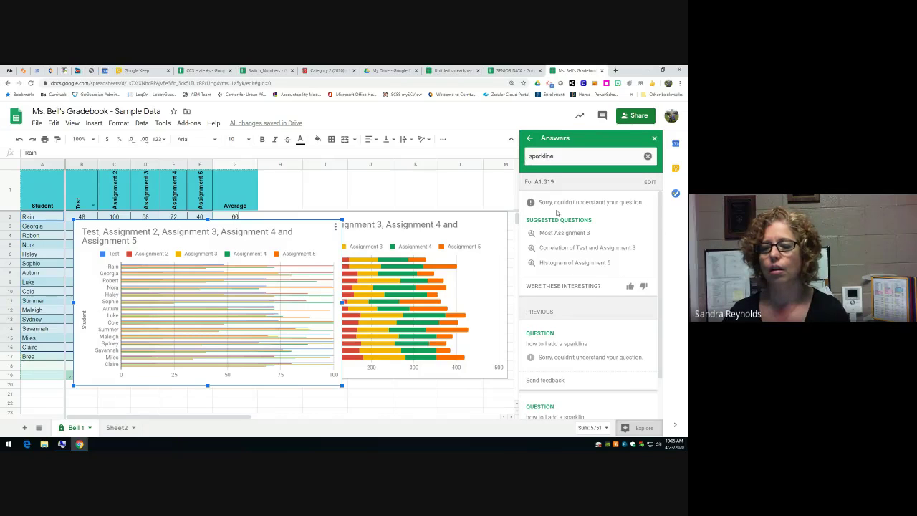
pyautogui.scroll(-2, 594, 328)
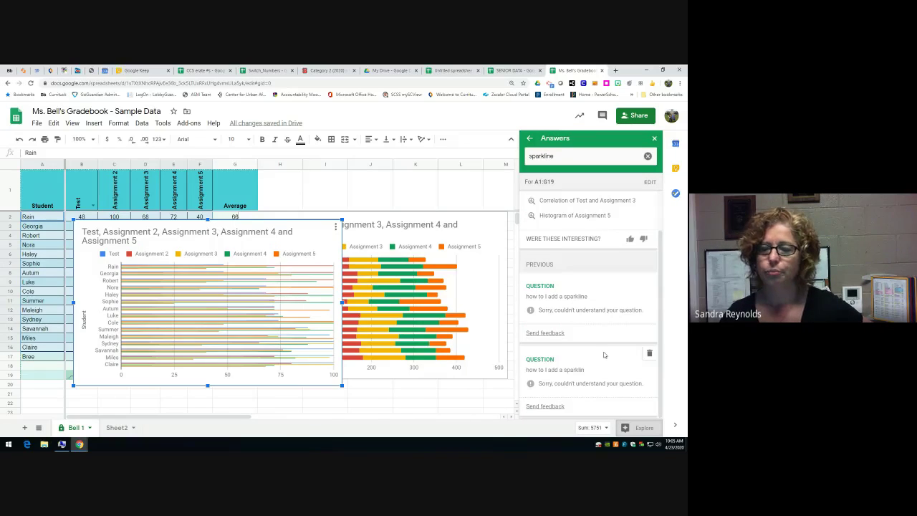
pyautogui.scroll(2, 604, 354)
pyautogui.click(647, 157)
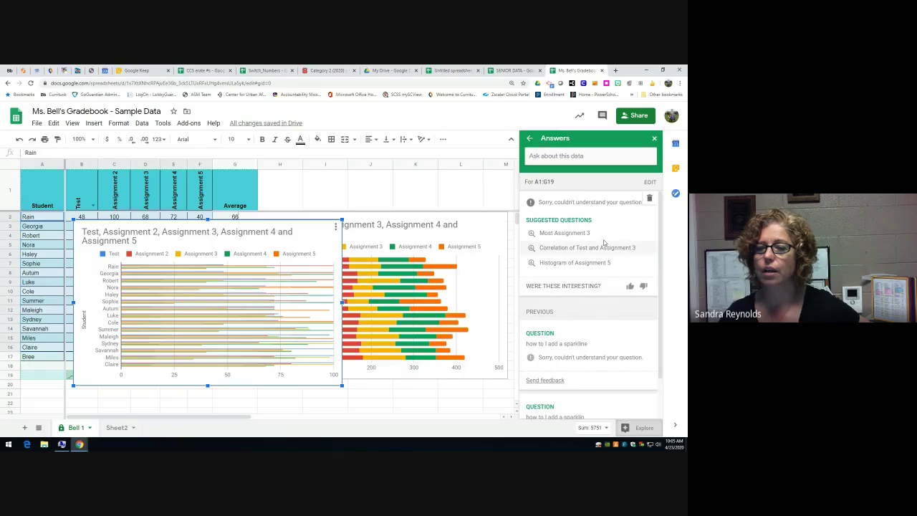
pyautogui.click(655, 138)
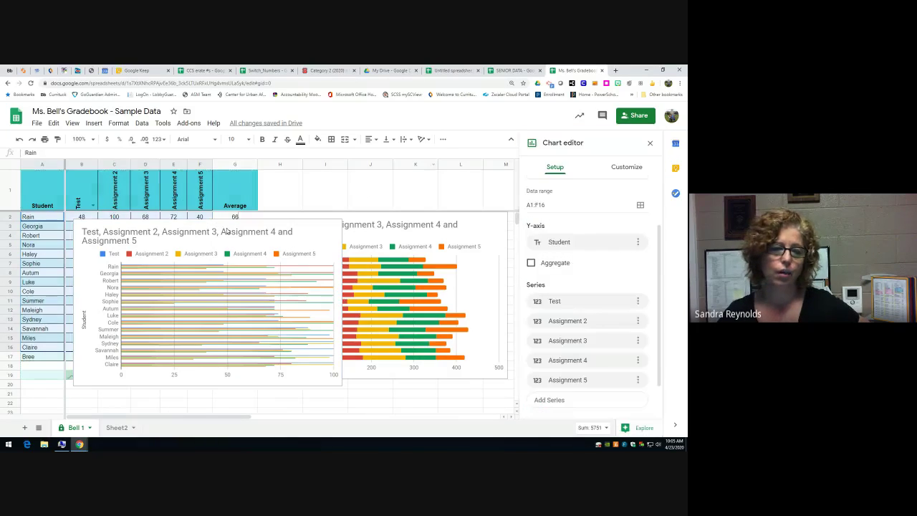
# - Move the first bar chart onto its own Chart1 sheet and check the sheet tabs
pyautogui.click(232, 234)
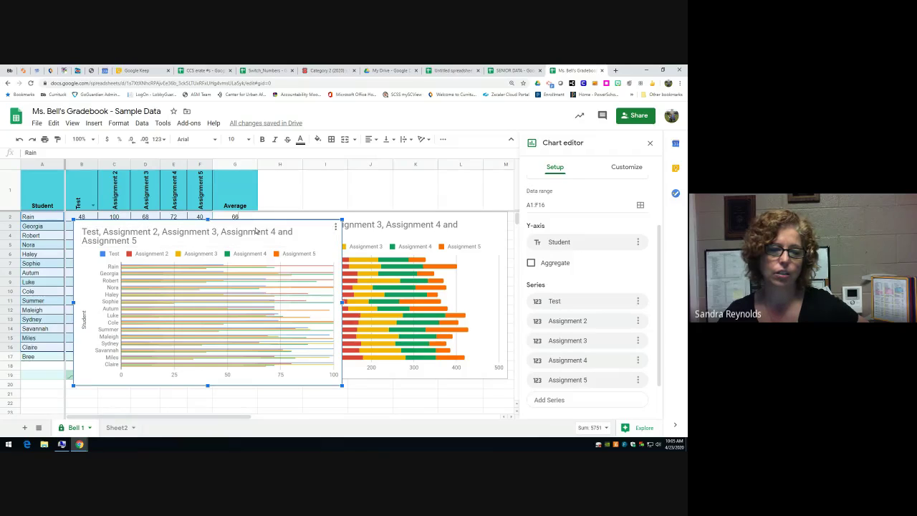
pyautogui.moveTo(256, 231); pyautogui.dragTo(287, 313)
pyautogui.moveTo(286, 312); pyautogui.dragTo(277, 211)
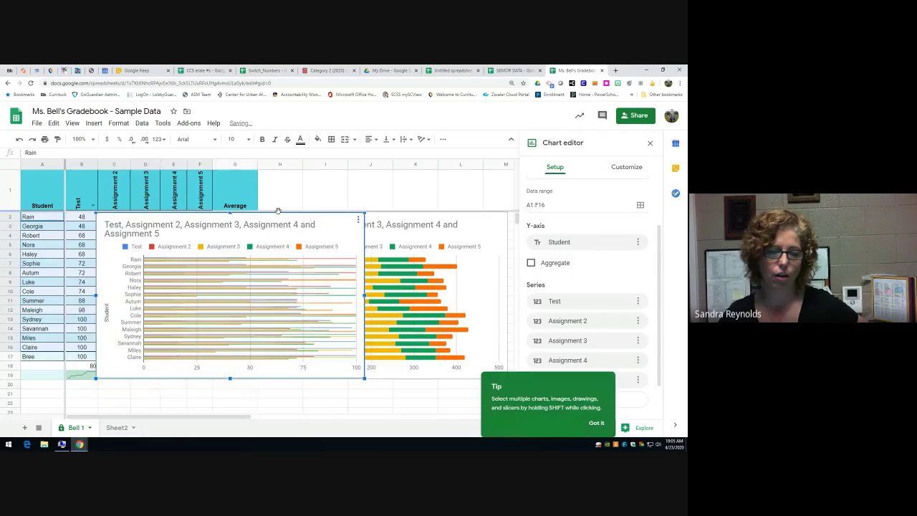
pyautogui.click(358, 220)
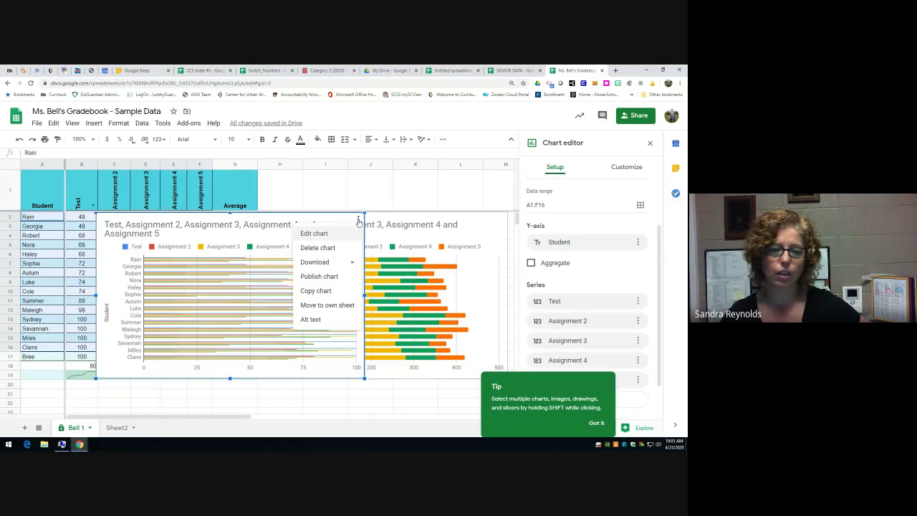
pyautogui.click(326, 306)
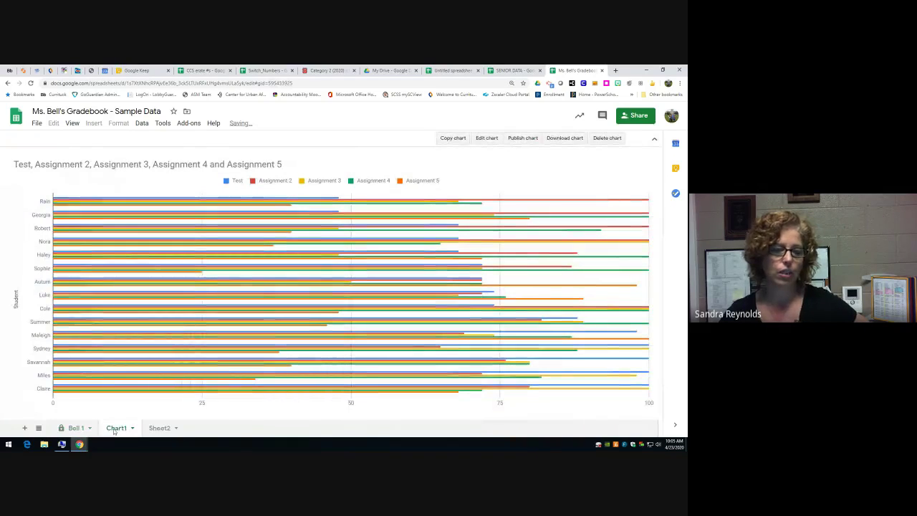
pyautogui.click(76, 428)
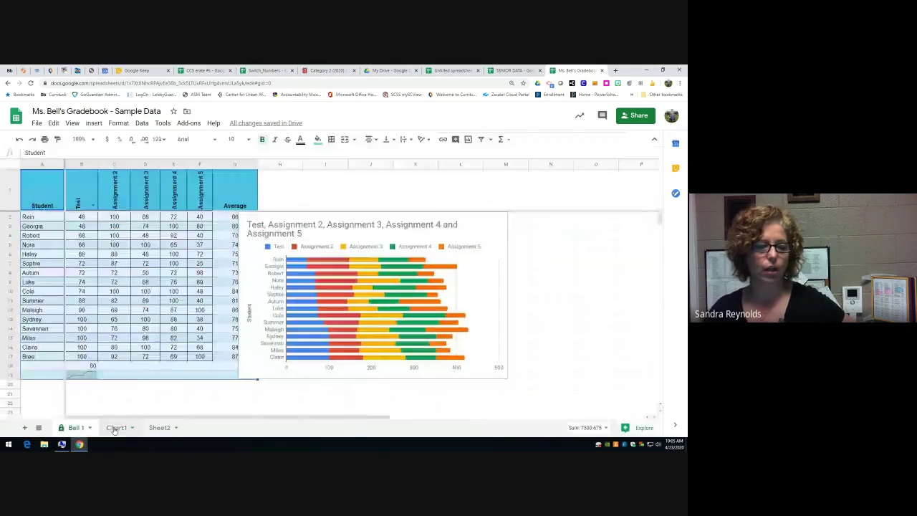
pyautogui.click(115, 428)
pyautogui.click(159, 428)
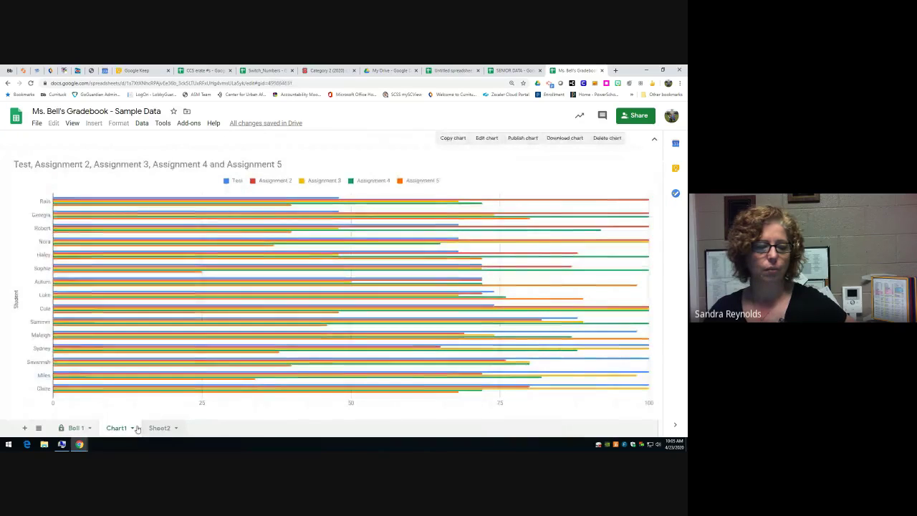
pyautogui.click(75, 428)
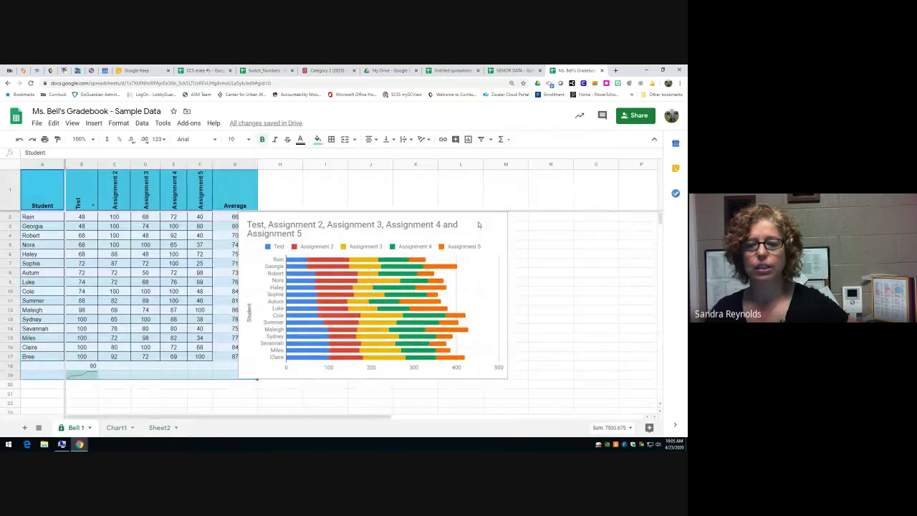
# - Move the stacked bar chart to its own Chart2 sheet placed after Chart1
pyautogui.click(500, 218)
pyautogui.click(500, 219)
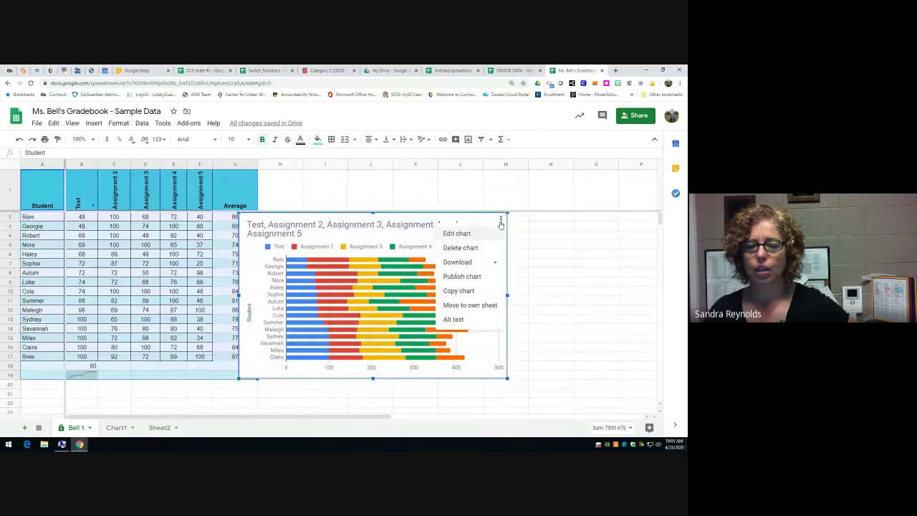
pyautogui.click(472, 306)
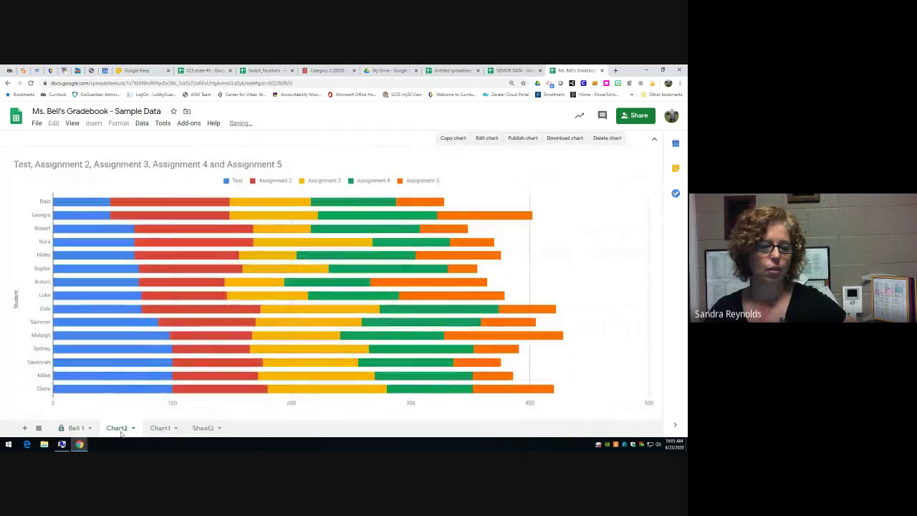
pyautogui.moveTo(122, 430); pyautogui.dragTo(172, 428)
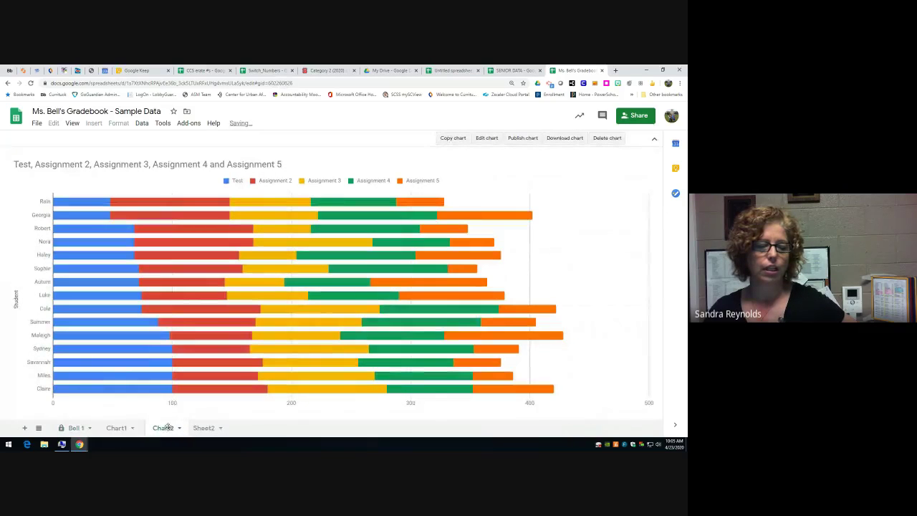
pyautogui.click(61, 428)
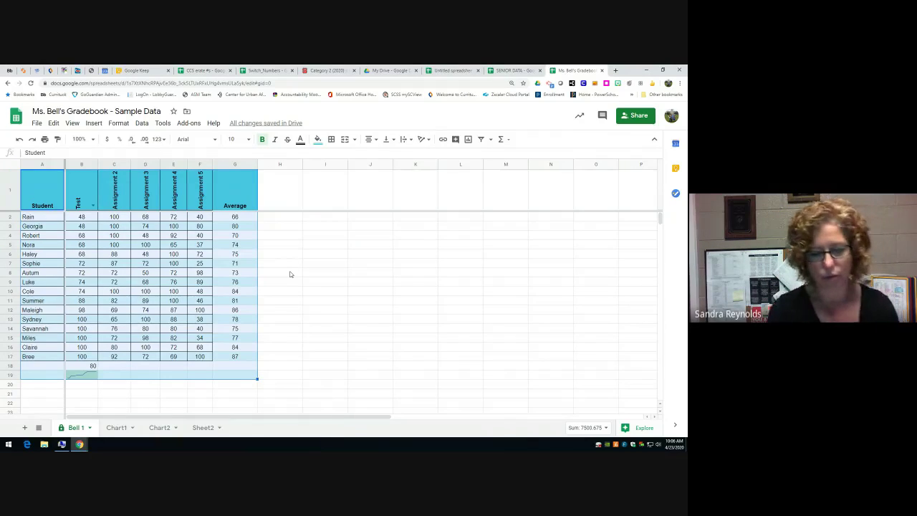
# - Add a conditional format rule on B2:F17: greater than or equal to 90, light blue fill
pyautogui.click(88, 218)
pyautogui.moveTo(69, 217); pyautogui.dragTo(202, 357)
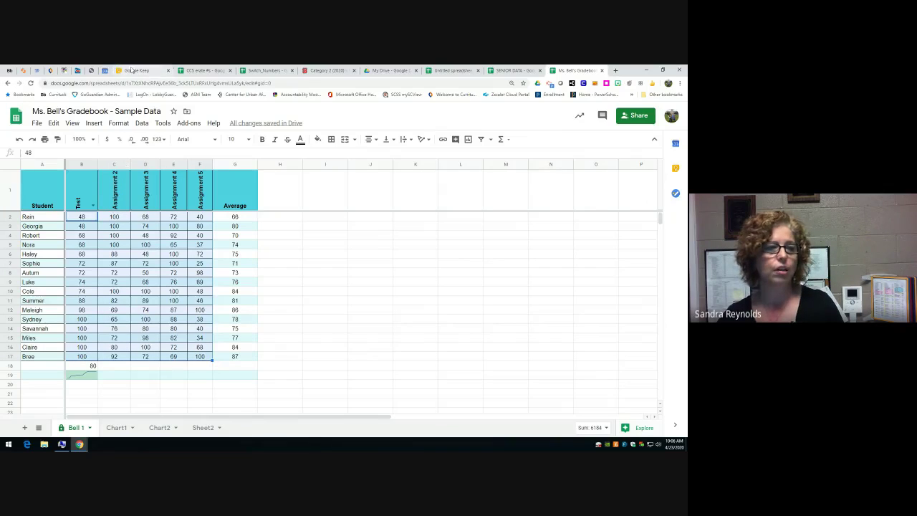
pyautogui.click(118, 123)
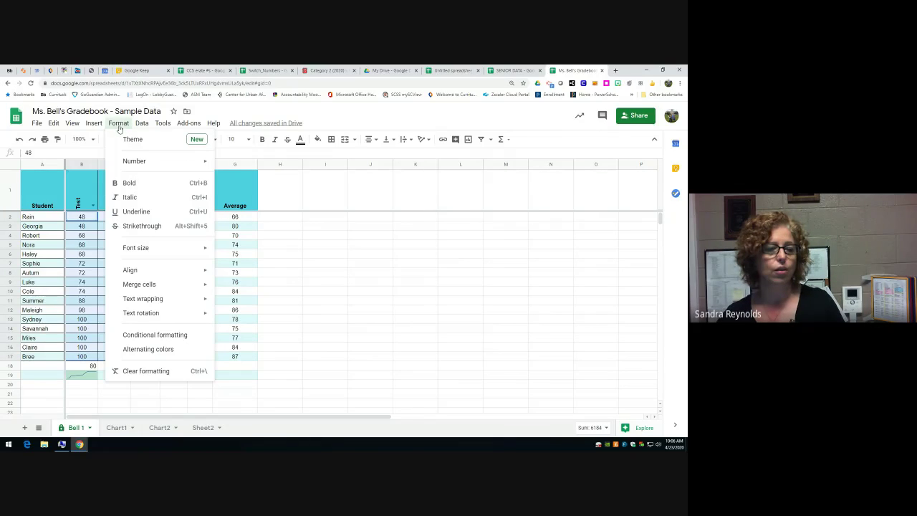
pyautogui.click(153, 335)
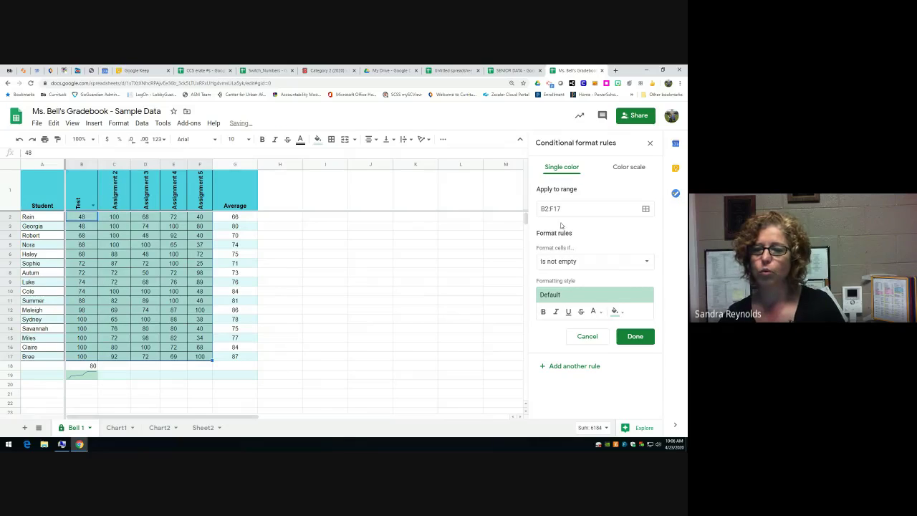
pyautogui.click(590, 267)
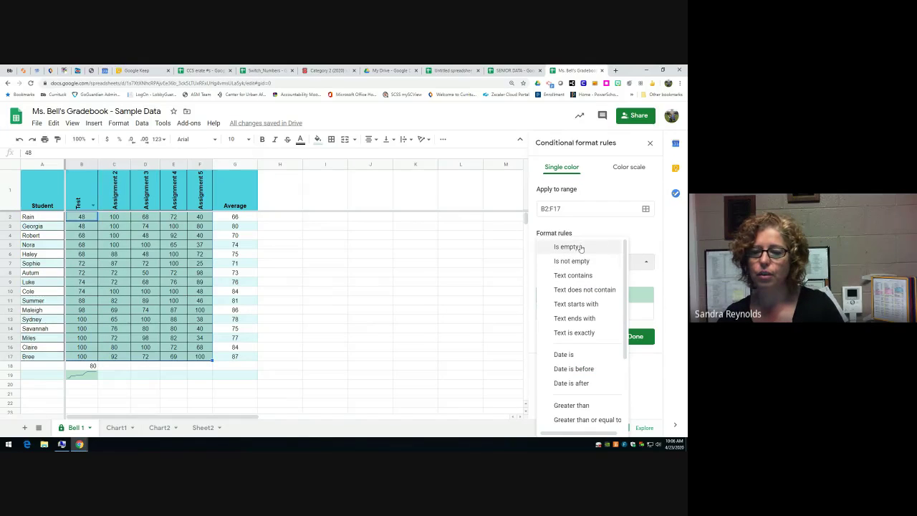
pyautogui.scroll(-3, 580, 362)
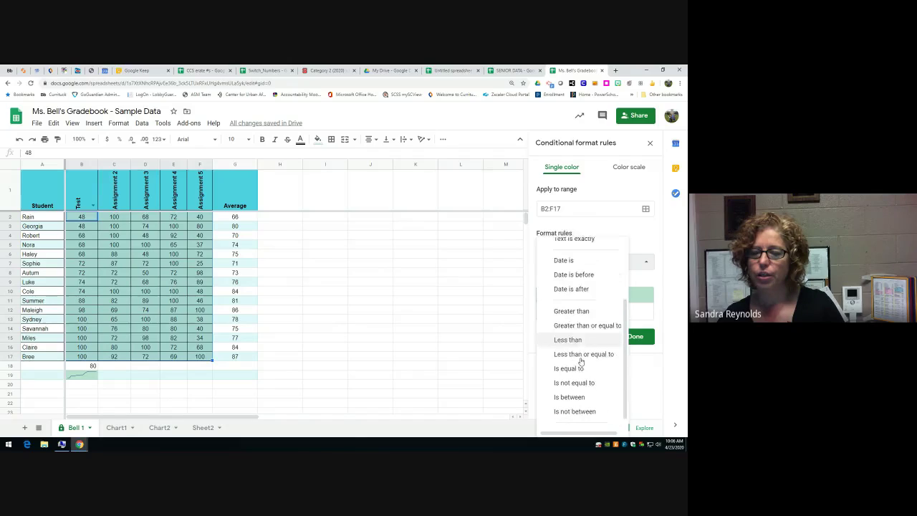
pyautogui.click(584, 314)
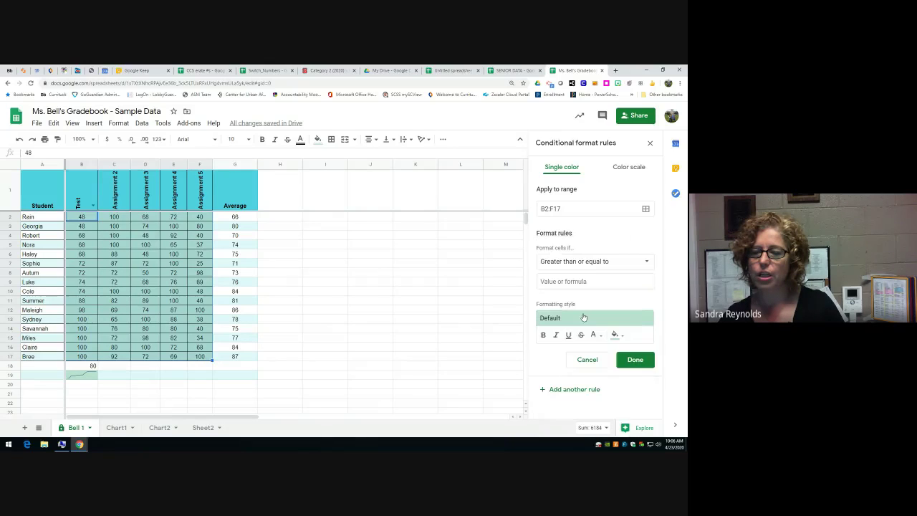
pyautogui.click(569, 281)
pyautogui.write('90')
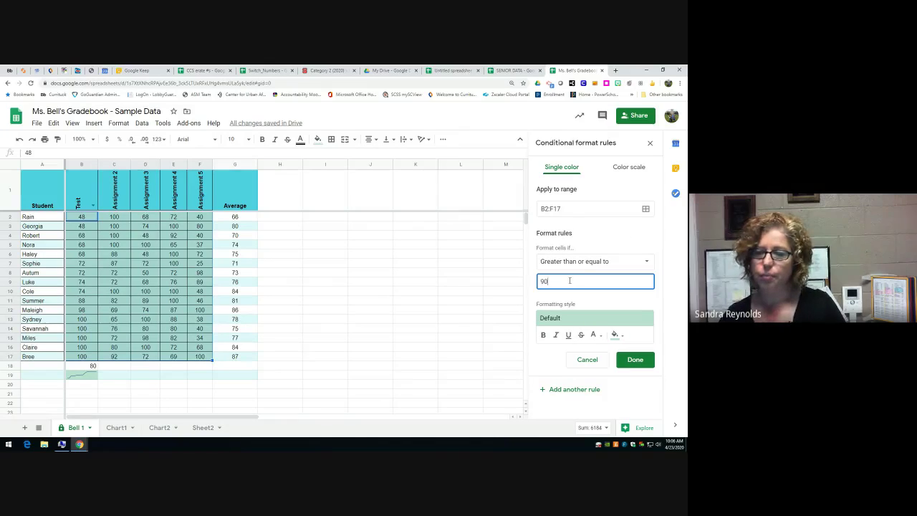
pyautogui.click(615, 334)
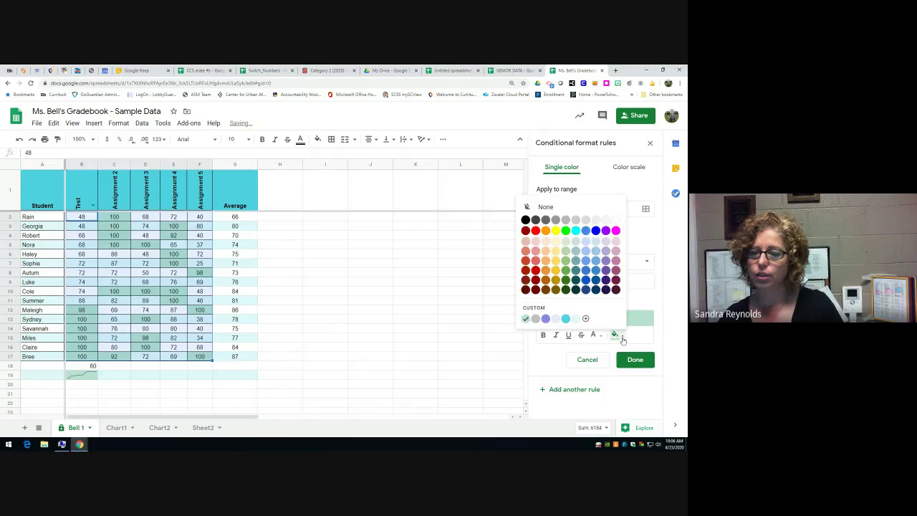
pyautogui.click(595, 260)
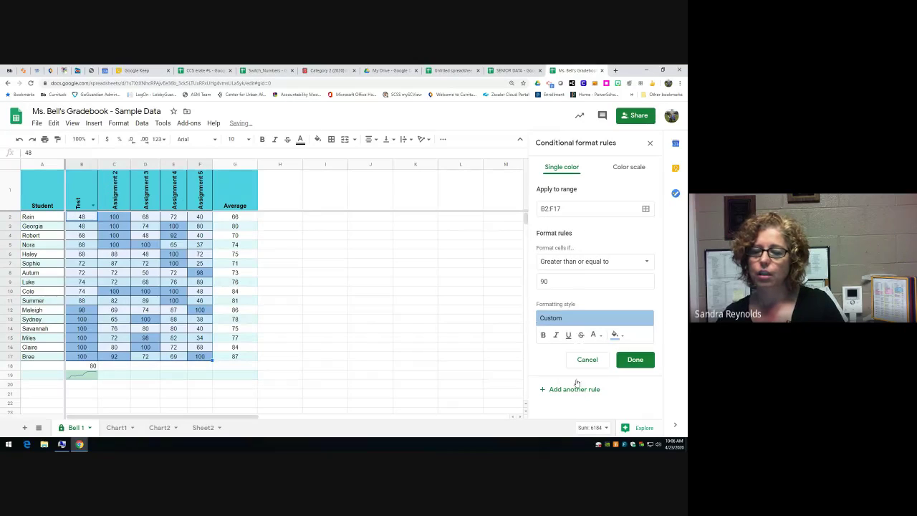
pyautogui.click(636, 362)
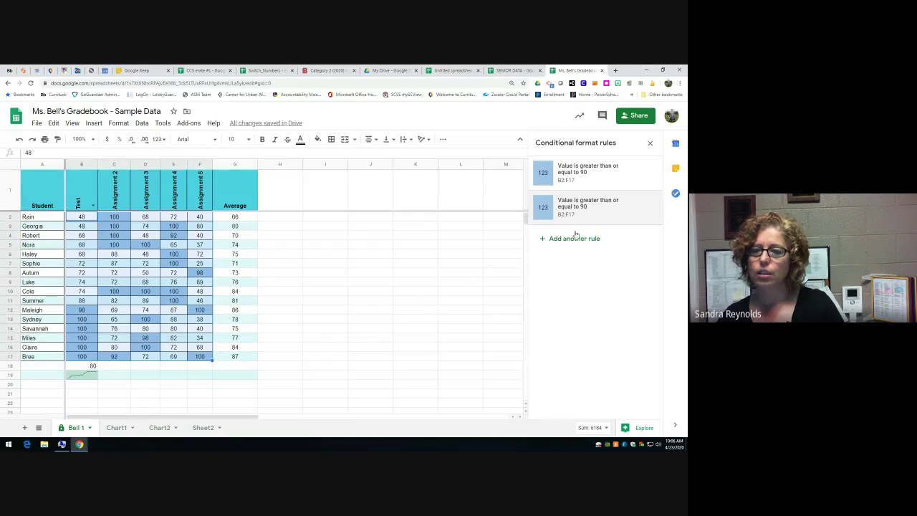
# - Delete the duplicate 90-or-above rule and add a 'Less than 60' rule with light red fill
pyautogui.click(649, 207)
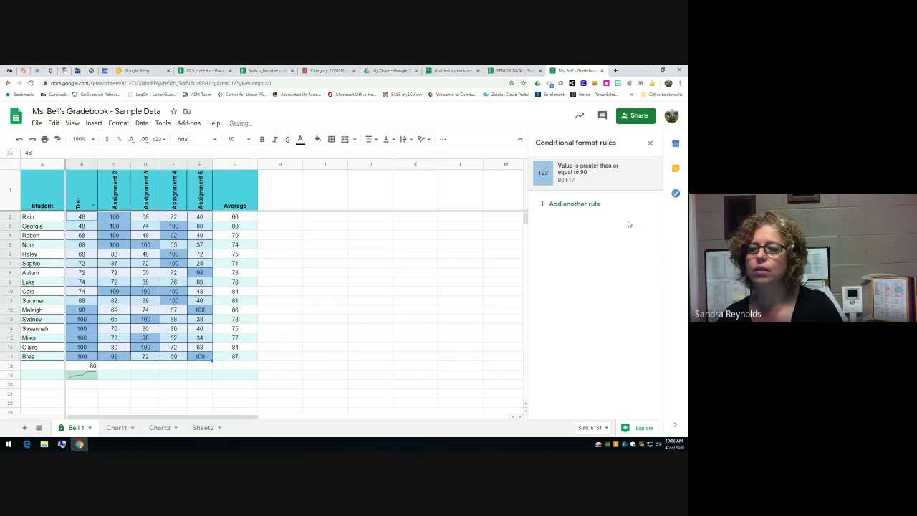
pyautogui.click(566, 204)
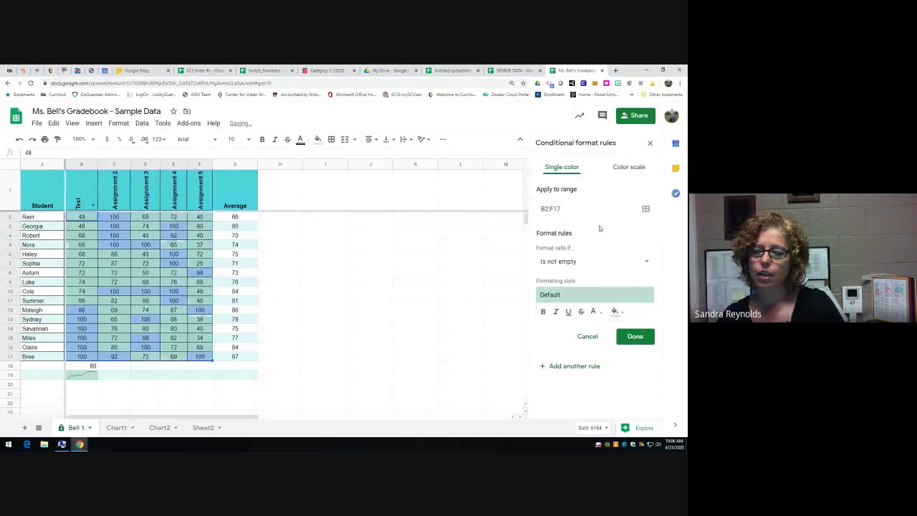
pyautogui.click(576, 261)
pyautogui.scroll(-3, 585, 287)
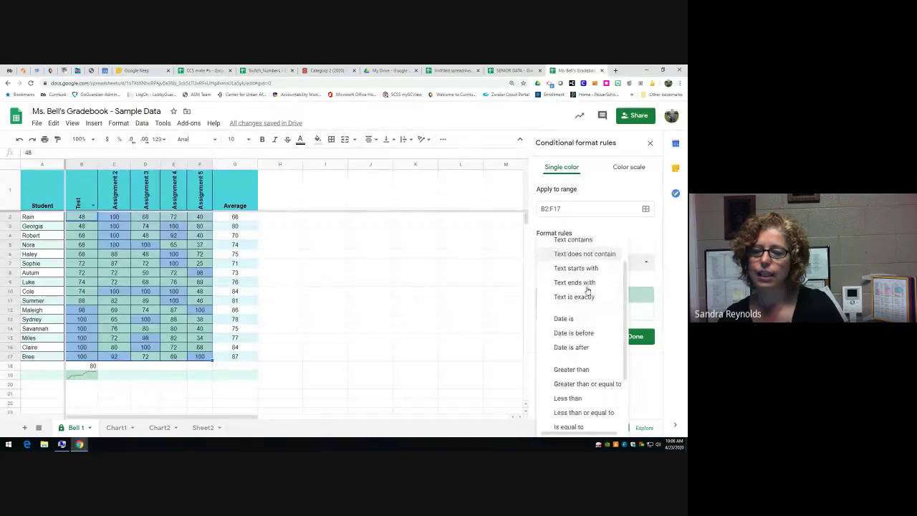
pyautogui.click(568, 326)
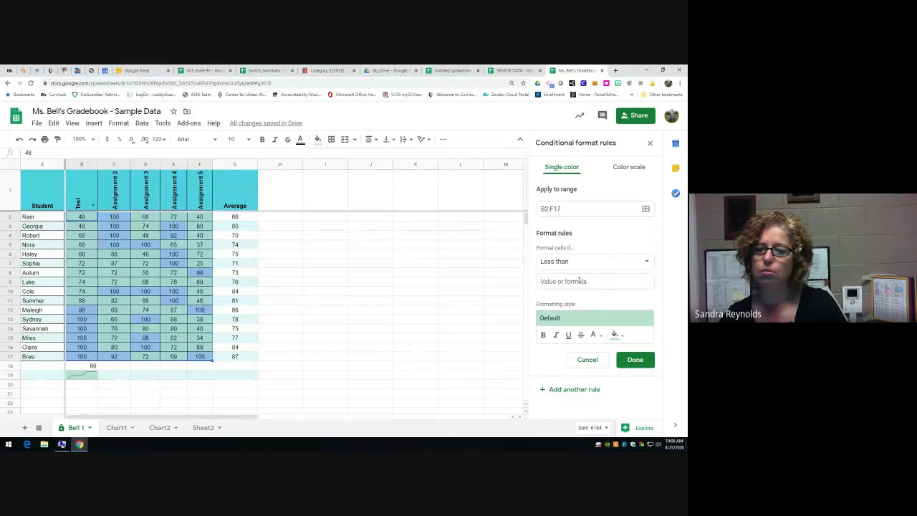
pyautogui.click(579, 281)
pyautogui.write('60')
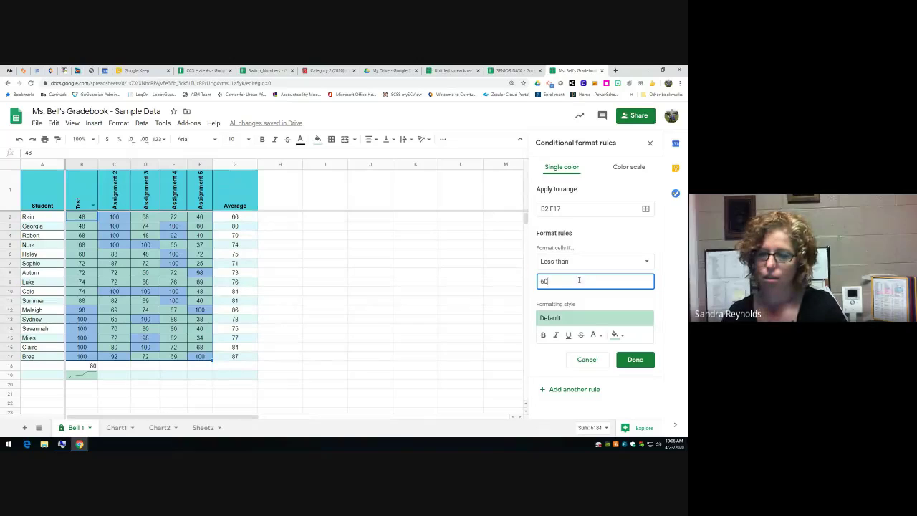
pyautogui.click(616, 334)
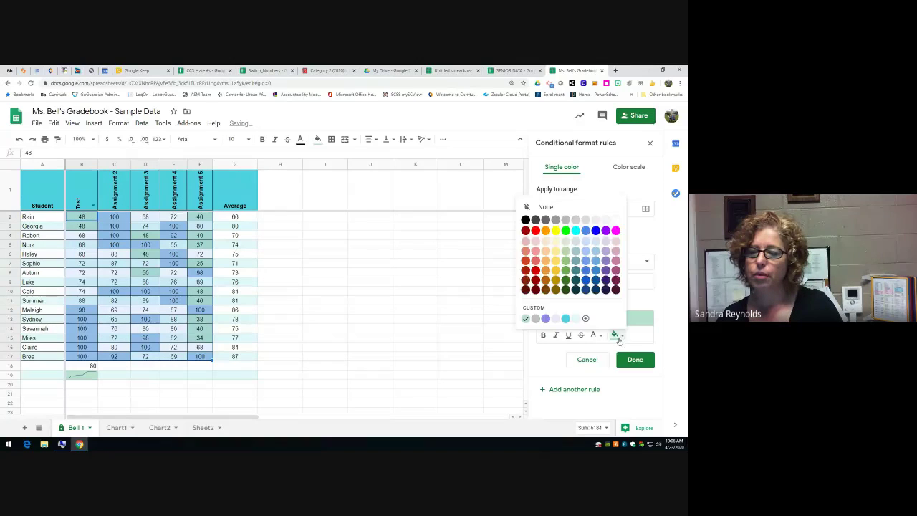
pyautogui.click(535, 253)
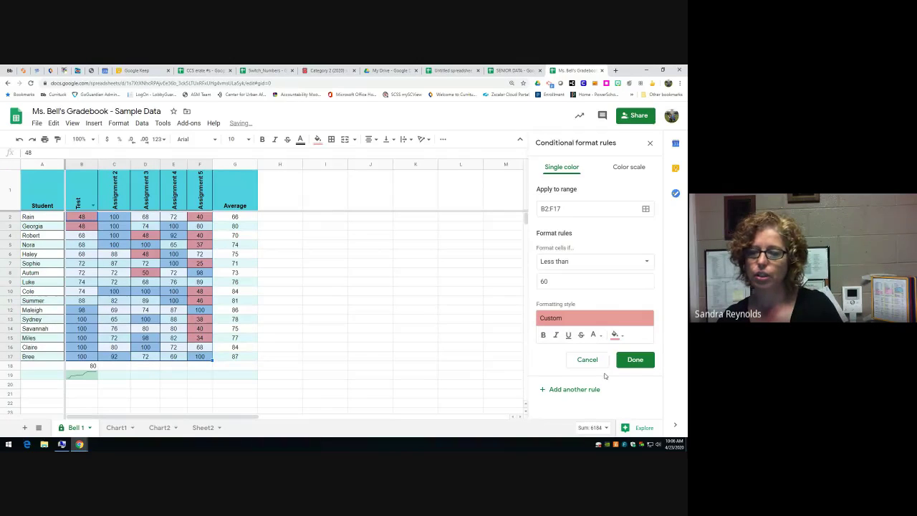
pyautogui.click(635, 360)
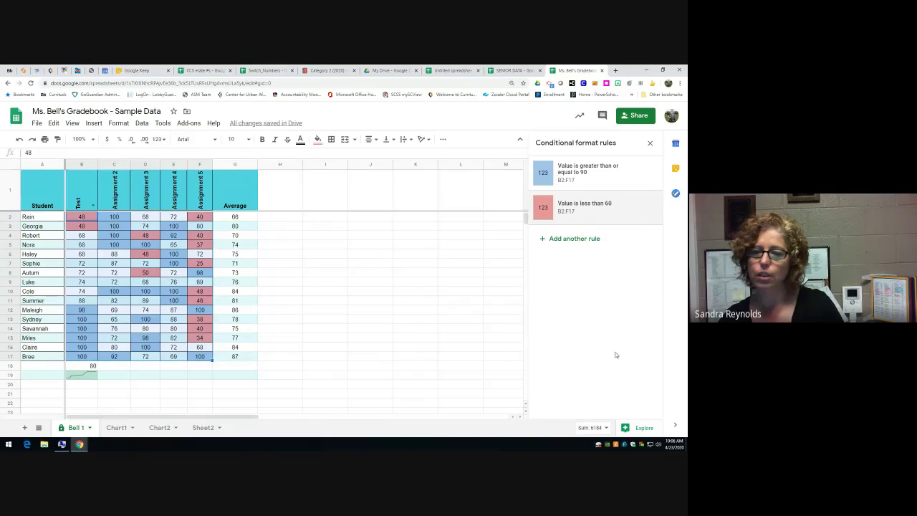
# - Add an 'Is between 80 and 89' rule with bright green fill
pyautogui.click(553, 239)
pyautogui.click(577, 264)
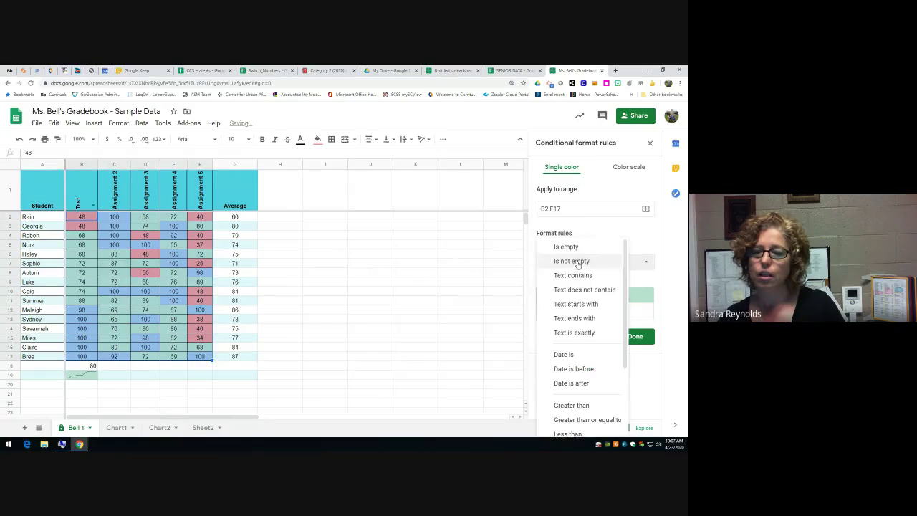
pyautogui.scroll(-5, 584, 333)
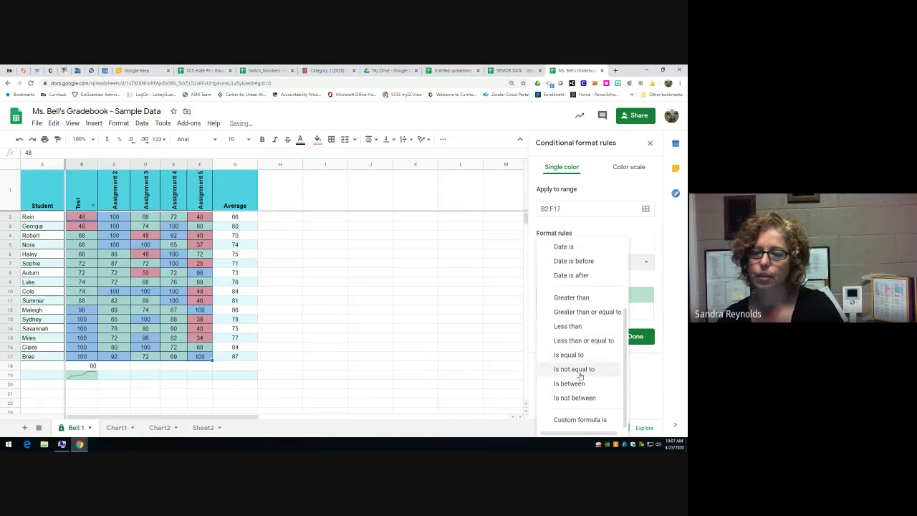
pyautogui.click(577, 383)
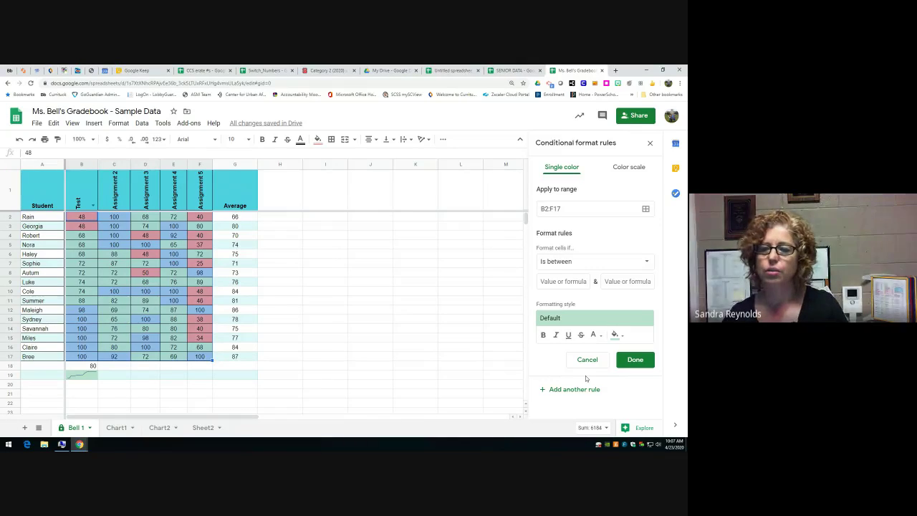
pyautogui.click(556, 279)
pyautogui.write('80')
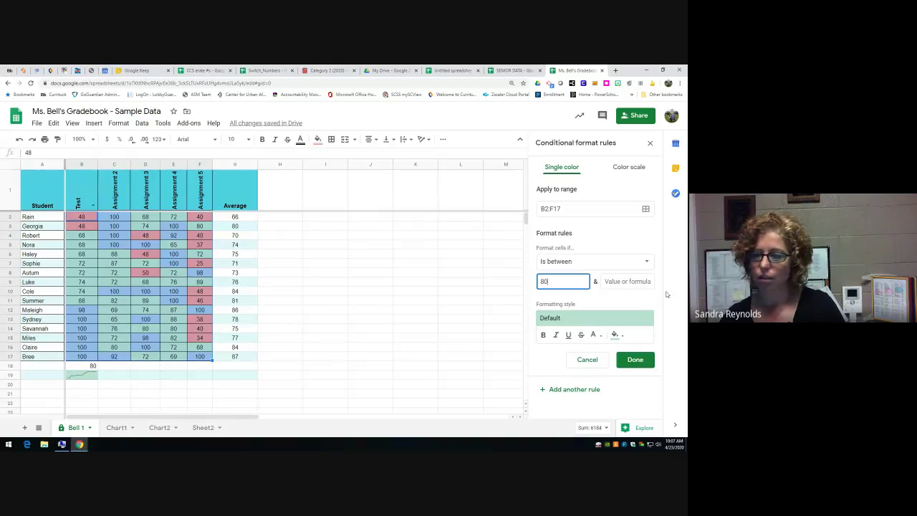
pyautogui.click(626, 283)
pyautogui.write('89')
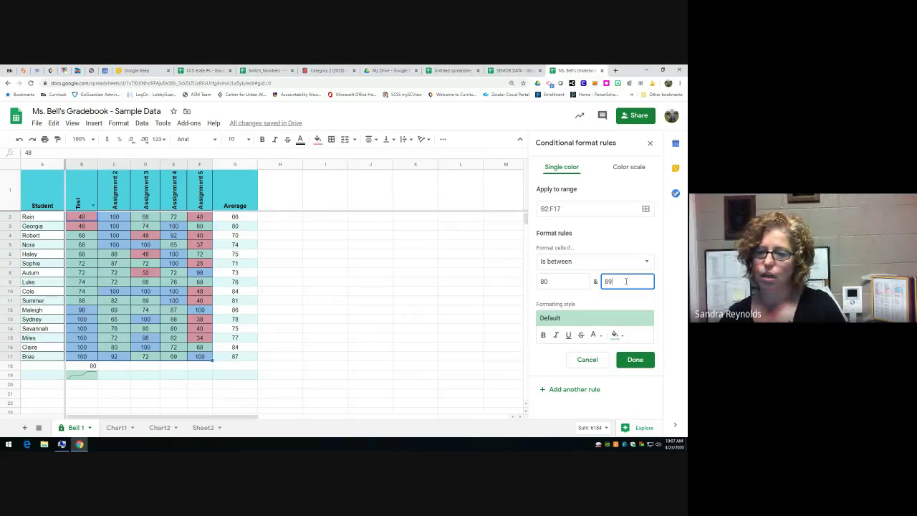
pyautogui.click(616, 335)
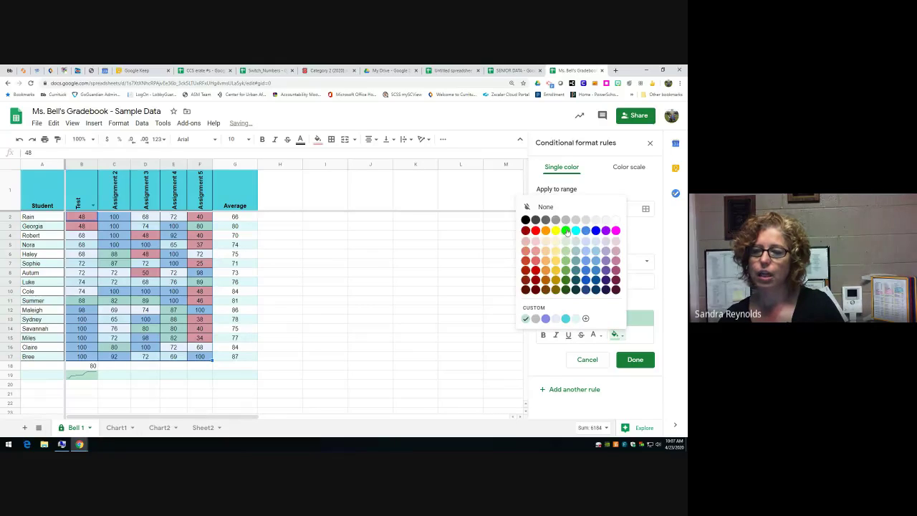
pyautogui.click(569, 233)
pyautogui.click(636, 360)
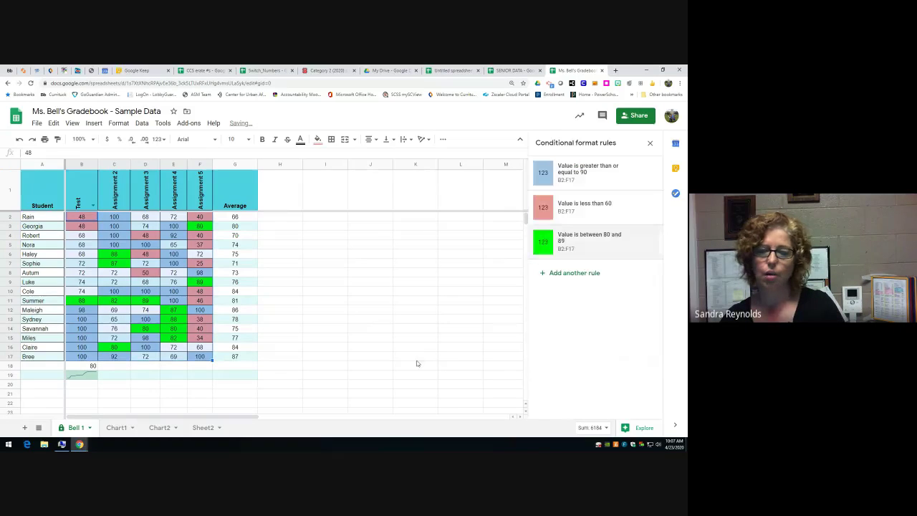
# - Add an 'Is between 60 and 79' rule with bright yellow fill, then go to SENIOR DATA
pyautogui.click(567, 273)
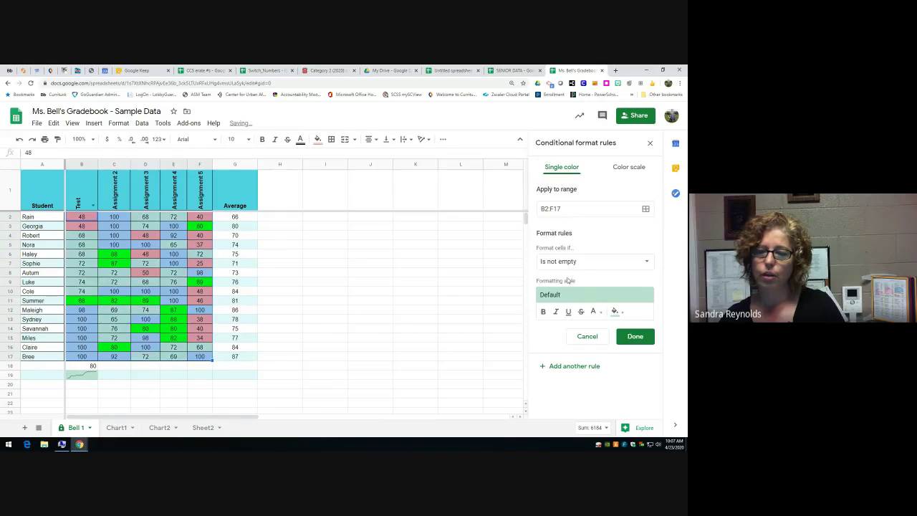
pyautogui.click(584, 263)
pyautogui.scroll(-3, 582, 337)
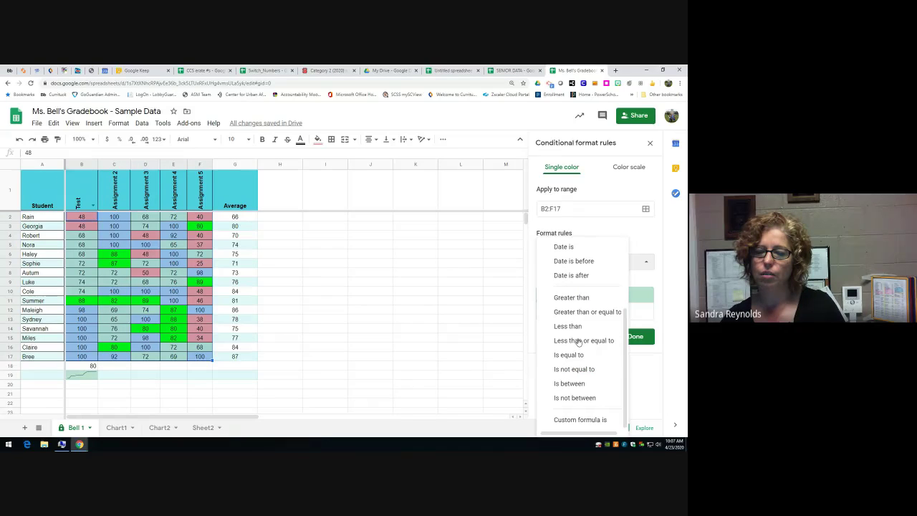
pyautogui.click(571, 384)
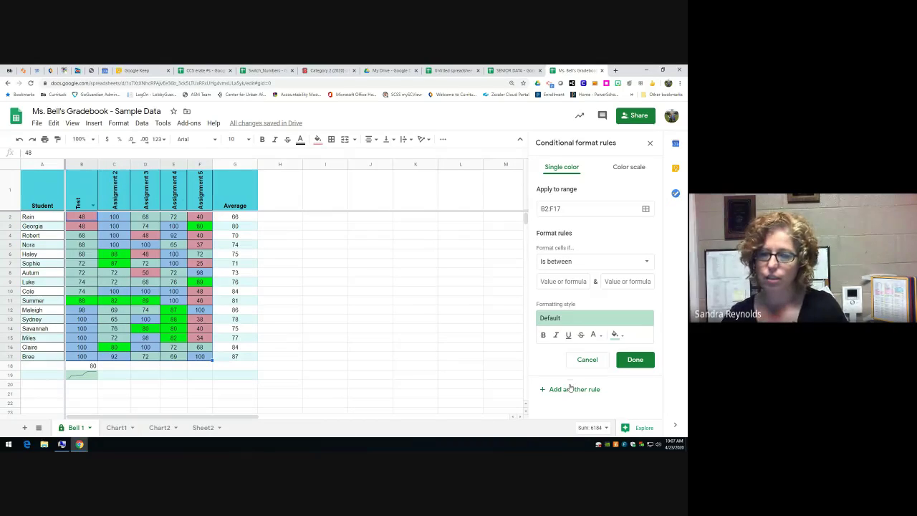
pyautogui.click(563, 281)
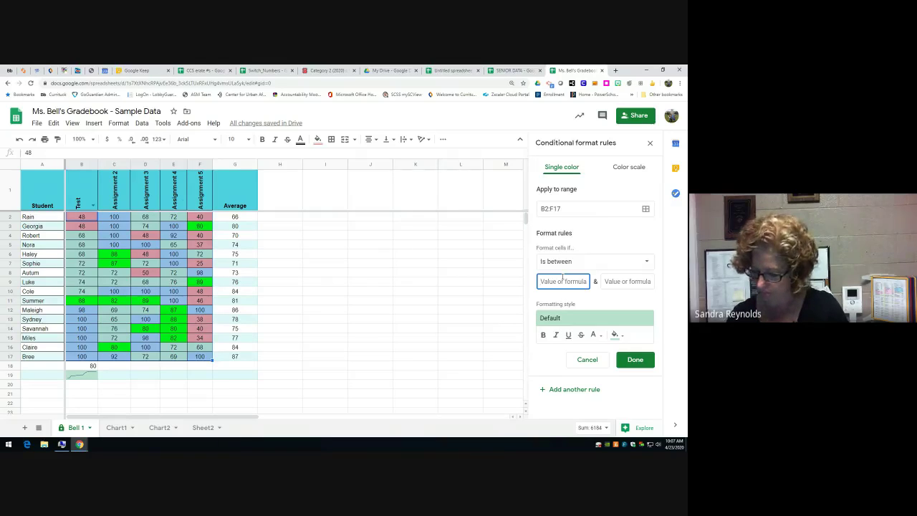
pyautogui.write('60')
pyautogui.click(618, 282)
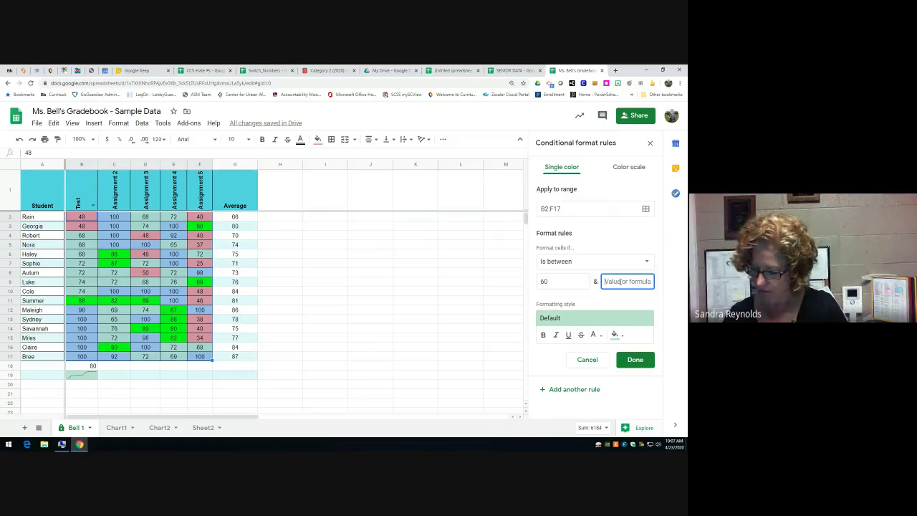
pyautogui.write('79')
pyautogui.click(614, 335)
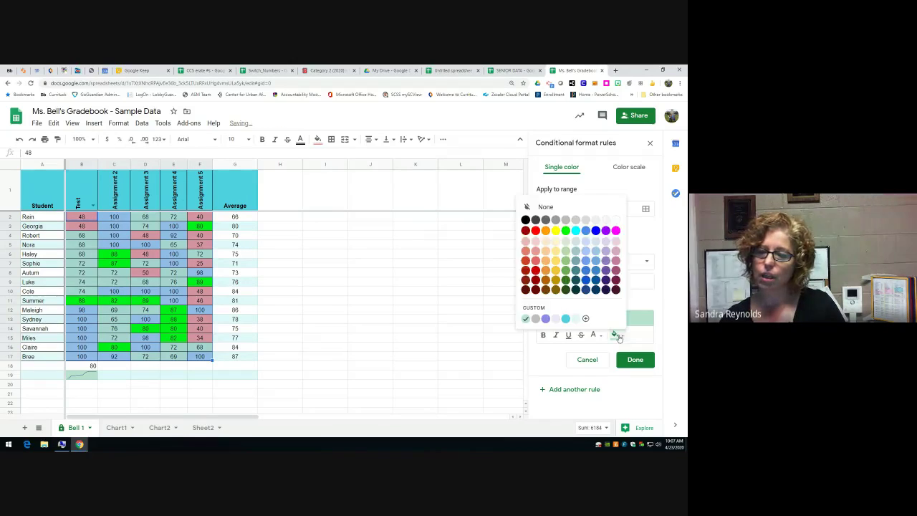
pyautogui.click(555, 230)
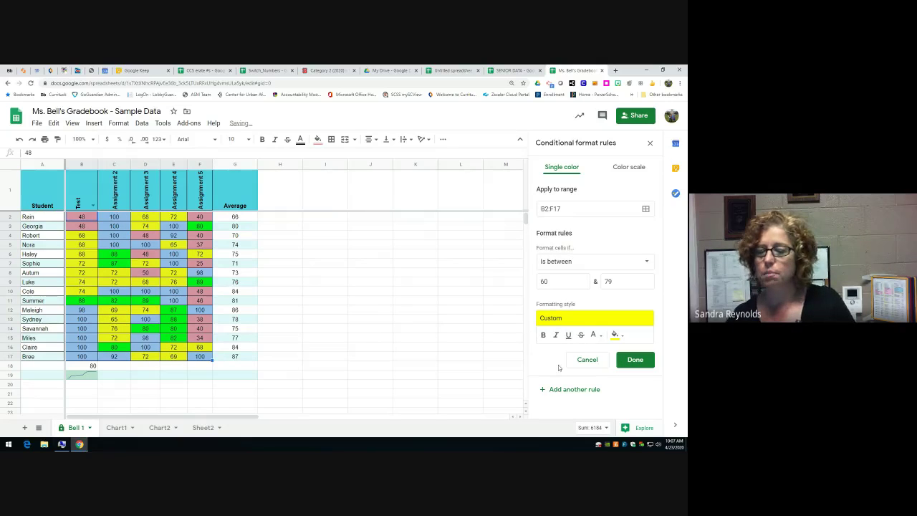
pyautogui.click(630, 360)
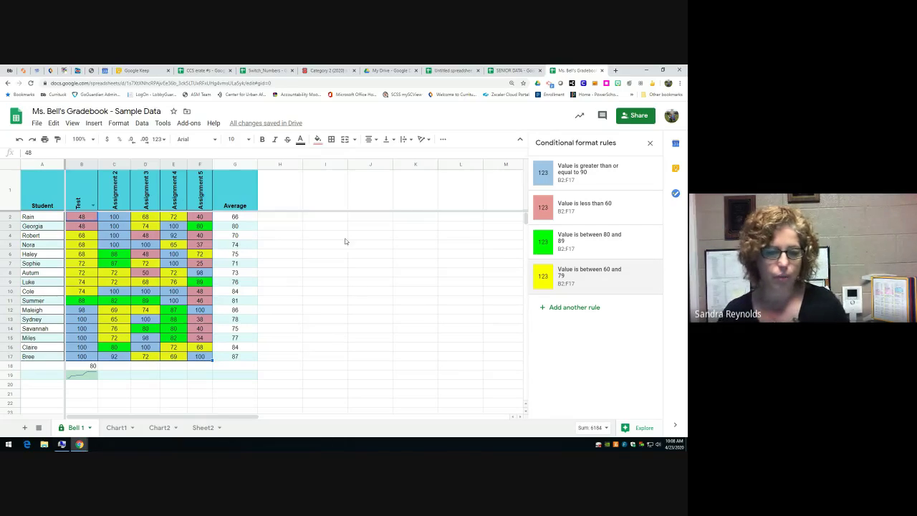
pyautogui.click(515, 70)
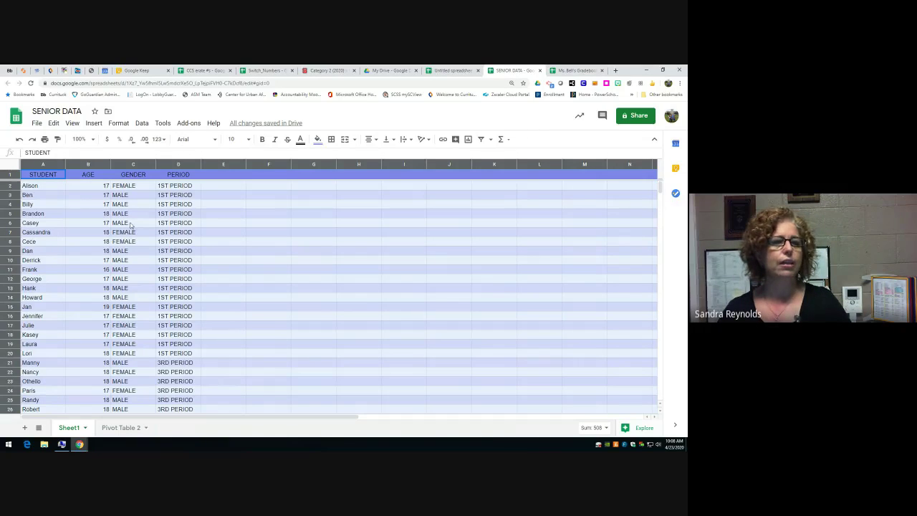
# - Create a pivot table from Sheet1!1:1000 on a new sheet, Pivot Table 3
pyautogui.click(93, 124)
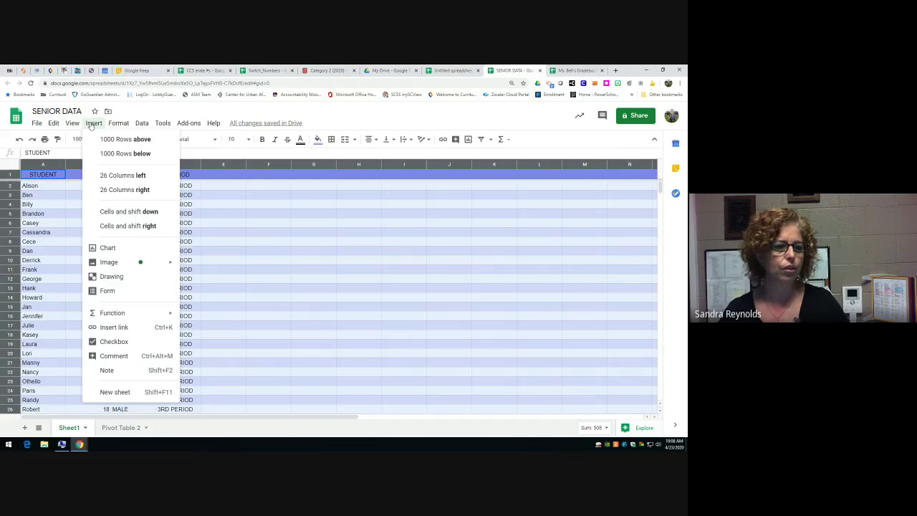
pyautogui.moveTo(78, 125)
pyautogui.moveTo(114, 124)
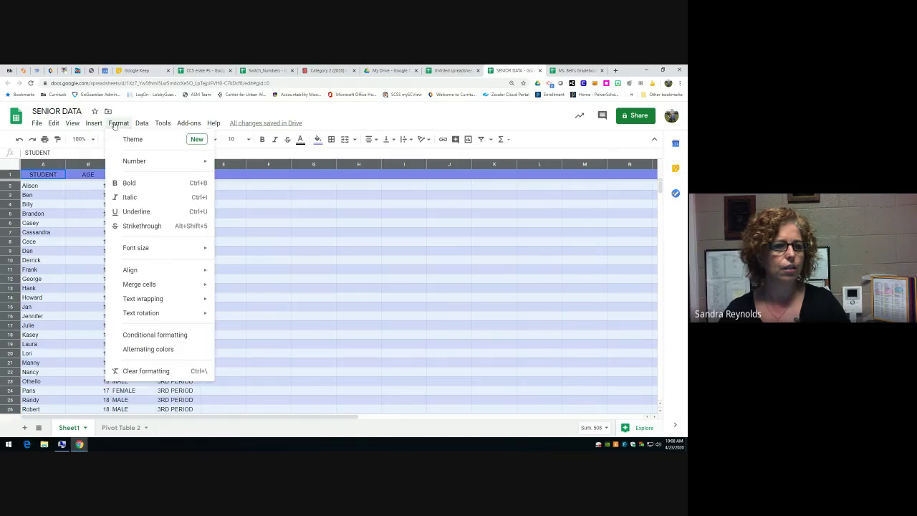
pyautogui.moveTo(141, 125)
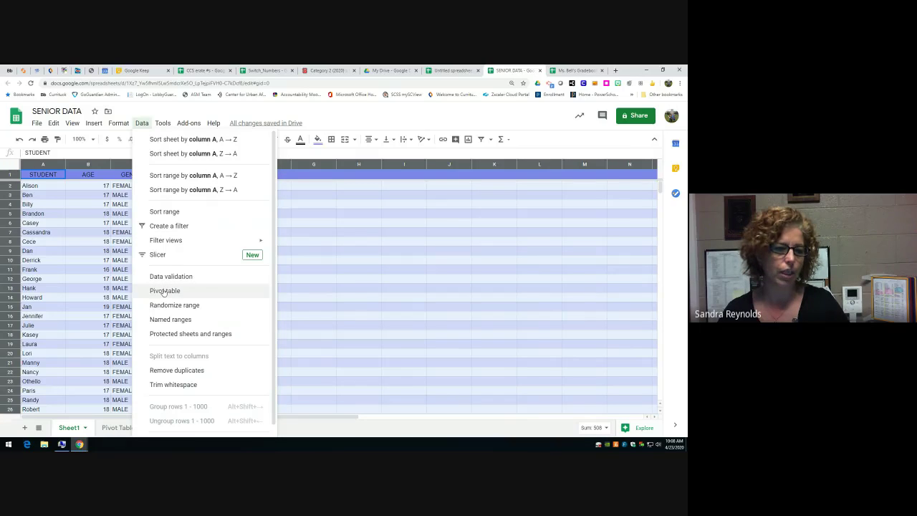
pyautogui.click(164, 290)
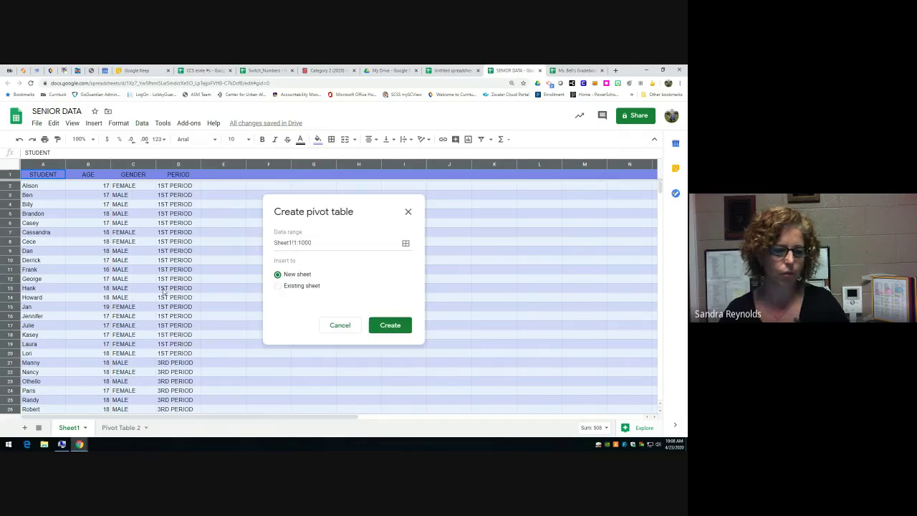
pyautogui.click(284, 243)
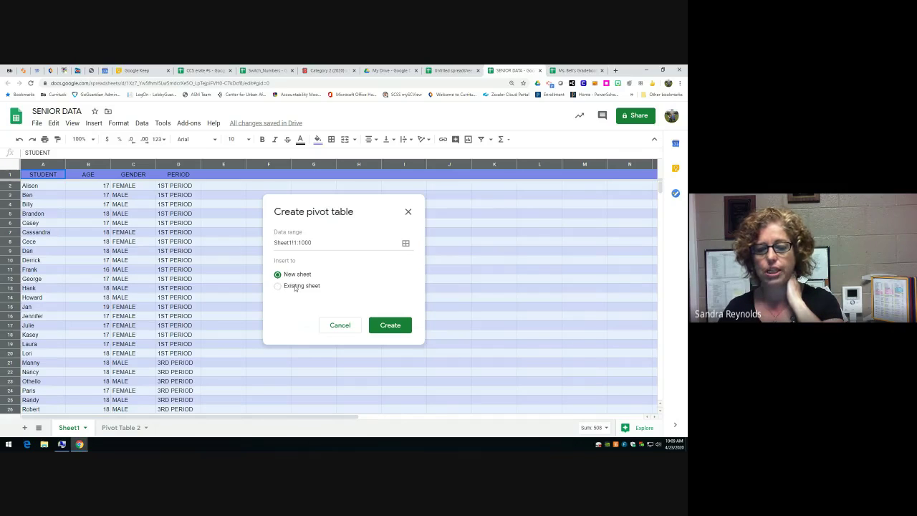
pyautogui.click(390, 325)
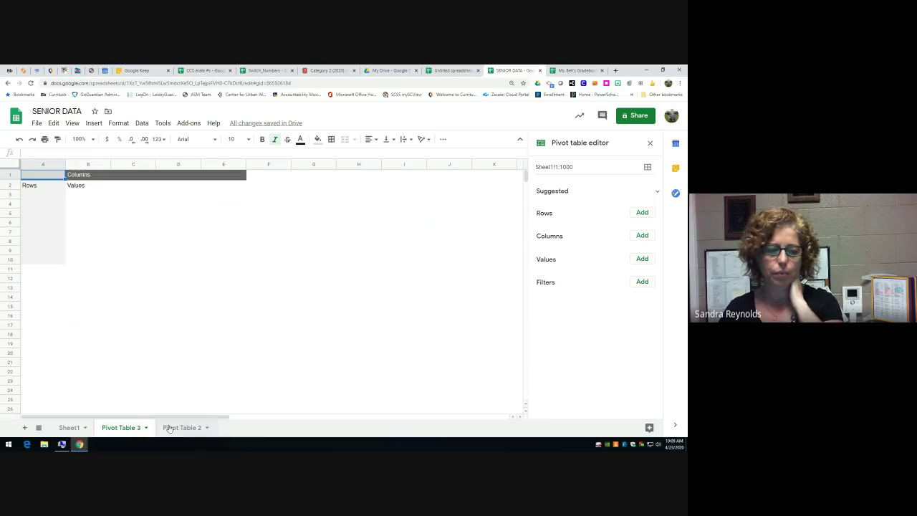
# - Delete the old Pivot Table 2 sheet and go back to Pivot Table 3
pyautogui.click(207, 429)
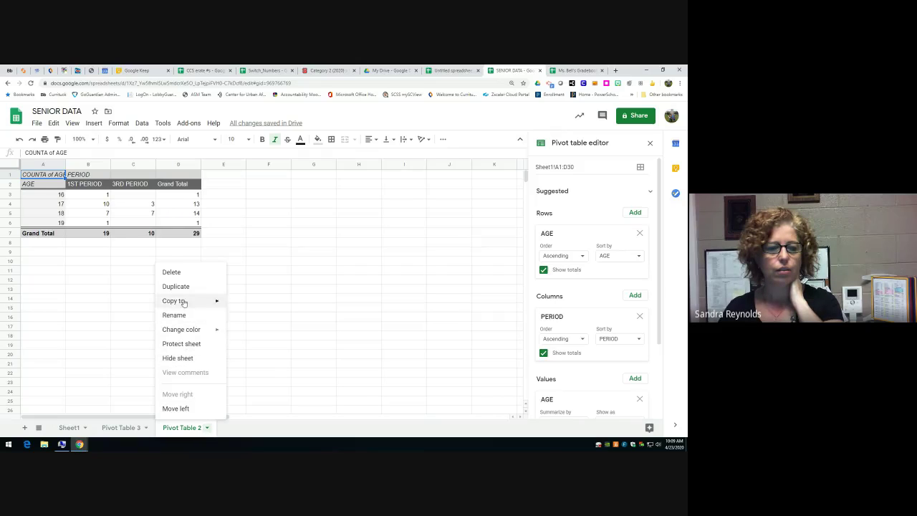
pyautogui.click(176, 273)
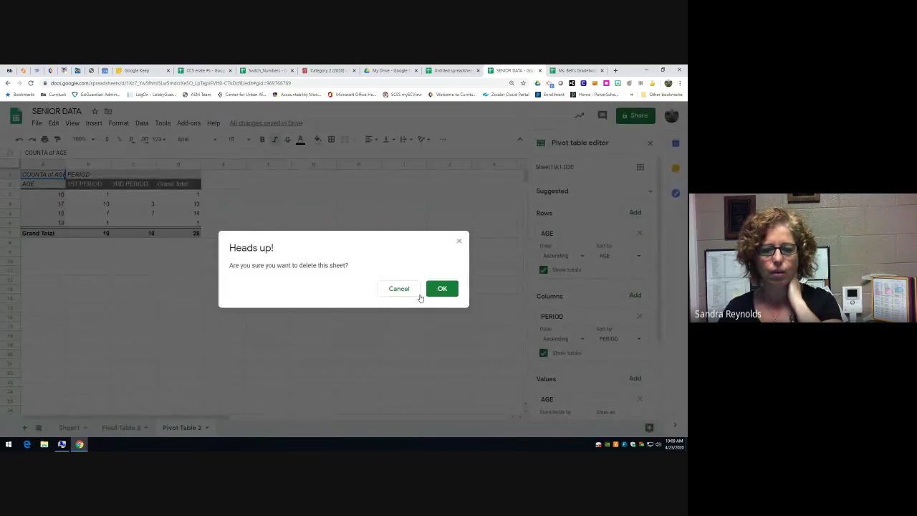
pyautogui.click(437, 290)
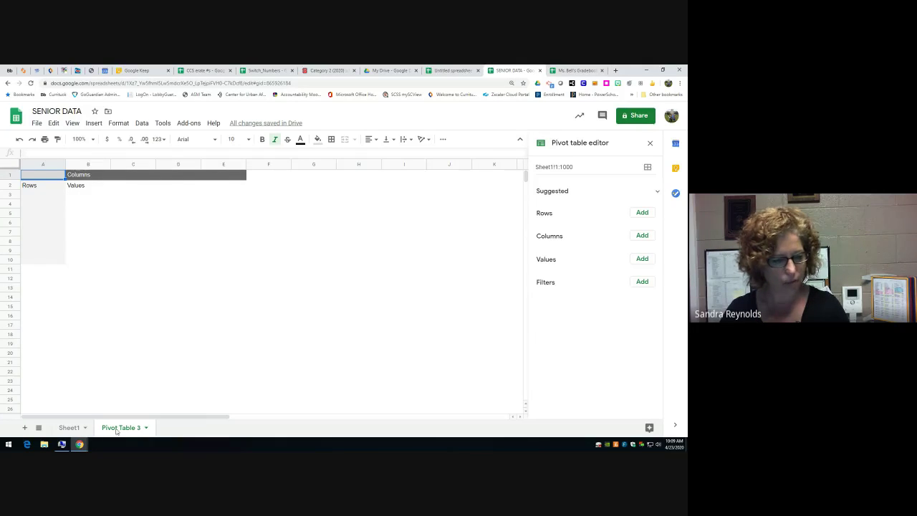
pyautogui.click(68, 428)
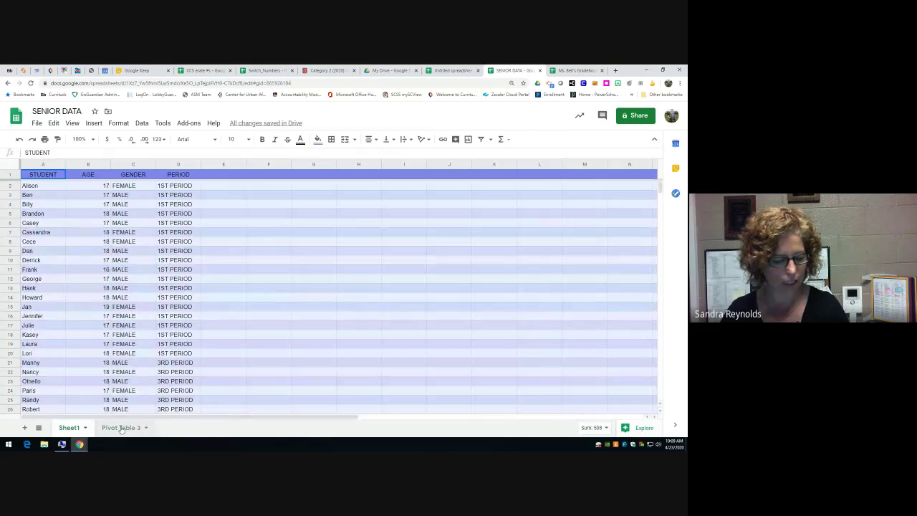
pyautogui.click(121, 427)
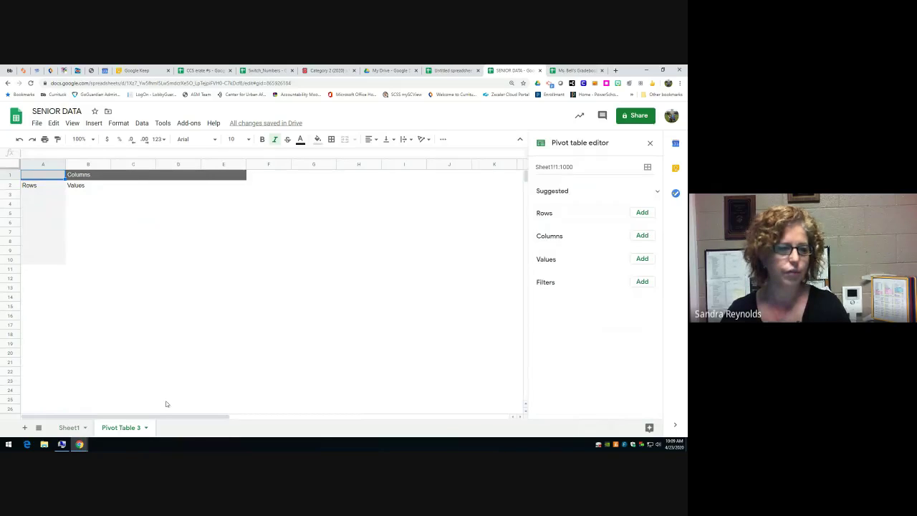
pyautogui.click(73, 122)
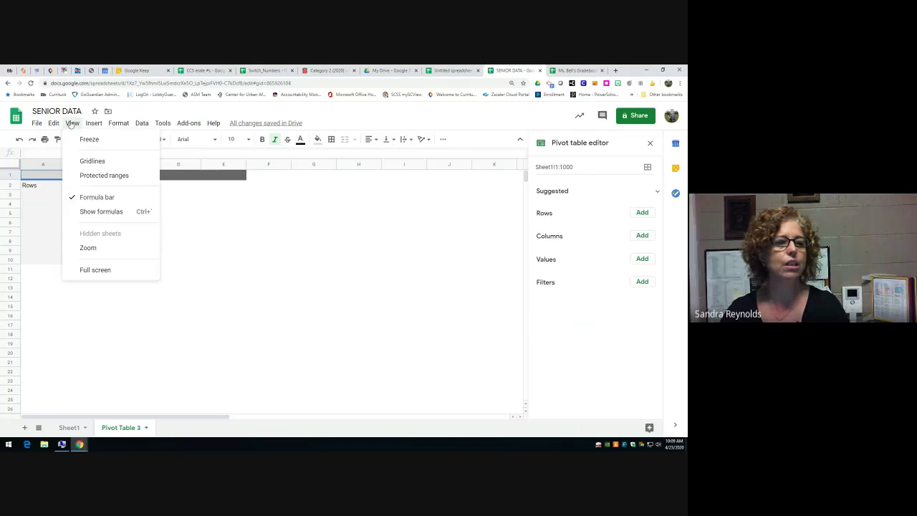
pyautogui.click(84, 160)
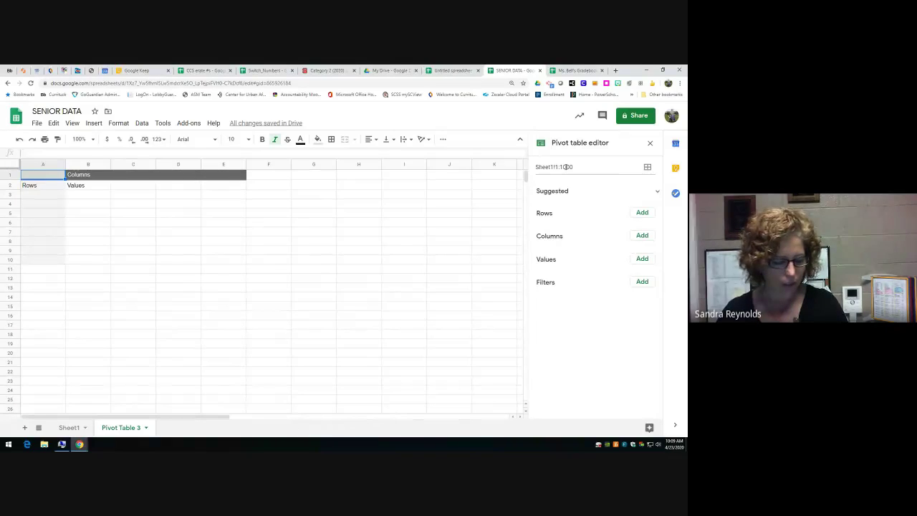
# - Add AGE as pivot rows, PERIOD as columns, and AGE summed as values
pyautogui.click(642, 213)
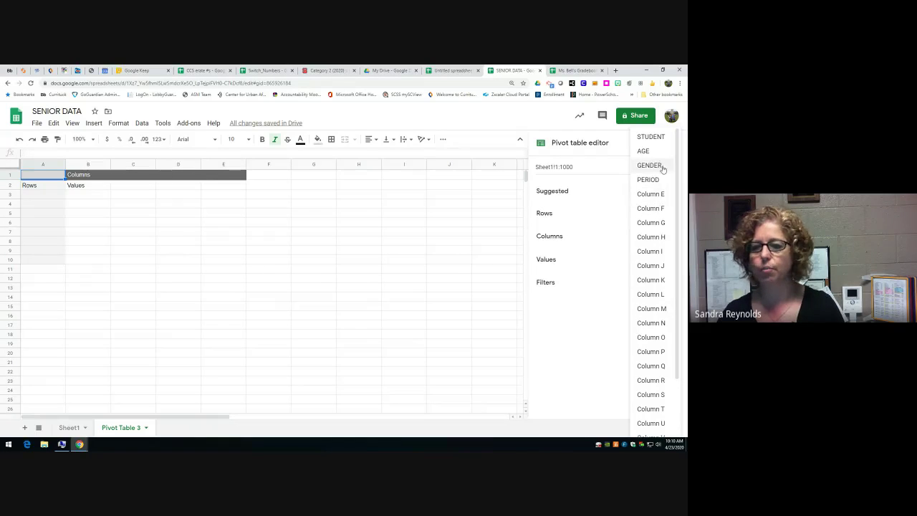
pyautogui.click(643, 152)
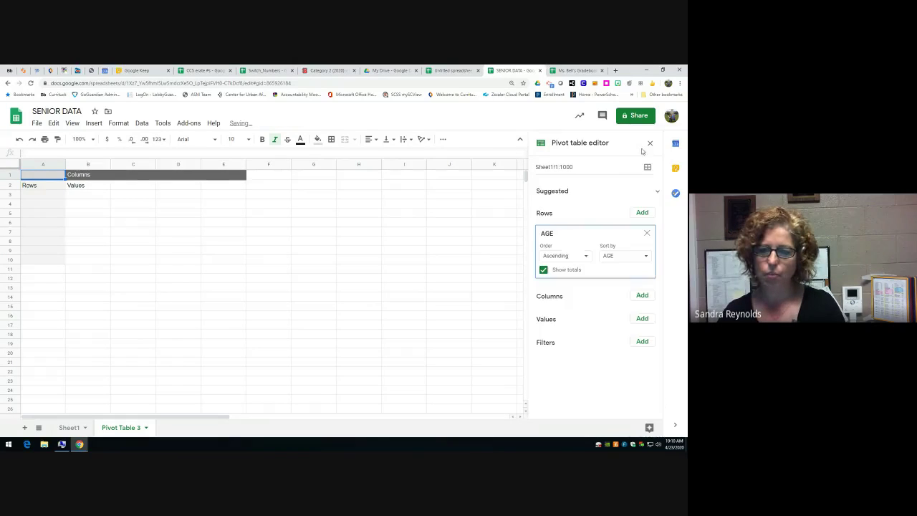
pyautogui.click(641, 296)
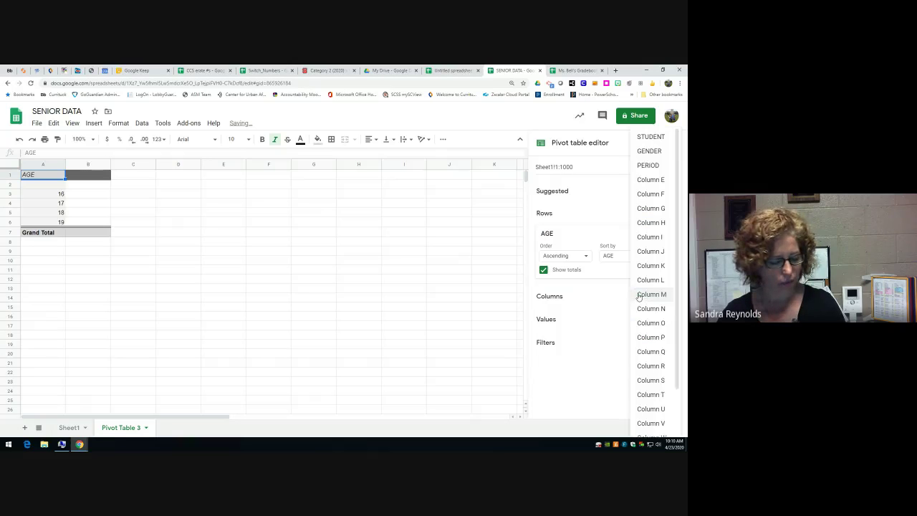
pyautogui.click(648, 165)
pyautogui.click(634, 379)
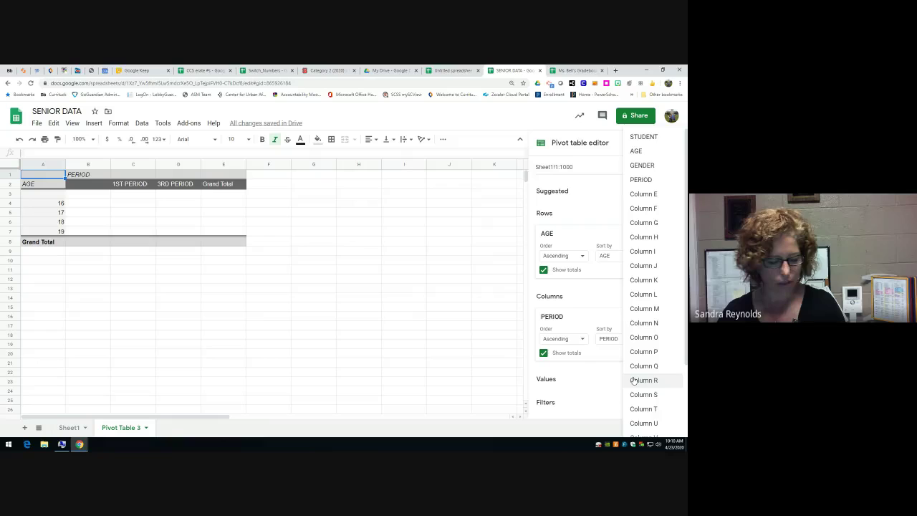
pyautogui.click(647, 150)
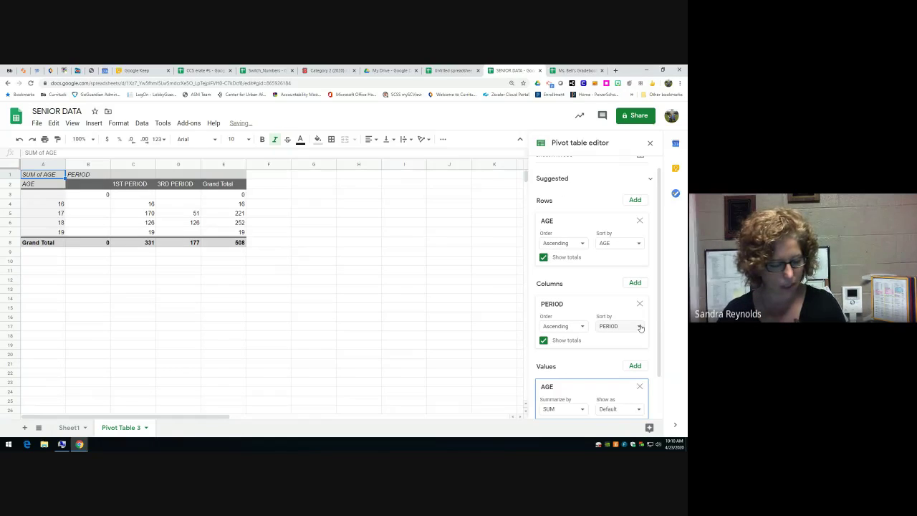
pyautogui.scroll(-1, 647, 371)
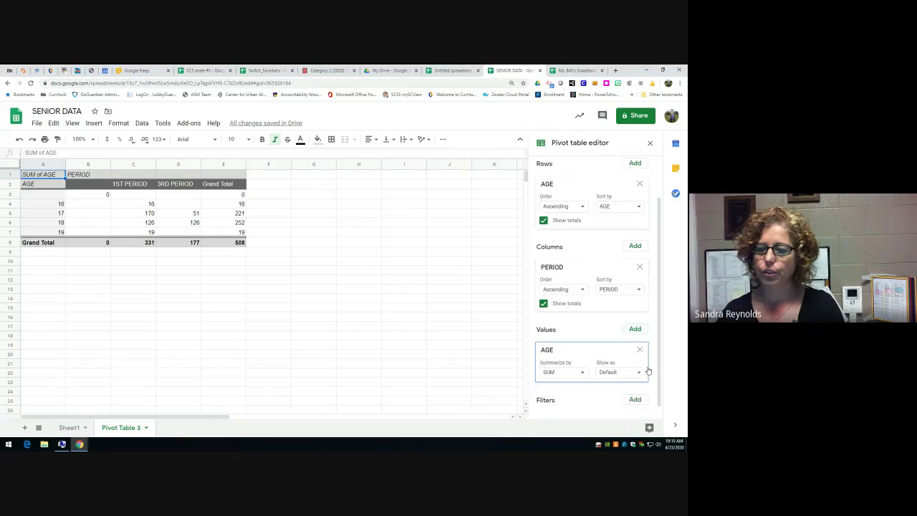
# - Add a GENDER filter and compare the pivot against the Sheet1 roster
pyautogui.click(635, 399)
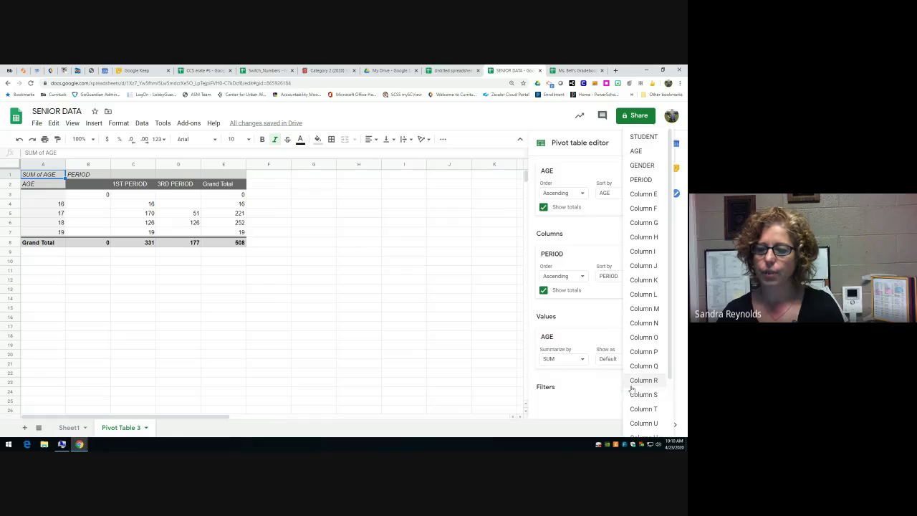
pyautogui.click(638, 166)
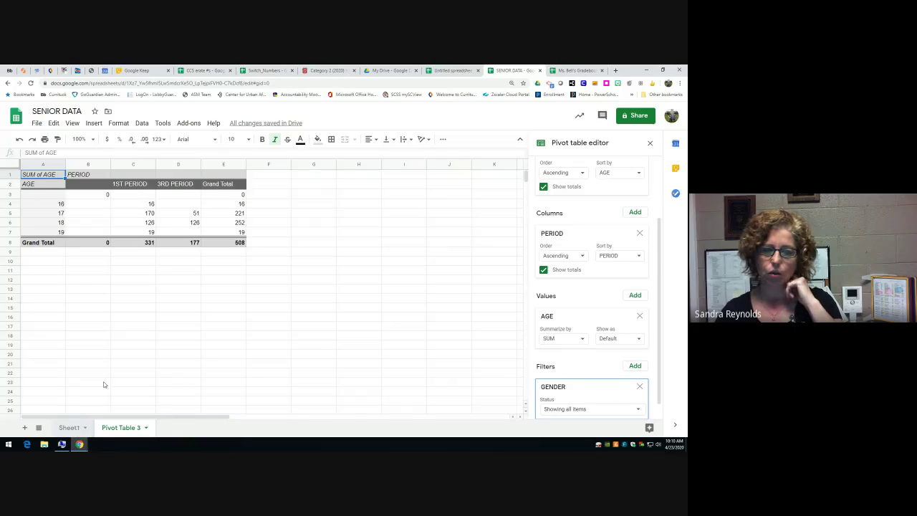
pyautogui.click(71, 428)
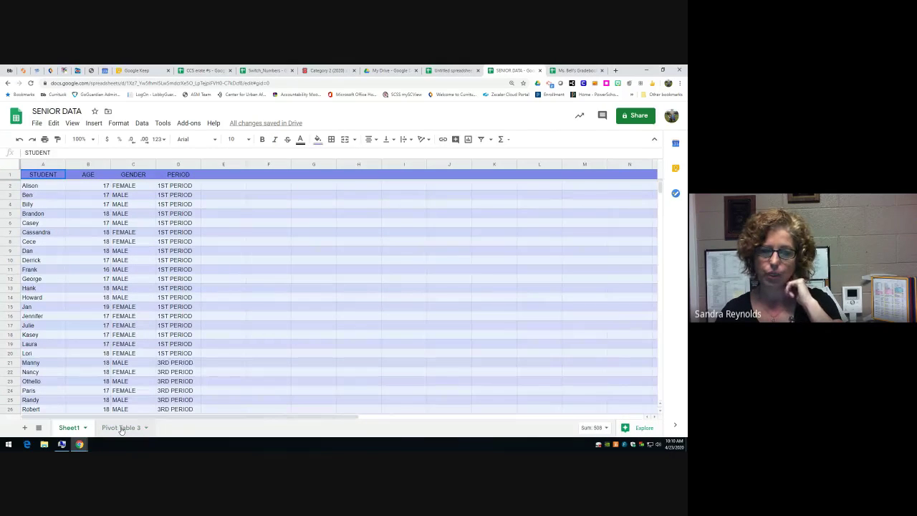
pyautogui.click(121, 428)
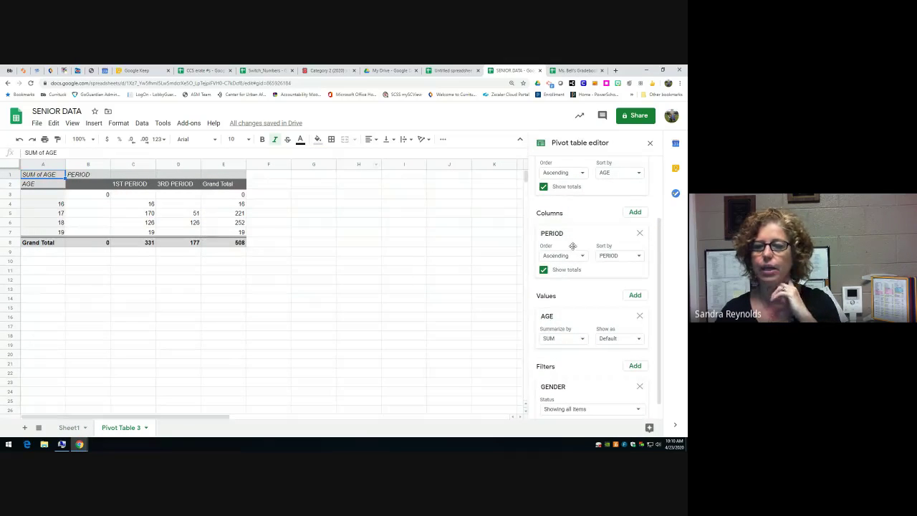
pyautogui.scroll(2, 574, 246)
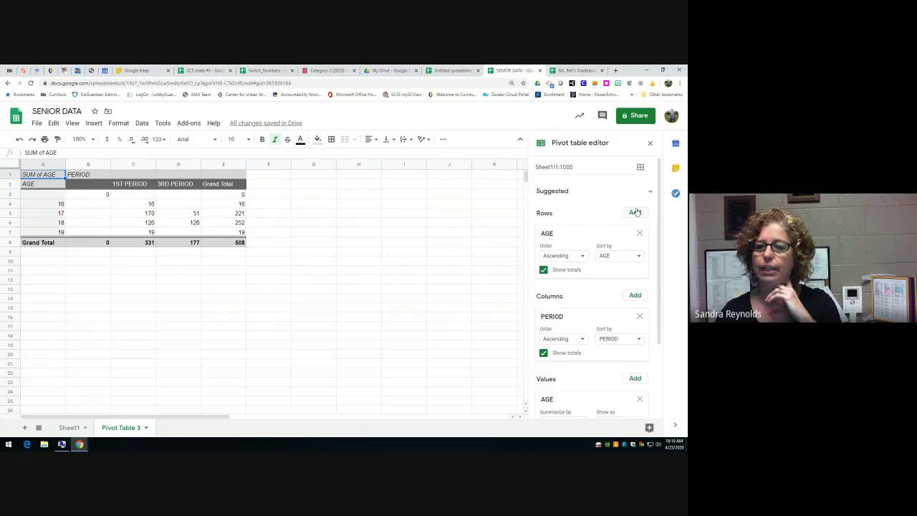
# - Undo the last change, then re-add PERIOD as columns and AGE as values
pyautogui.hotkey('ctrl', 'z')
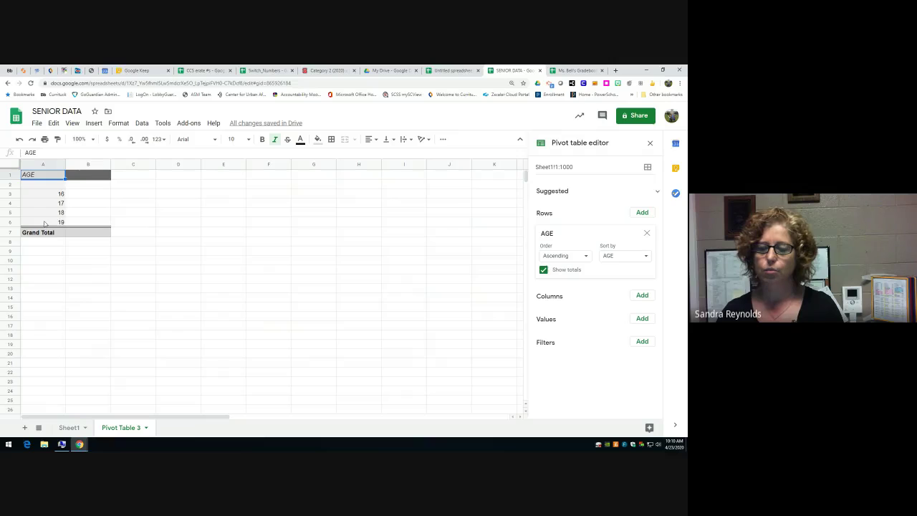
pyautogui.click(641, 296)
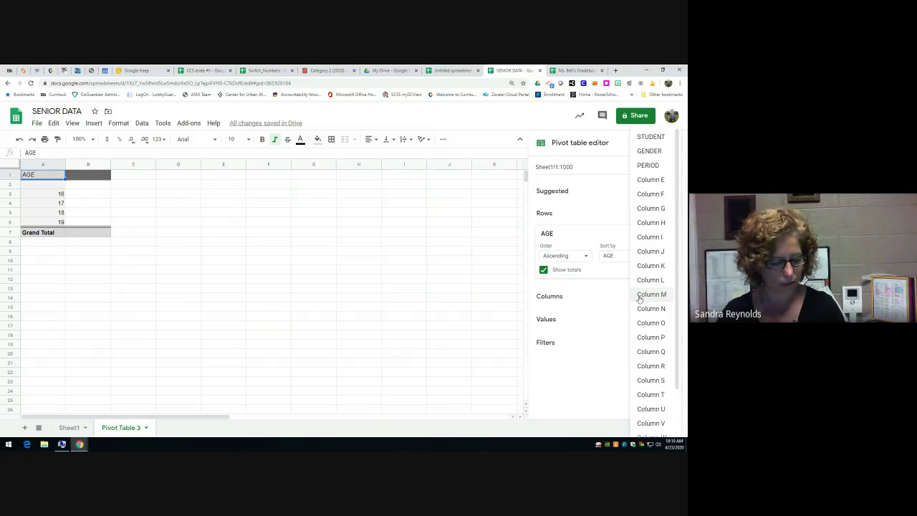
pyautogui.click(652, 166)
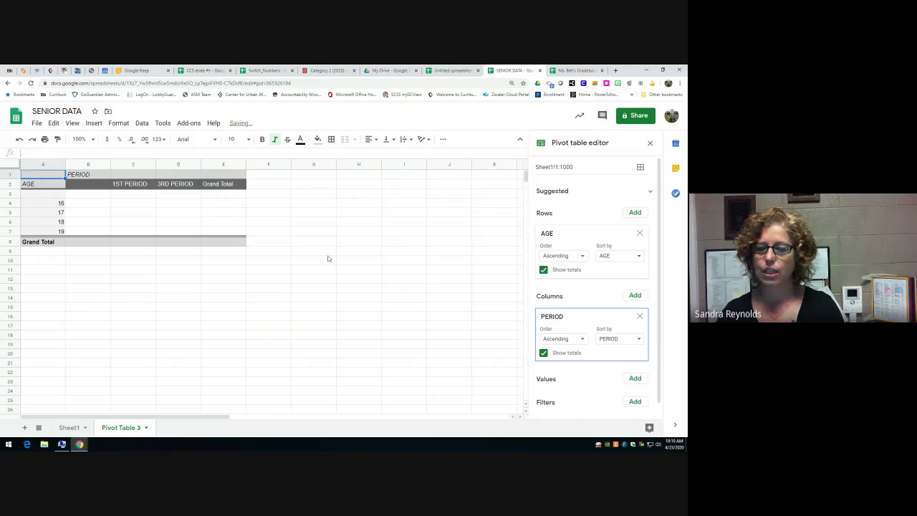
pyautogui.click(640, 379)
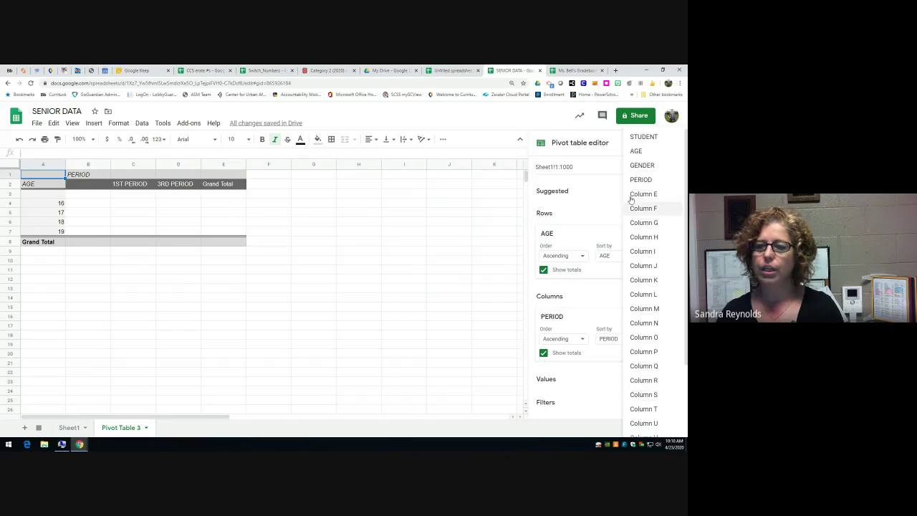
pyautogui.click(637, 151)
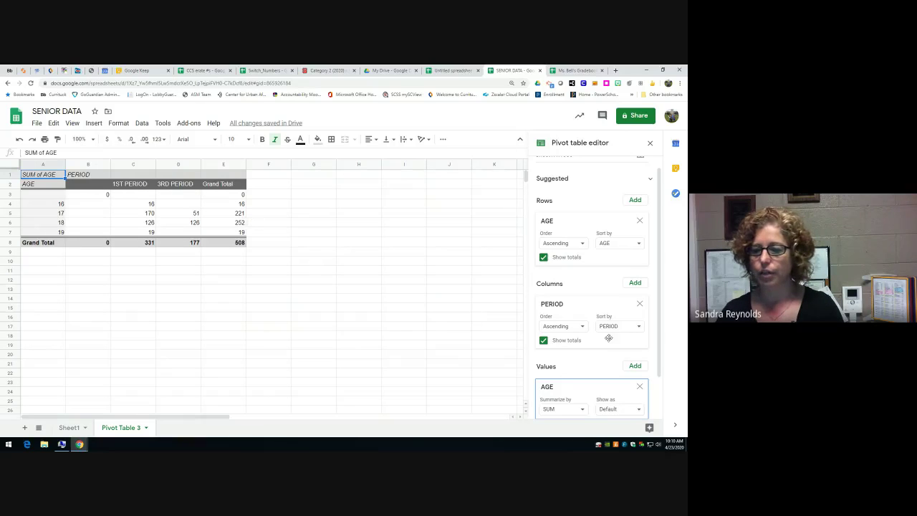
# - Change the AGE values from SUM to COUNT, totalling 29 students
pyautogui.scroll(-2, 625, 338)
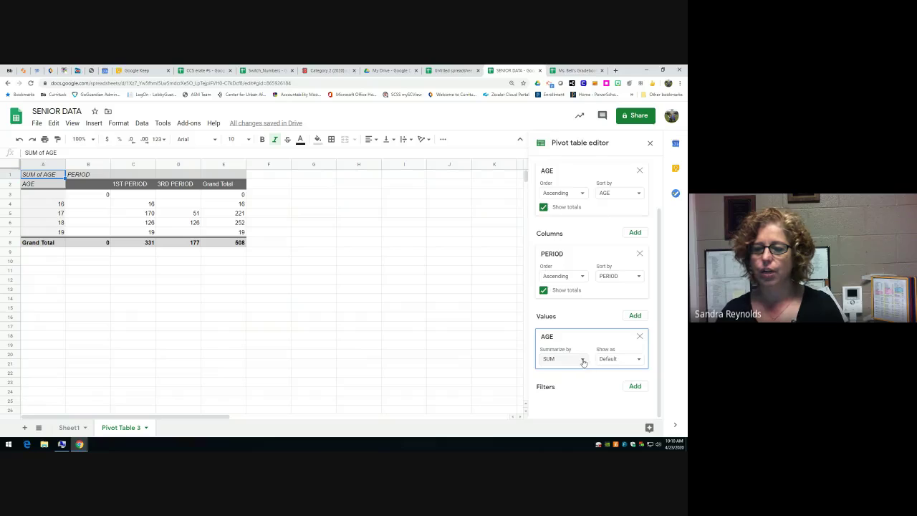
pyautogui.click(584, 361)
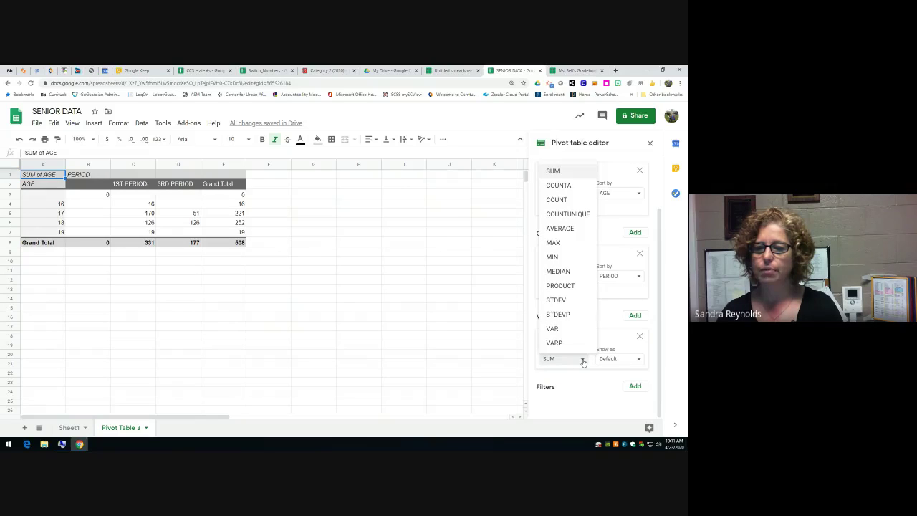
pyautogui.click(564, 201)
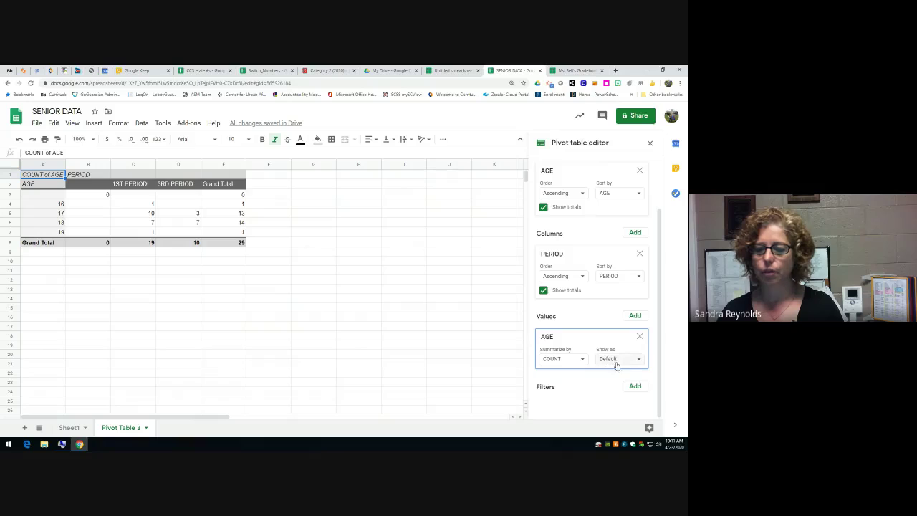
pyautogui.click(636, 386)
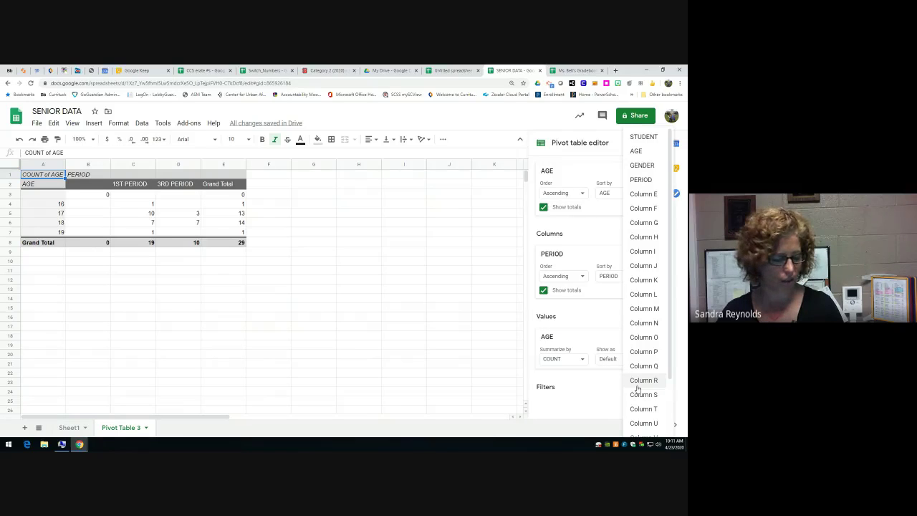
# - Add a GENDER filter, first limited to MALE students only
pyautogui.click(642, 166)
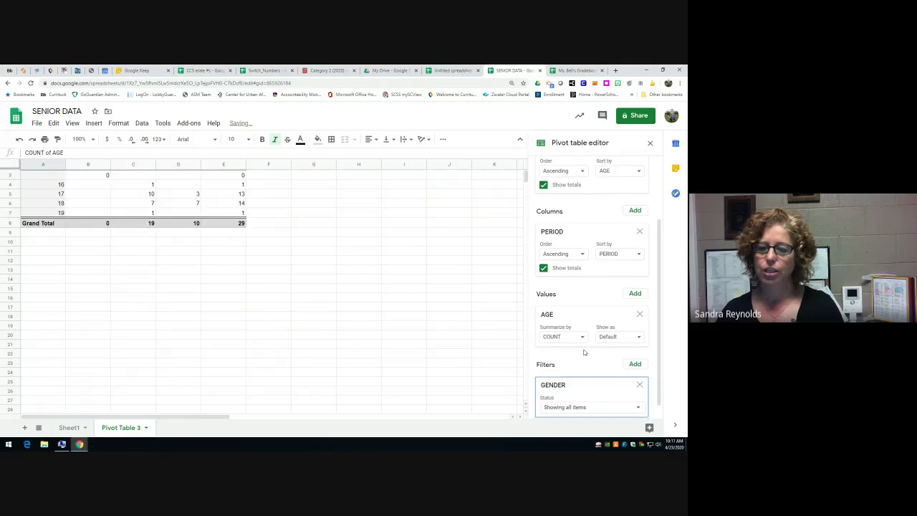
pyautogui.click(637, 392)
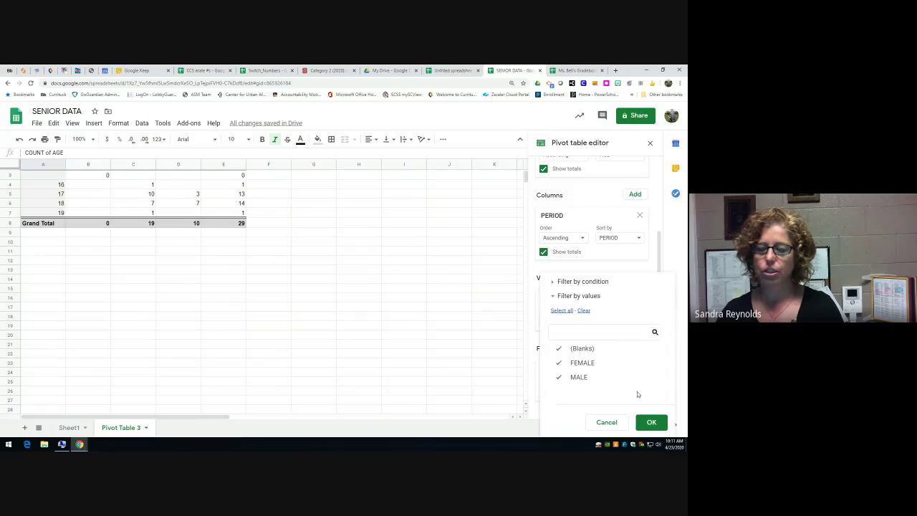
pyautogui.click(558, 349)
pyautogui.click(559, 363)
pyautogui.click(652, 423)
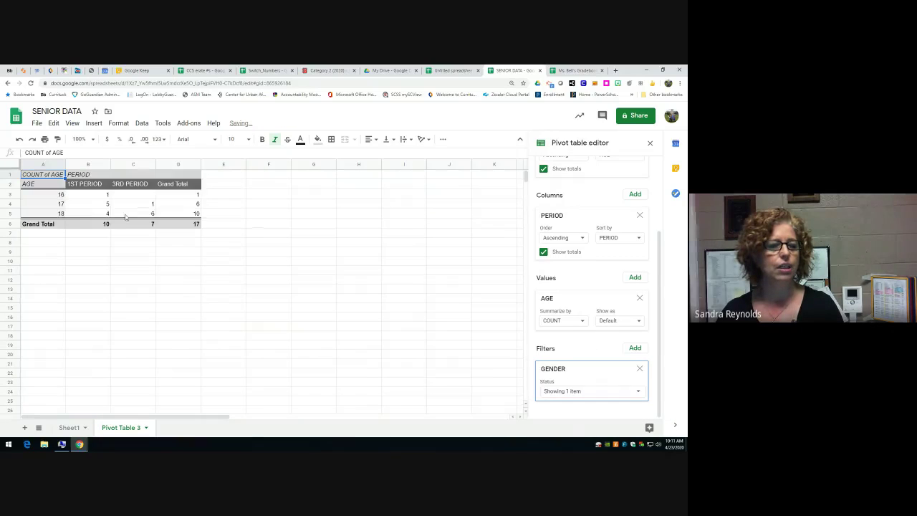
# - Switch the GENDER filter to FEMALE only, then go to the gradebook spreadsheet
pyautogui.click(634, 392)
pyautogui.click(582, 362)
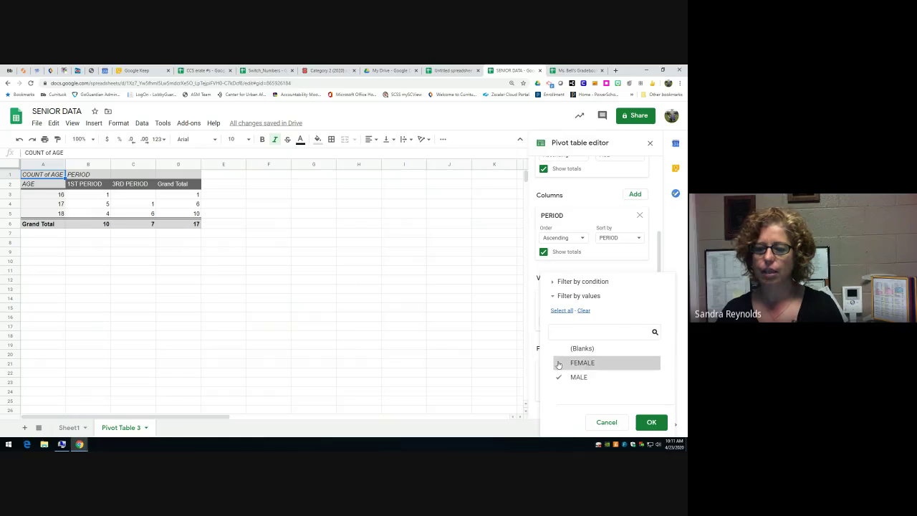
pyautogui.click(579, 377)
pyautogui.click(650, 423)
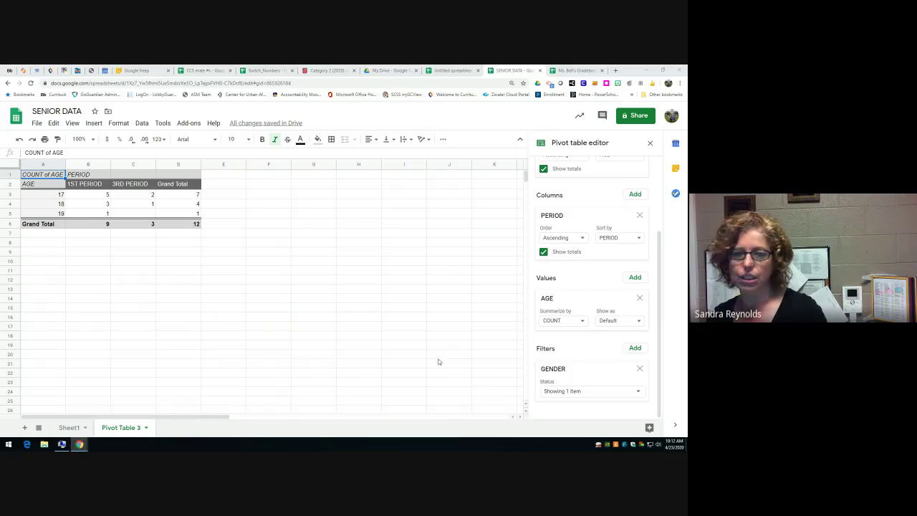
pyautogui.click(553, 69)
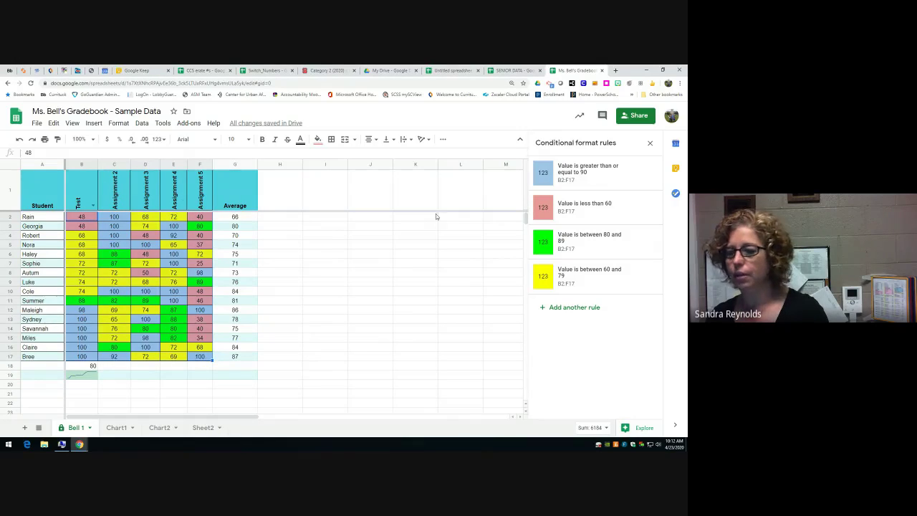
# - Review the blue 90-or-above rule for B2:F17, then return to SENIOR DATA
pyautogui.click(597, 187)
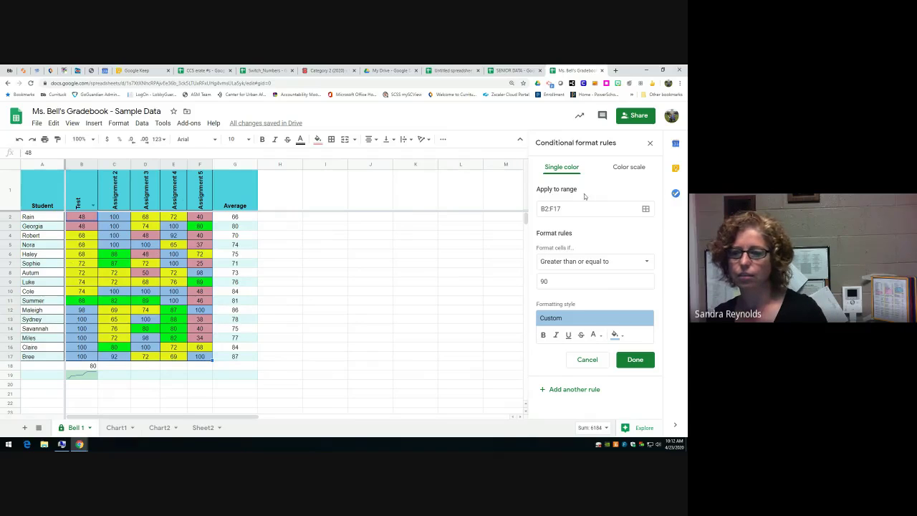
pyautogui.click(516, 70)
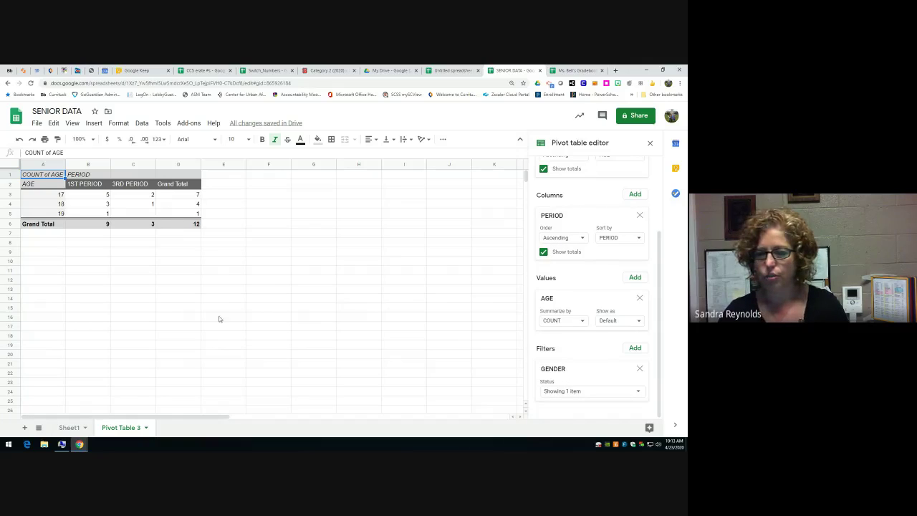
# - Browse the Data and Help menus, then view installed add-ons like Autocrat, Copy Down, Doctopus
pyautogui.click(142, 123)
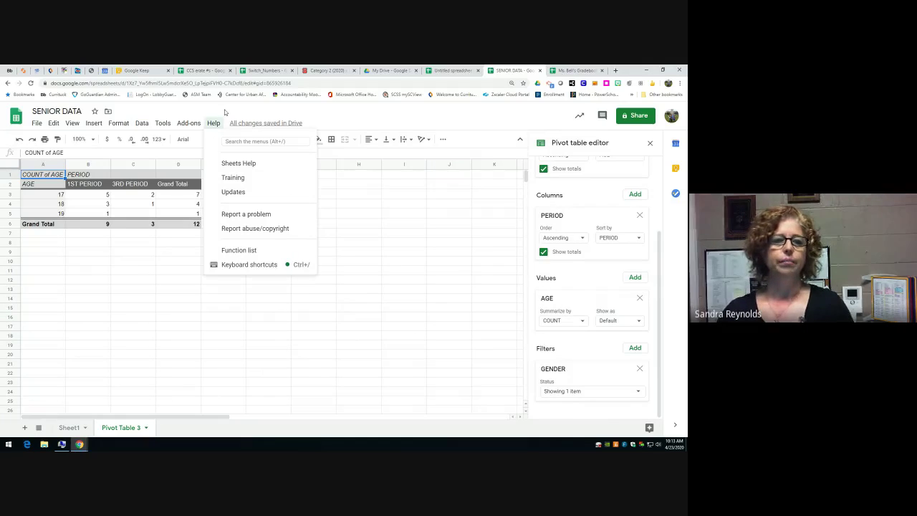
pyautogui.click(189, 126)
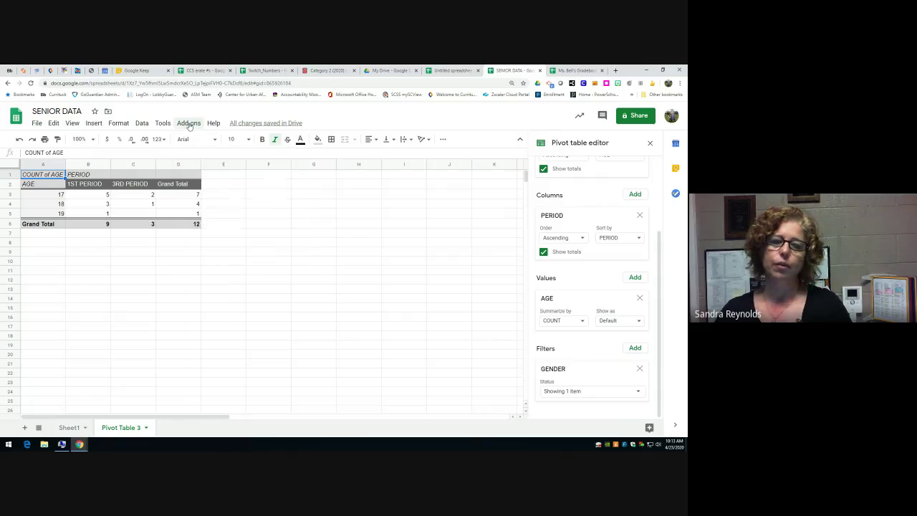
pyautogui.click(189, 126)
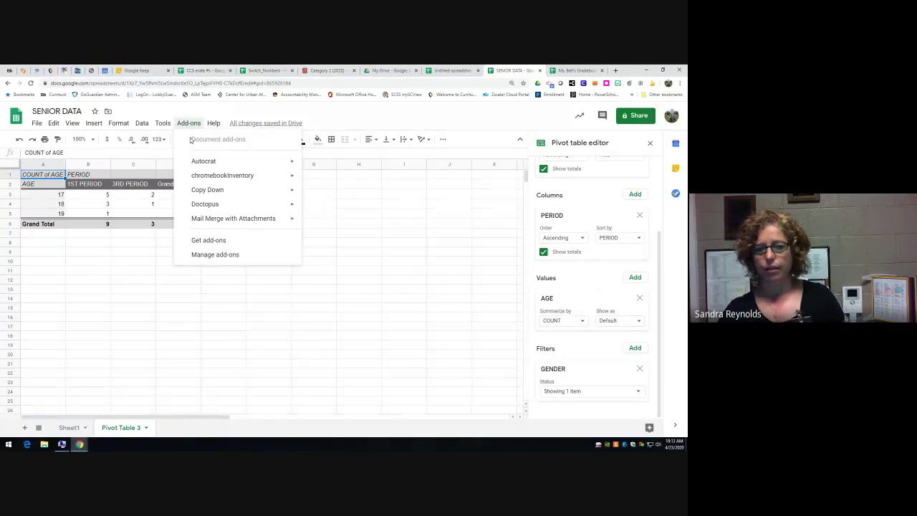
pyautogui.moveTo(191, 162)
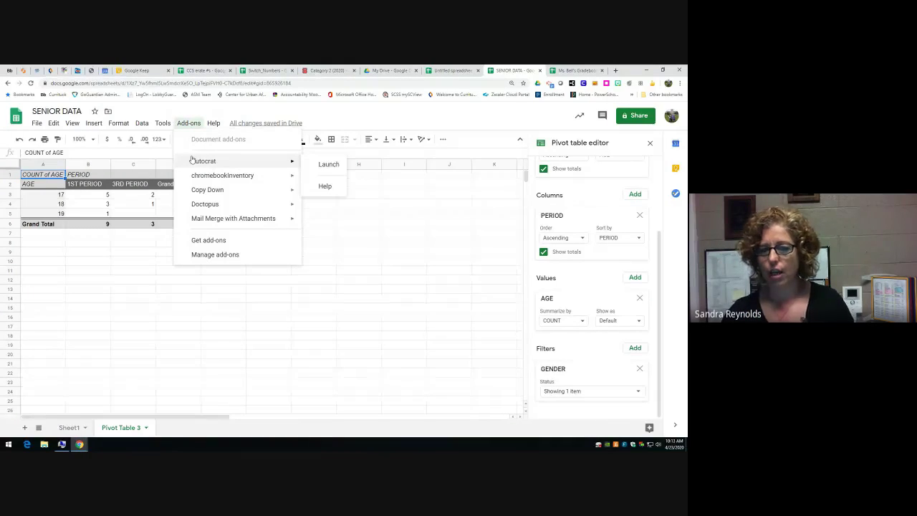
pyautogui.moveTo(193, 218)
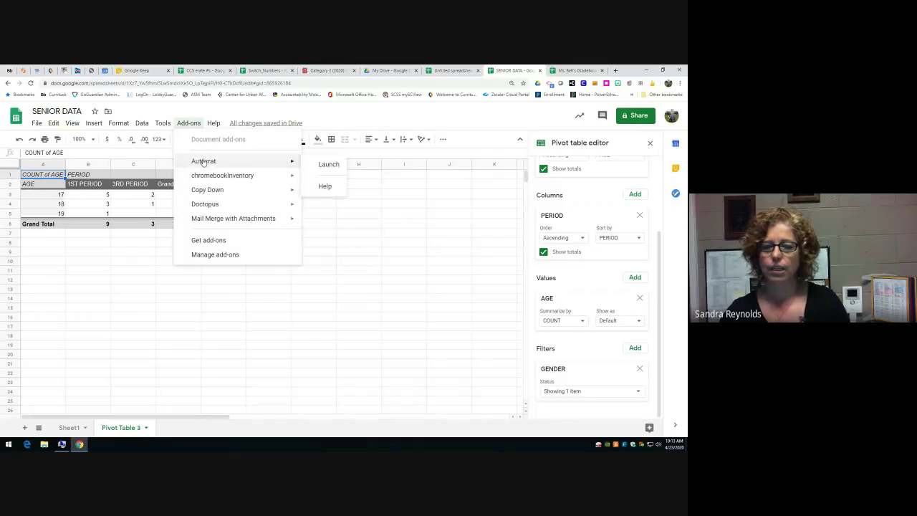
pyautogui.moveTo(202, 193)
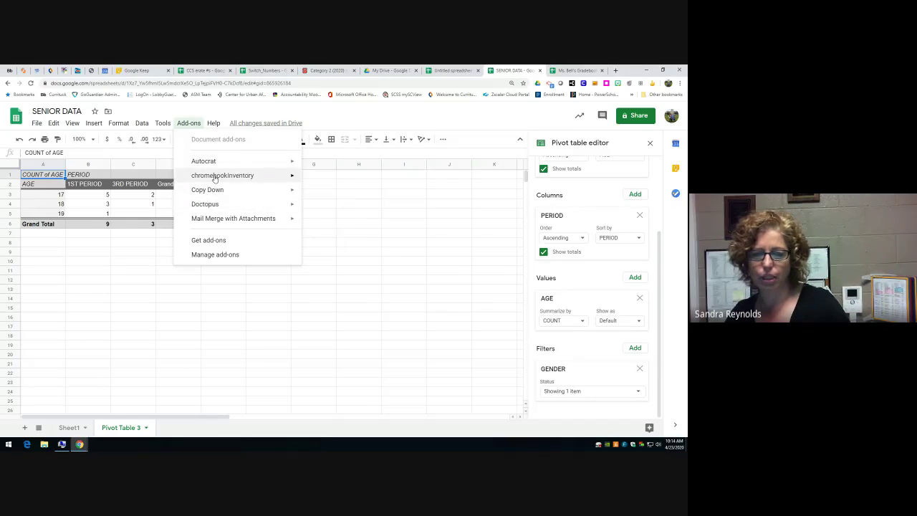
pyautogui.moveTo(215, 179)
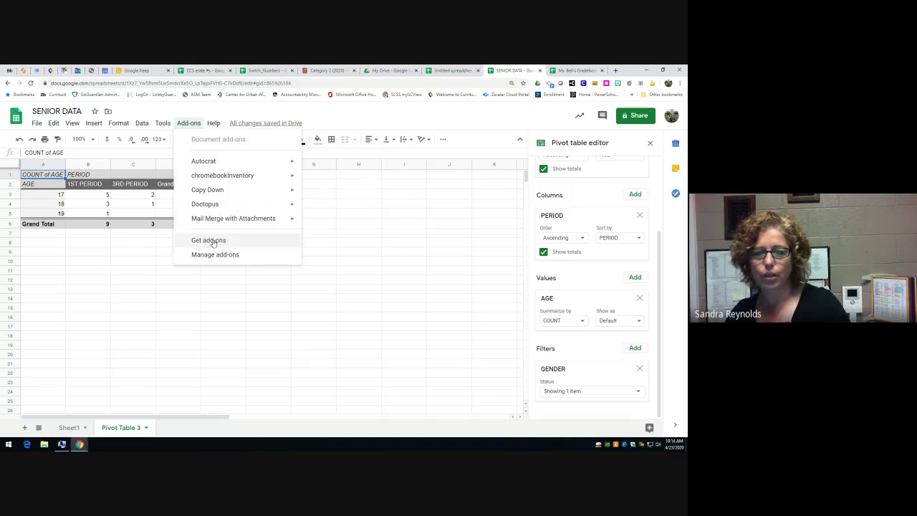
pyautogui.click(213, 241)
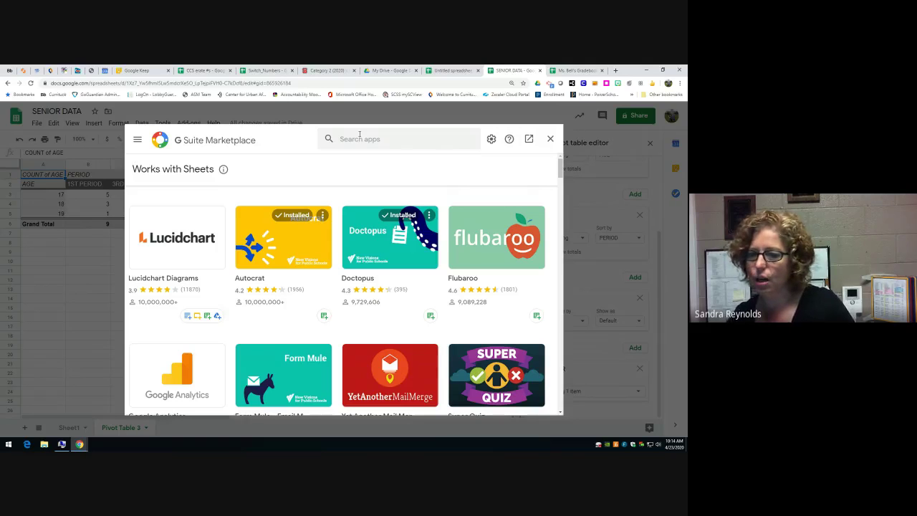
pyautogui.scroll(-4, 465, 174)
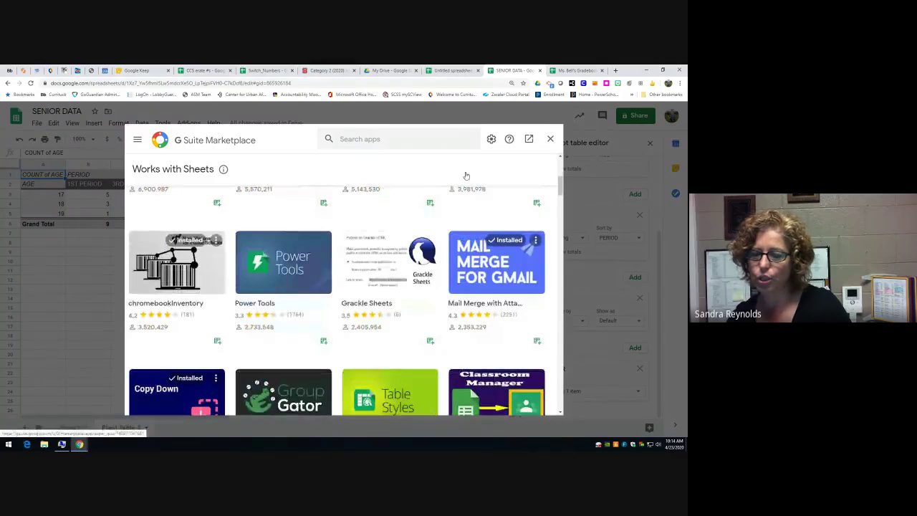
pyautogui.scroll(-1, 465, 175)
pyautogui.scroll(-2, 466, 176)
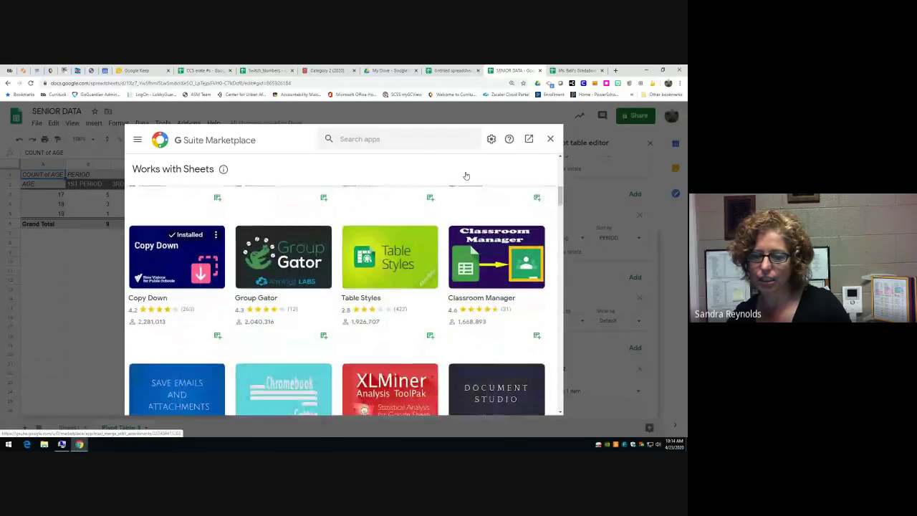
pyautogui.scroll(-1, 466, 192)
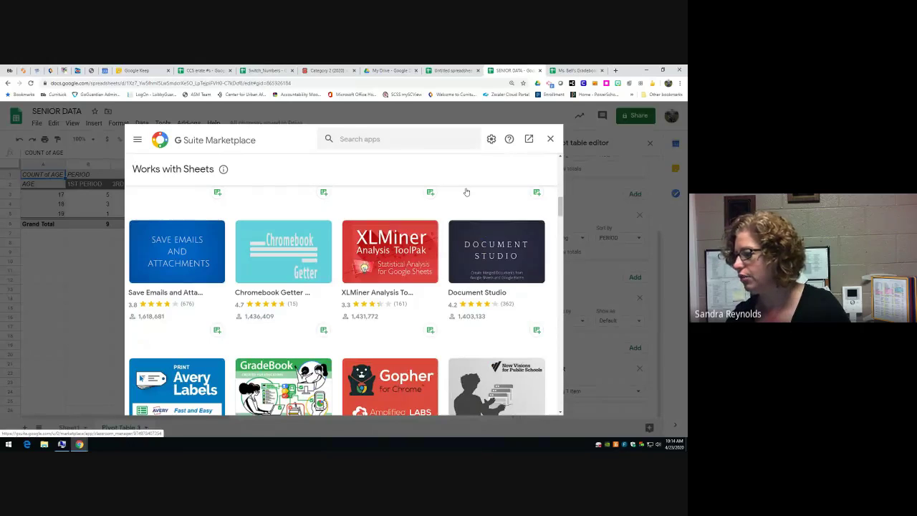
pyautogui.scroll(1, 466, 203)
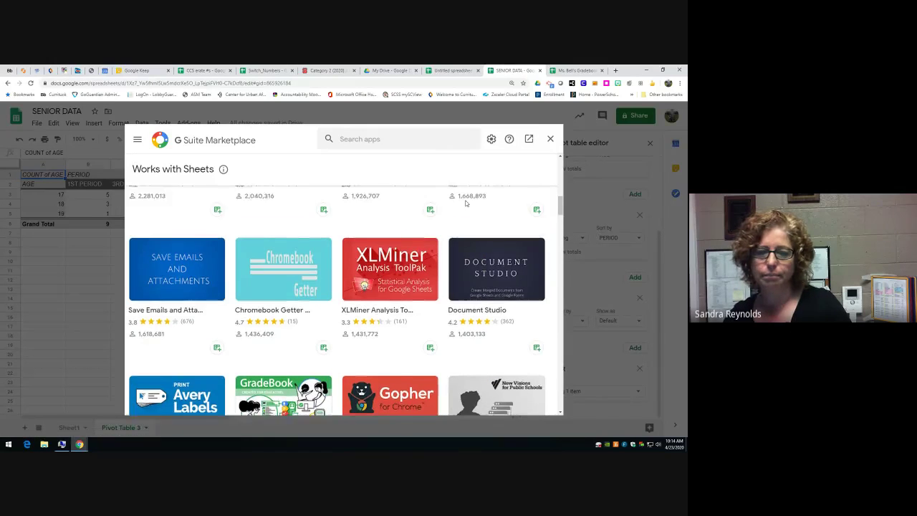
pyautogui.scroll(6, 466, 203)
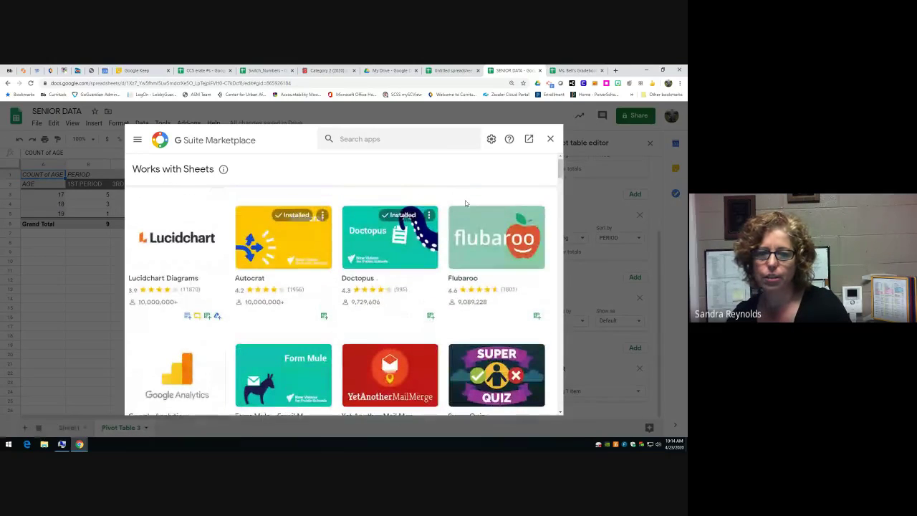
pyautogui.click(550, 138)
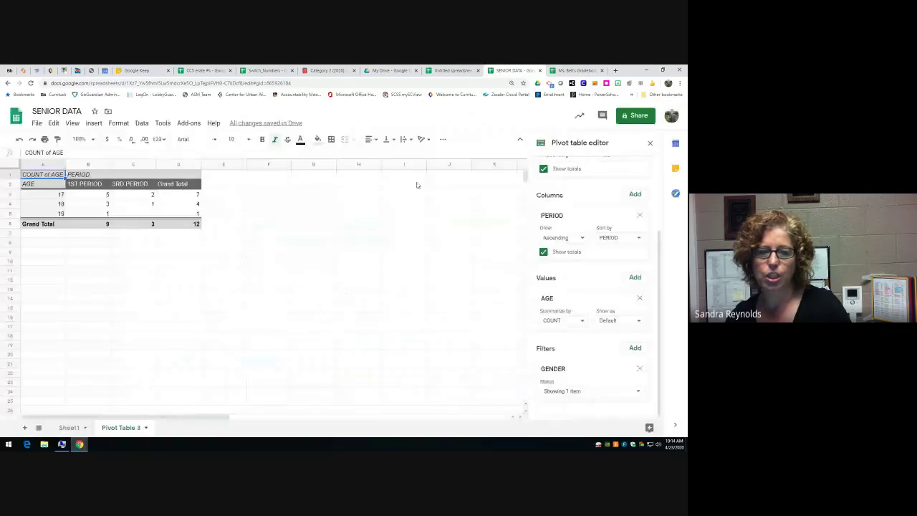